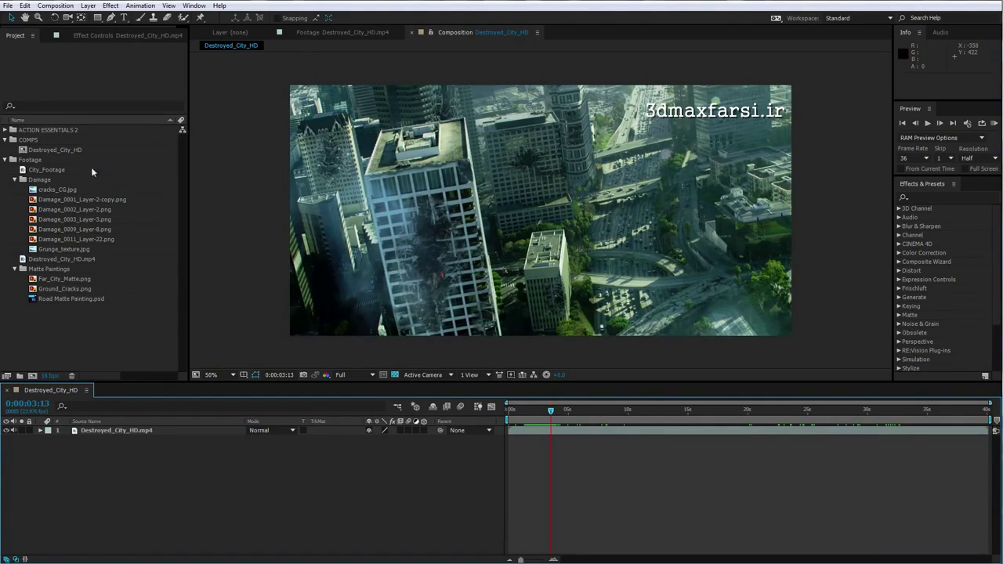
# - Create a new composition from the City_Footage clip and scrub through its opening seconds
pyautogui.click(47, 167)
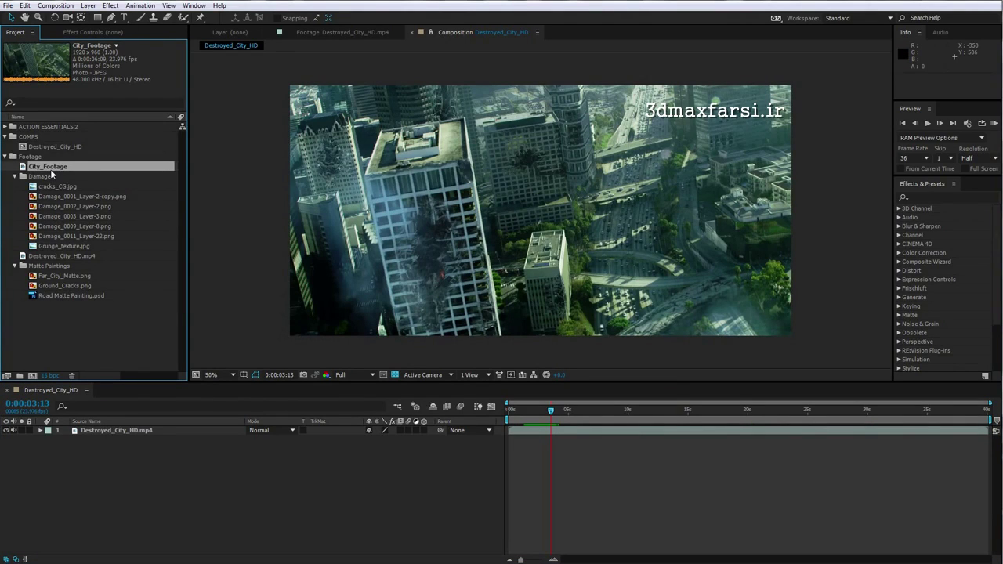
pyautogui.moveTo(57, 167); pyautogui.dragTo(33, 377)
pyautogui.click(594, 472)
pyautogui.moveTo(511, 413); pyautogui.dragTo(561, 420)
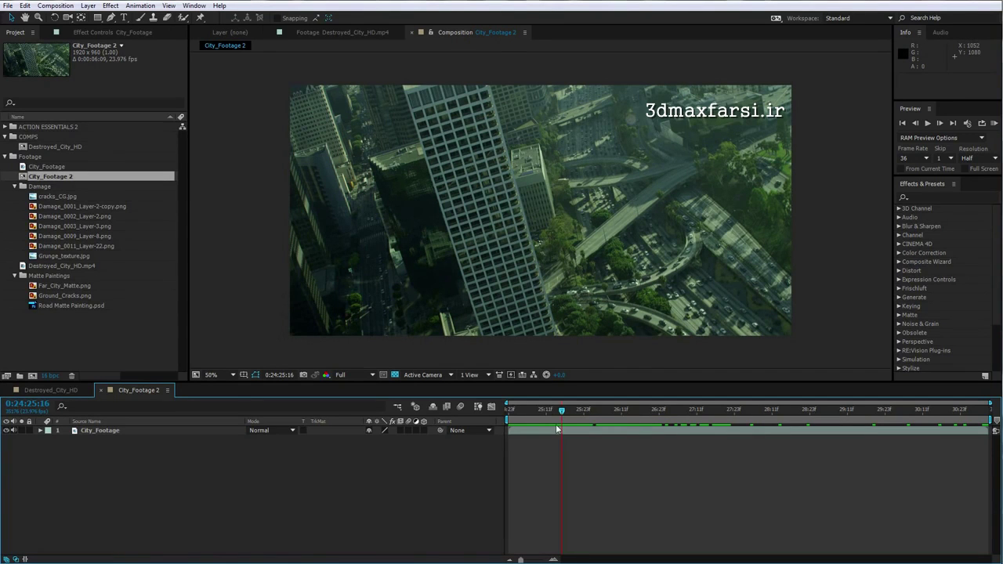
pyautogui.moveTo(510, 412)
pyautogui.mouseDown()
pyautogui.moveTo(802, 408)
pyautogui.moveTo(570, 430)
pyautogui.moveTo(510, 424)
pyautogui.mouseUp()
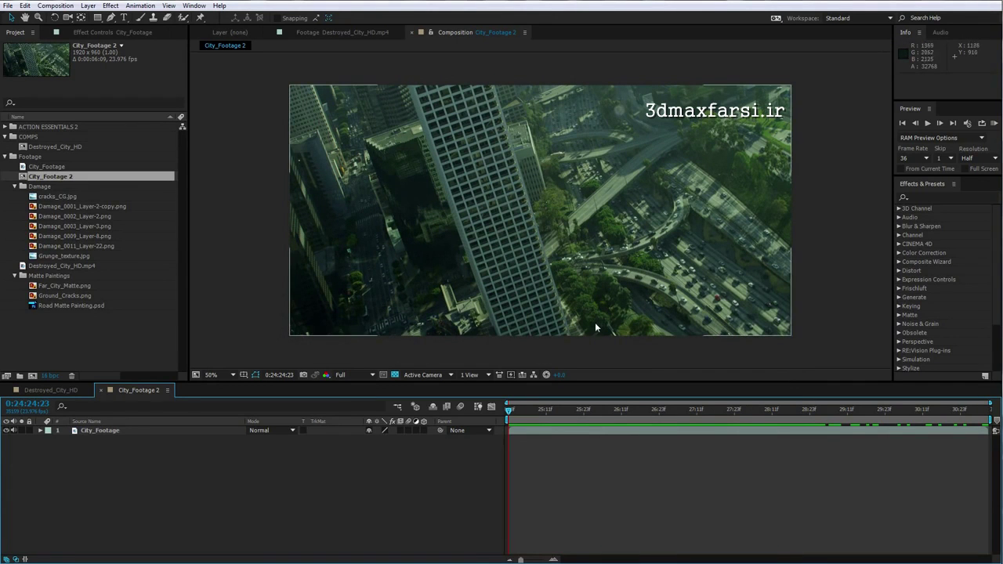
# - Run the 3D Camera Tracker on the City_Footage layer
pyautogui.click(566, 430)
pyautogui.moveTo(575, 412); pyautogui.dragTo(510, 419)
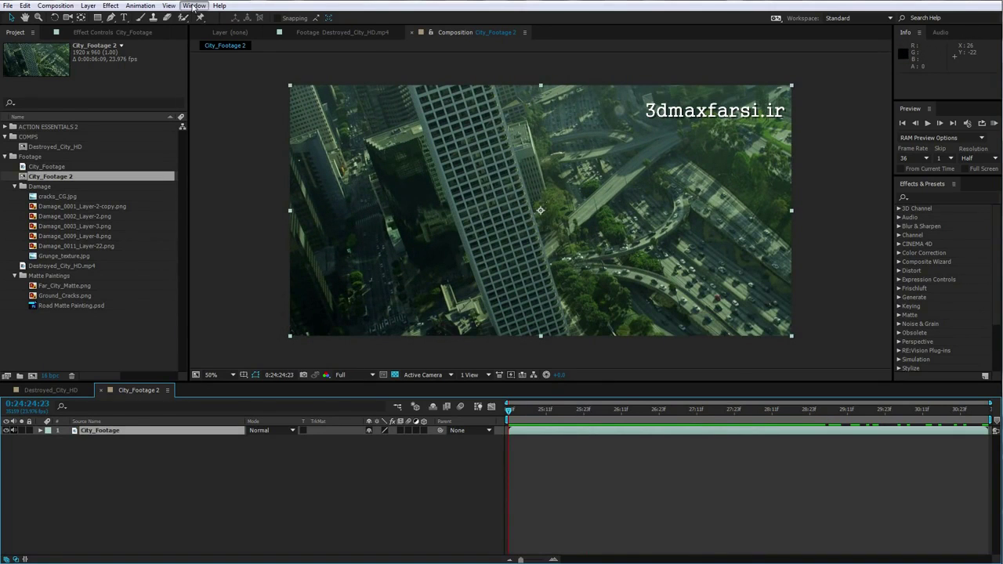
pyautogui.click(193, 6)
pyautogui.click(208, 244)
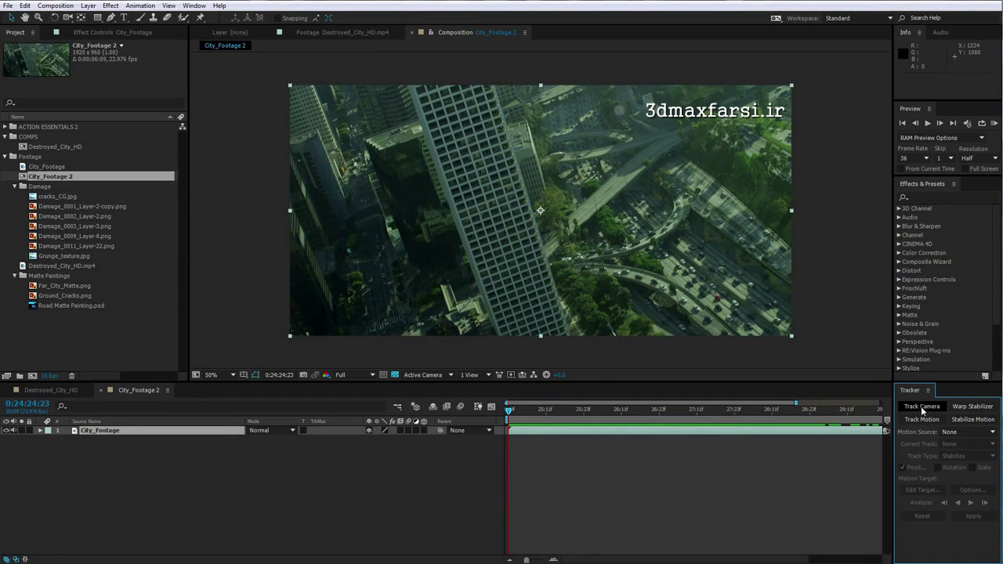
pyautogui.click(921, 407)
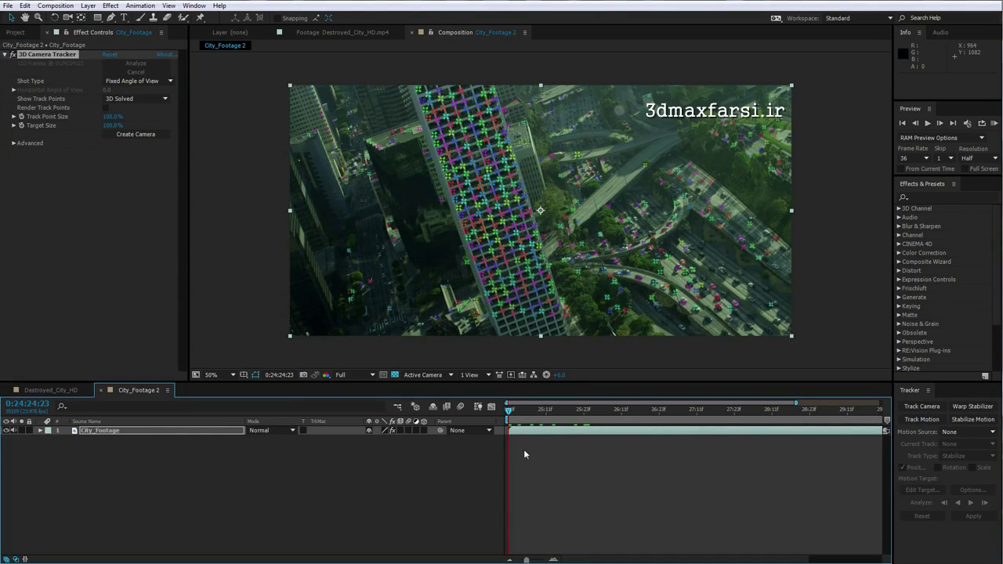
# - At 0:24:27:06, set the ground plane and origin from three track points on the tall building's roof
pyautogui.moveTo(518, 420); pyautogui.dragTo(714, 422)
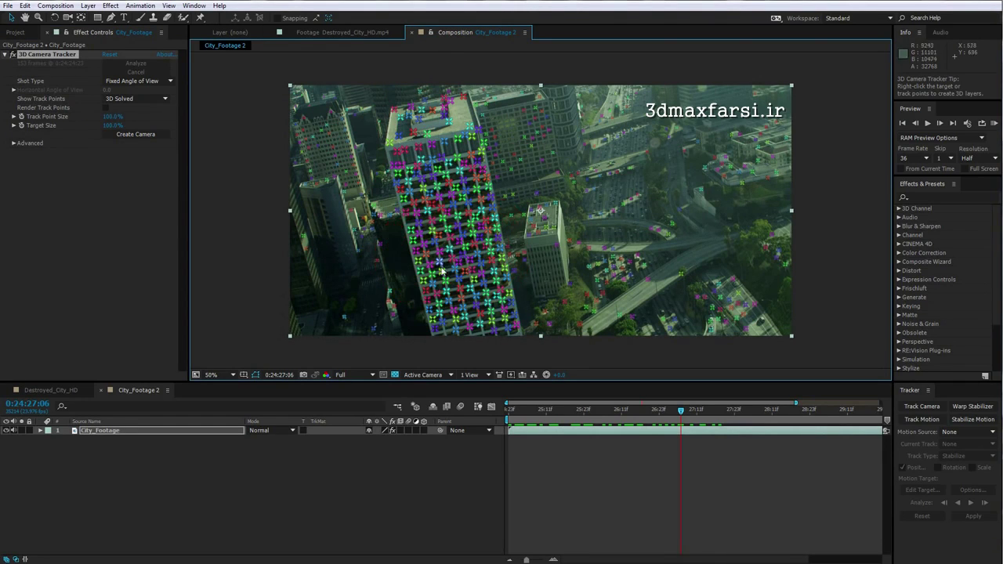
pyautogui.click(464, 98)
pyautogui.keyDown('shift'); pyautogui.click(428, 136); pyautogui.keyUp('shift')
pyautogui.keyDown('shift'); pyautogui.click(470, 128); pyautogui.keyUp('shift')
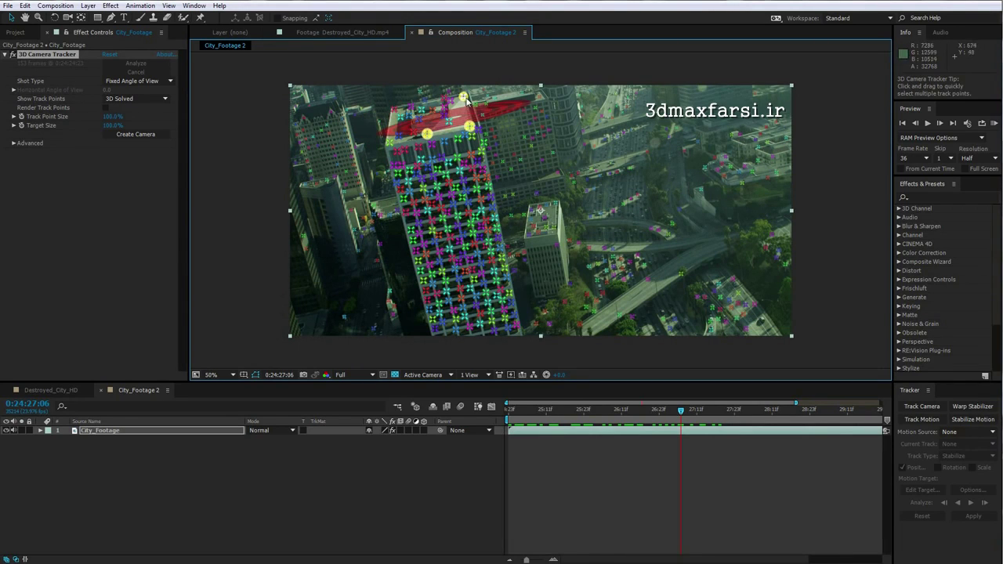
pyautogui.rightClick(463, 119)
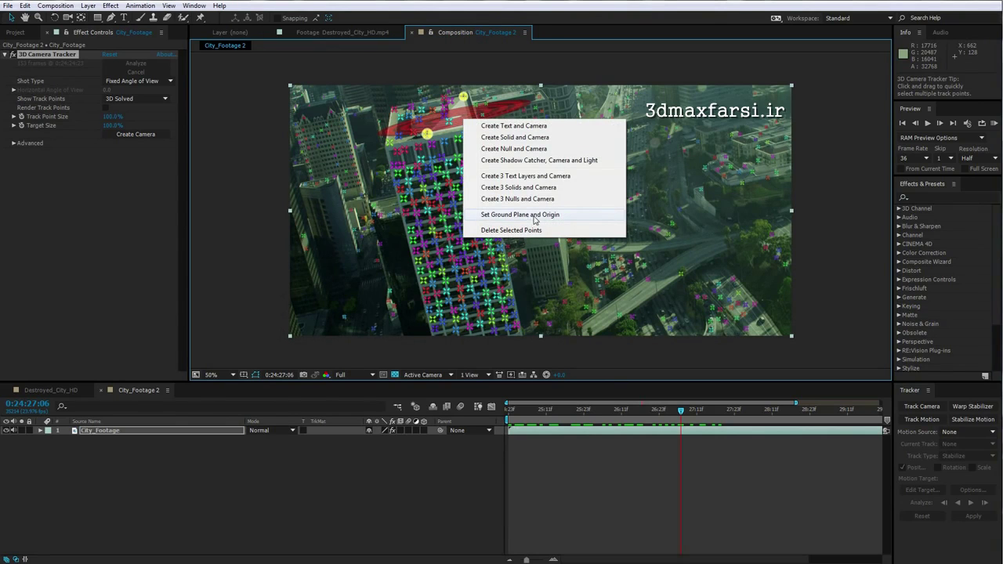
pyautogui.click(535, 219)
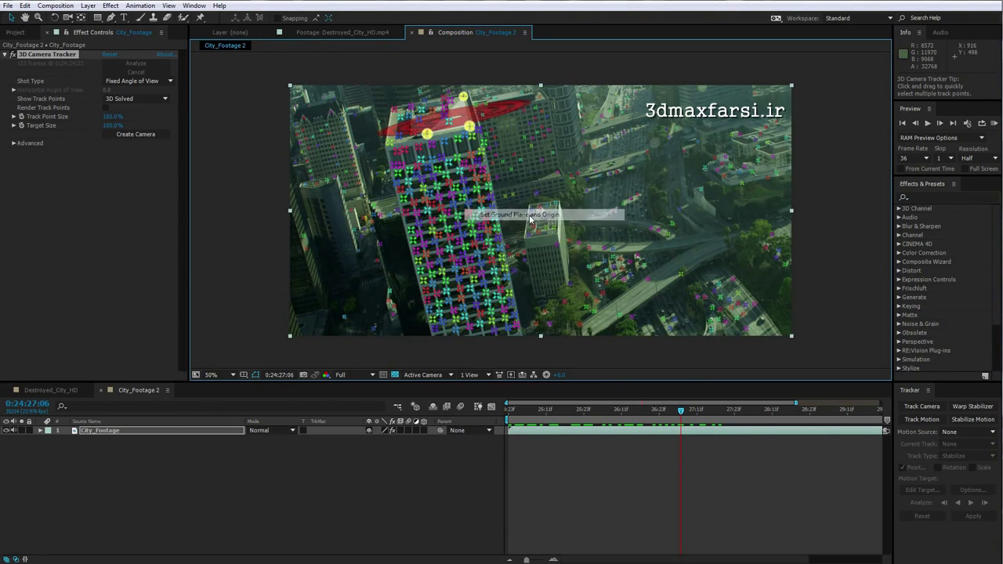
# - Create a solid and camera from the selected rooftop track points and check the solid's tracking up to frame 85
pyautogui.rightClick(464, 117)
pyautogui.rightClick(458, 115)
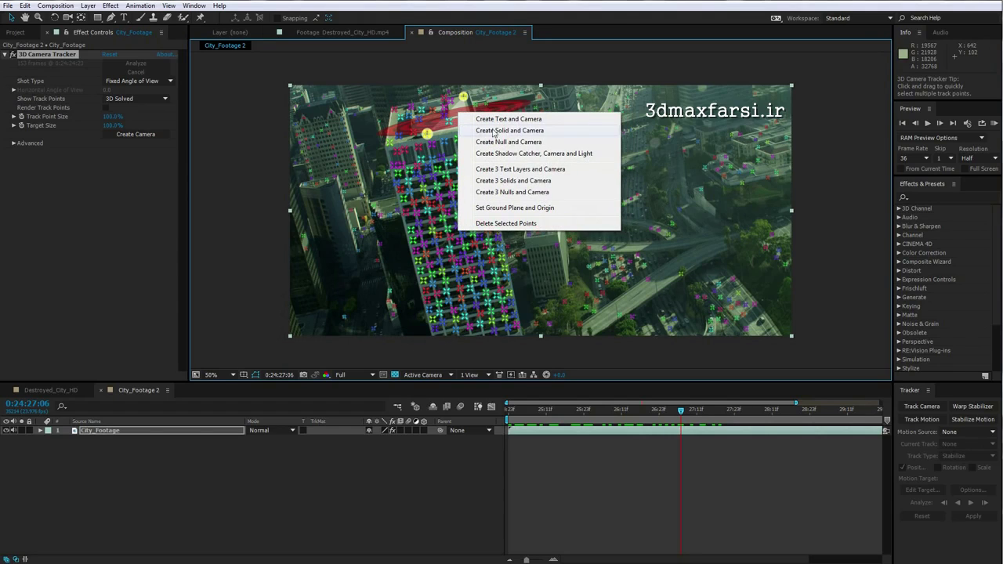
pyautogui.click(519, 131)
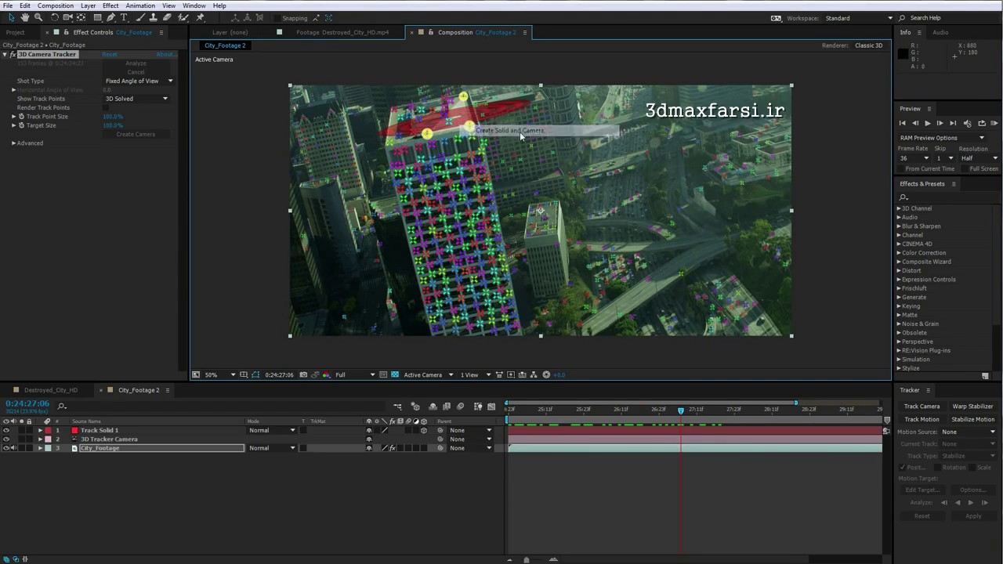
pyautogui.click(578, 499)
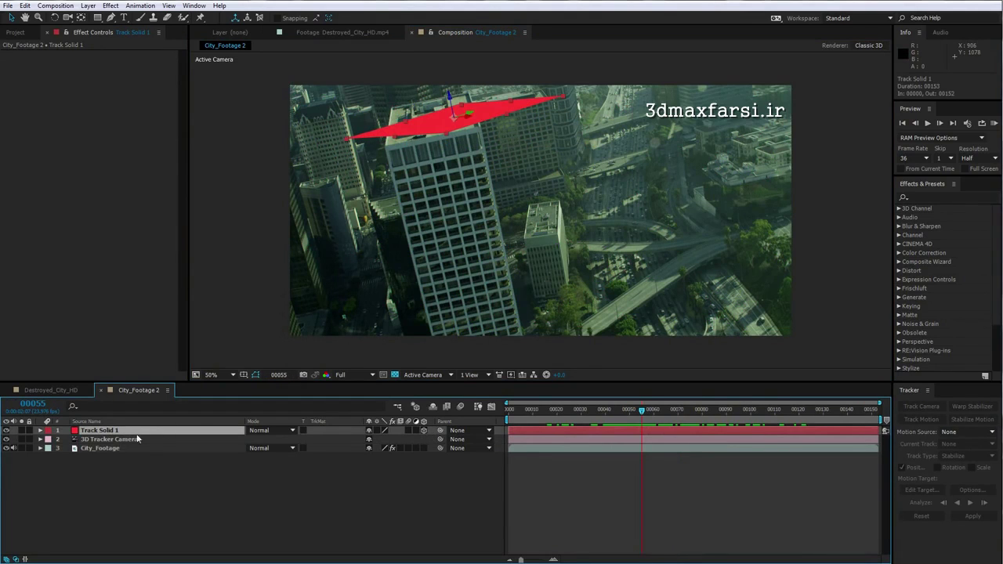
pyautogui.moveTo(645, 413); pyautogui.dragTo(716, 433)
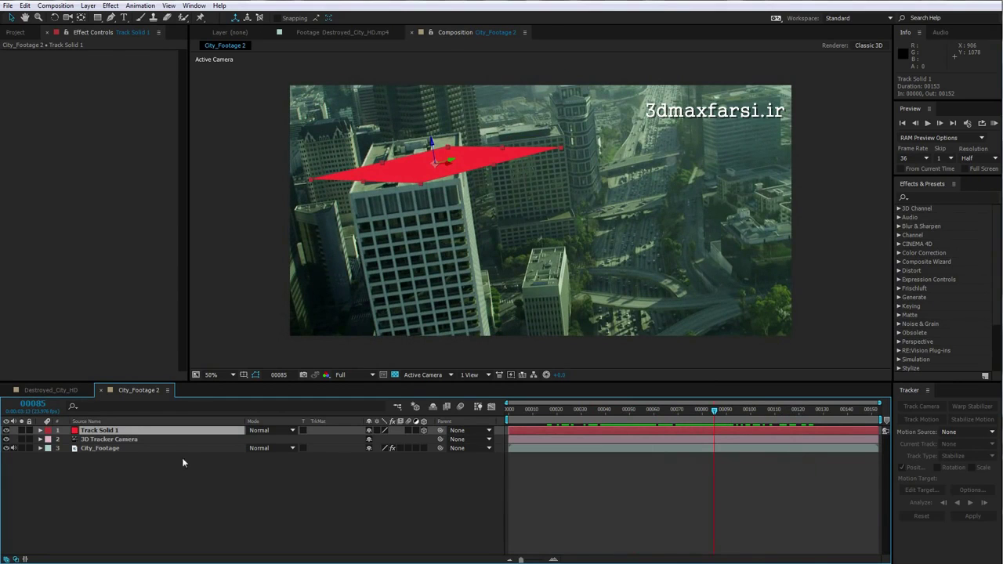
# - Try a text layer created from track points on the tall building's facade, and delete it
pyautogui.click(103, 448)
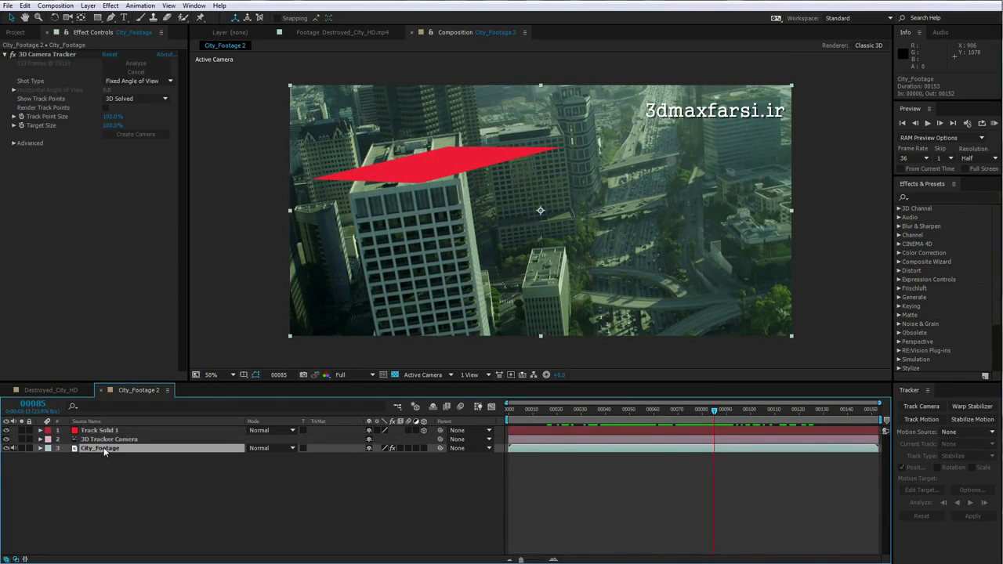
pyautogui.click(42, 55)
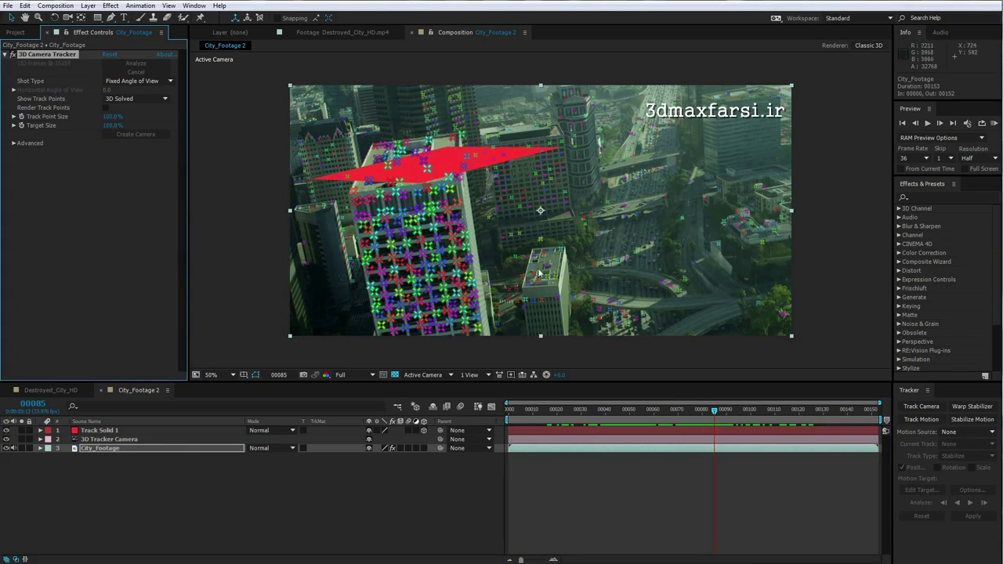
pyautogui.rightClick(442, 229)
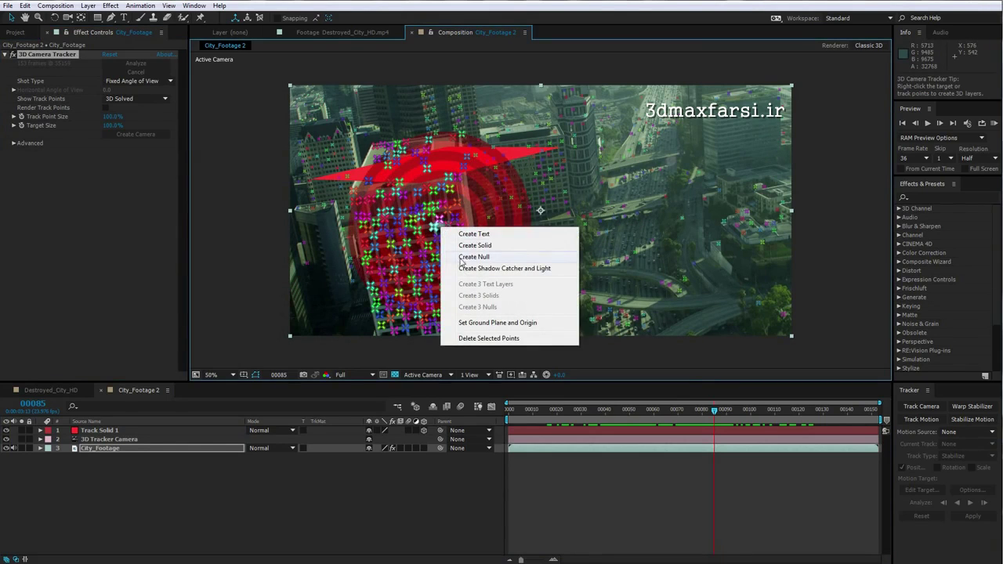
pyautogui.click(474, 235)
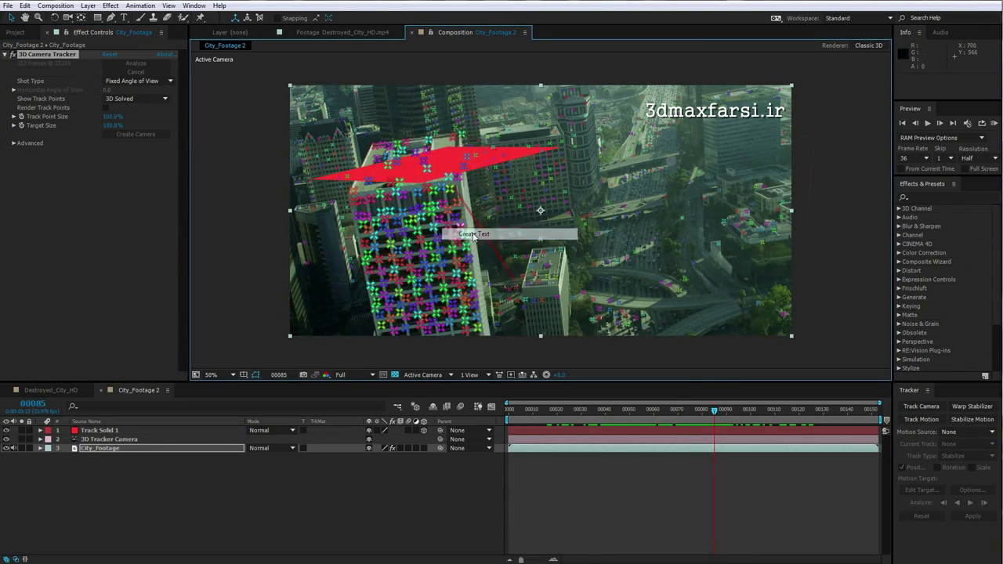
pyautogui.click(680, 470)
pyautogui.moveTo(713, 412); pyautogui.dragTo(682, 417)
pyautogui.moveTo(600, 413); pyautogui.dragTo(657, 411)
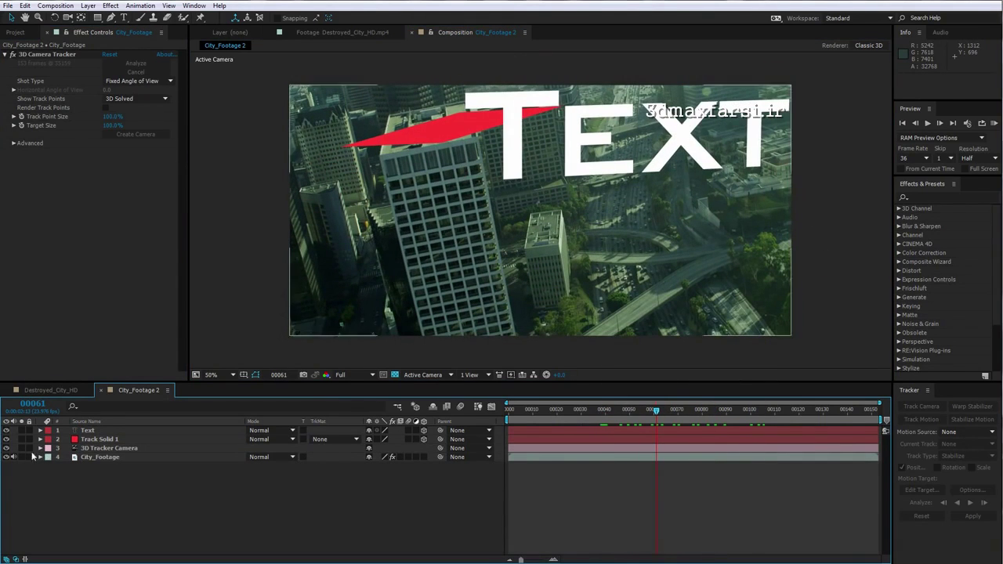
pyautogui.click(93, 431)
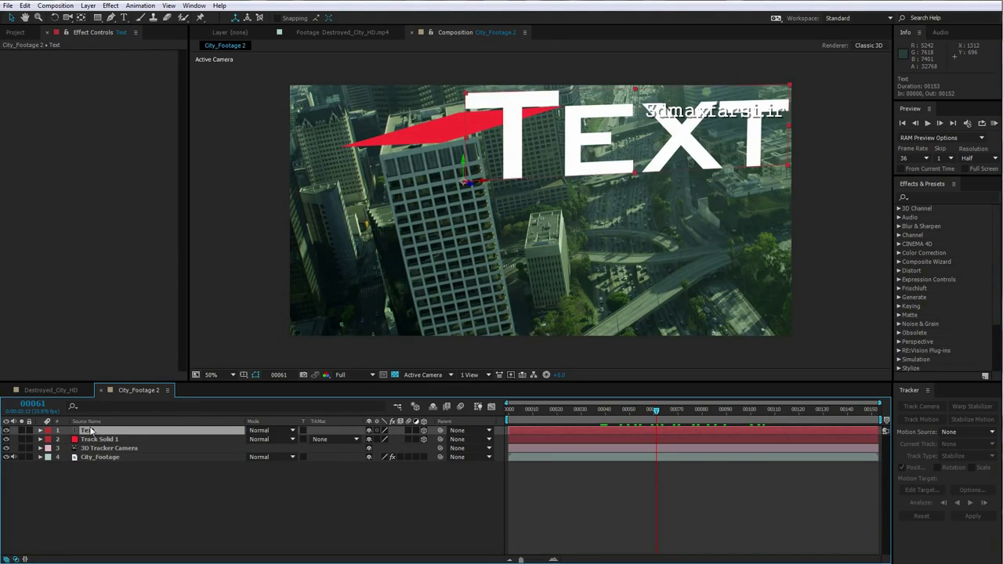
pyautogui.press('Delete')
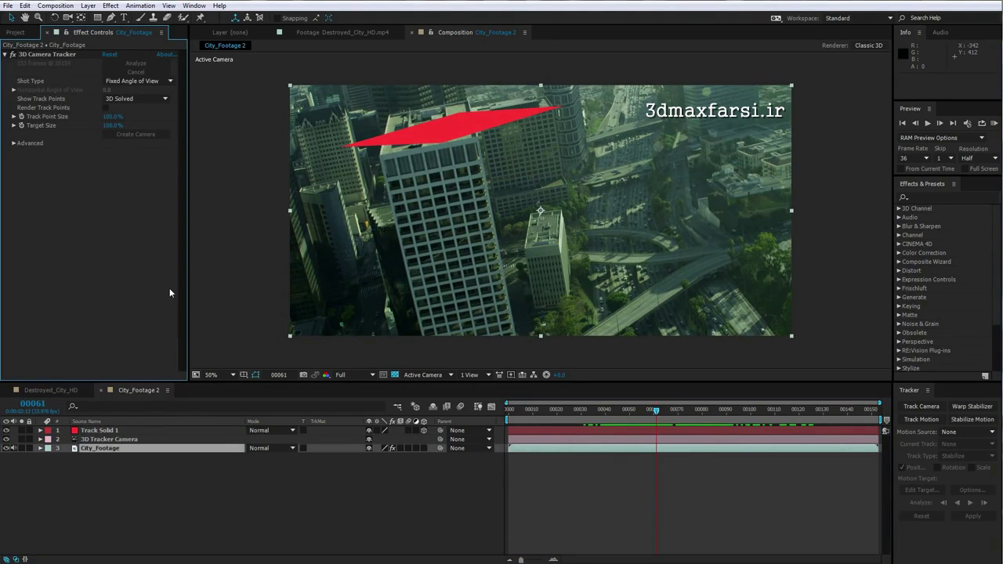
# - At frame 55, create a solid from three track points on the tall building's front facade
pyautogui.click(71, 55)
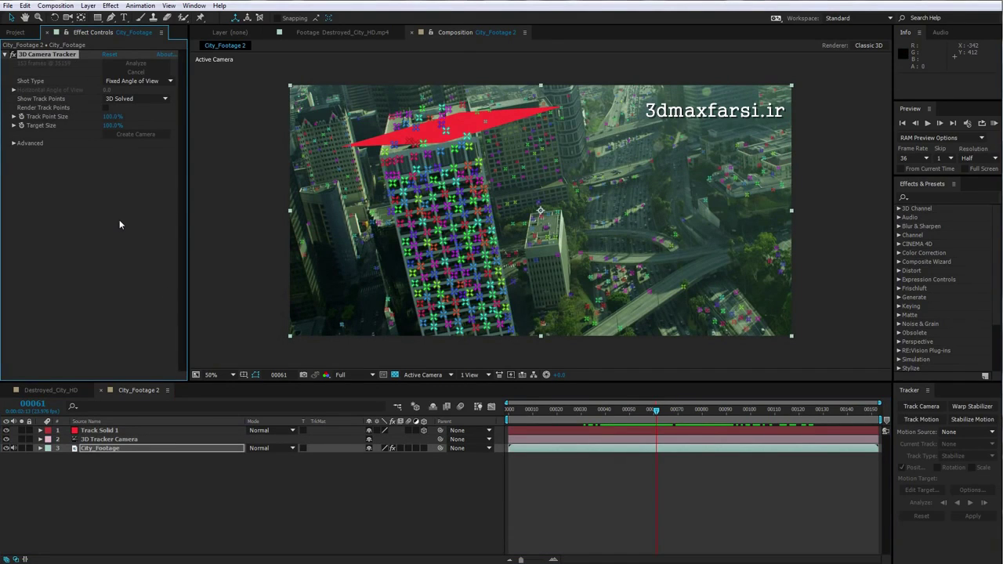
pyautogui.click(119, 220)
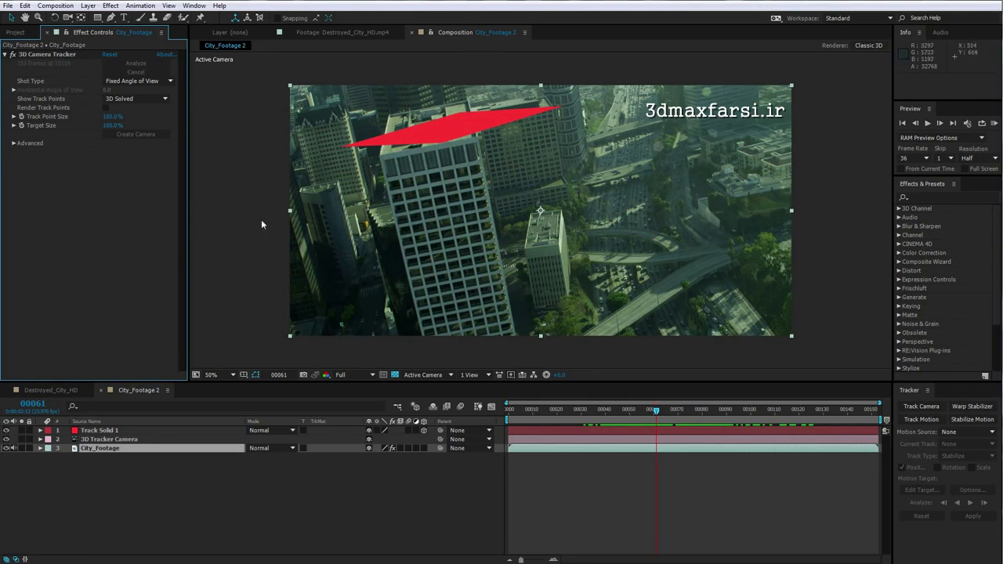
pyautogui.click(56, 55)
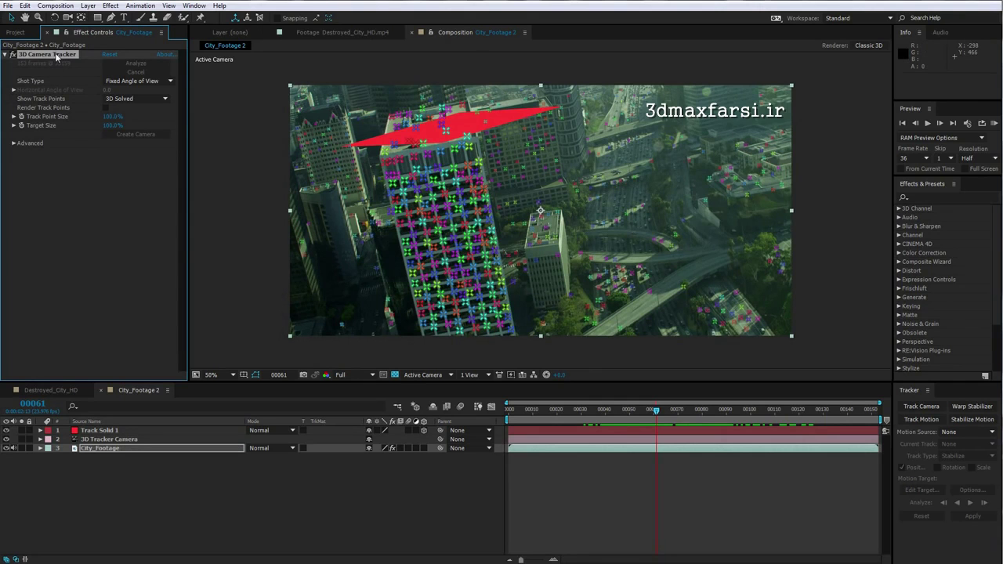
pyautogui.press('pageup')
pyautogui.press('pageup')
pyautogui.press('pageup')
pyautogui.press('pageup')
pyautogui.press('pageup')
pyautogui.press('pageup')
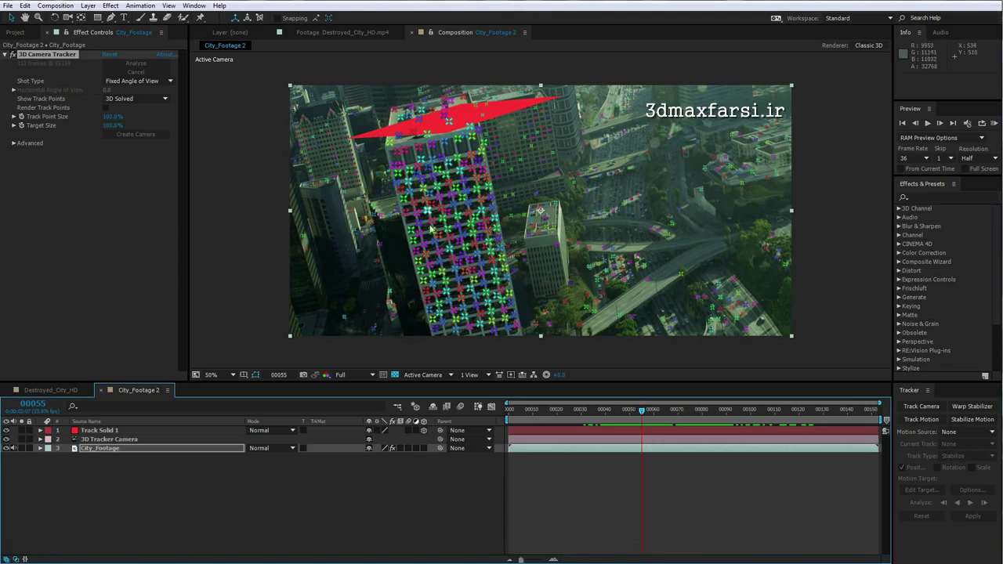
pyautogui.click(437, 170)
pyautogui.keyDown('shift'); pyautogui.click(430, 265); pyautogui.keyUp('shift')
pyautogui.keyDown('shift'); pyautogui.click(491, 261); pyautogui.keyUp('shift')
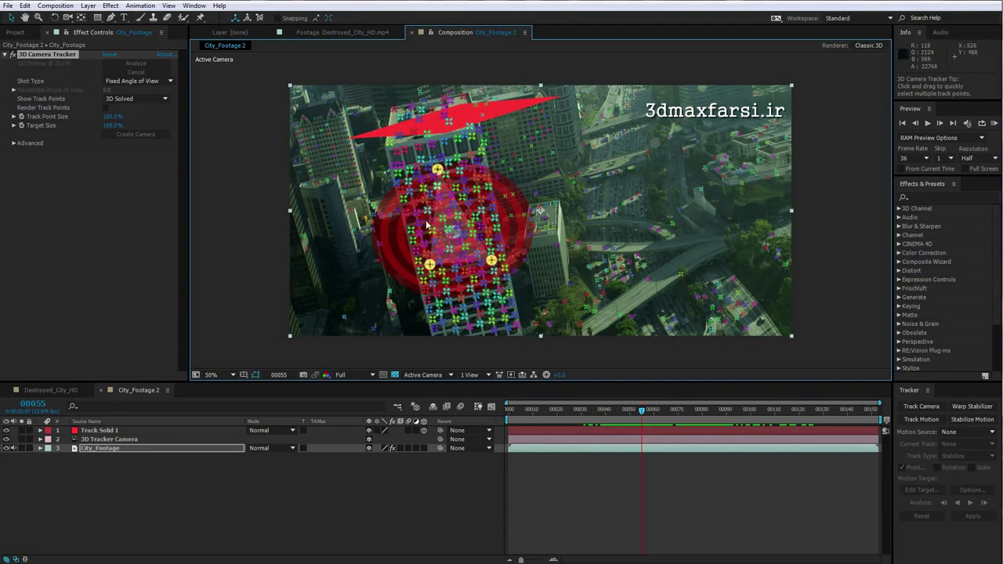
pyautogui.rightClick(451, 223)
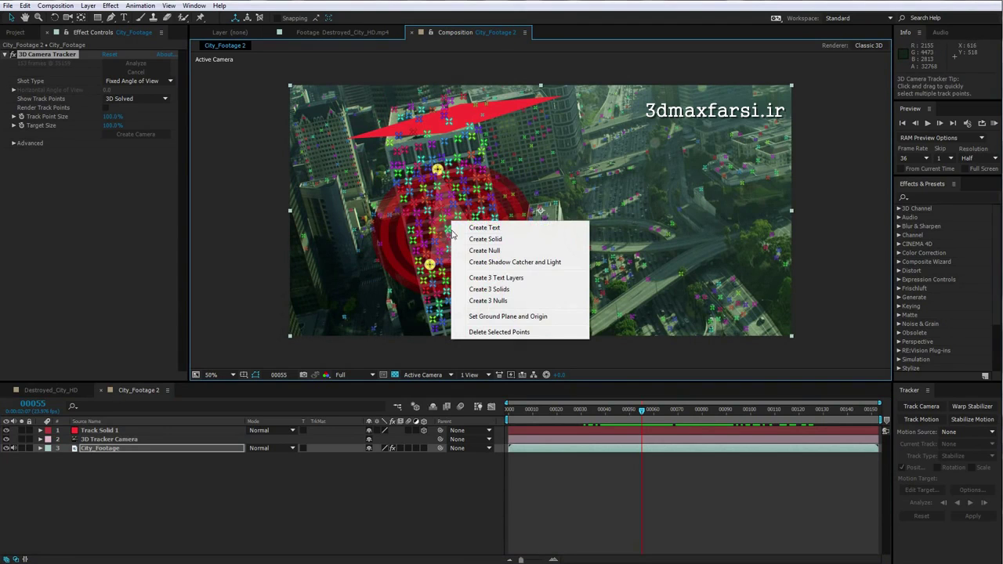
pyautogui.click(494, 241)
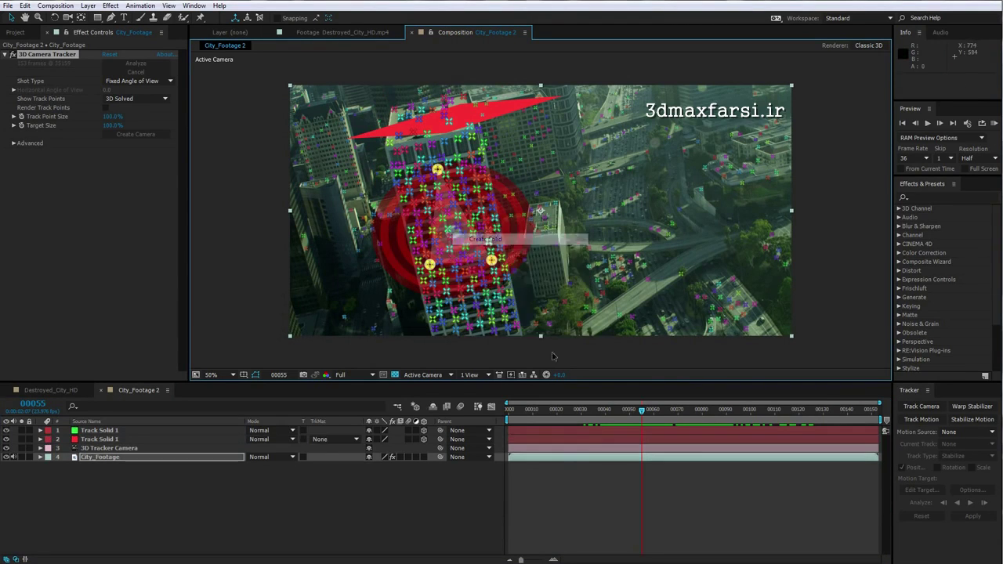
# - Apply the Grid effect to the green facade solid and check how it tracks with the building
pyautogui.click(112, 431)
pyautogui.moveTo(593, 415); pyautogui.dragTo(655, 412)
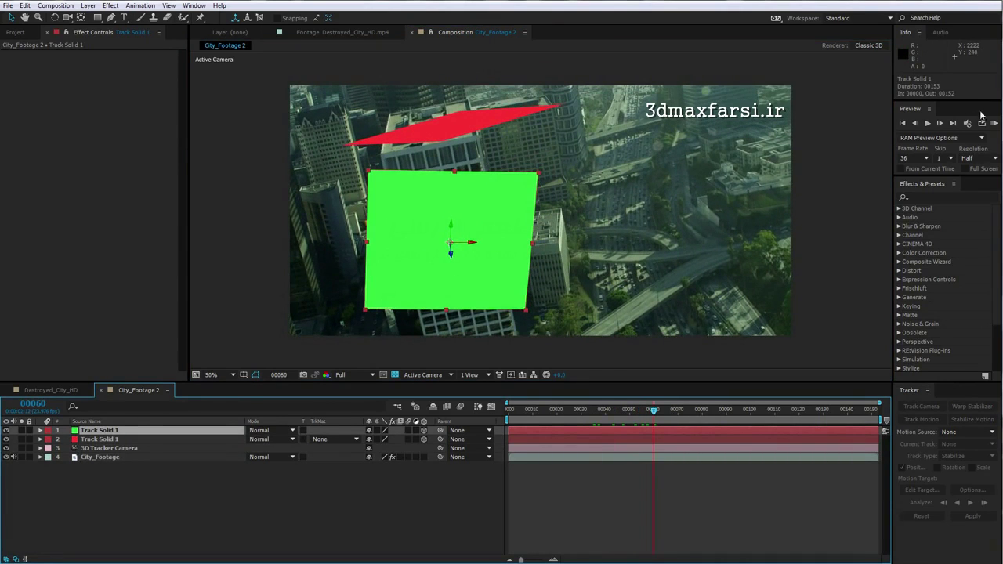
pyautogui.click(929, 198)
pyautogui.write('grid')
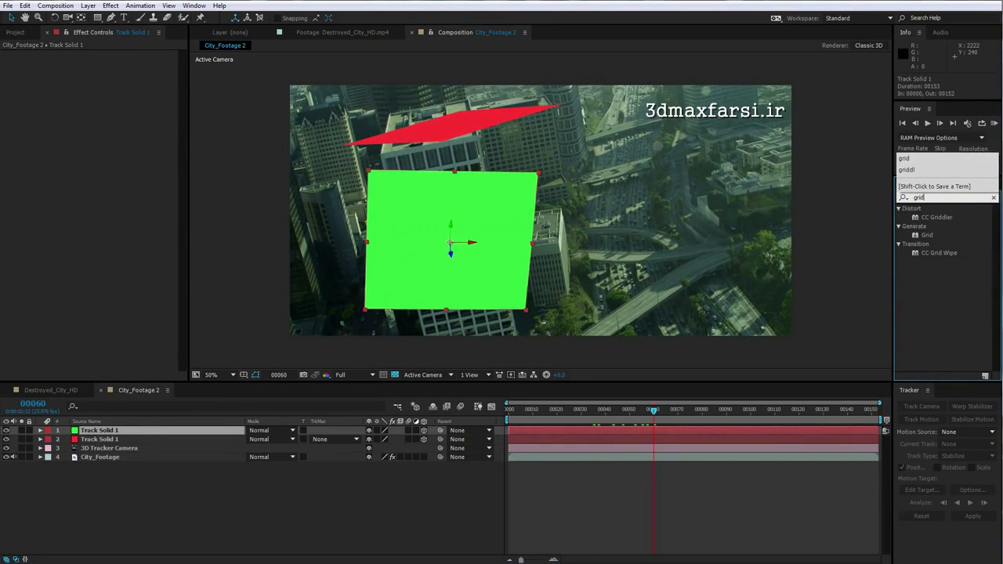
pyautogui.doubleClick(925, 235)
pyautogui.moveTo(565, 415); pyautogui.dragTo(602, 411)
# - At frame 39, rotate the grid solid to match the tall building's slant and shift it sideways over the facade
pyautogui.click(462, 213)
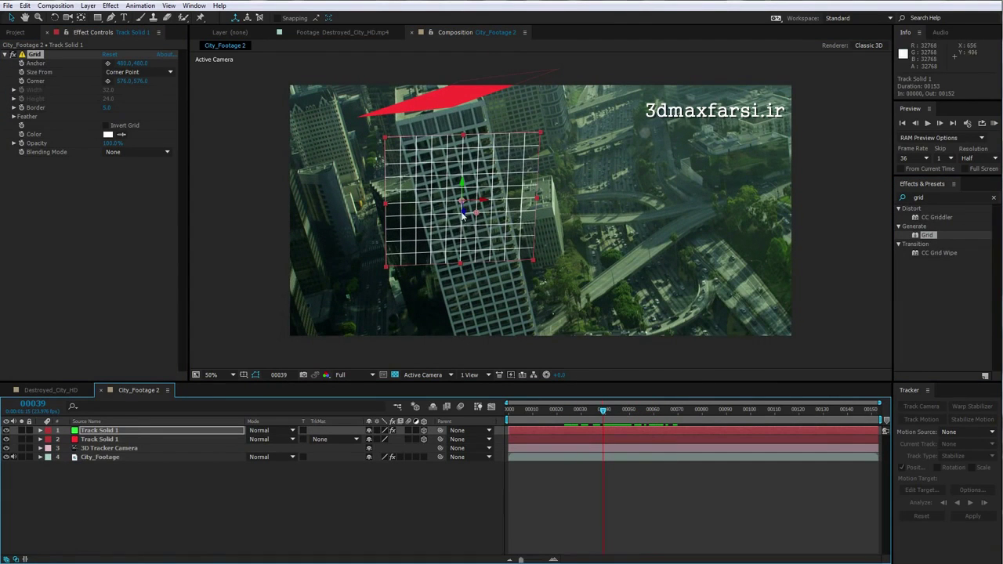
pyautogui.press('w')
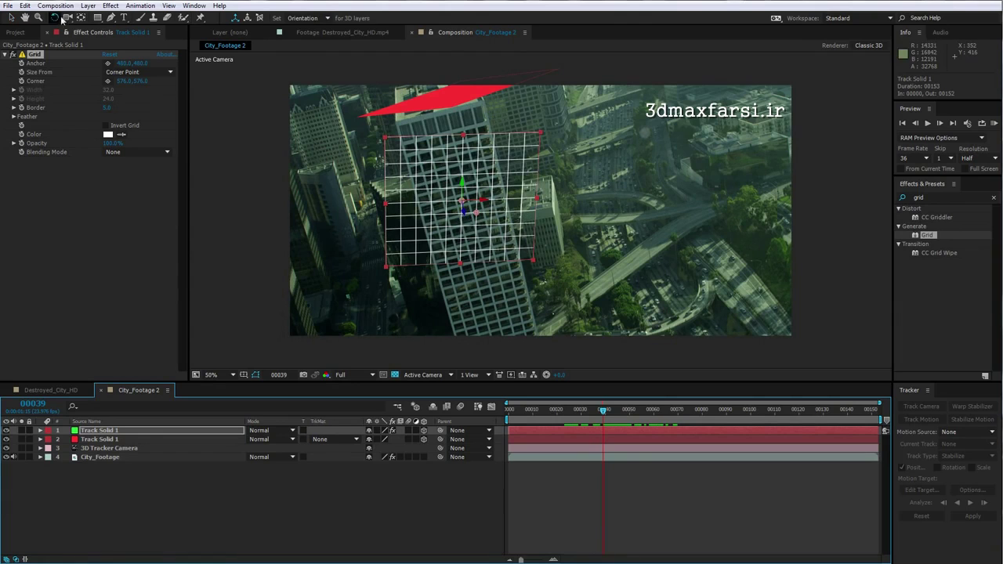
pyautogui.moveTo(475, 211); pyautogui.dragTo(492, 208)
pyautogui.press('v')
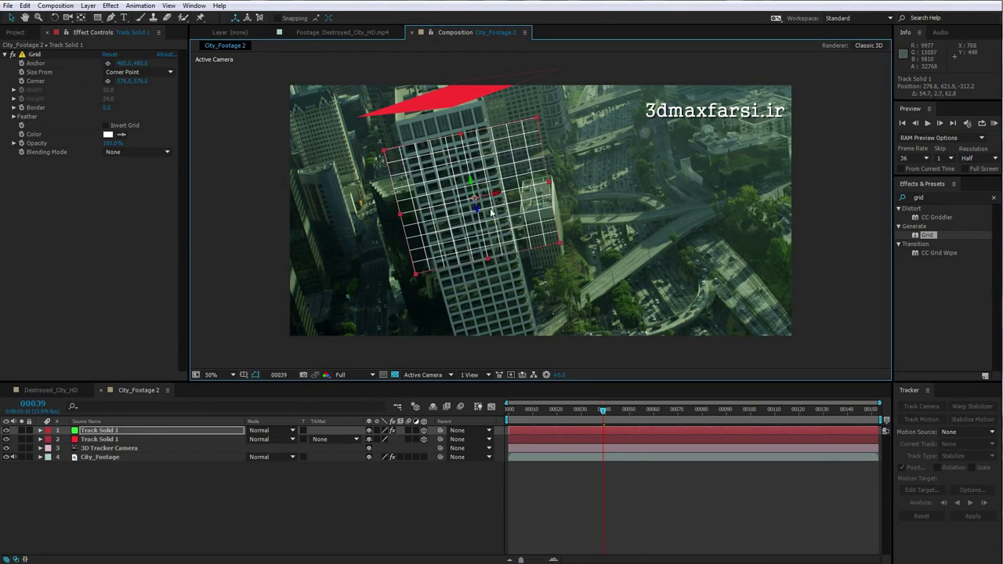
pyautogui.moveTo(486, 200)
pyautogui.mouseDown()
pyautogui.moveTo(443, 206)
pyautogui.moveTo(467, 203)
pyautogui.mouseUp()
# - Try tilting the grid solid in 3D, check it at frame 31, and undo the rotation
pyautogui.press('w')
pyautogui.moveTo(514, 132); pyautogui.dragTo(467, 191)
pyautogui.press('v')
pyautogui.moveTo(607, 412); pyautogui.dragTo(584, 411)
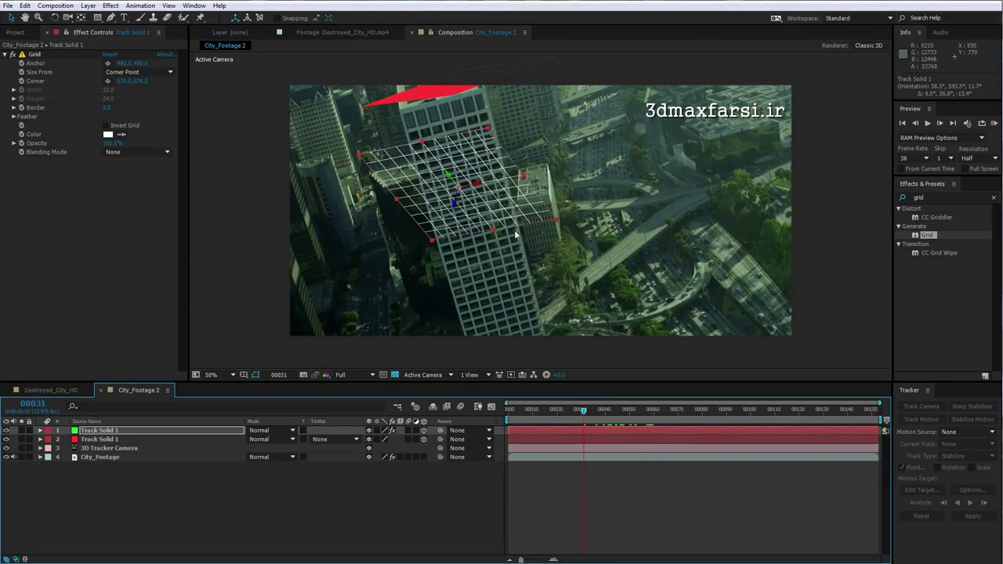
pyautogui.hotkey('ctrl', 'z')
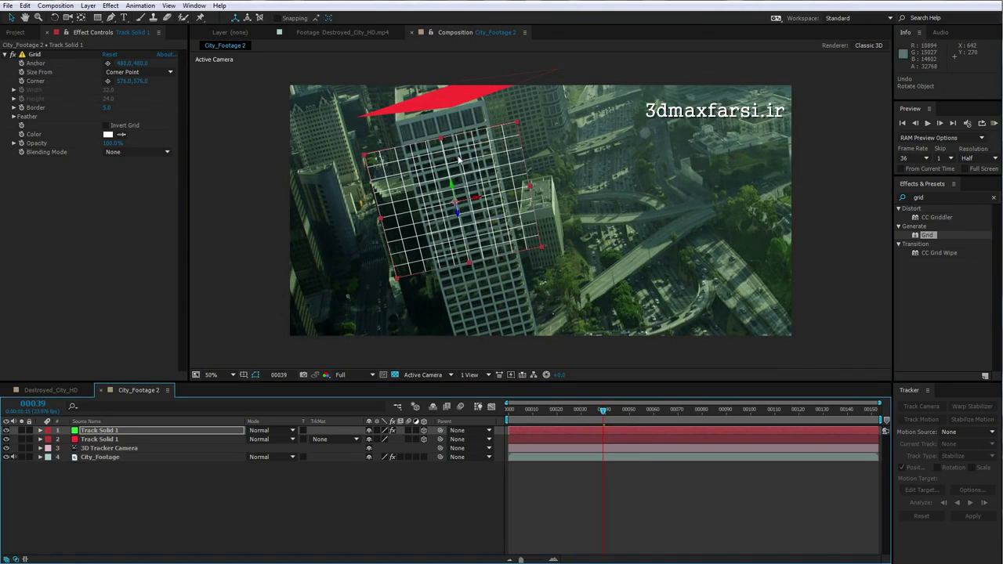
# - Remove the Grid effect from the green facade solid
pyautogui.click(34, 56)
pyautogui.press('Delete')
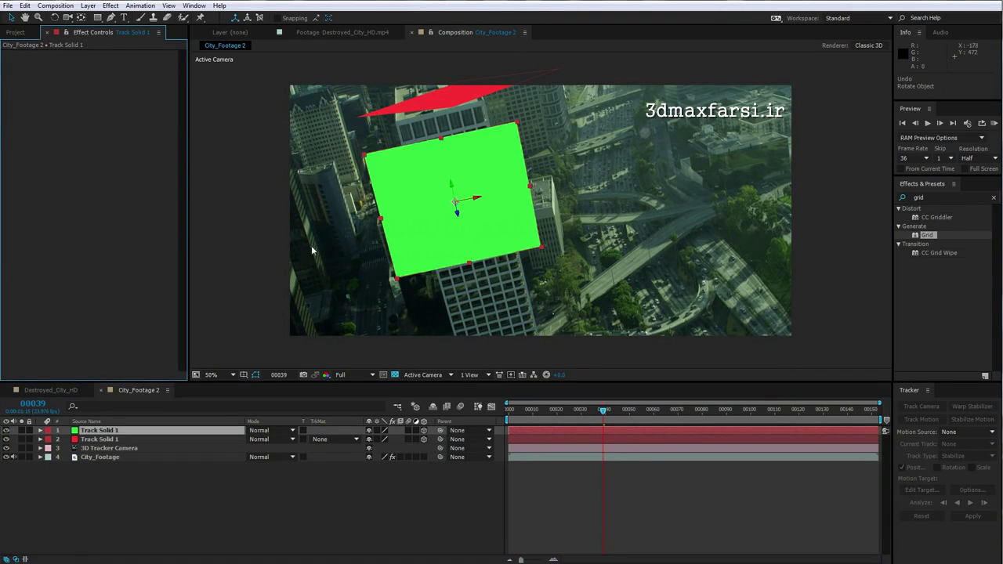
# - Preview Damage_0001_Layer-2-copy.png from the Damage folder and inspect its transparent areas
pyautogui.click(15, 33)
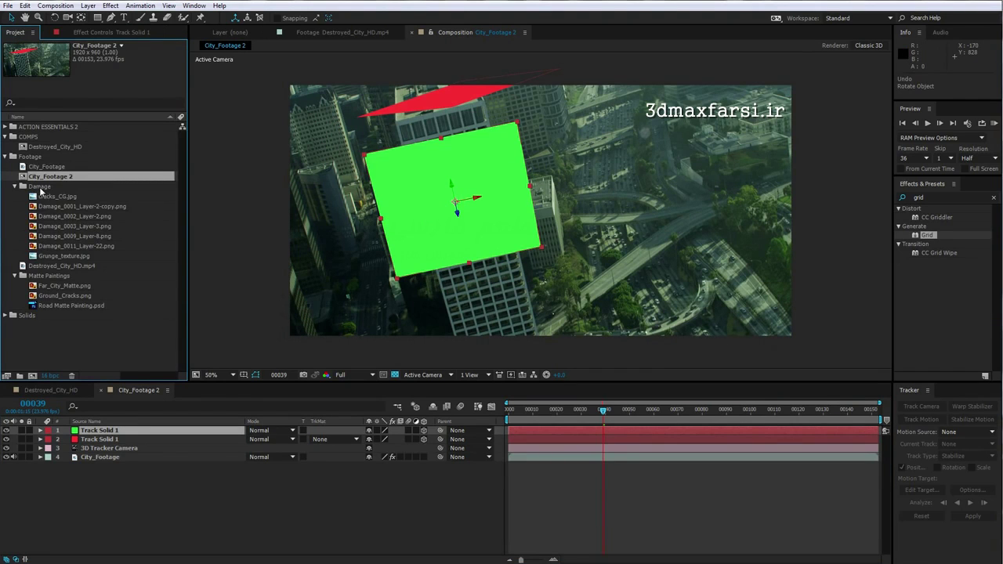
pyautogui.click(63, 207)
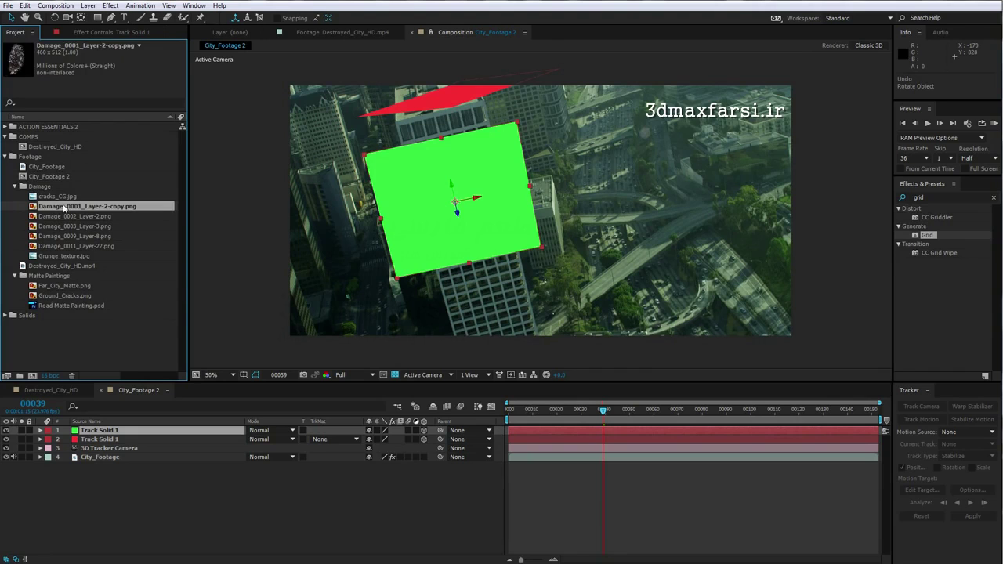
pyautogui.doubleClick(66, 207)
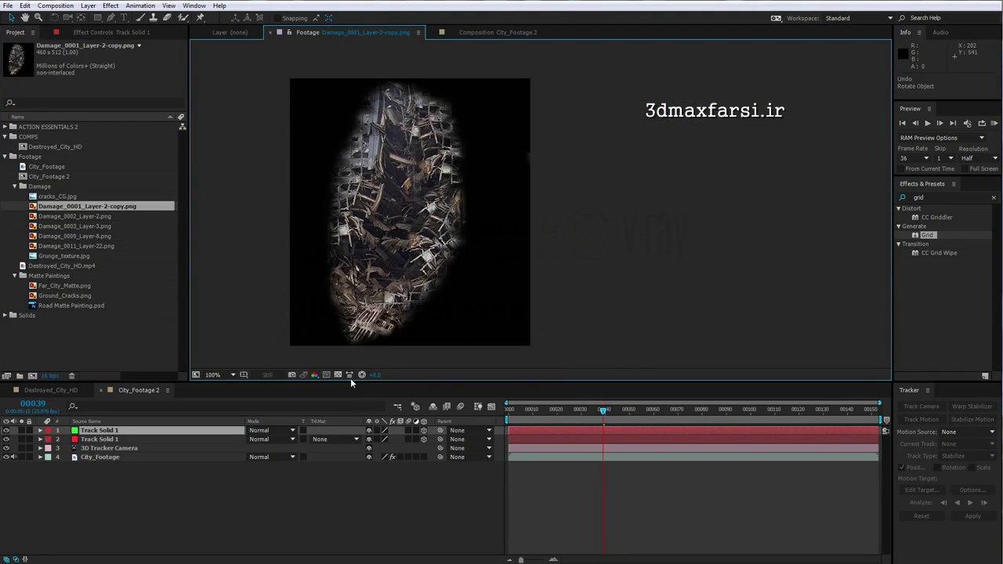
pyautogui.click(338, 375)
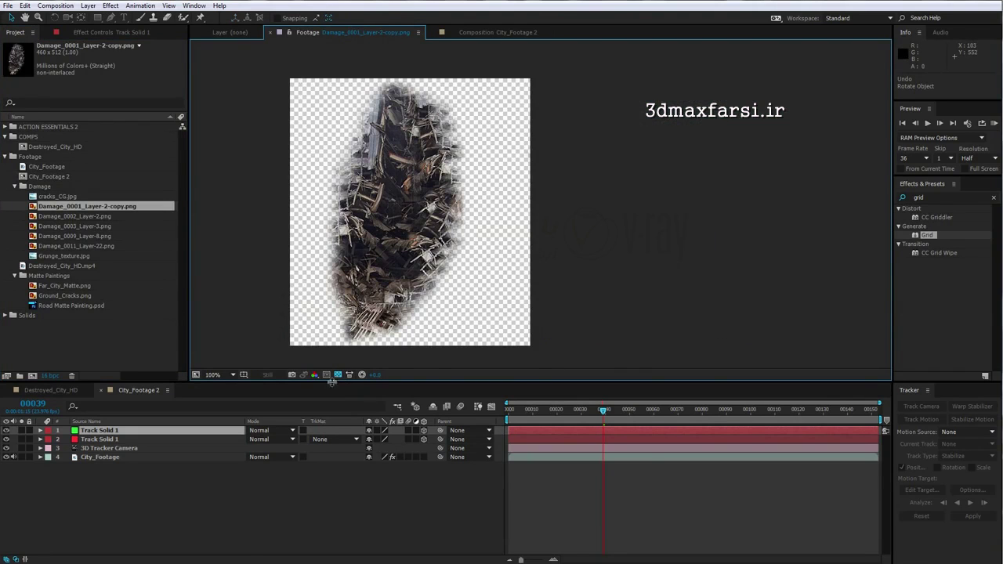
pyautogui.click(339, 375)
# - Replace the green facade solid with Damage_0001_Layer-2-copy.png and check how it tracks with the tall building
pyautogui.click(487, 32)
pyautogui.click(102, 432)
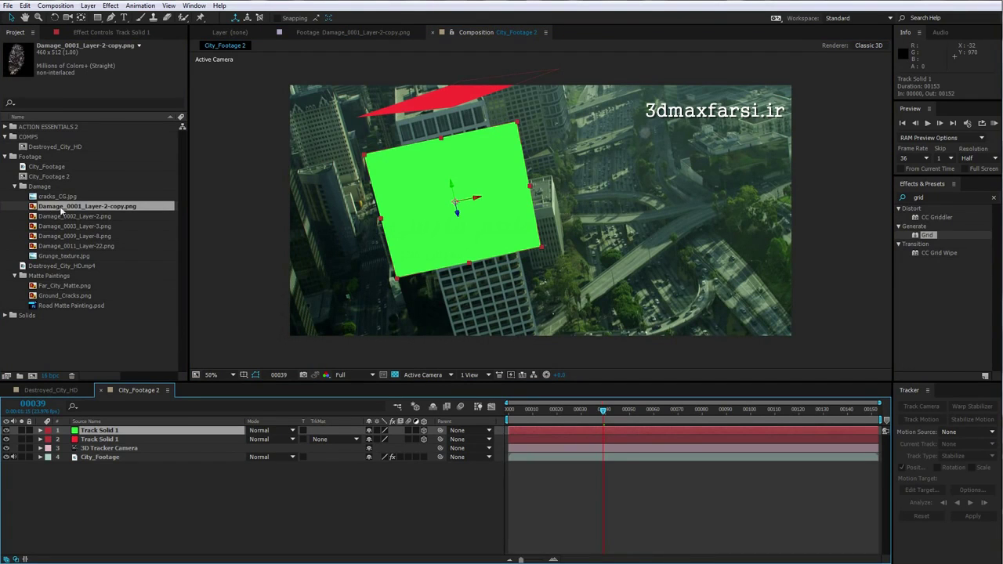
pyautogui.moveTo(78, 209); pyautogui.dragTo(454, 220)
pyautogui.press('.')
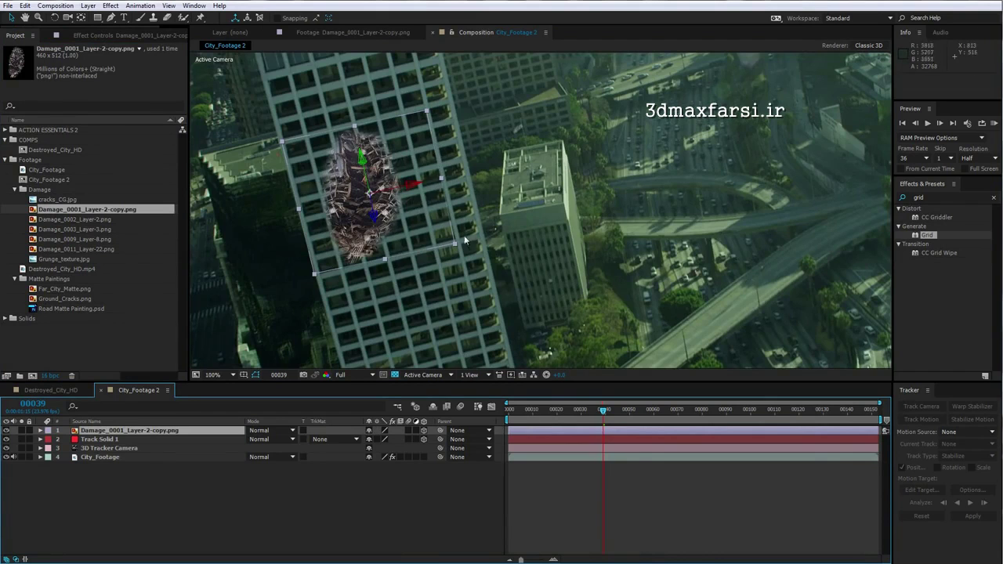
pyautogui.press(',')
pyautogui.moveTo(520, 417); pyautogui.dragTo(646, 428)
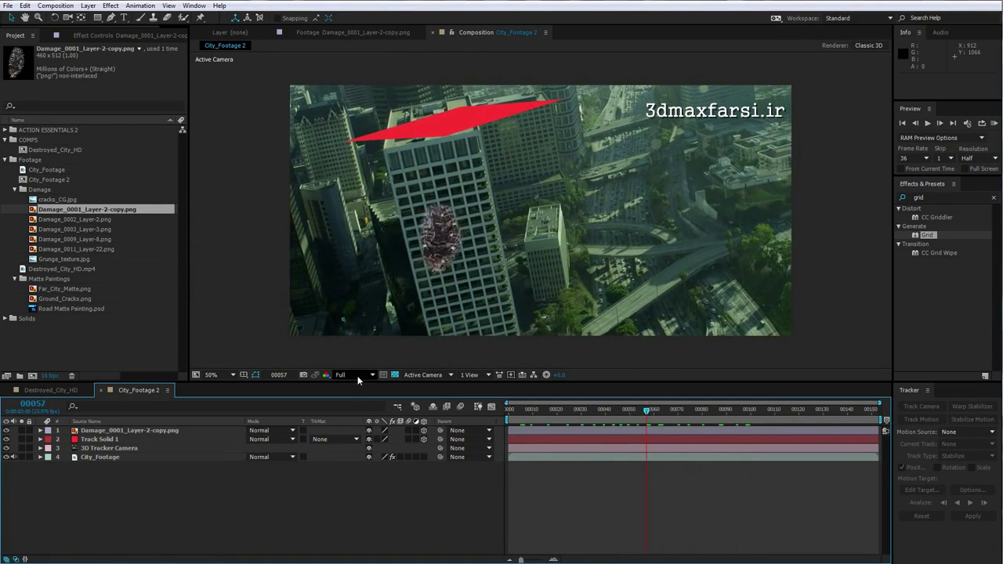
pyautogui.moveTo(586, 413); pyautogui.dragTo(661, 418)
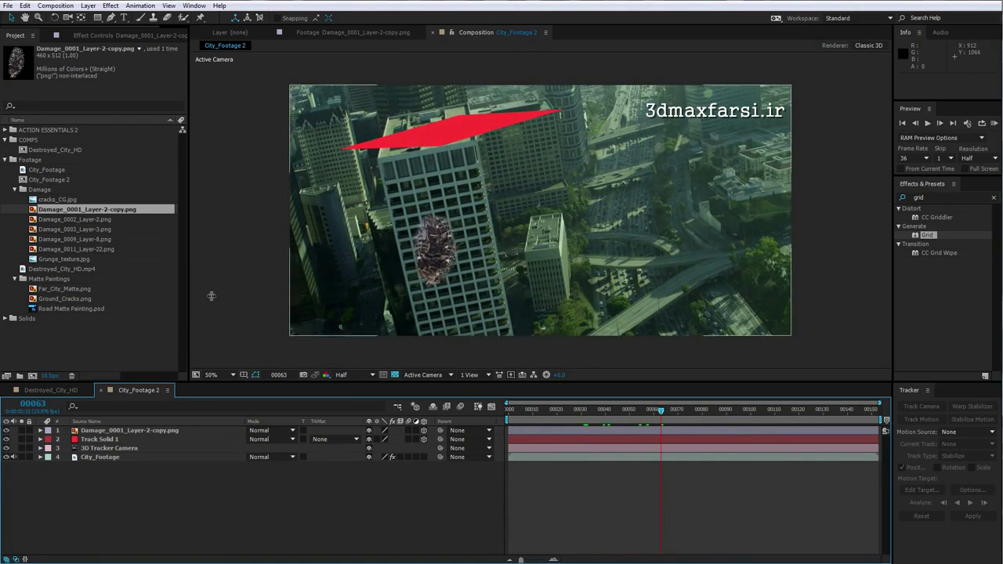
# - Rename the red rooftop solid as Top Solid and hide it
pyautogui.click(108, 439)
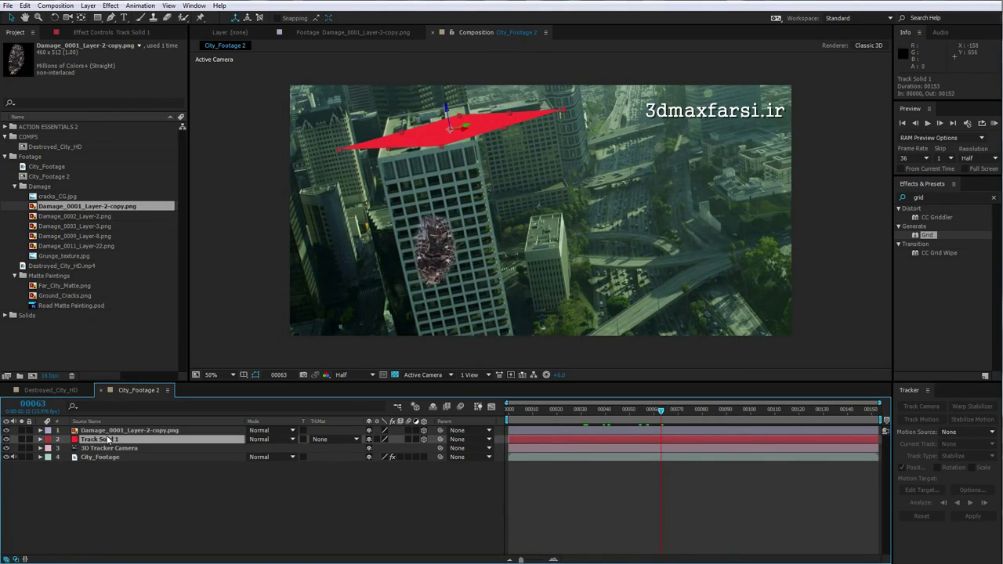
pyautogui.press('Return')
pyautogui.write('Top Solid')
pyautogui.press('Return')
pyautogui.click(23, 478)
pyautogui.click(6, 440)
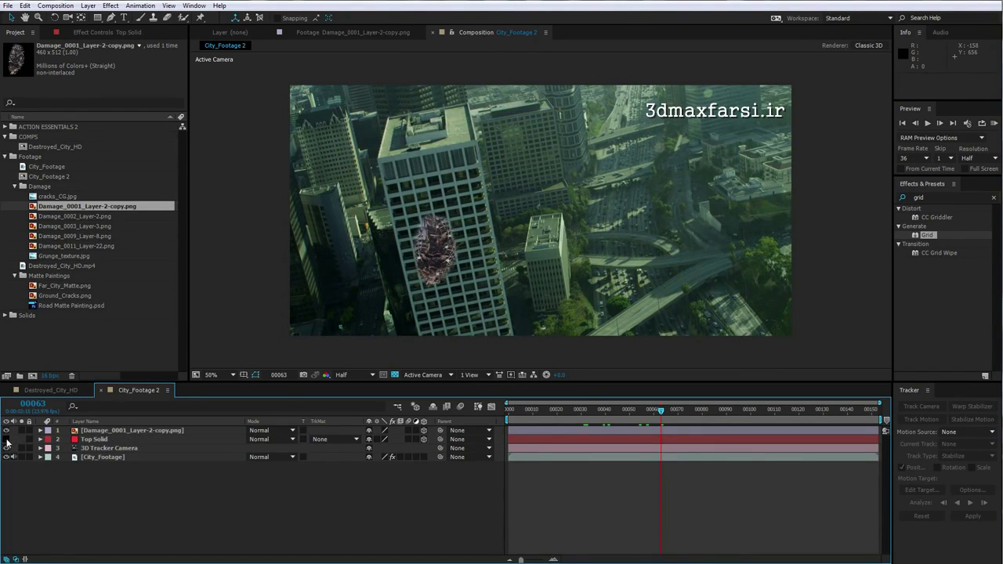
# - At frame 63, scale the damage image up to about 138% and shift it up and sideways on the tall building's facade
pyautogui.click(109, 424)
pyautogui.click(110, 430)
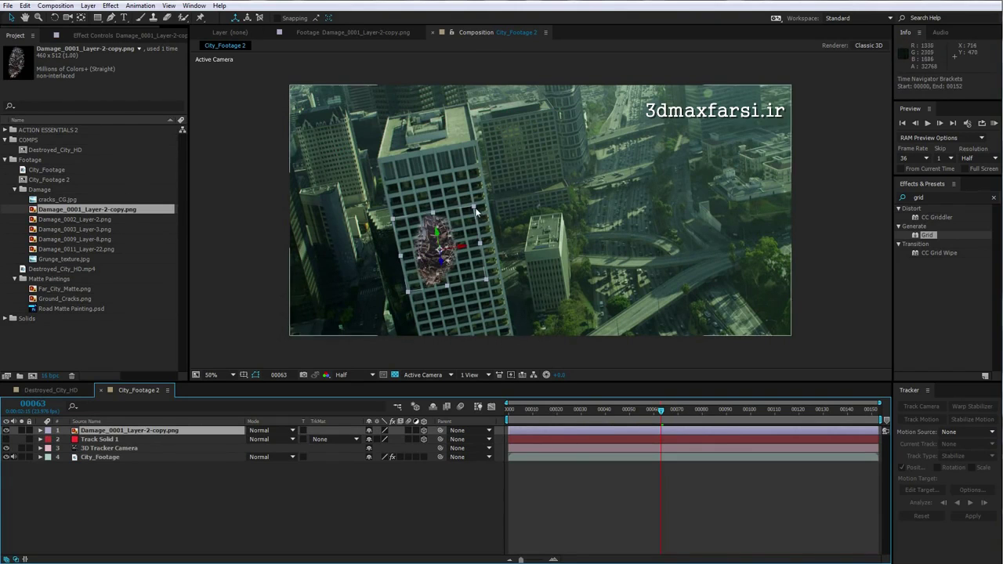
pyautogui.moveTo(474, 208); pyautogui.dragTo(487, 195)
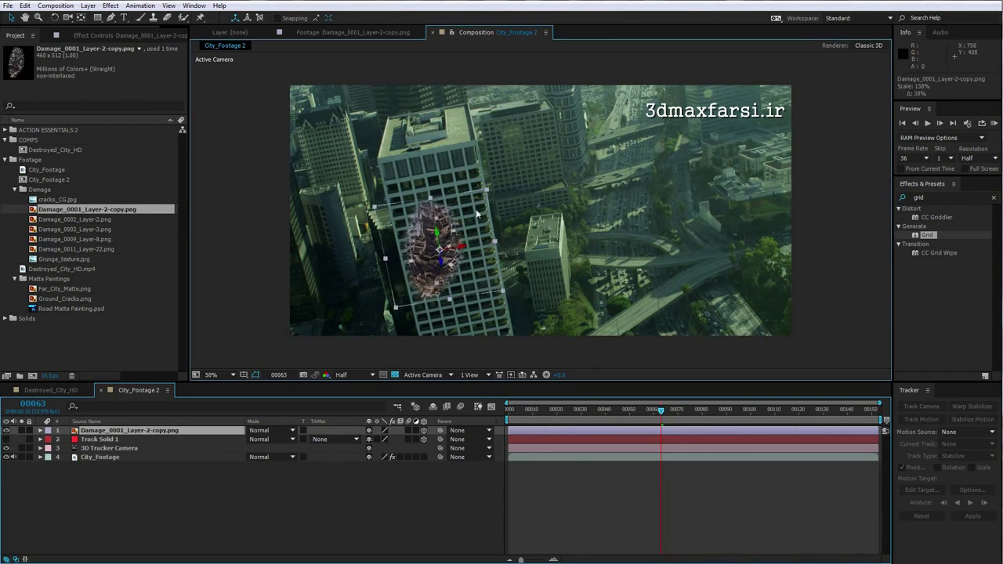
pyautogui.click(458, 255)
pyautogui.moveTo(459, 256); pyautogui.dragTo(467, 237)
pyautogui.click(565, 466)
# - Create a new adjustment layer and rename it CC
pyautogui.click(130, 430)
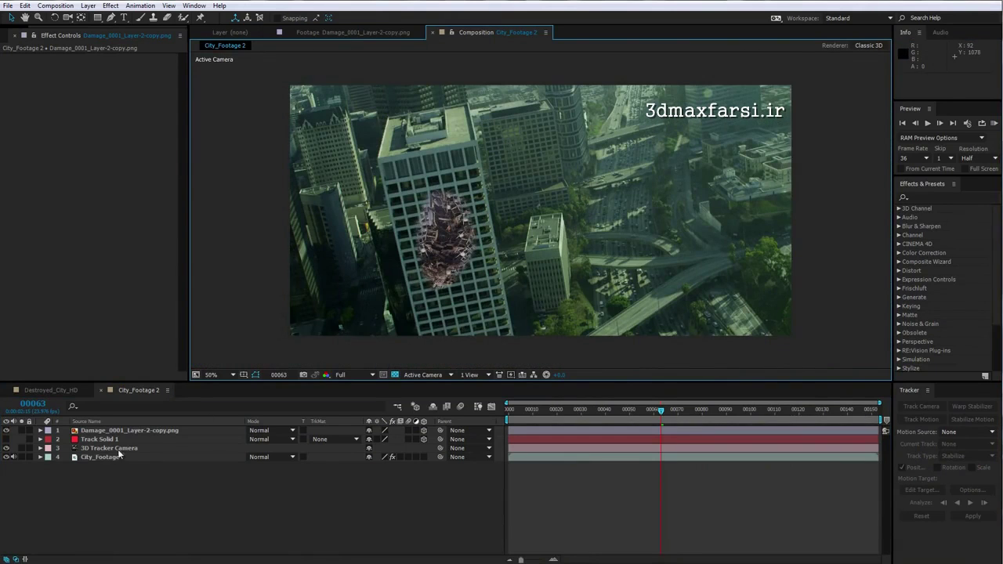
pyautogui.click(117, 453)
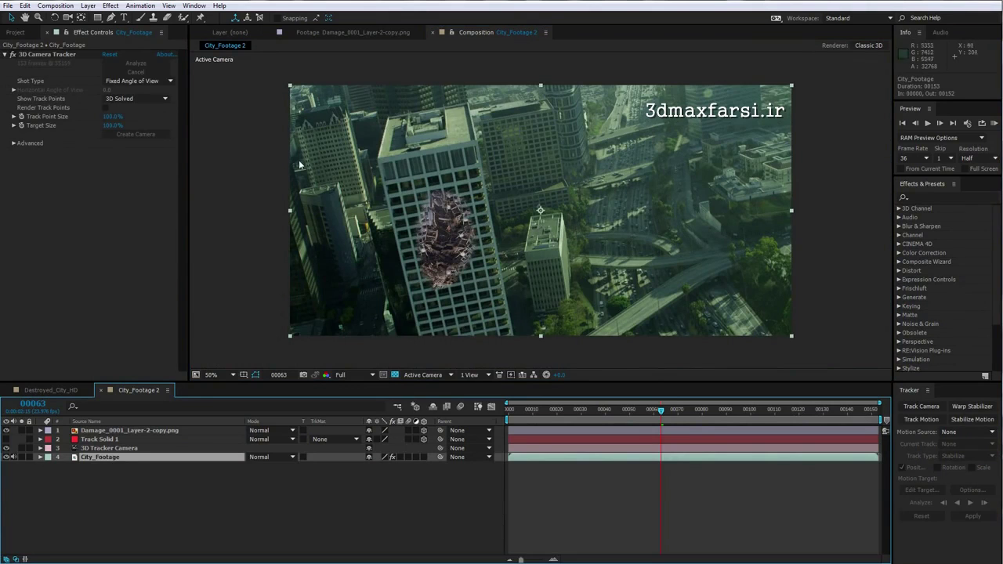
pyautogui.click(63, 513)
pyautogui.click(88, 6)
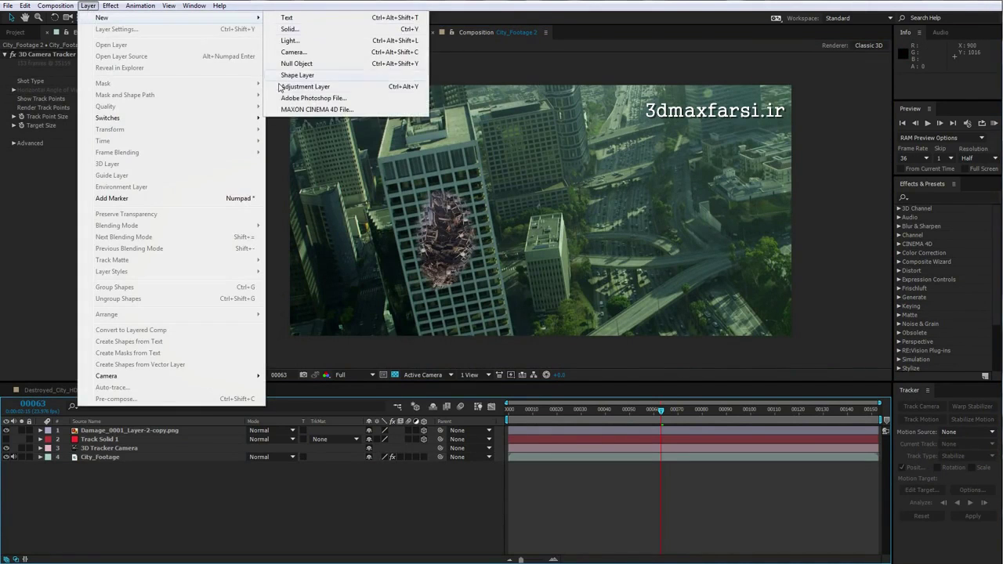
pyautogui.click(298, 85)
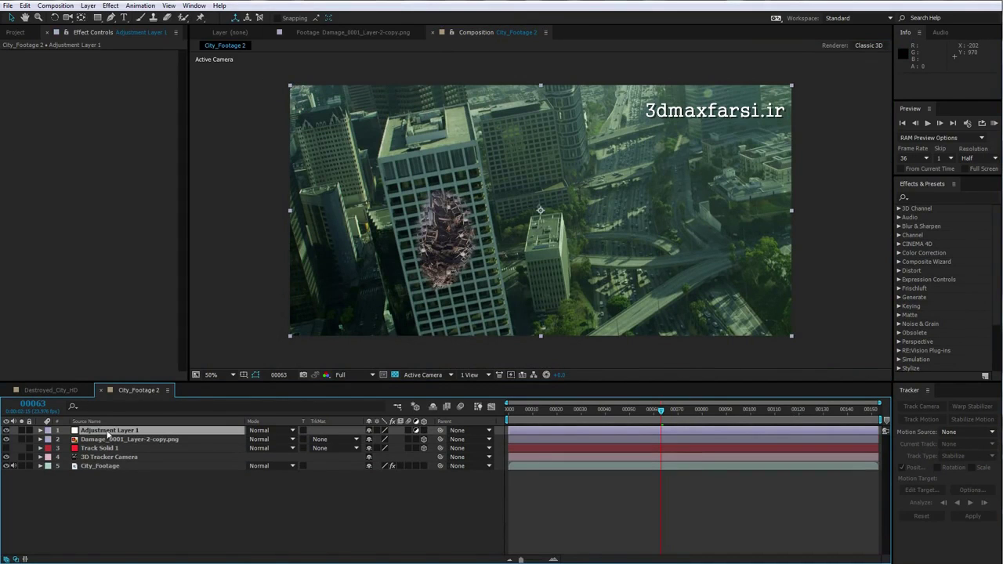
pyautogui.press('Return')
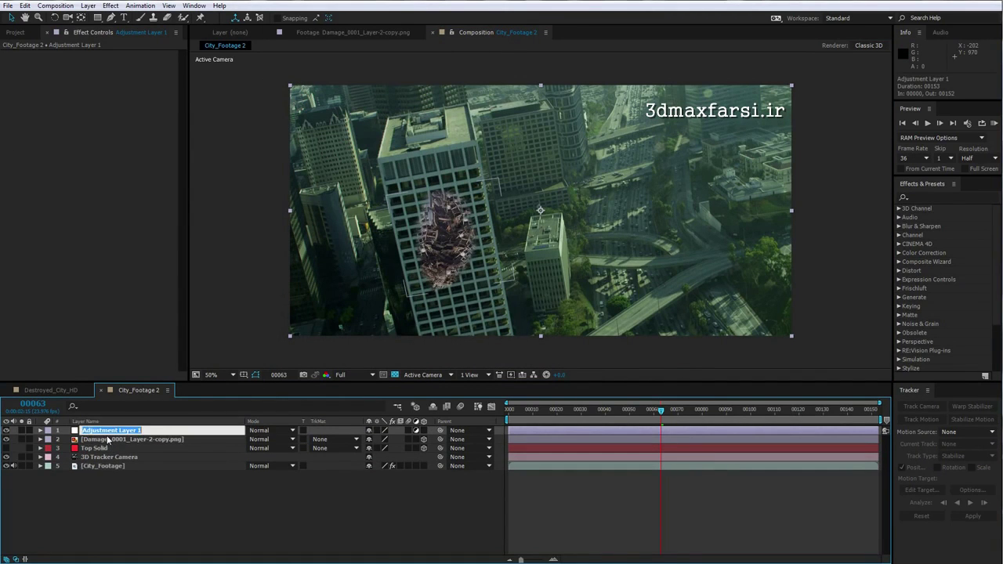
pyautogui.write('CC')
pyautogui.press('Return')
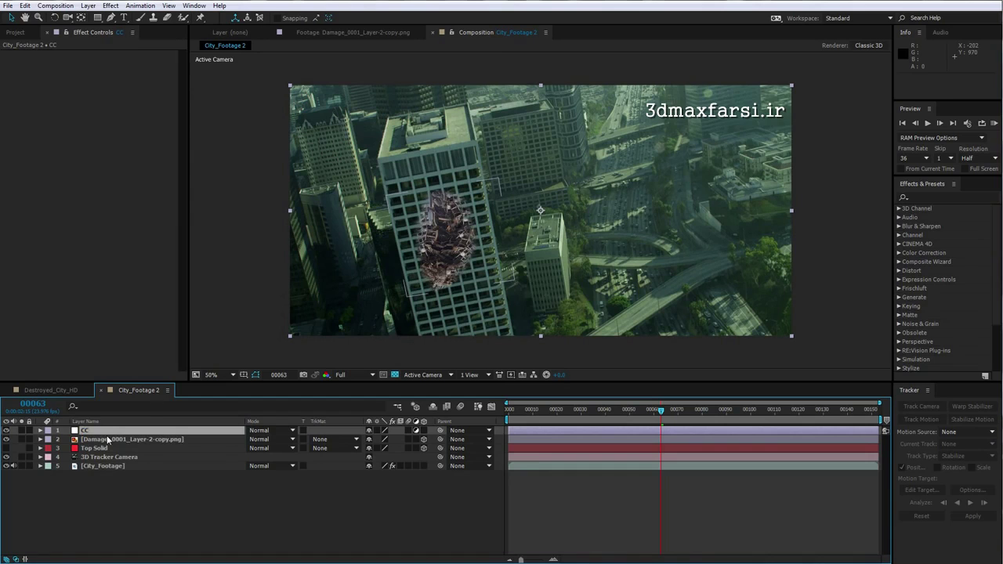
# - Apply the Curves effect to the CC layer and place the layer directly above City_Footage
pyautogui.click(922, 196)
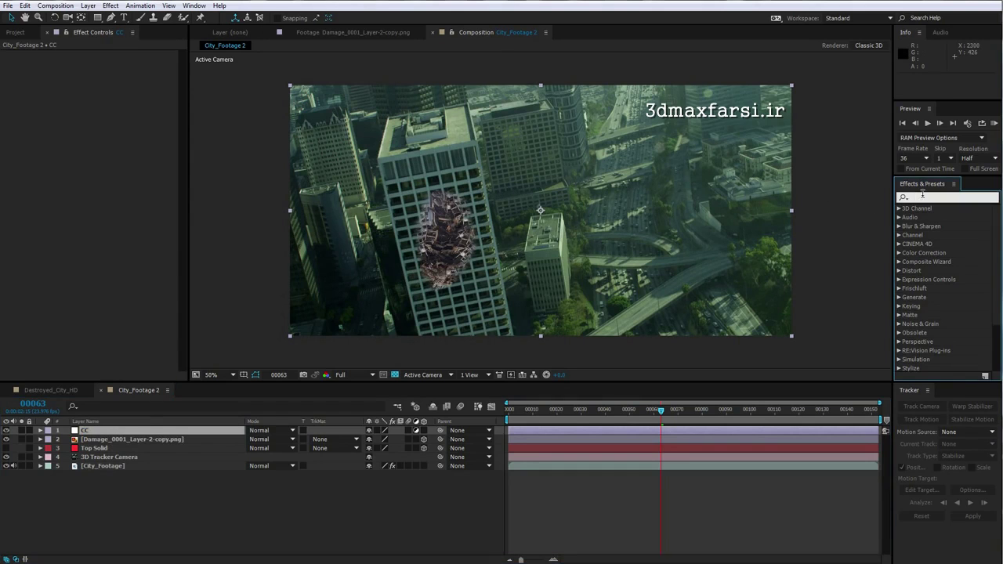
pyautogui.write('curv')
pyautogui.moveTo(925, 219); pyautogui.dragTo(678, 430)
pyautogui.moveTo(84, 432); pyautogui.dragTo(92, 467)
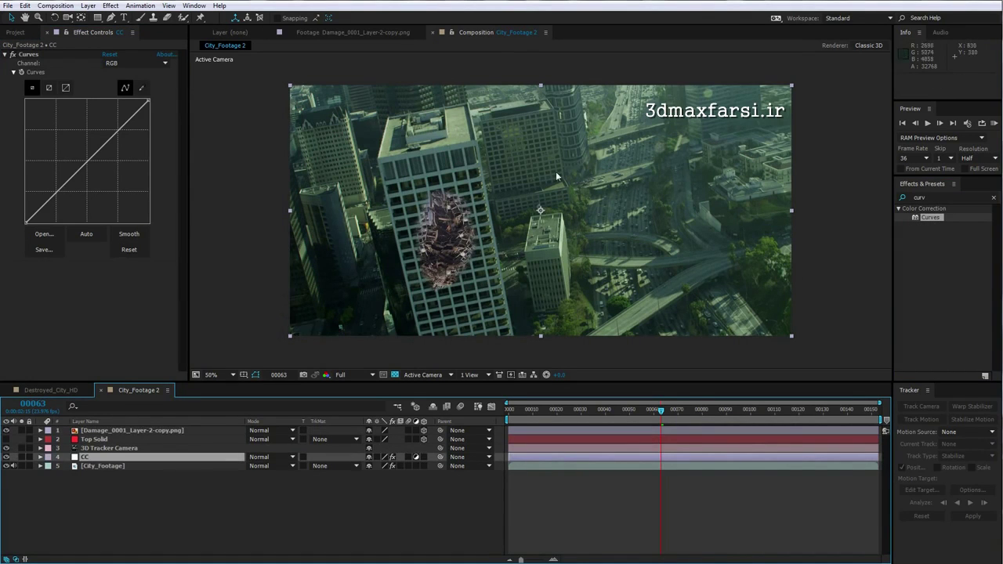
# - In the CC layer's Curves, lower the green channel's midtones and raise the upper part of the RGB curve
pyautogui.click(124, 63)
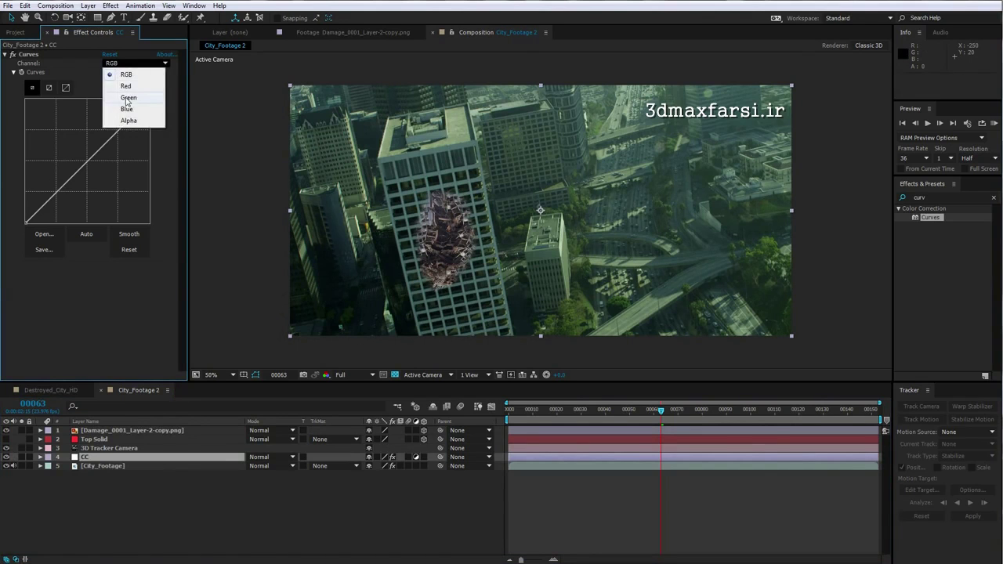
pyautogui.click(127, 99)
pyautogui.moveTo(83, 169); pyautogui.dragTo(86, 171)
pyautogui.click(109, 65)
pyautogui.click(117, 69)
pyautogui.moveTo(87, 157)
pyautogui.mouseDown()
pyautogui.moveTo(109, 135)
pyautogui.moveTo(88, 159)
pyautogui.mouseUp()
pyautogui.click(59, 188)
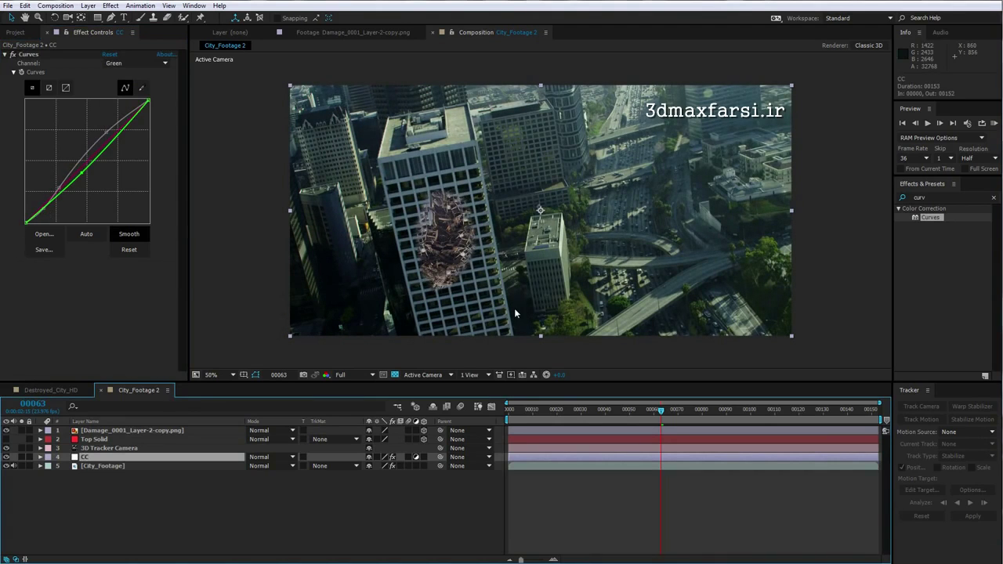
# - Apply the Curves effect to the damage image layer and lower its red channel's midtones
pyautogui.click(133, 431)
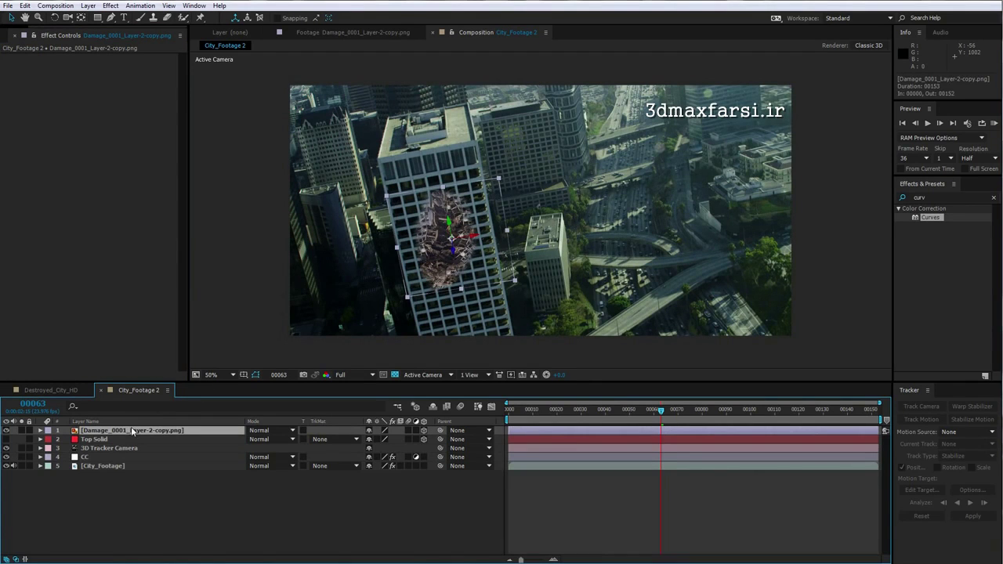
pyautogui.moveTo(941, 217); pyautogui.dragTo(680, 432)
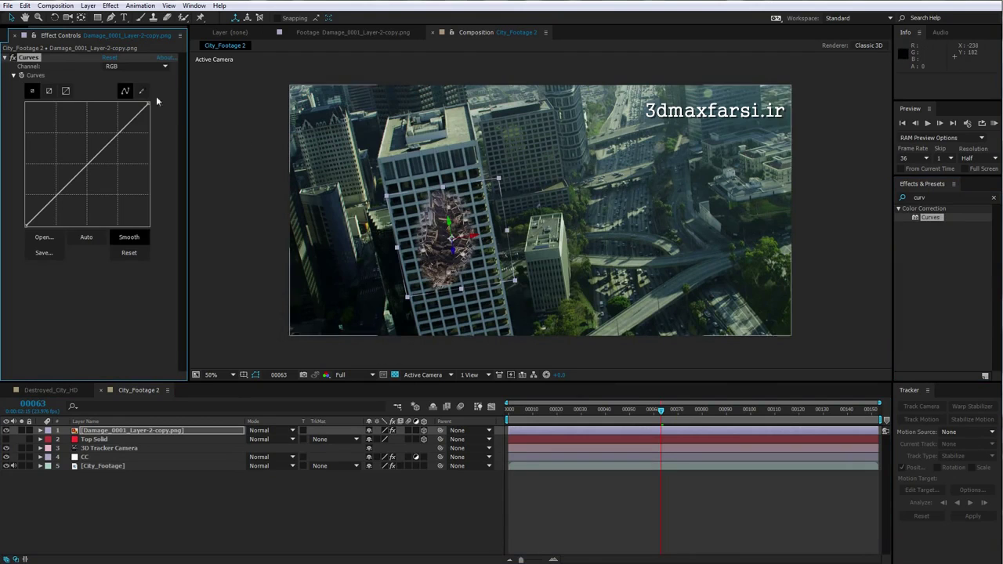
pyautogui.click(137, 66)
pyautogui.click(125, 89)
pyautogui.moveTo(69, 182); pyautogui.dragTo(79, 186)
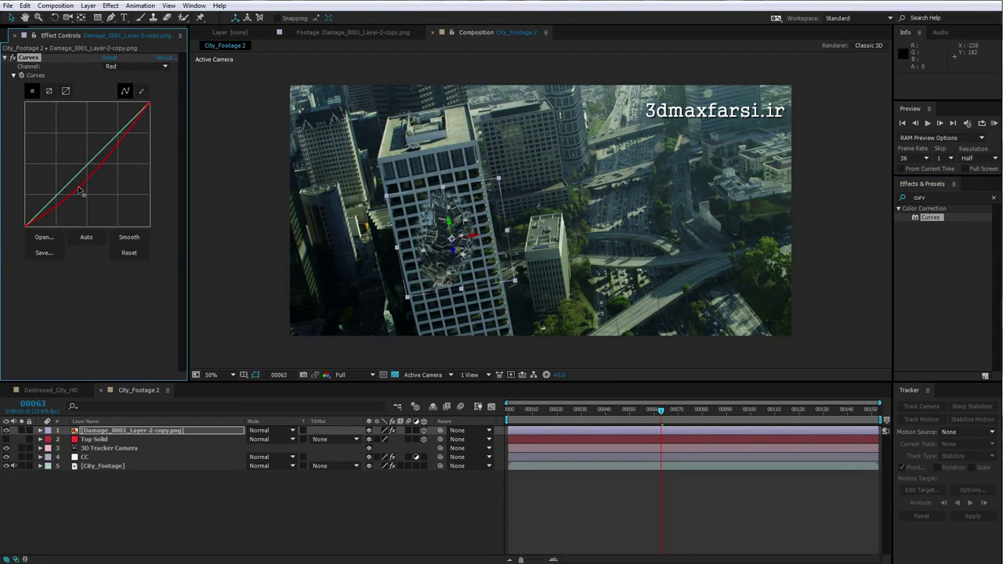
# - Darken the damage image's shadows and midtones with its RGB curve and check how it tracks with the building
pyautogui.click(127, 68)
pyautogui.click(123, 73)
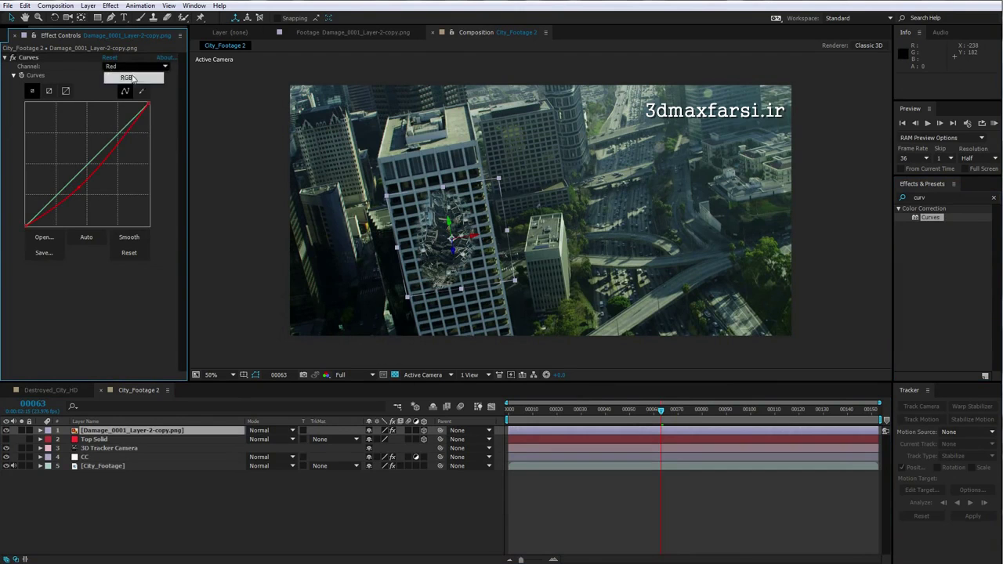
pyautogui.moveTo(81, 170); pyautogui.dragTo(88, 173)
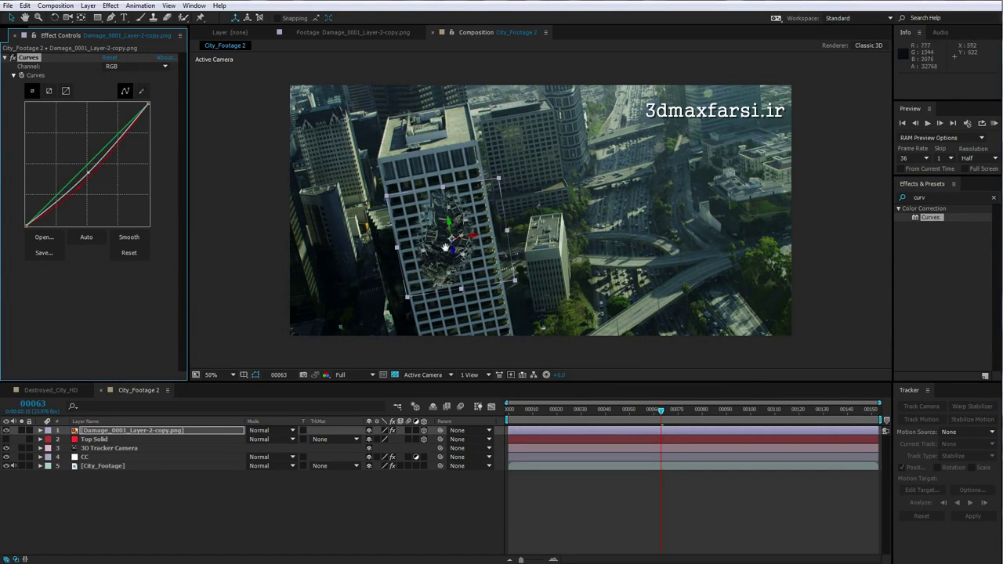
pyautogui.scroll(1, 455, 251)
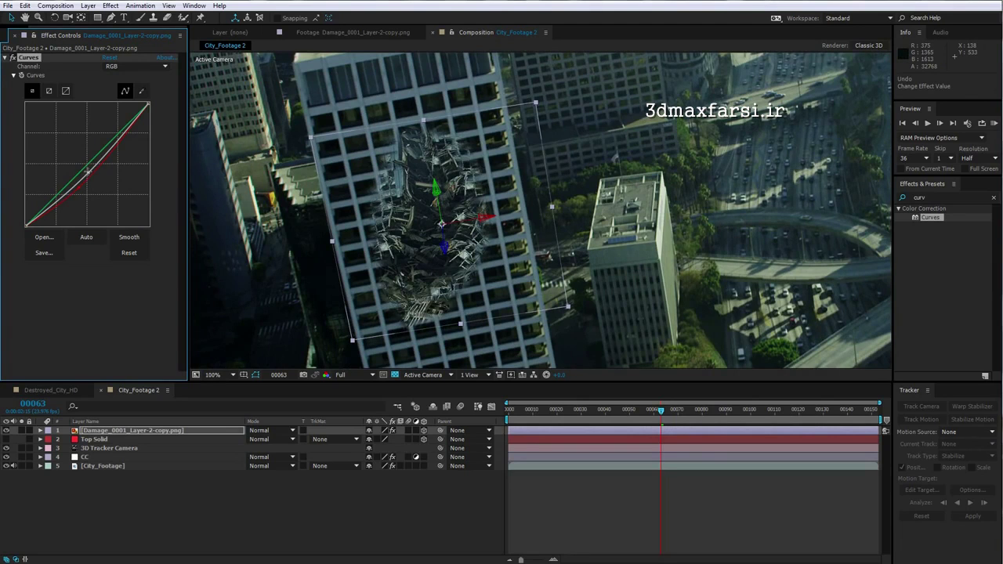
pyautogui.moveTo(88, 171); pyautogui.dragTo(62, 208)
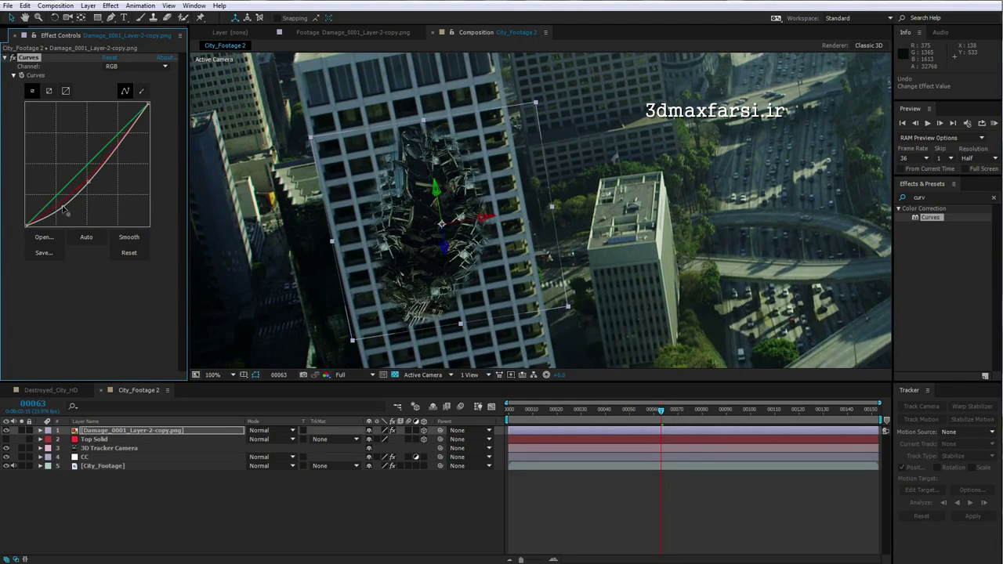
pyautogui.click(76, 186)
pyautogui.scroll(-2, 519, 290)
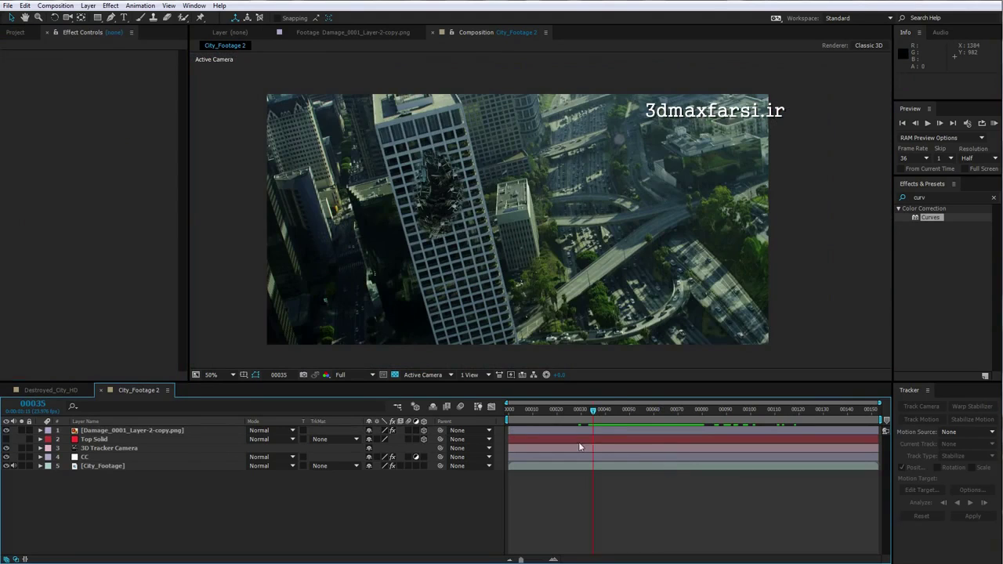
pyautogui.moveTo(596, 409); pyautogui.dragTo(616, 421)
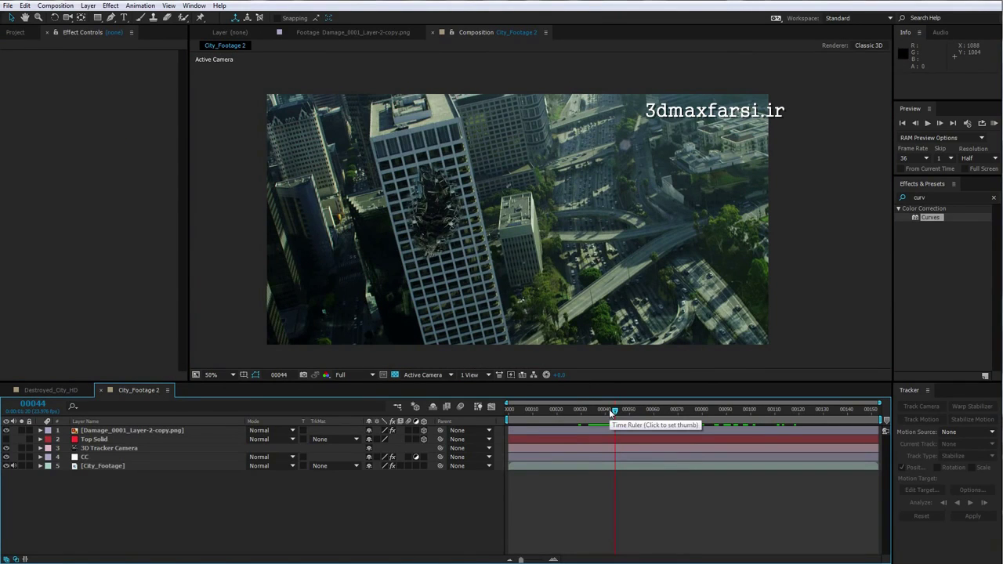
pyautogui.moveTo(600, 411); pyautogui.dragTo(666, 412)
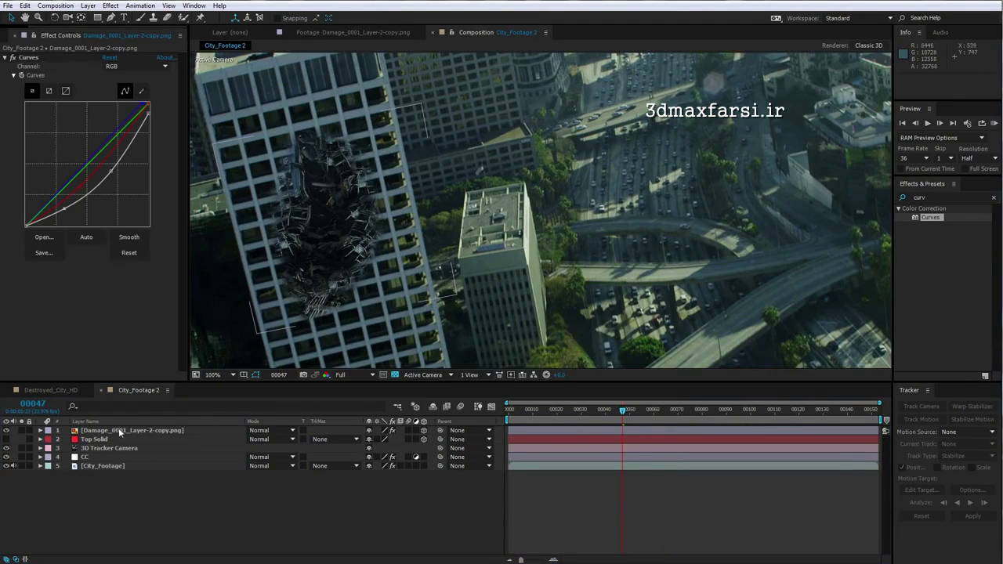
# - At frame 47, outline the dark center of the damage image with a freehand Pen tool mask on its layer
pyautogui.click(118, 430)
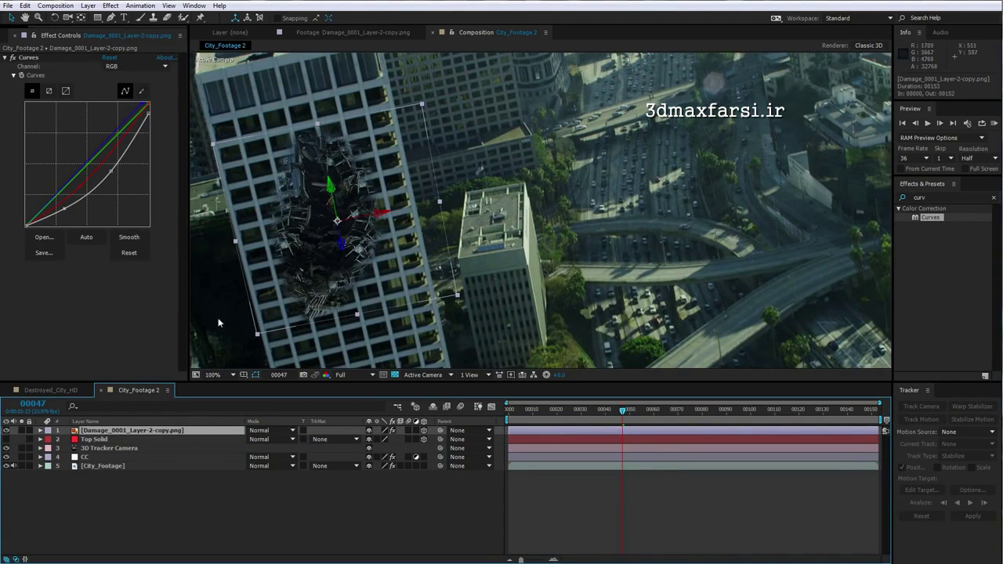
pyautogui.click(112, 18)
pyautogui.click(337, 168)
pyautogui.click(308, 167)
pyautogui.click(315, 204)
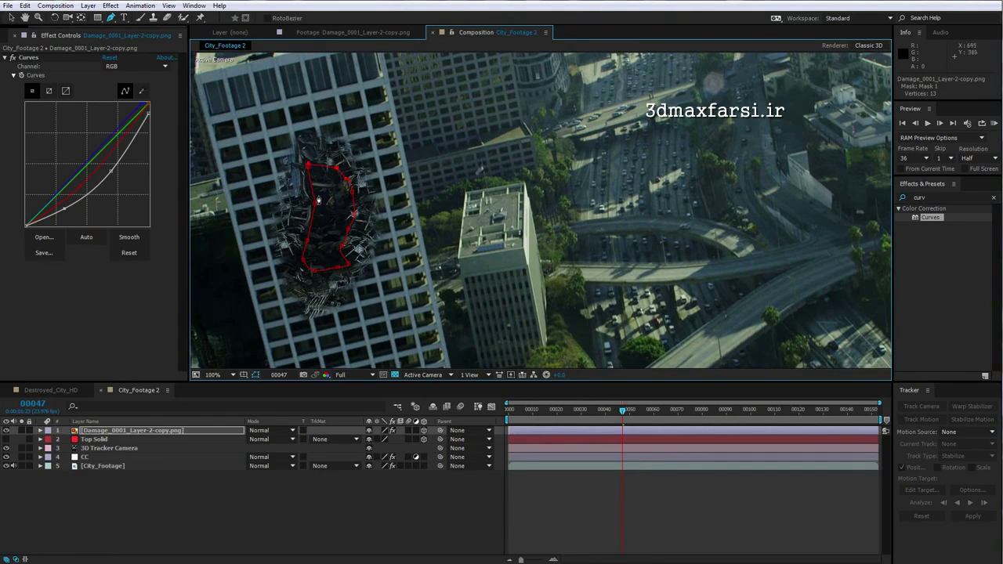
# - Finish the freehand mask around the damage image's dark center and set its mask mode to Subtract
pyautogui.click(316, 206)
pyautogui.press('v')
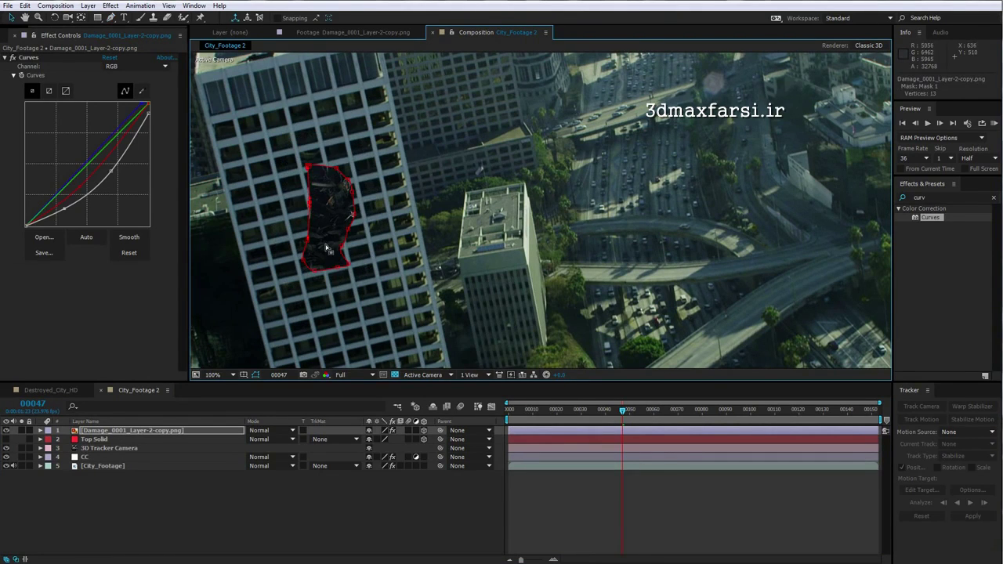
pyautogui.press('m')
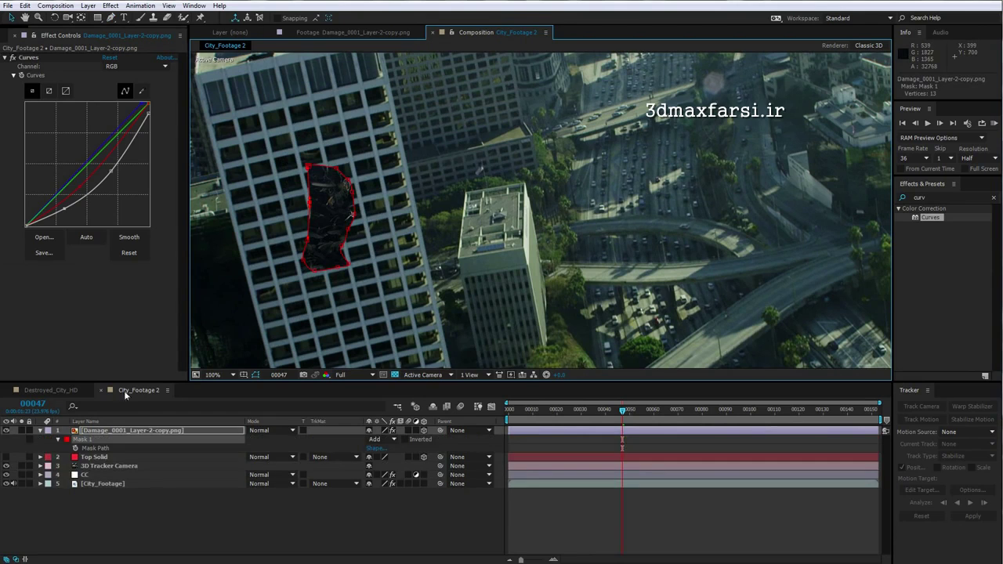
pyautogui.click(378, 439)
pyautogui.click(396, 474)
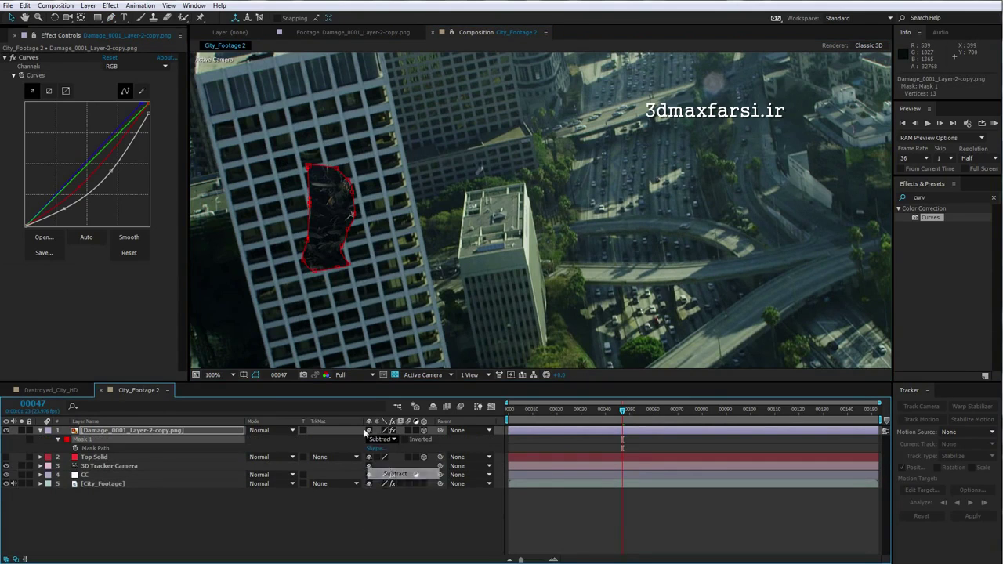
pyautogui.moveTo(384, 421); pyautogui.dragTo(267, 424)
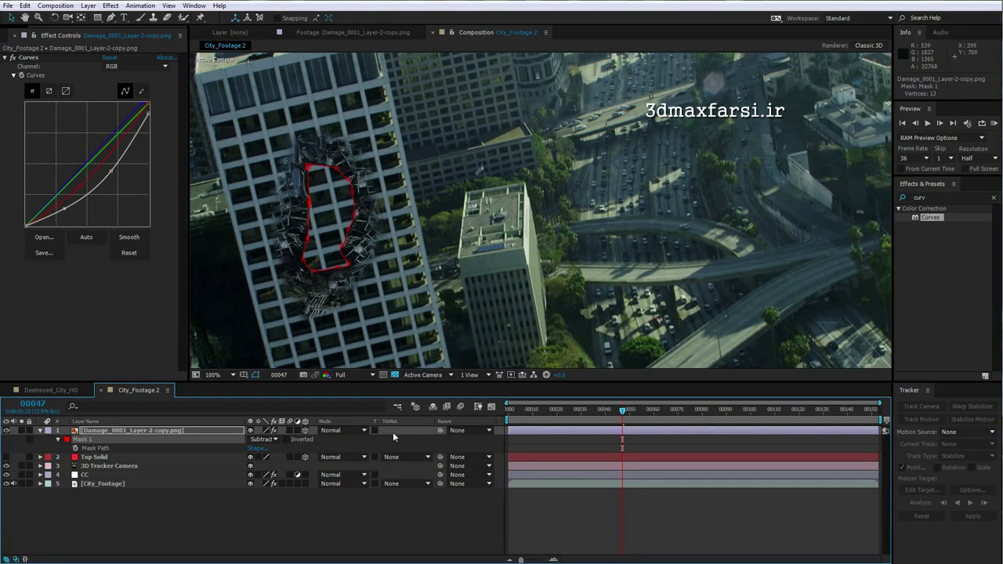
# - Feather the subtracted mask on the damage image layer by 19 pixels
pyautogui.click(156, 430)
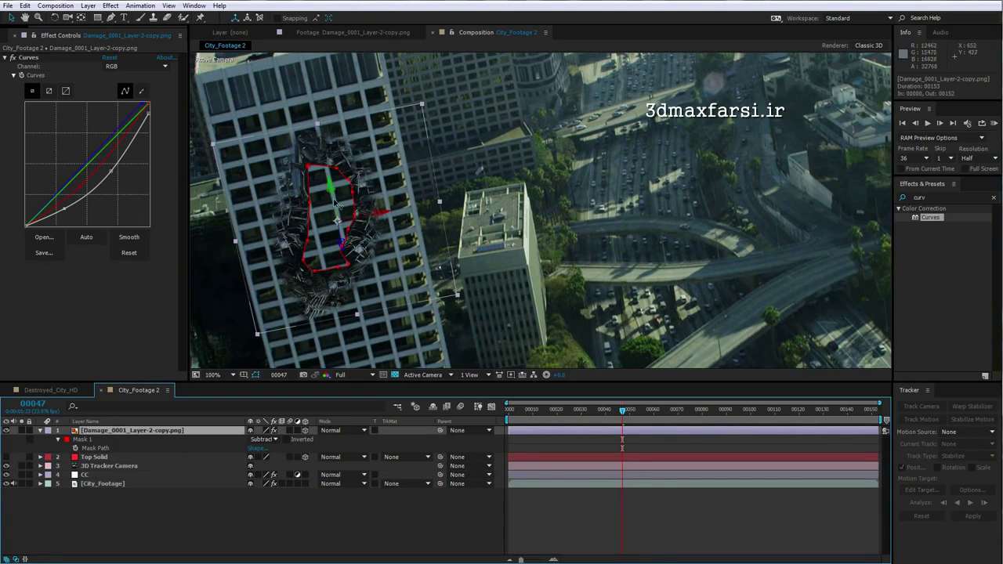
pyautogui.press('f')
pyautogui.moveTo(274, 449); pyautogui.dragTo(284, 448)
pyautogui.click(599, 496)
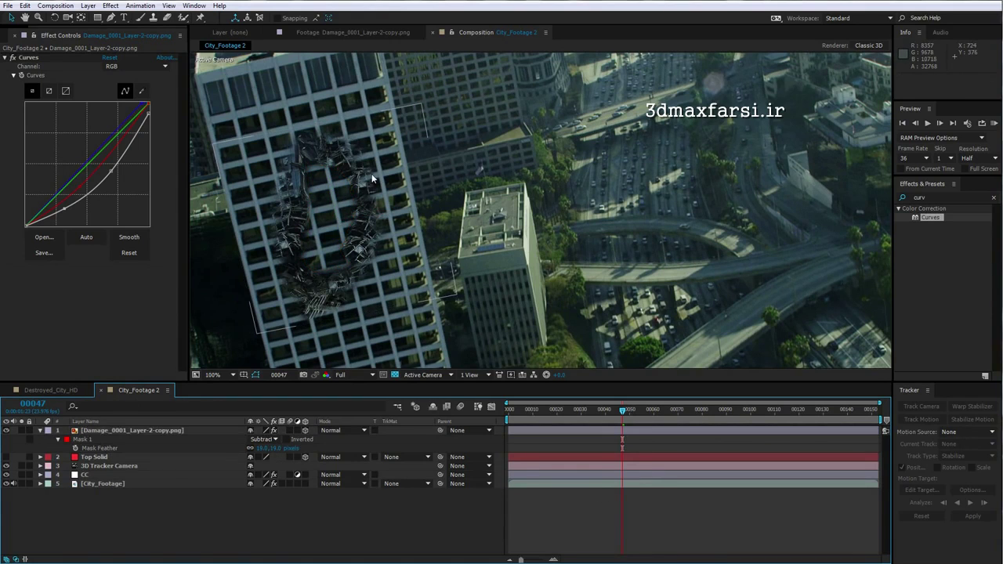
# - Duplicate the masked damage layer and set the copy's mask mode to Add
pyautogui.click(141, 429)
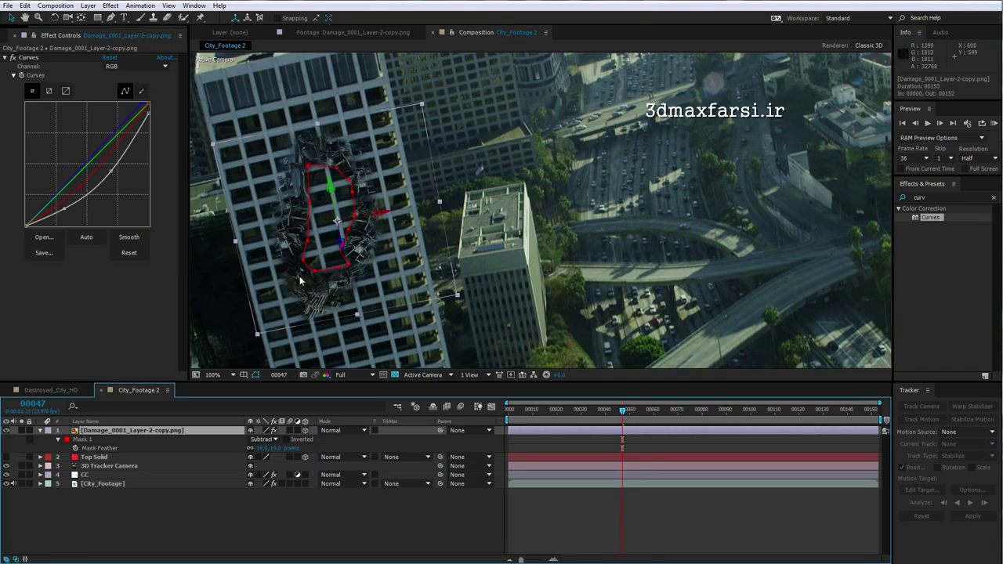
pyautogui.click(25, 6)
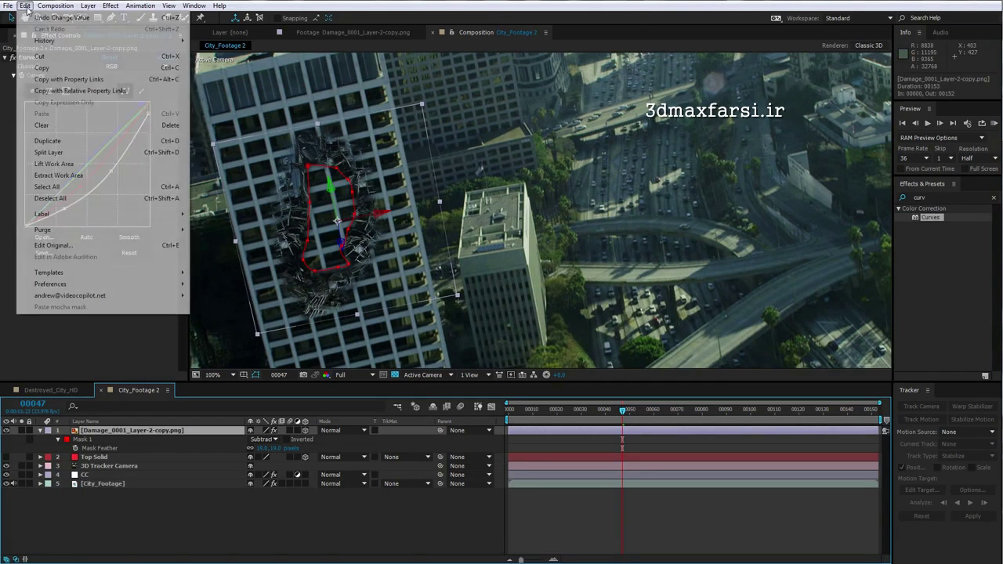
pyautogui.click(48, 141)
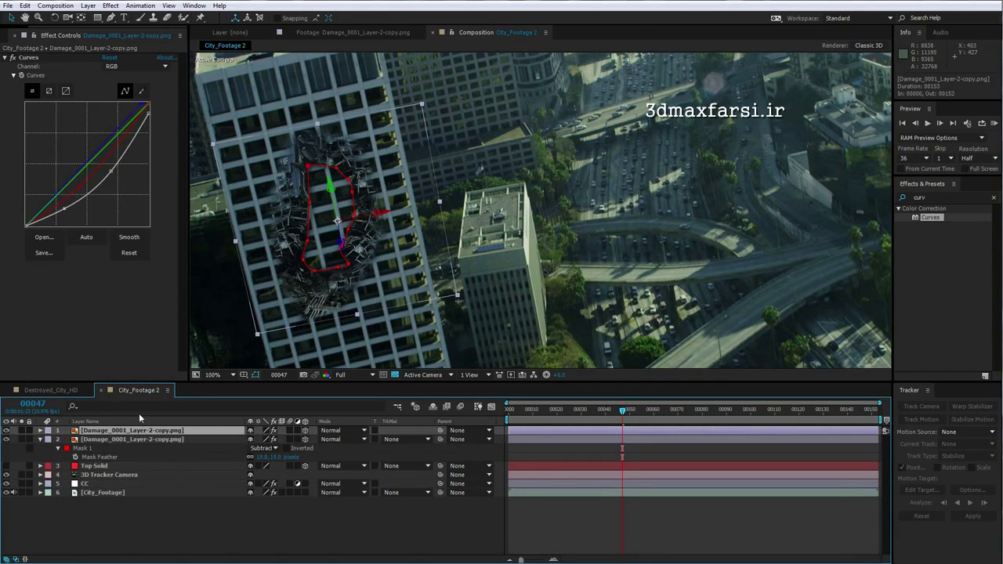
pyautogui.press('m')
pyautogui.click(261, 439)
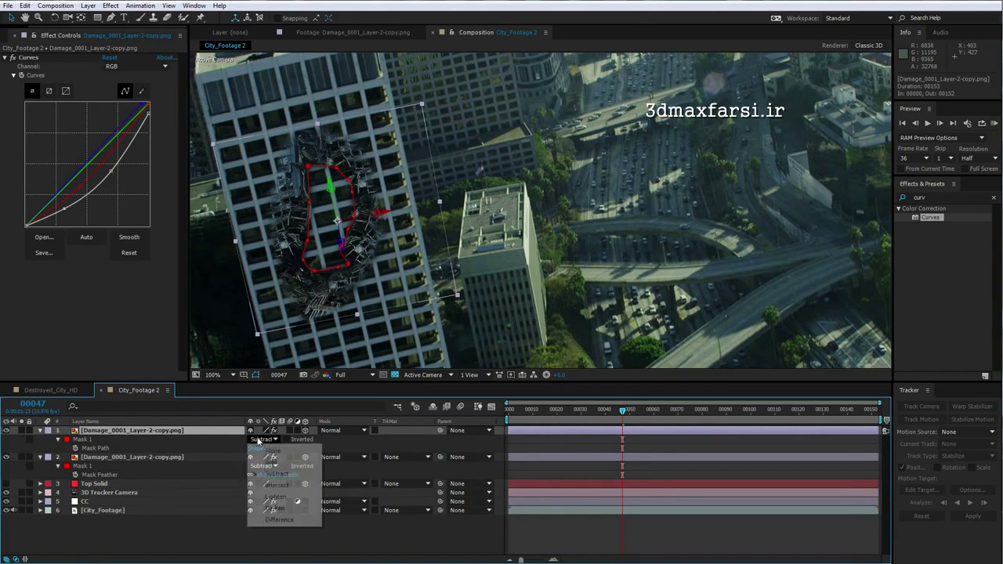
pyautogui.click(270, 463)
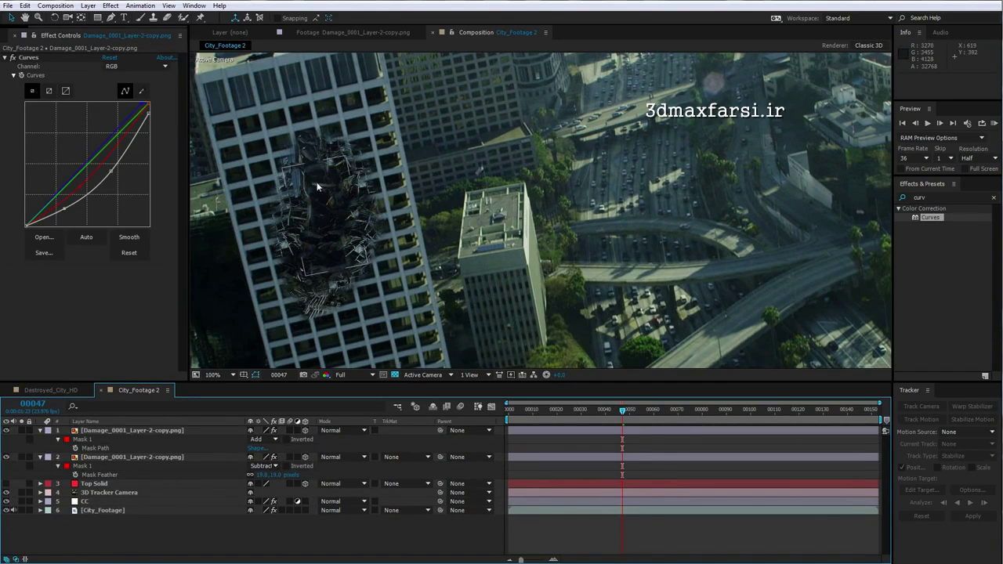
# - Solo both damage layers and examine the seam between the outer ring and the center piece up close
pyautogui.scroll(1, 328, 207)
pyautogui.moveTo(300, 227); pyautogui.dragTo(539, 258)
pyautogui.moveTo(355, 170); pyautogui.dragTo(408, 159)
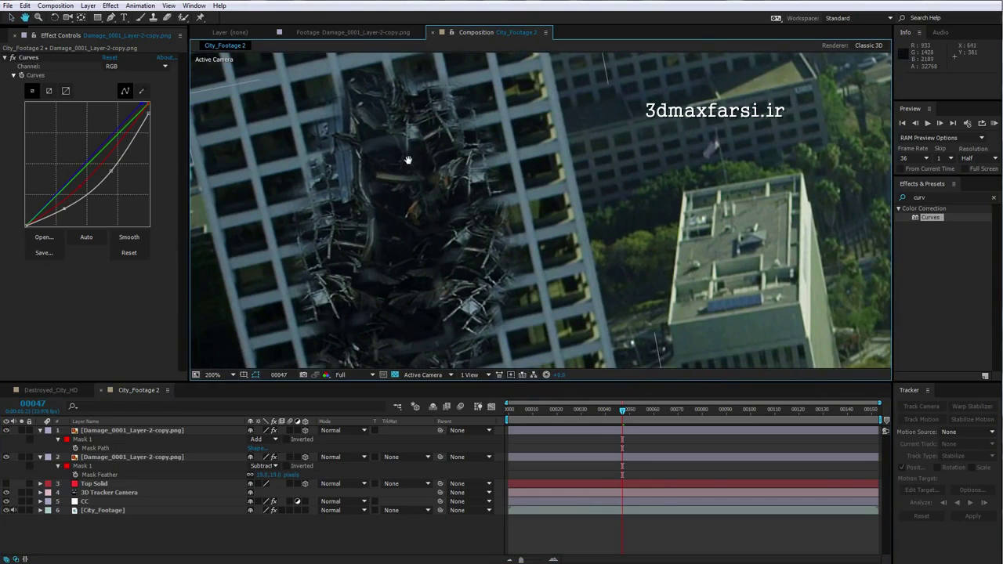
pyautogui.click(37, 458)
pyautogui.click(22, 457)
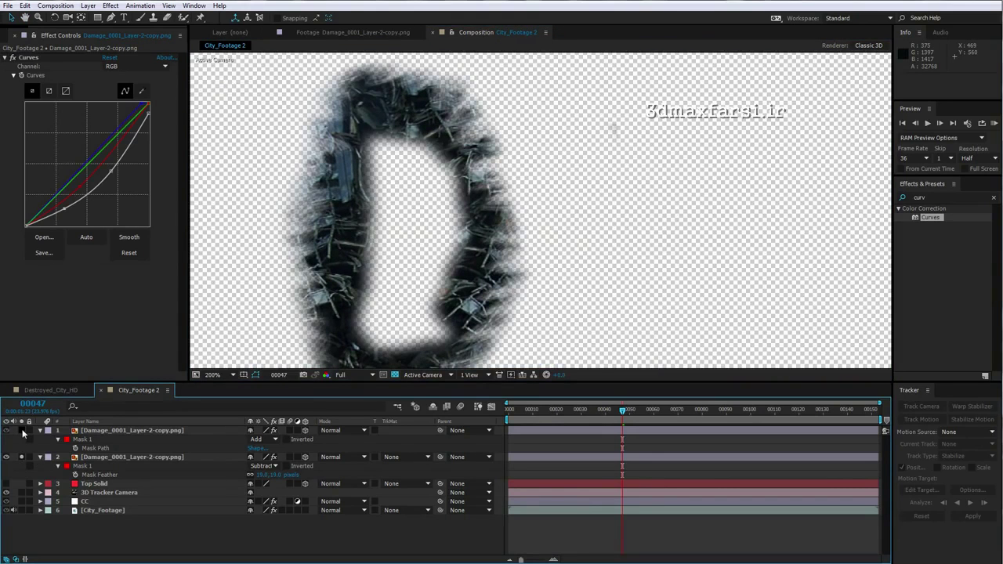
pyautogui.click(22, 431)
pyautogui.click(22, 430)
pyautogui.click(22, 430)
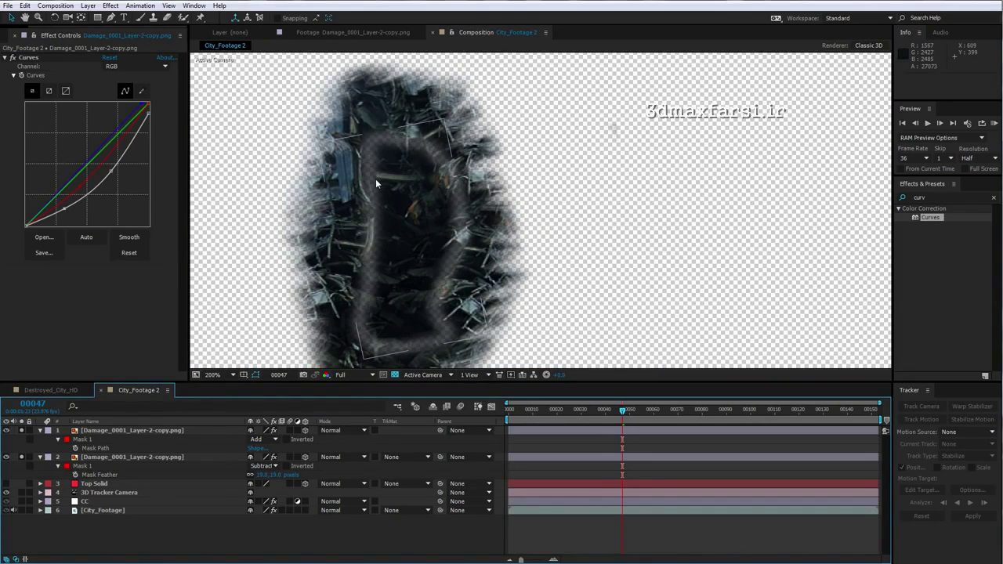
# - On the upper damage layer, set the mask feather to 6 pixels and increase the mask expansion to cover the seam
pyautogui.click(103, 432)
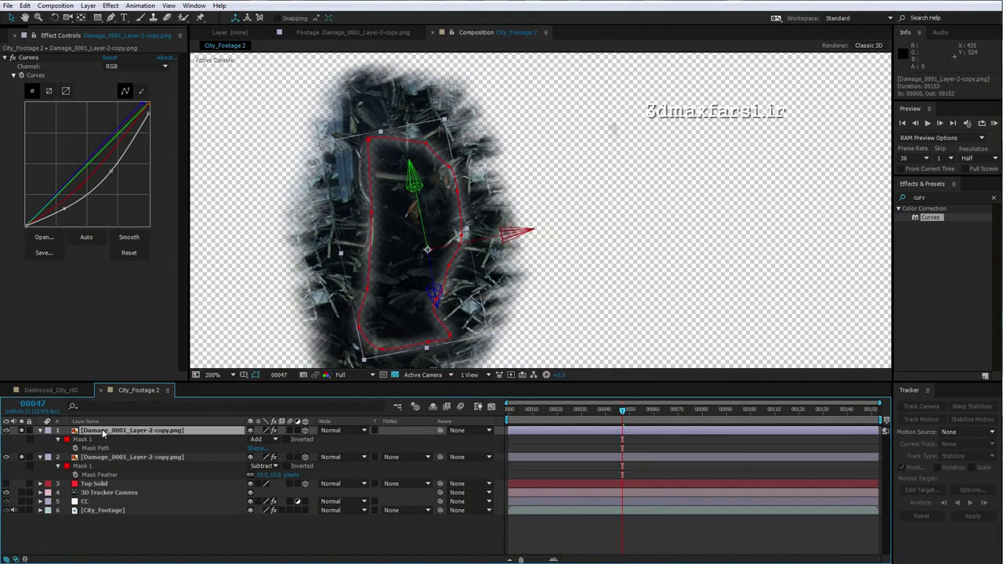
pyautogui.press('m')
pyautogui.press('m')
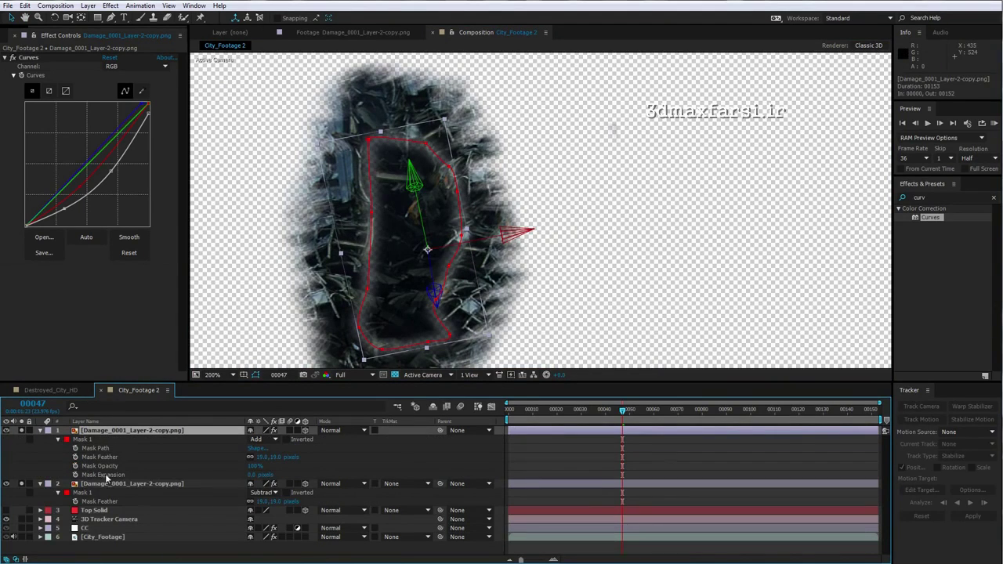
pyautogui.moveTo(250, 476)
pyautogui.mouseDown()
pyautogui.moveTo(276, 459)
pyautogui.moveTo(252, 460)
pyautogui.moveTo(263, 476)
pyautogui.moveTo(276, 457)
pyautogui.moveTo(245, 475)
pyautogui.moveTo(253, 473)
pyautogui.mouseUp()
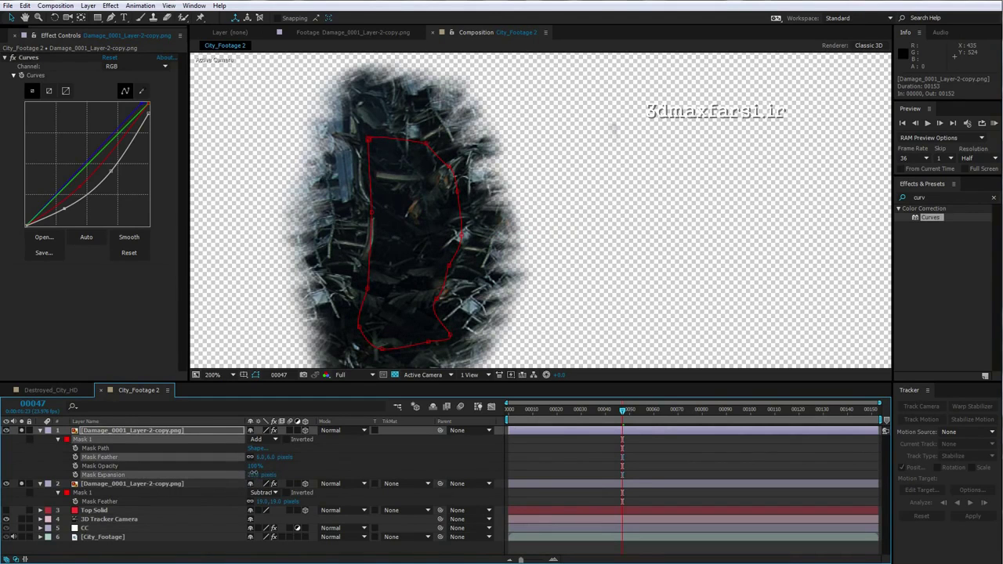
pyautogui.click(535, 458)
# - Collapse the upper damage layer's properties and rename the layer as Mask
pyautogui.click(103, 432)
pyautogui.click(40, 430)
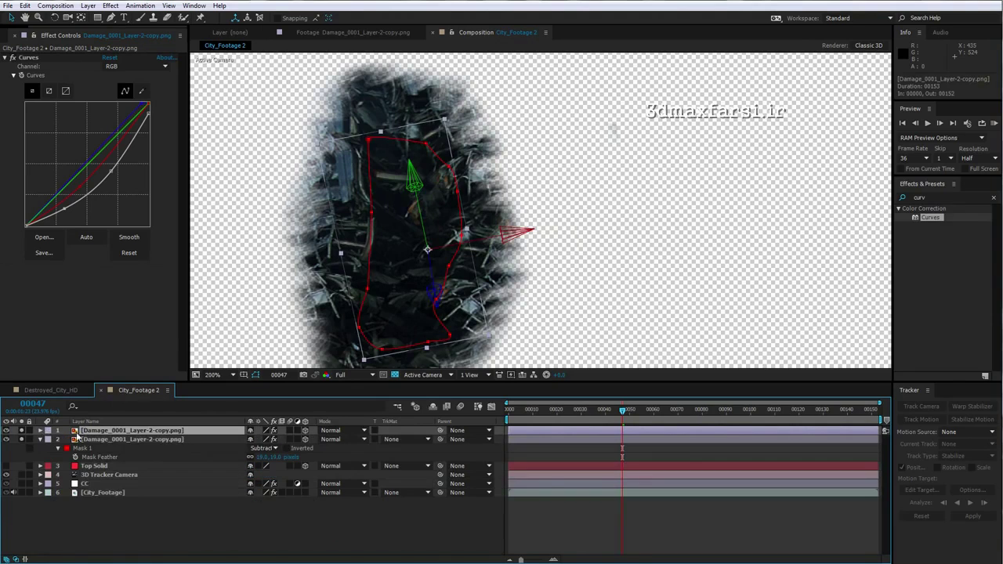
pyautogui.press('Return')
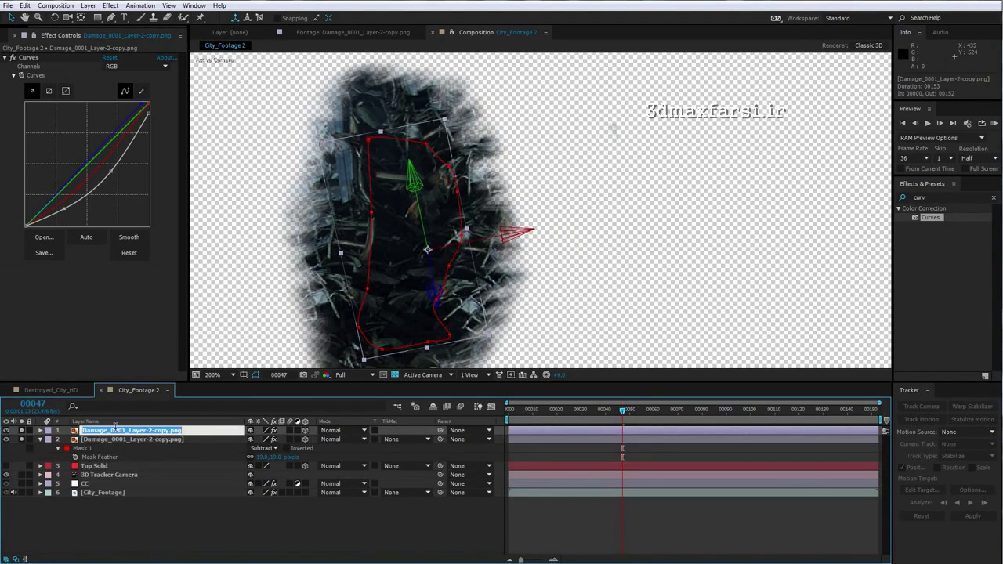
pyautogui.write('Mask')
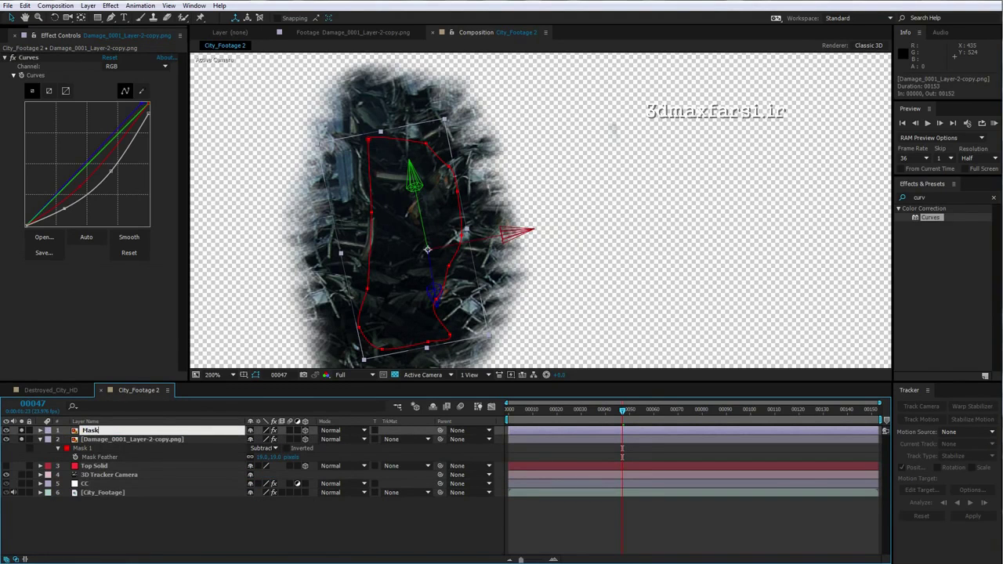
pyautogui.press('Return')
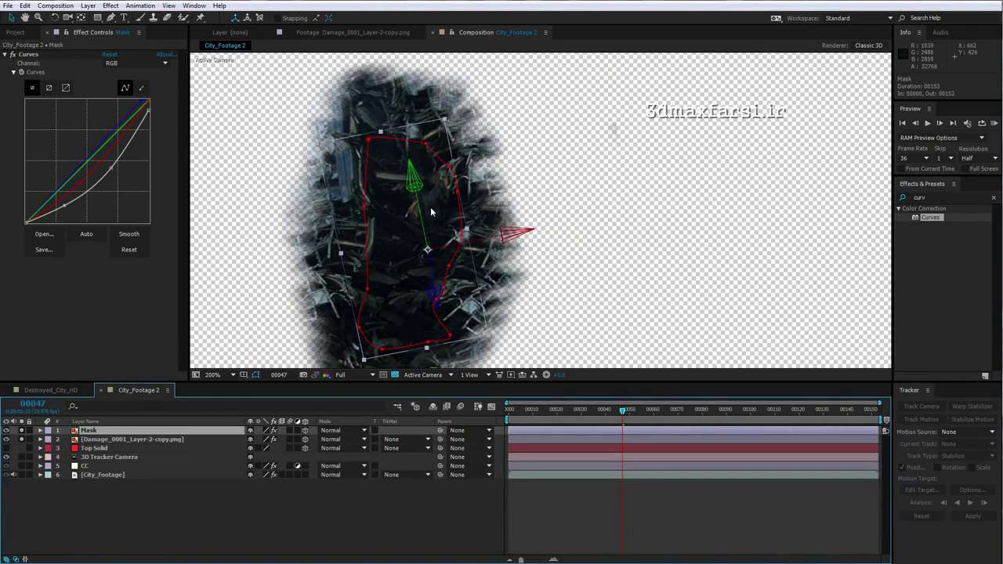
# - Apply the Tint effect to the Mask layer and map both its black and white to a saturated blue
pyautogui.click(111, 6)
pyautogui.moveTo(145, 116)
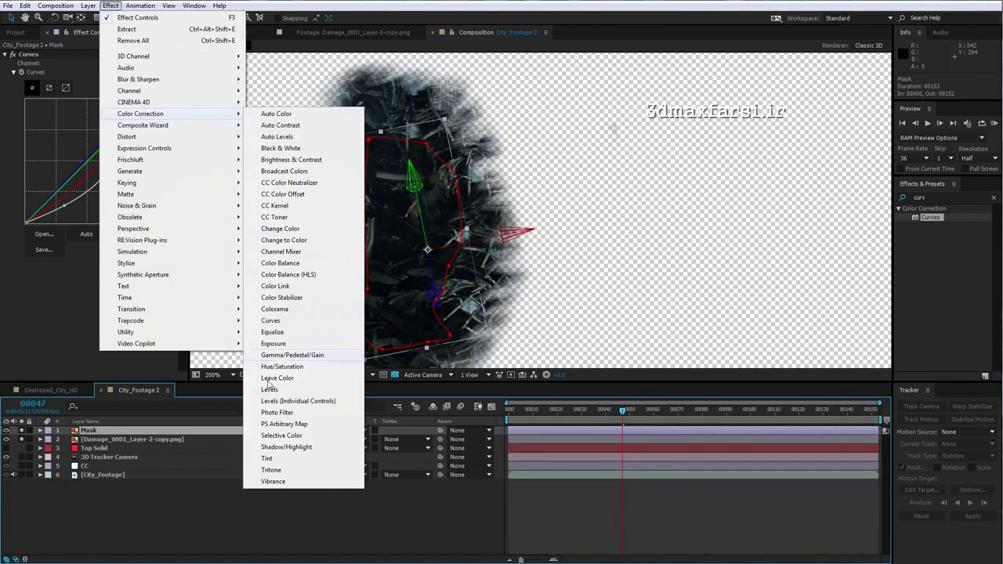
pyautogui.click(266, 460)
pyautogui.click(108, 274)
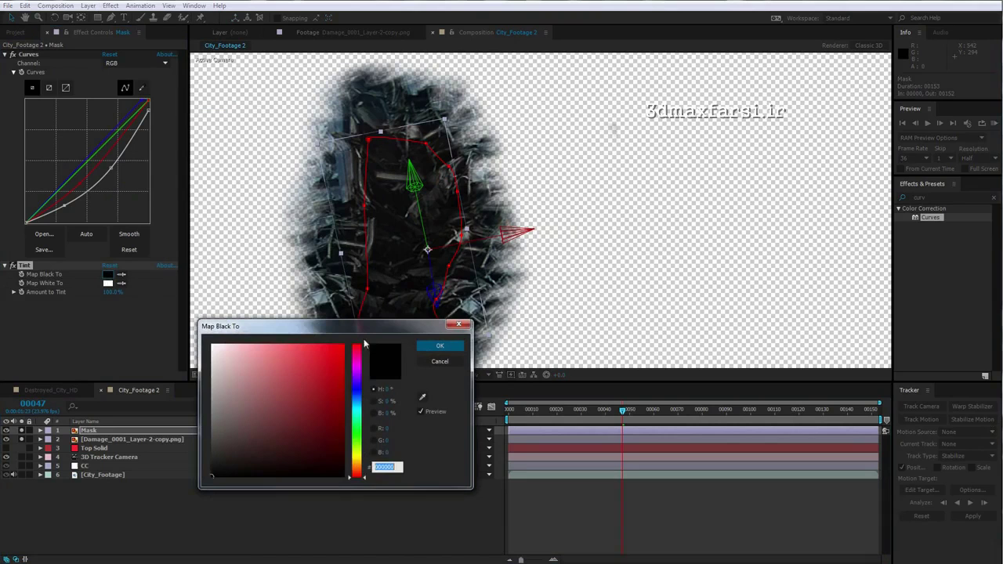
pyautogui.click(357, 389)
pyautogui.click(308, 388)
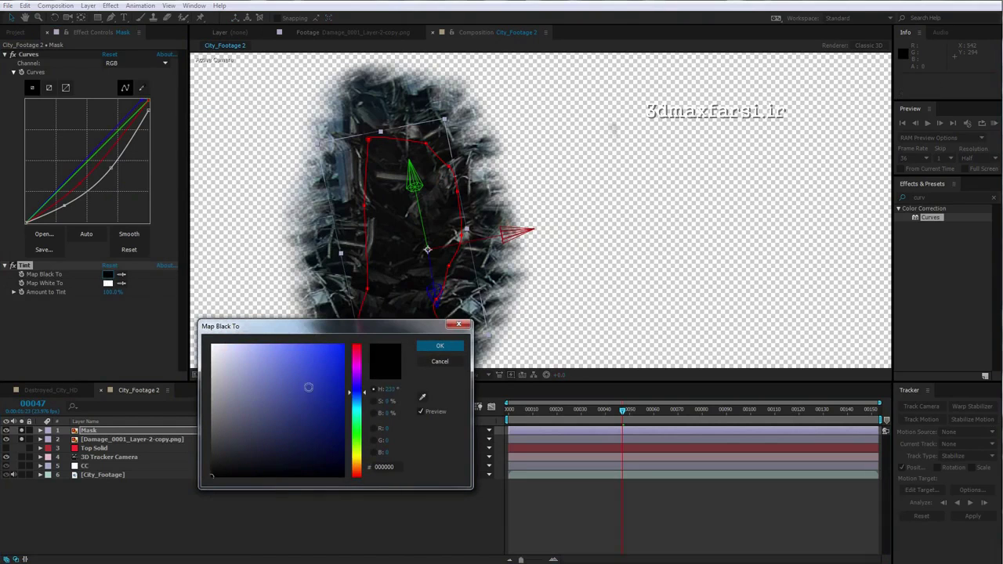
pyautogui.click(439, 346)
pyautogui.click(122, 283)
pyautogui.click(109, 274)
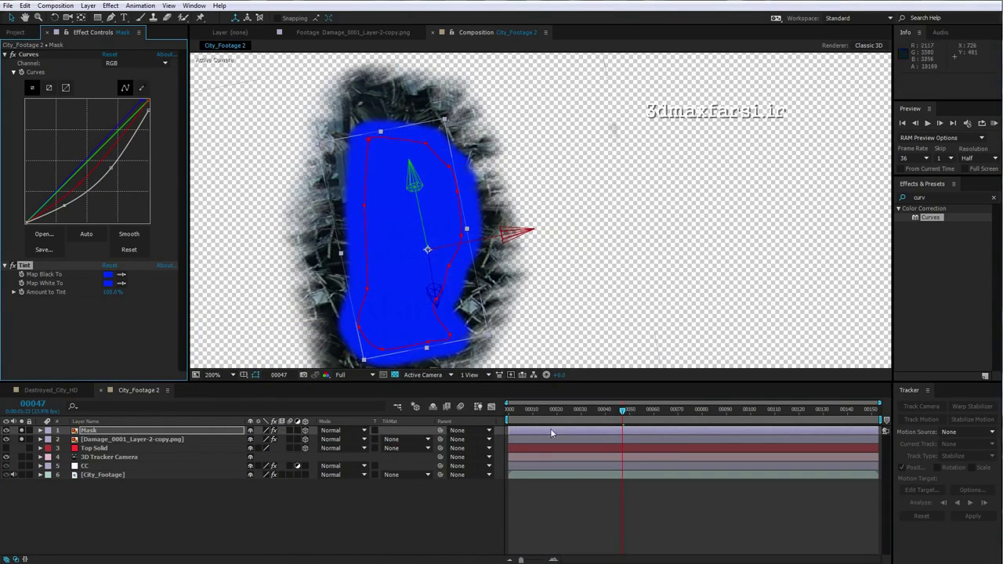
pyautogui.click(564, 480)
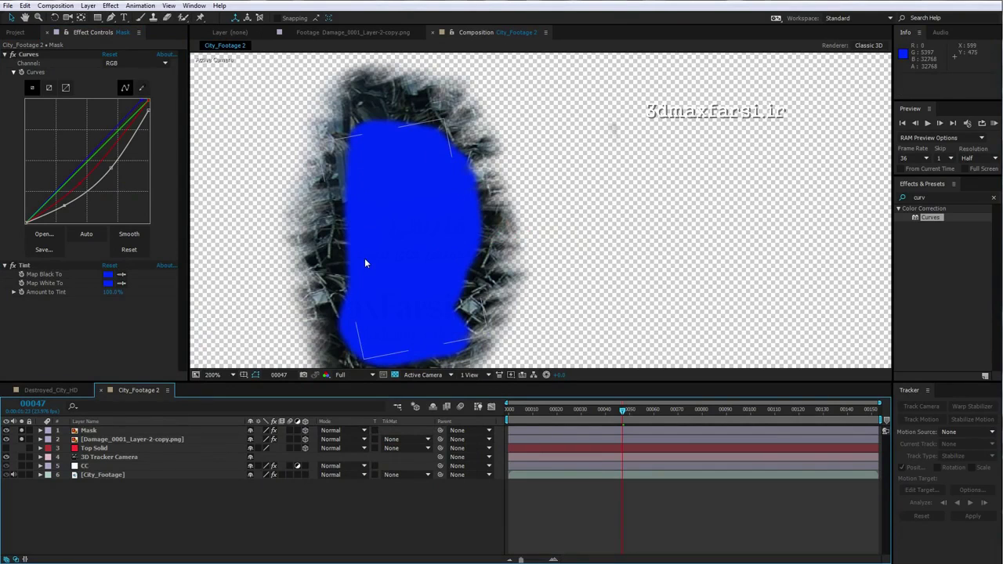
# - Move the Mask layer beneath the damage image layer in the layer stack
pyautogui.click(88, 431)
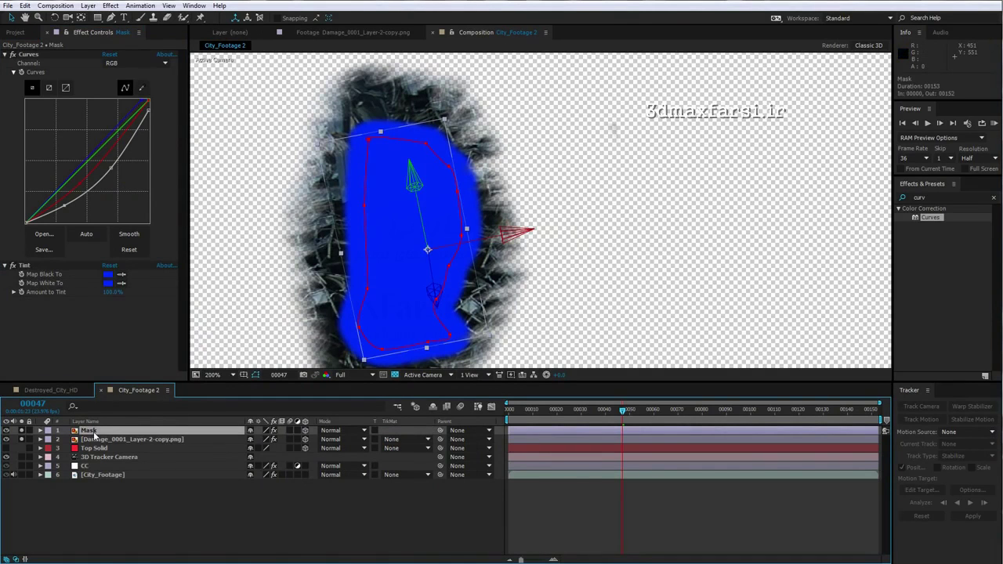
pyautogui.moveTo(83, 436); pyautogui.dragTo(84, 446)
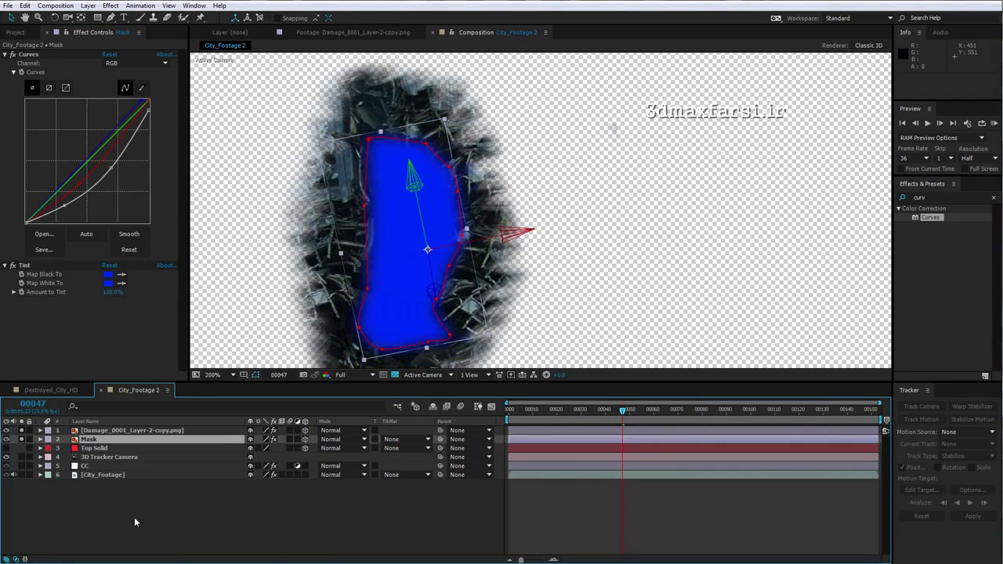
pyautogui.click(134, 517)
# - Duplicate the damage image layer and delete Mask 1 from the upper copy
pyautogui.click(113, 431)
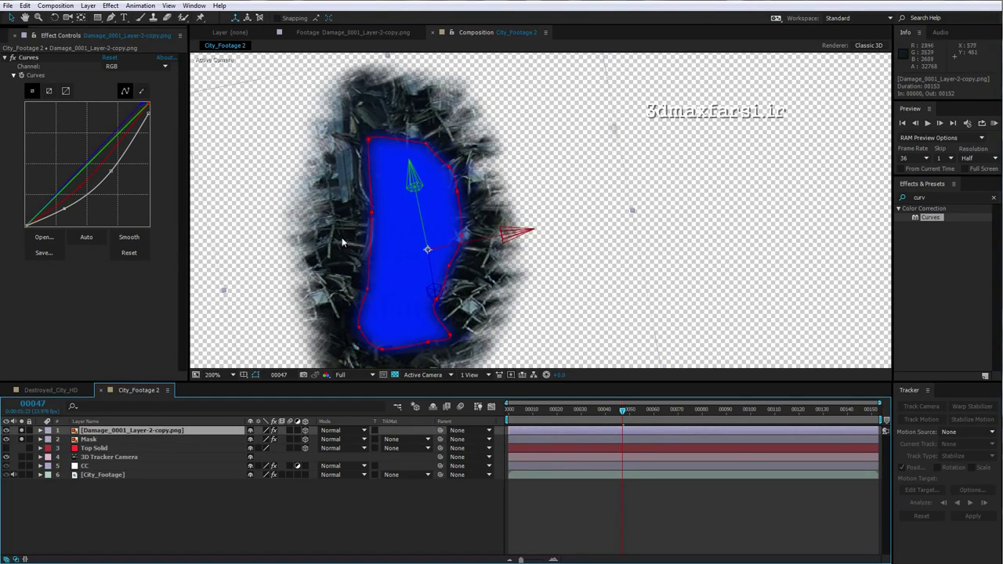
pyautogui.click(25, 5)
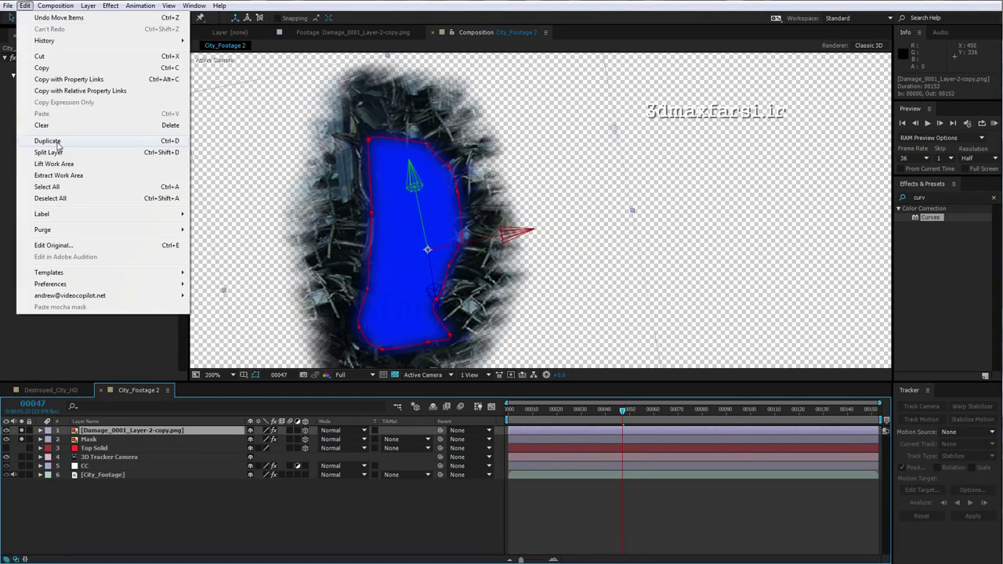
pyautogui.click(48, 141)
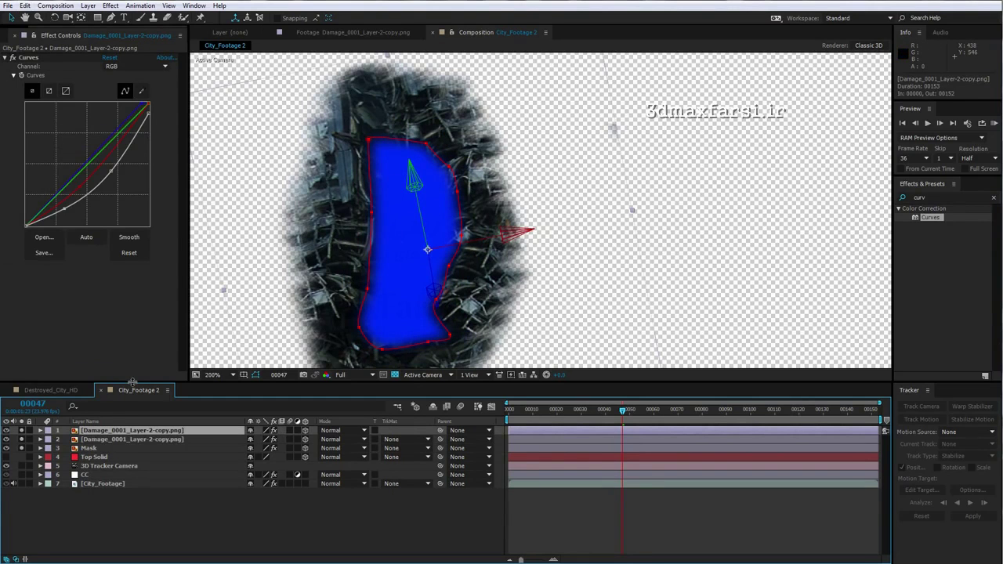
pyautogui.press('m')
pyautogui.click(81, 440)
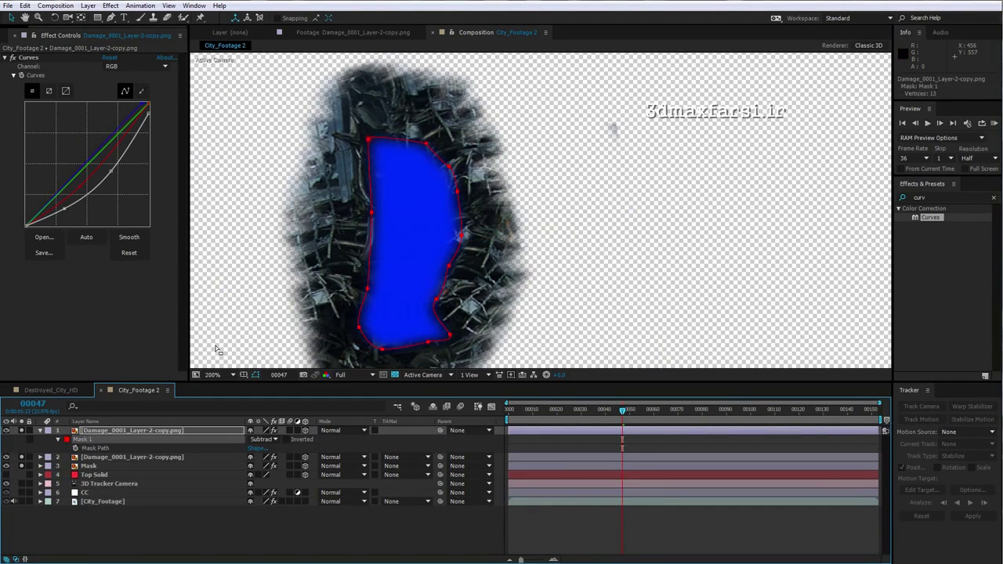
pyautogui.press('Delete')
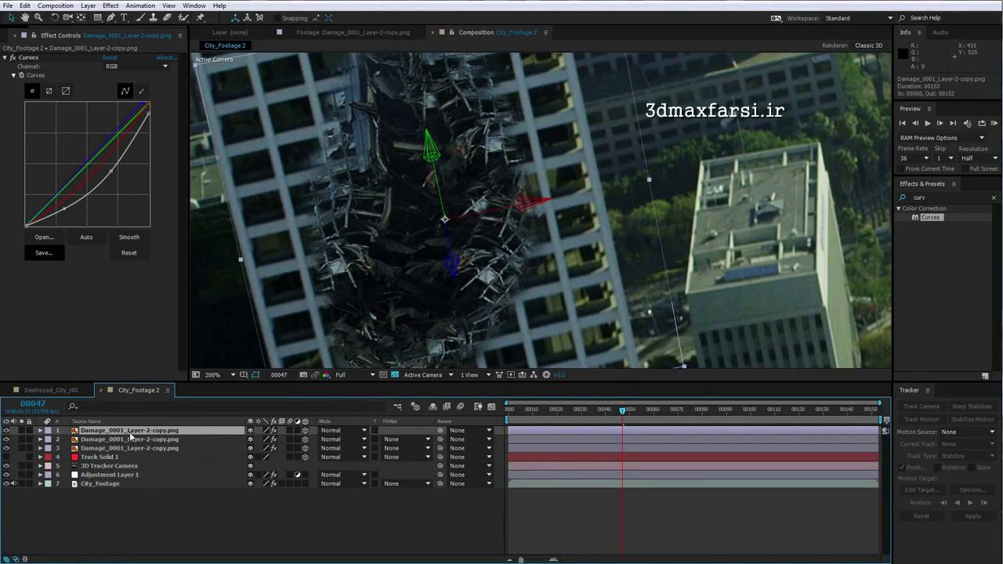
# - Apply the Tint effect to the uppermost damage image layer and map its black to bright red
pyautogui.click(110, 6)
pyautogui.moveTo(150, 118)
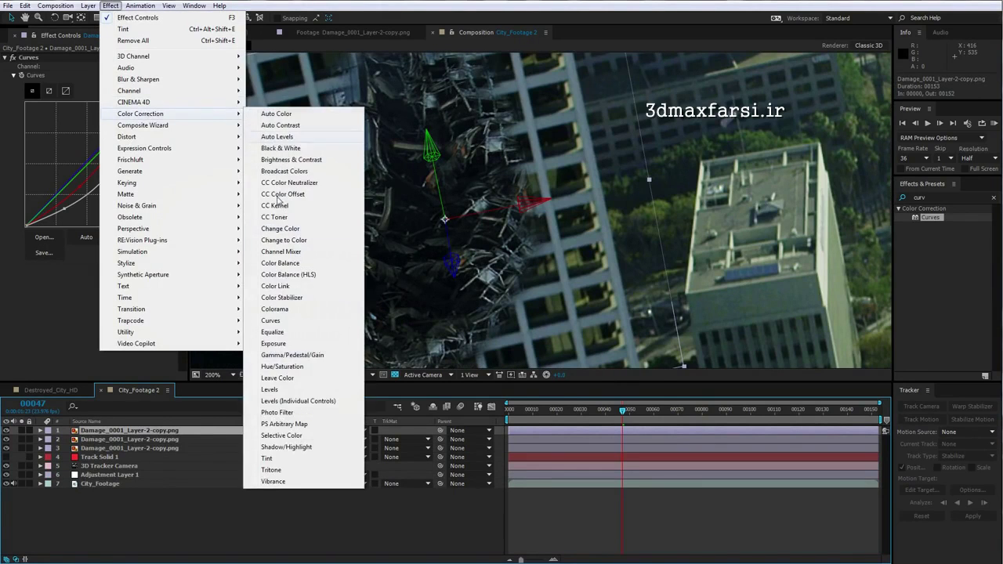
pyautogui.click(267, 458)
pyautogui.click(108, 277)
pyautogui.write('ff0000')
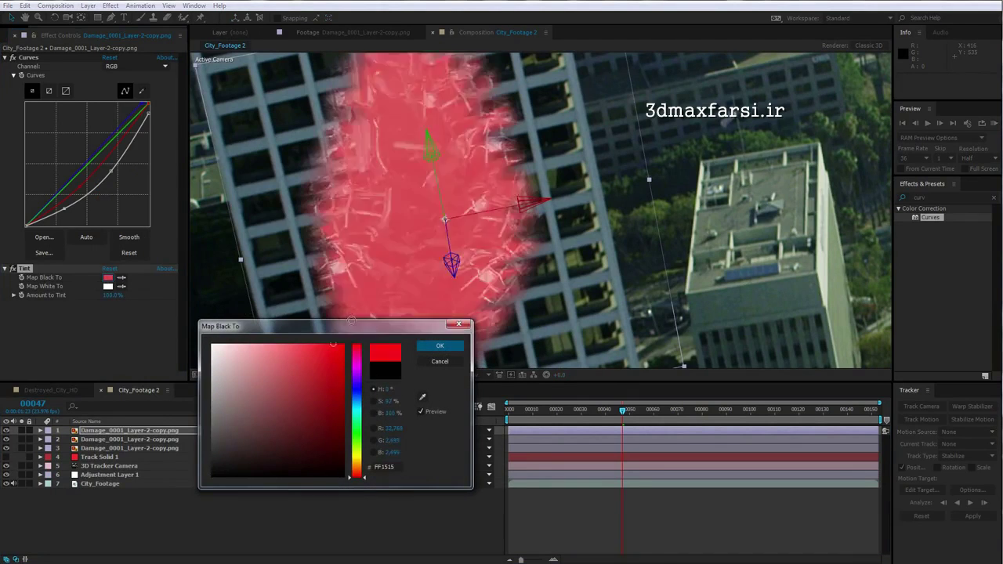
pyautogui.press('Return')
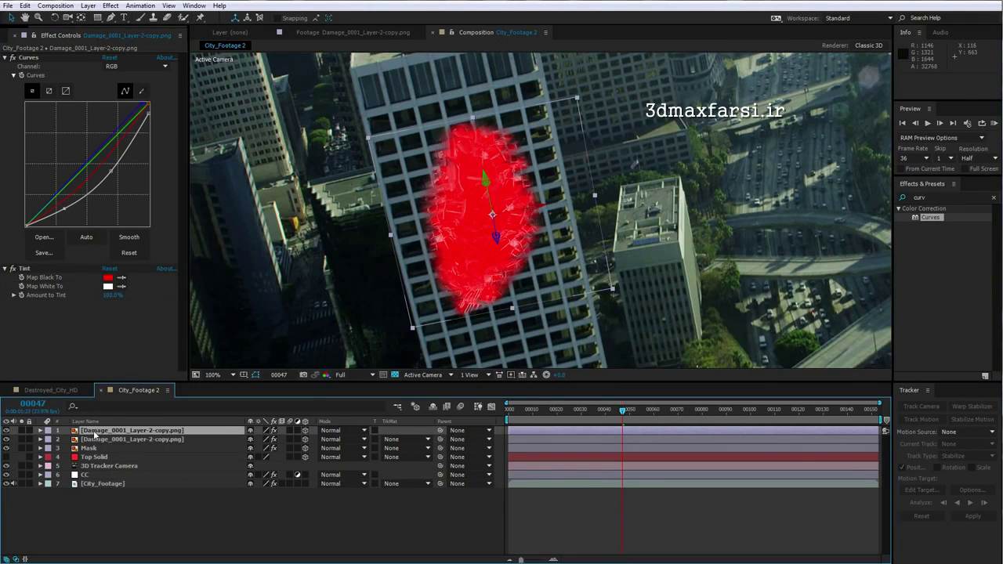
# - Move the red-tinted damage layer directly beneath the Mask layer and rename it Hole
pyautogui.moveTo(98, 434); pyautogui.dragTo(88, 453)
pyautogui.click(102, 449)
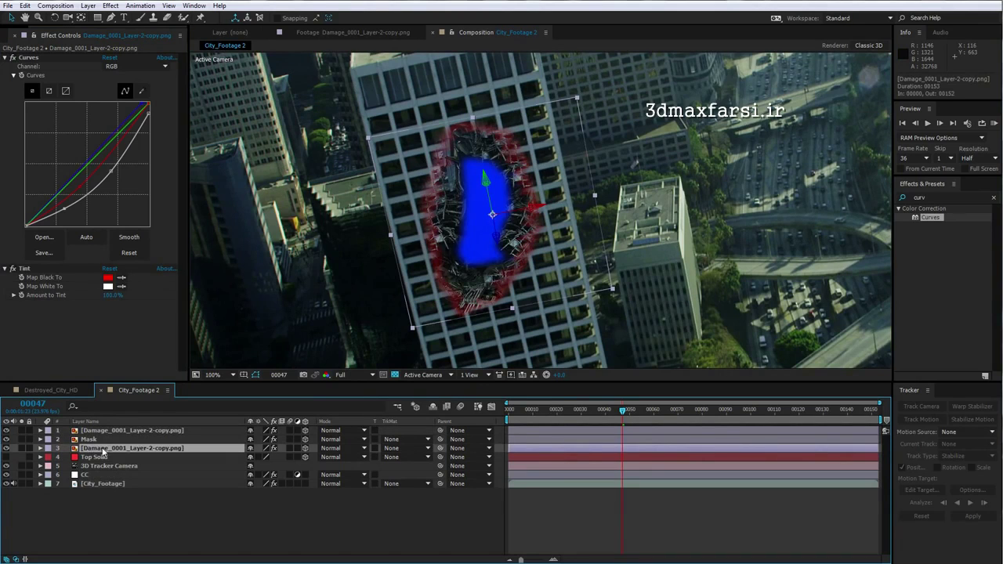
pyautogui.press('Return')
pyautogui.write('Hole')
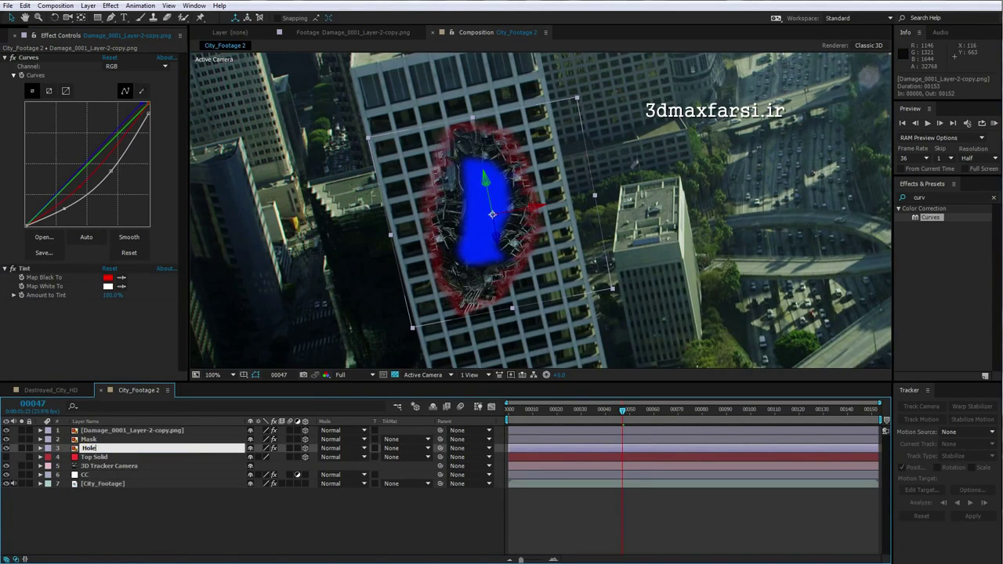
pyautogui.press('Return')
# - Set the Hole layer's track matte to Alpha Matte "Mask" and reduce its Tint amount to about 29%
pyautogui.click(84, 449)
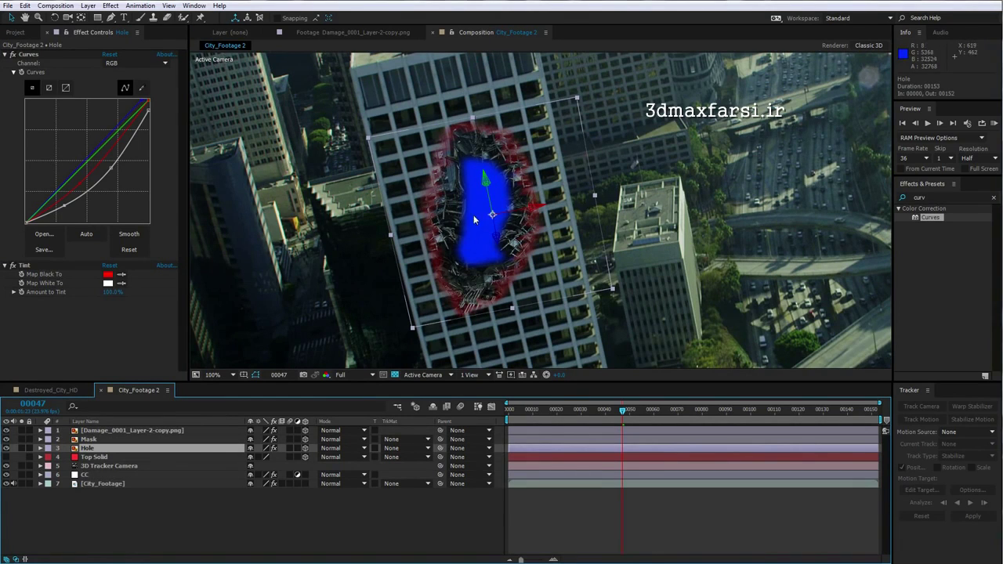
pyautogui.click(403, 449)
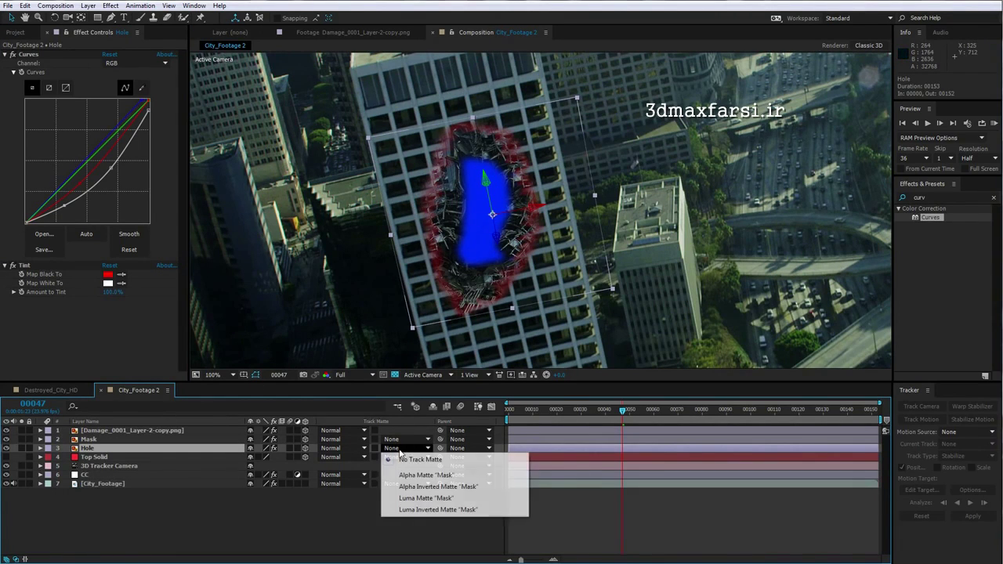
pyautogui.click(420, 476)
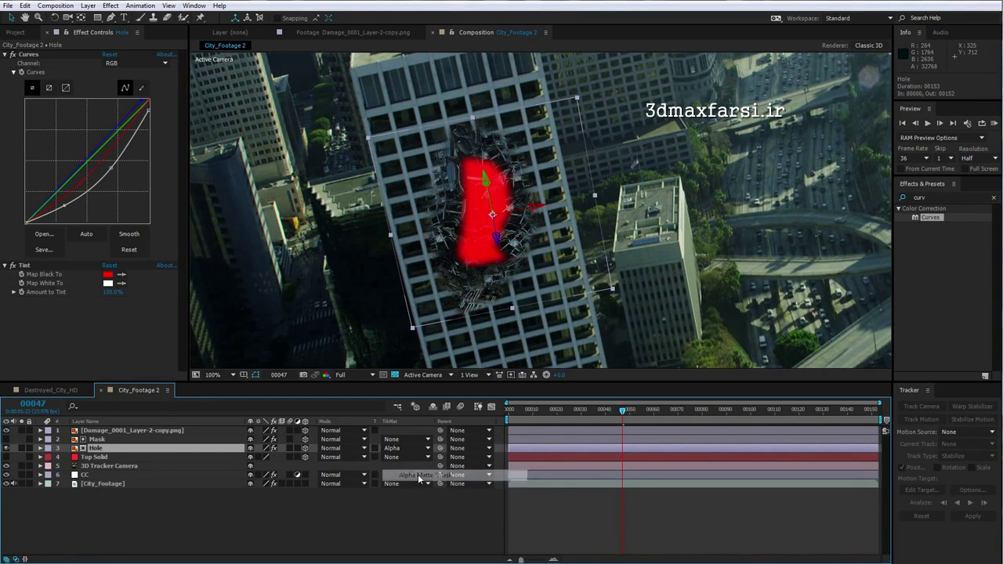
pyautogui.click(71, 288)
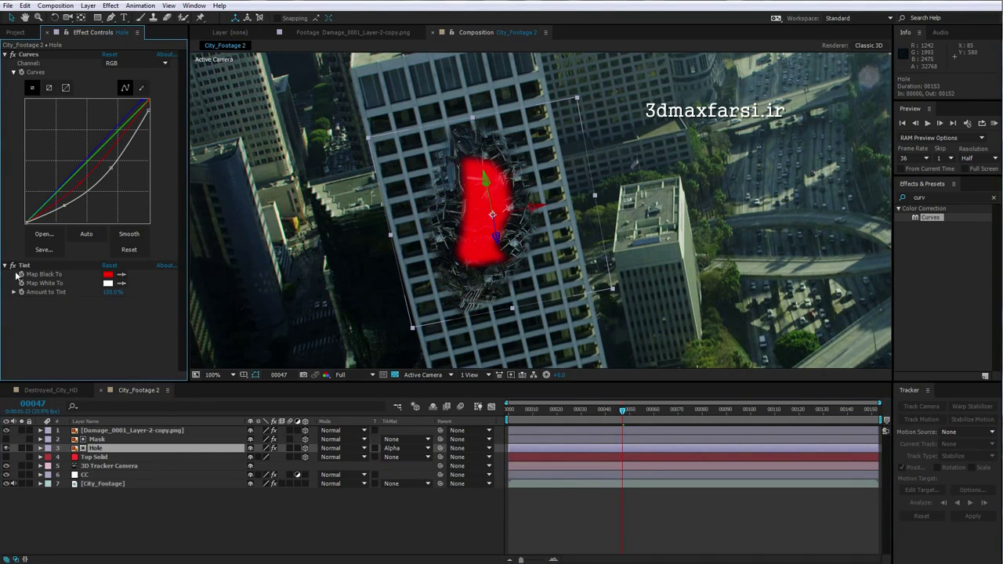
pyautogui.moveTo(110, 295); pyautogui.dragTo(38, 308)
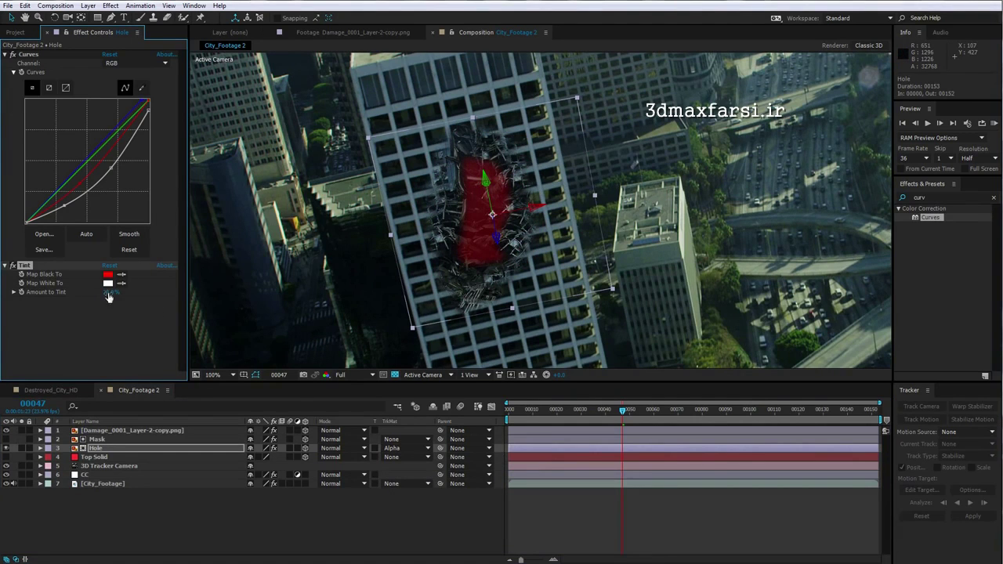
# - Push the Hole layer back along its Z axis into the building and scrub the timeline to check the parallax
pyautogui.click(94, 452)
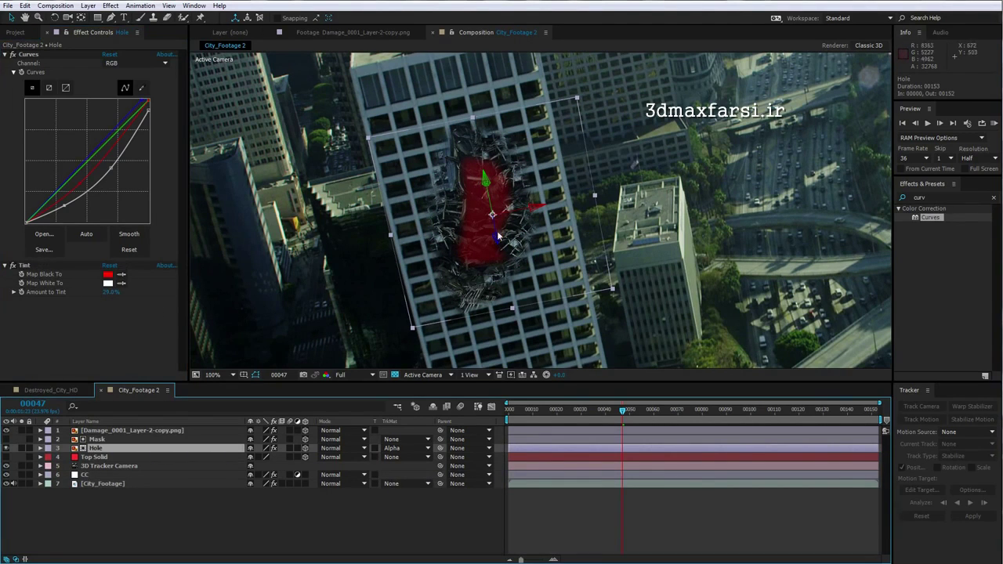
pyautogui.moveTo(496, 234); pyautogui.dragTo(515, 249)
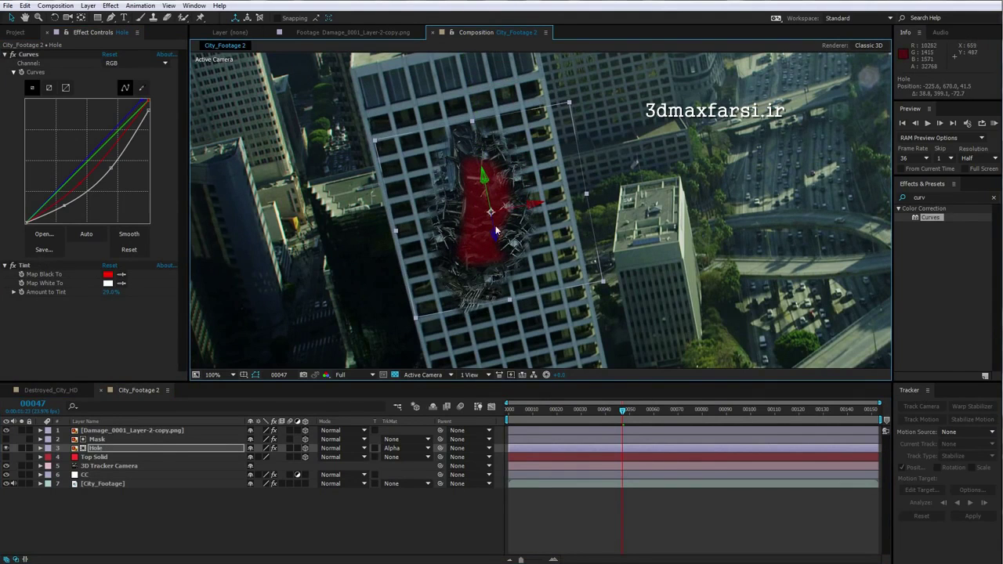
pyautogui.moveTo(612, 418); pyautogui.dragTo(505, 267)
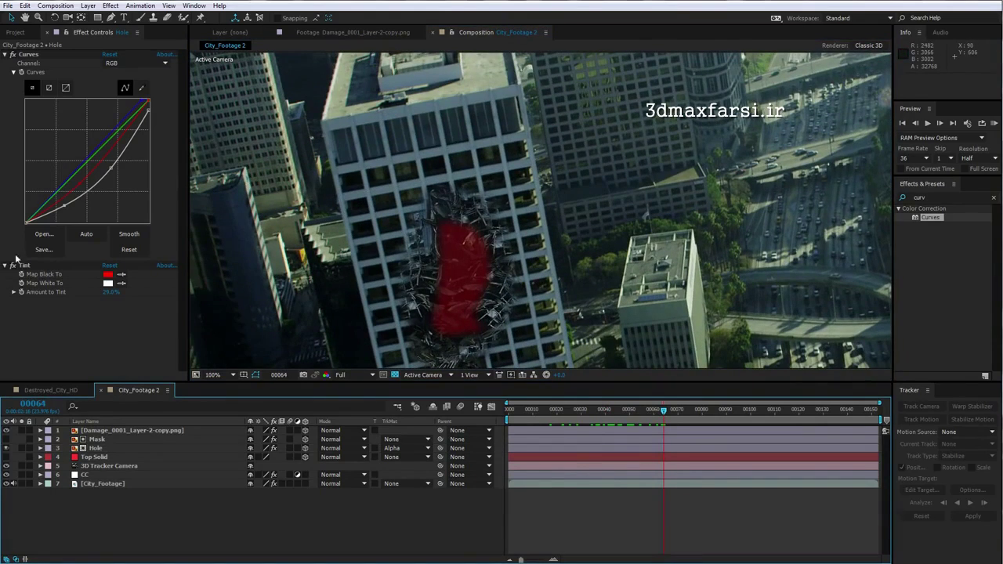
# - Disable the Tint effect on the Hole layer and preview the recessed hole in motion
pyautogui.click(11, 266)
pyautogui.press('KP_0')
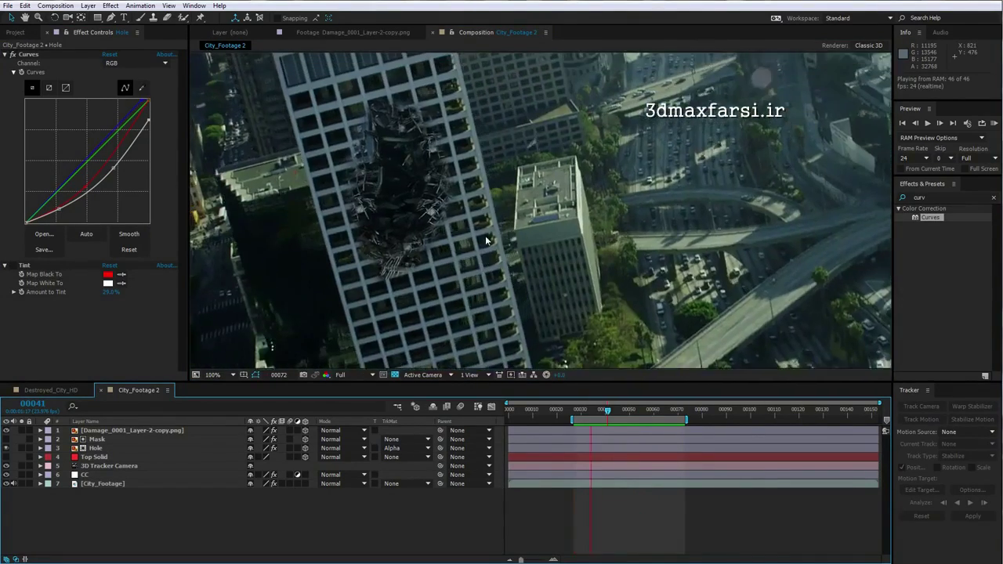
pyautogui.press('space')
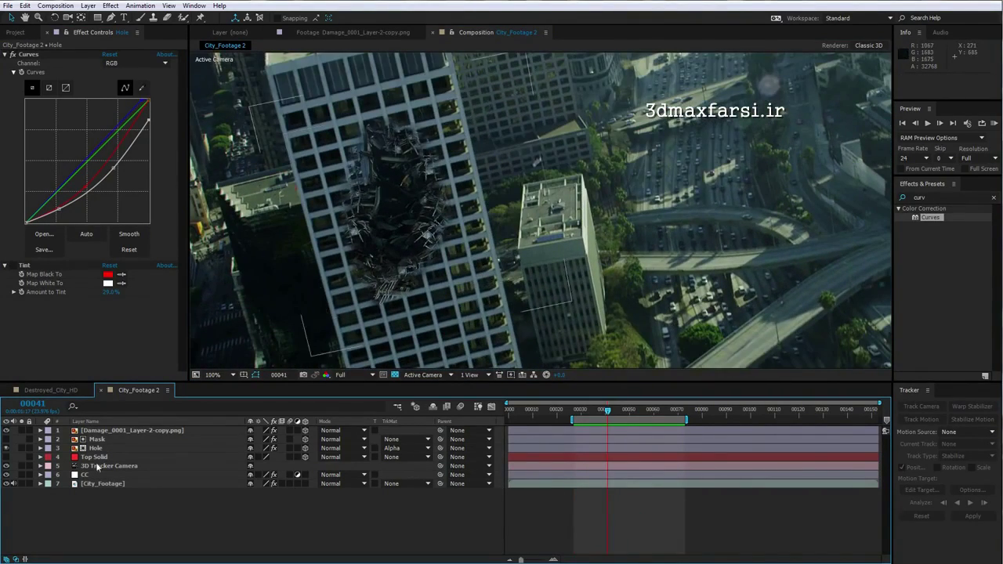
# - Rename the uppermost damage image layer as Front Hole
pyautogui.click(98, 430)
pyautogui.press('Return')
pyautogui.write('Front')
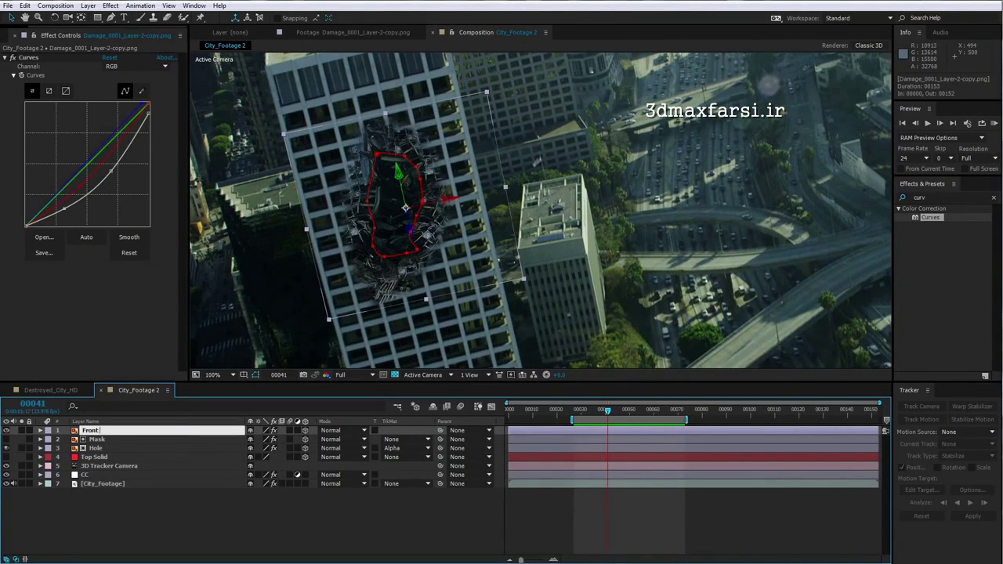
pyautogui.write(' Hole')
pyautogui.press('Return')
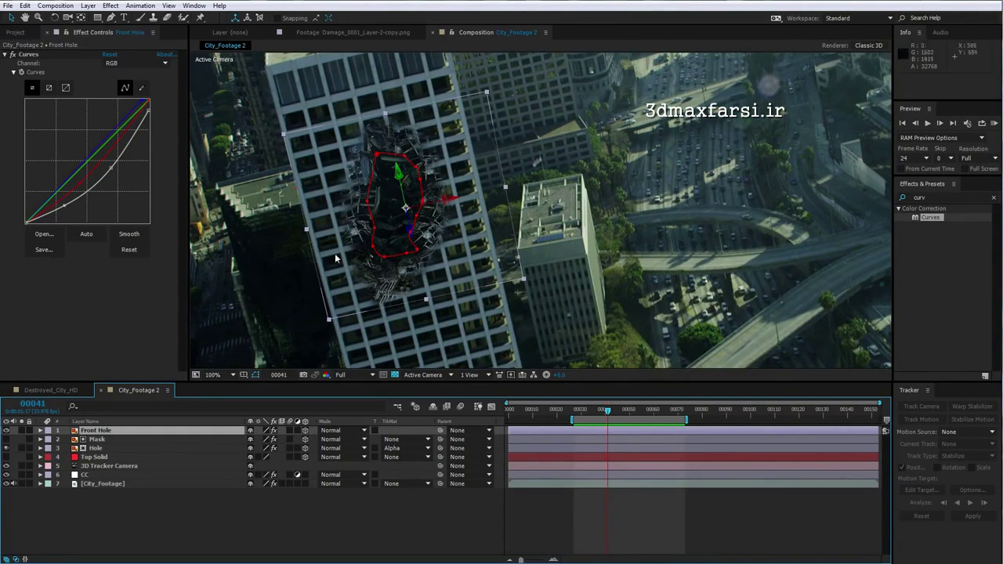
# - Reshape the Front Hole layer's RGB curve to darken its upper midtones and preview the shot
pyautogui.click(65, 206)
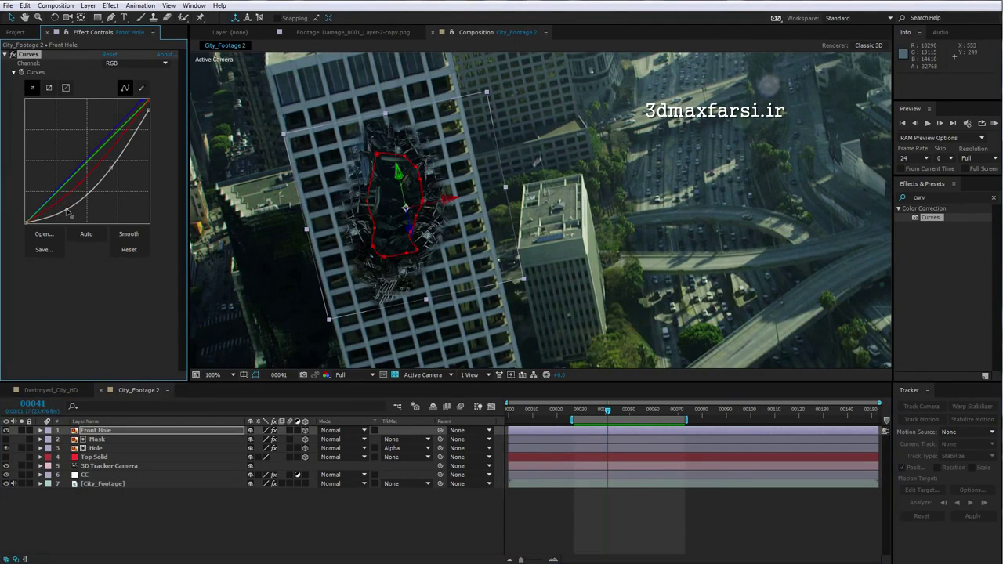
pyautogui.moveTo(110, 164); pyautogui.dragTo(119, 165)
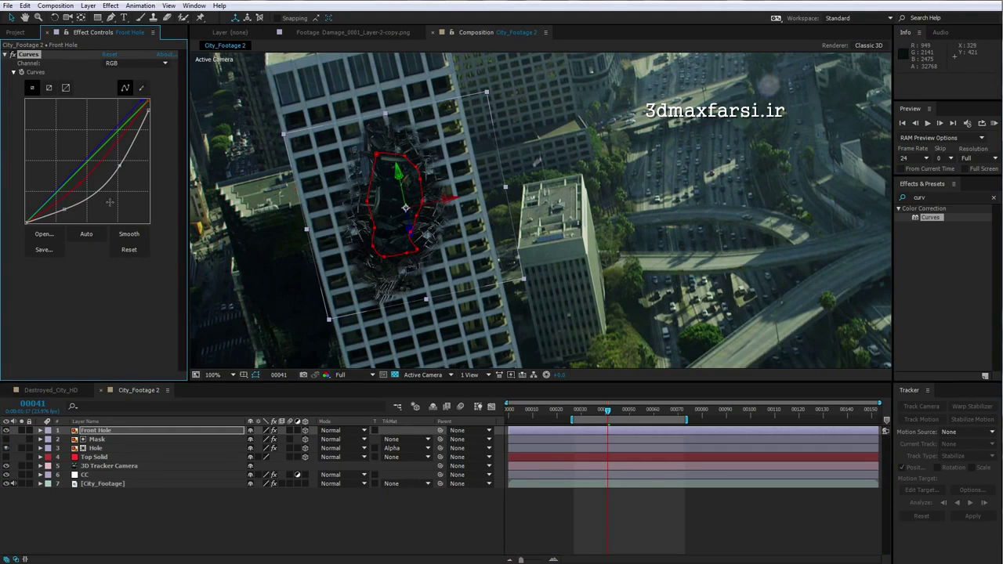
pyautogui.moveTo(66, 208); pyautogui.dragTo(63, 210)
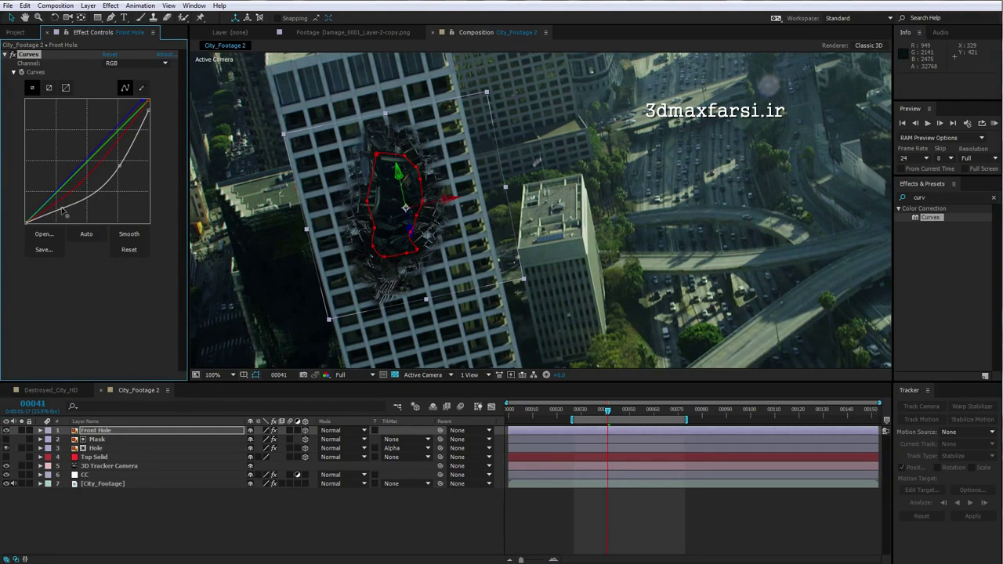
pyautogui.click(634, 511)
pyautogui.press('KP_0')
pyautogui.press('space')
pyautogui.press('space')
# - Duplicate the Front Hole layer, move the copy to the hole's lower end and scale it down to about 83%
pyautogui.click(115, 430)
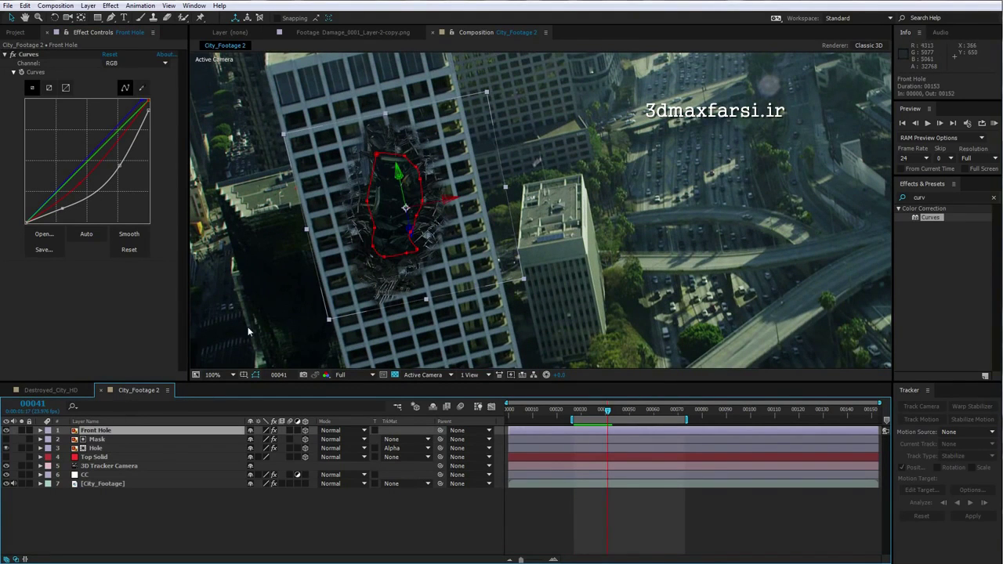
pyautogui.hotkey('ctrl', 'd')
pyautogui.moveTo(402, 185); pyautogui.dragTo(424, 325)
pyautogui.moveTo(536, 337); pyautogui.dragTo(491, 309)
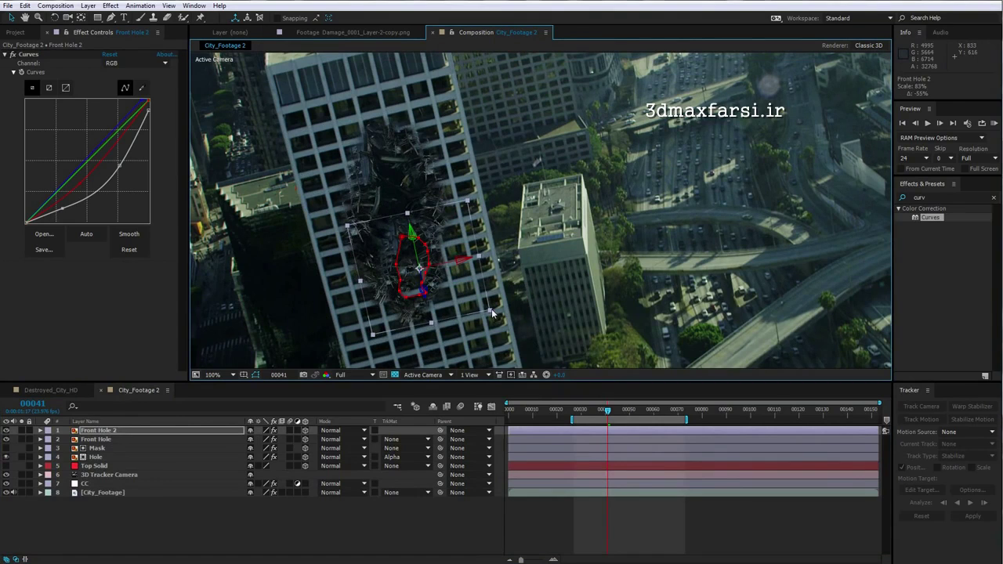
# - Delete Mask 1 from the Front Hole 2 layer
pyautogui.press('m')
pyautogui.click(82, 441)
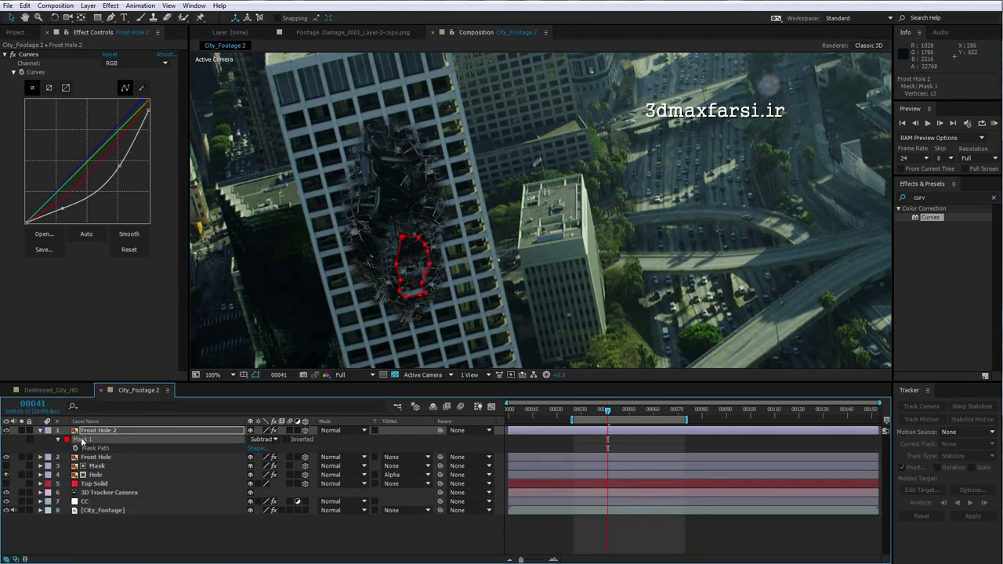
pyautogui.press('Delete')
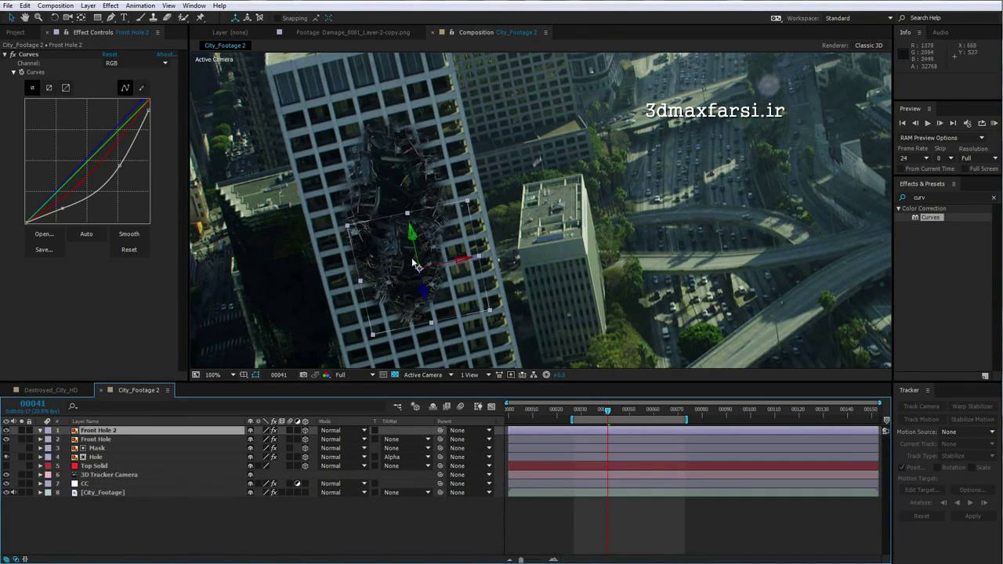
# - Rotate the Front Hole 2 layer nearly upside down and reposition it over the lower end of the hole
pyautogui.press('w')
pyautogui.moveTo(422, 280); pyautogui.dragTo(333, 318)
pyautogui.press('v')
pyautogui.moveTo(409, 276); pyautogui.dragTo(377, 259)
# - Draw an elliptical mask over the upper part of Front Hole 2 and solo the layer
pyautogui.click(98, 18)
pyautogui.click(129, 40)
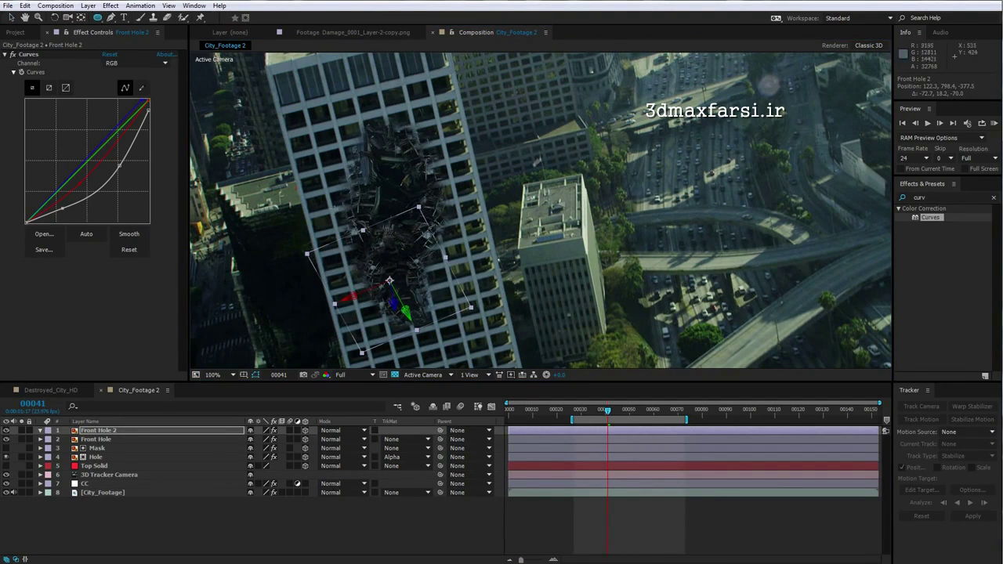
pyautogui.moveTo(335, 212)
pyautogui.mouseDown()
pyautogui.moveTo(431, 259)
pyautogui.moveTo(449, 246)
pyautogui.mouseUp()
pyautogui.click(24, 430)
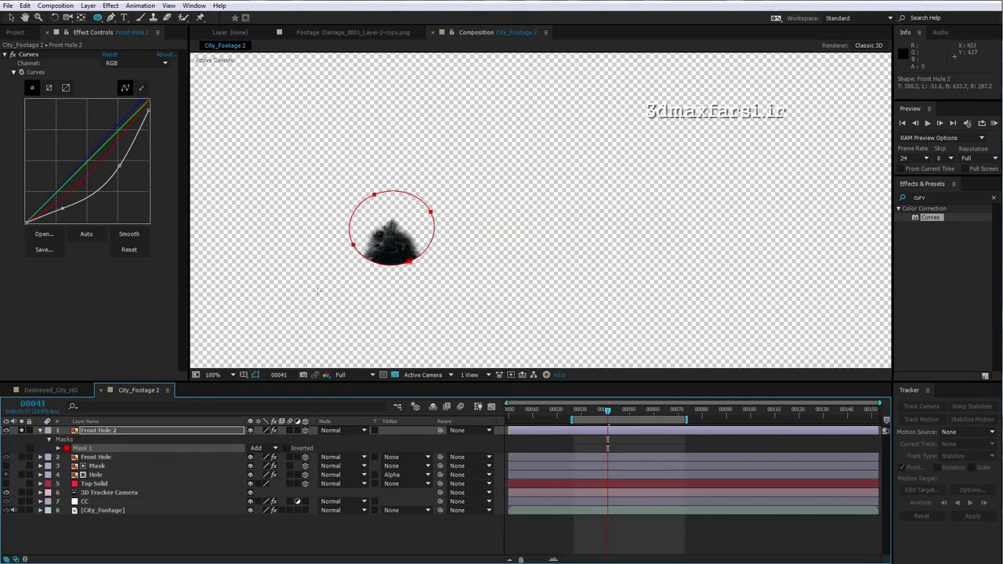
# - Set the ellipse mask to Subtract with a feather of about 38 pixels and unsolo Front Hole 2
pyautogui.click(267, 448)
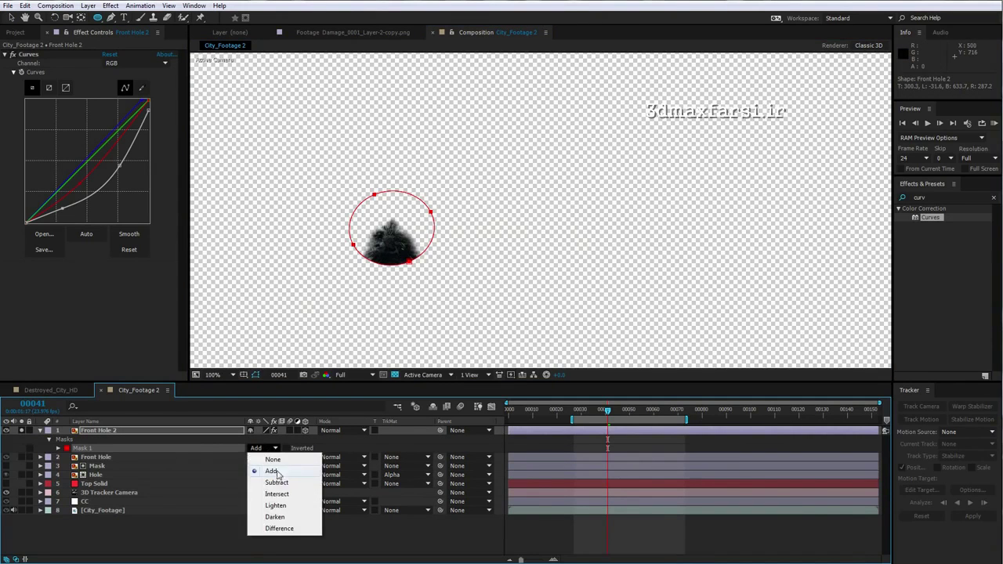
pyautogui.click(275, 484)
pyautogui.press('f')
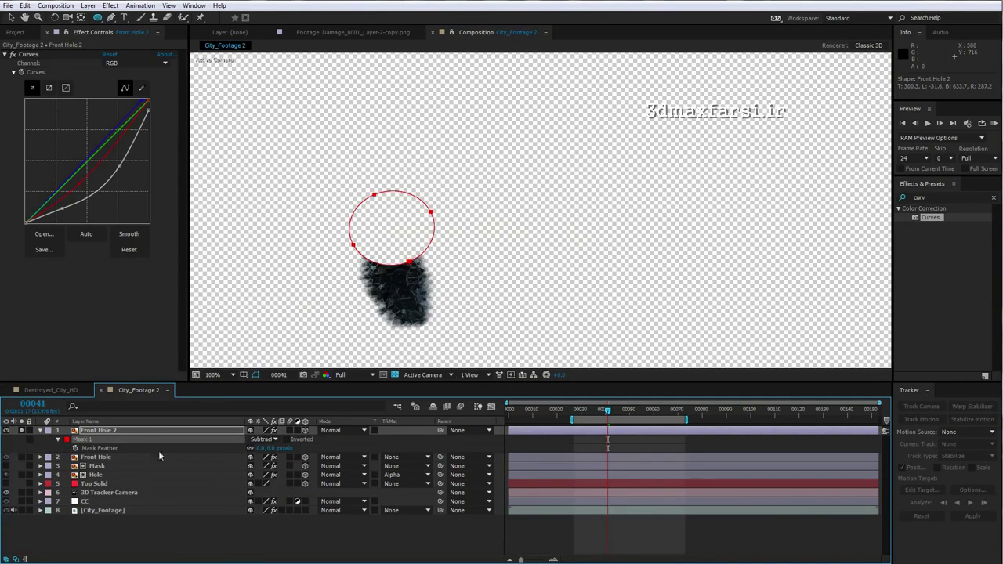
pyautogui.moveTo(273, 453); pyautogui.dragTo(302, 453)
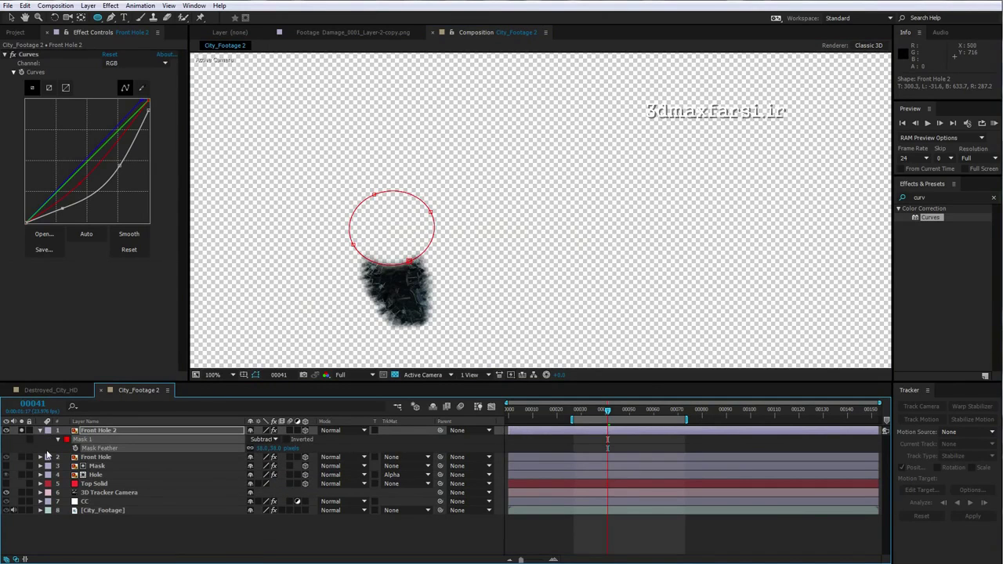
pyautogui.click(23, 431)
# - Scrub and preview the extended hole in motion to check how the added damage blends in
pyautogui.click(556, 525)
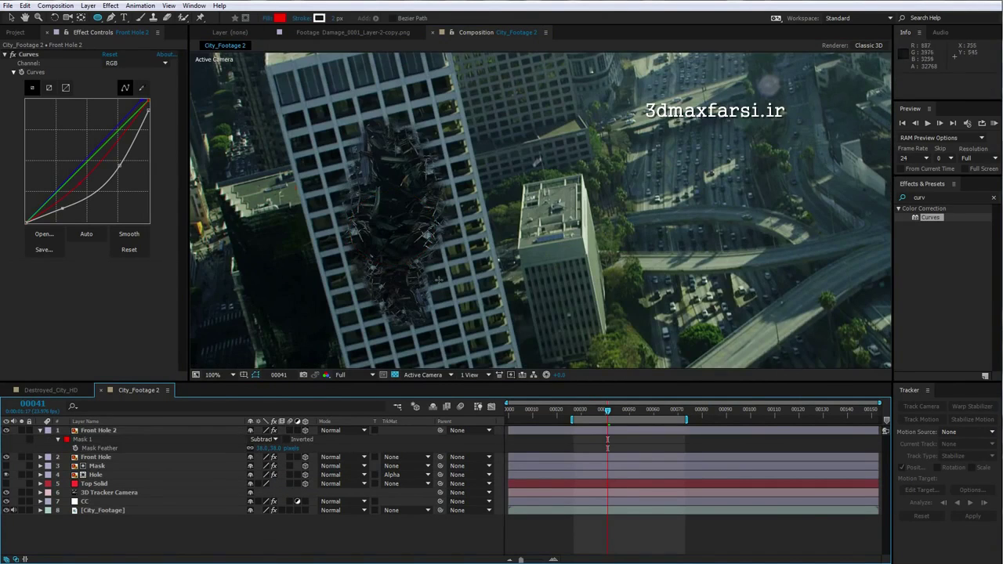
pyautogui.moveTo(584, 413); pyautogui.dragTo(598, 410)
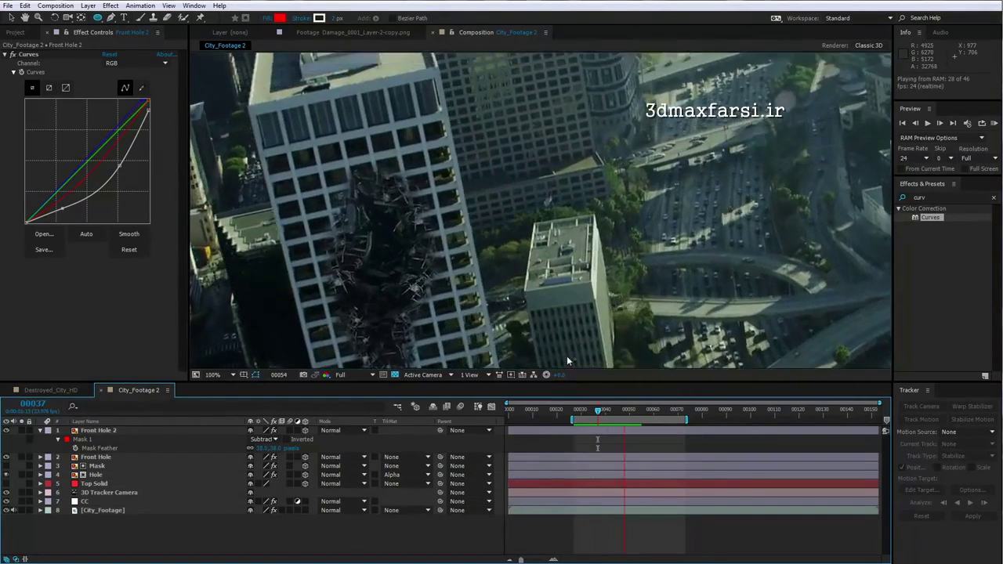
pyautogui.click(247, 511)
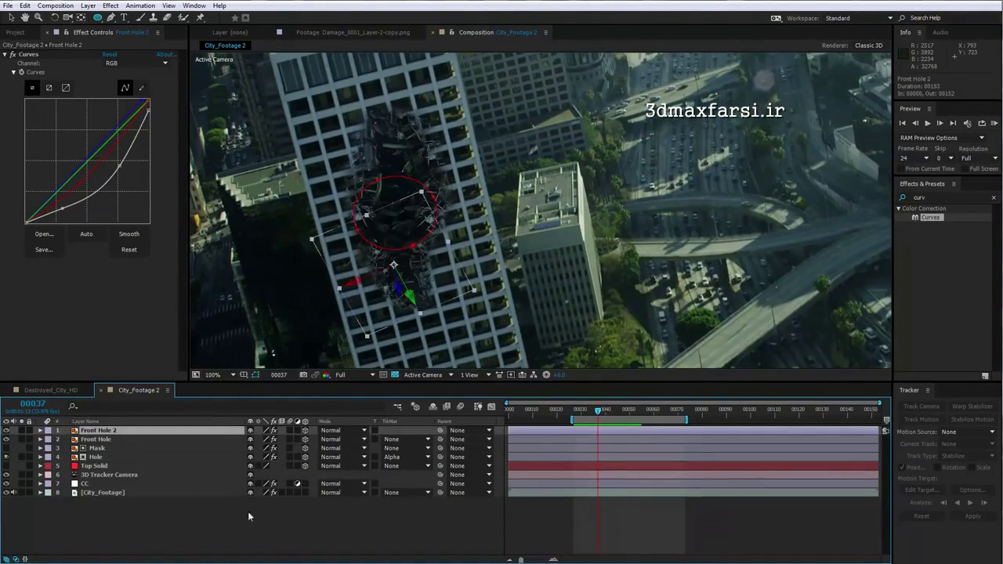
pyautogui.click(116, 539)
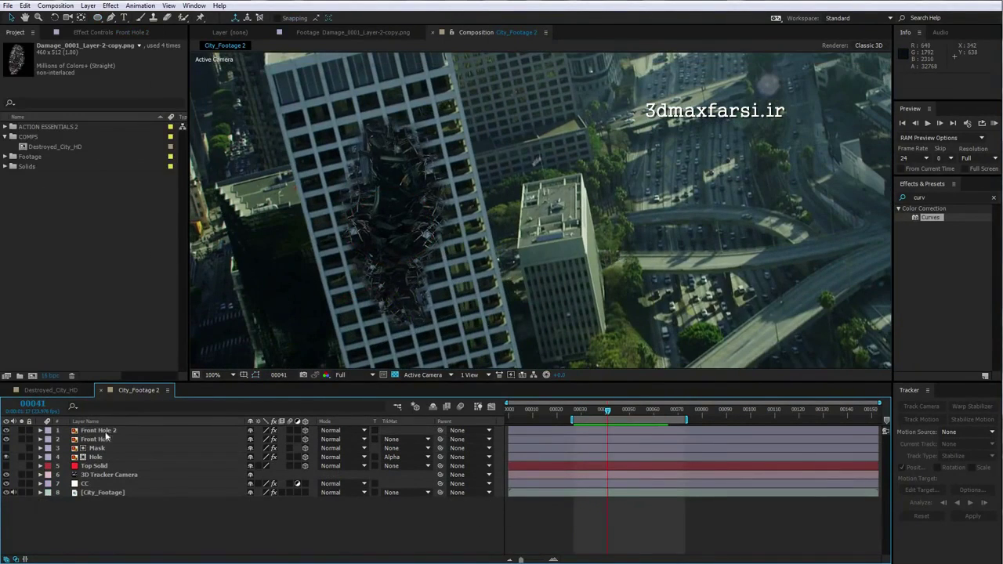
# - Solo the Front Hole 2 layer and duplicate it
pyautogui.click(102, 431)
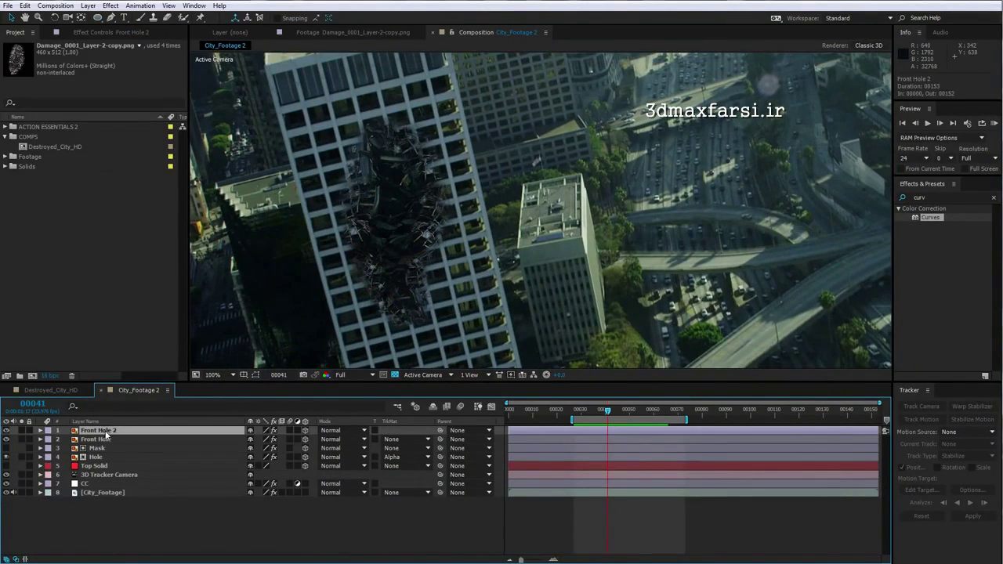
pyautogui.click(21, 430)
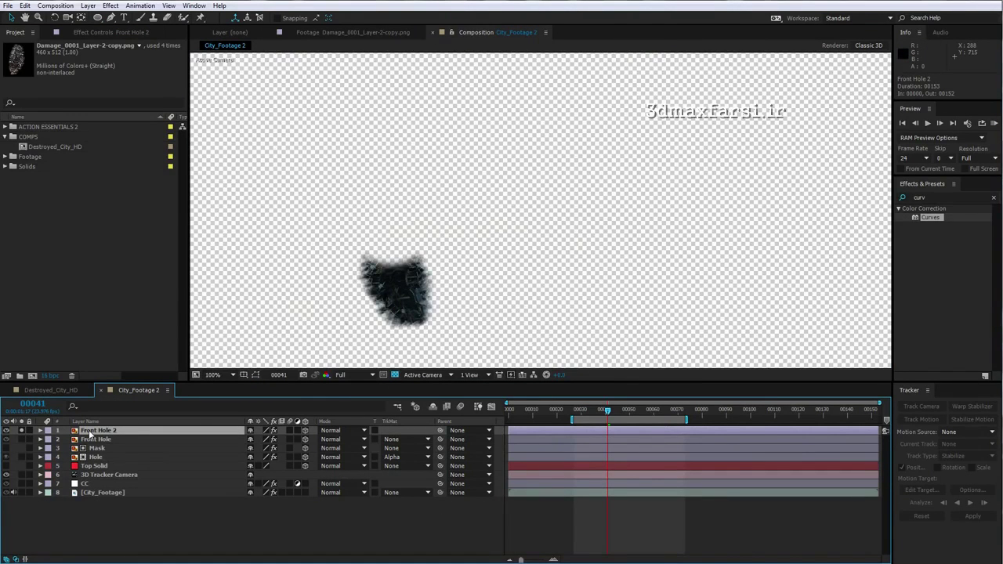
pyautogui.click(23, 11)
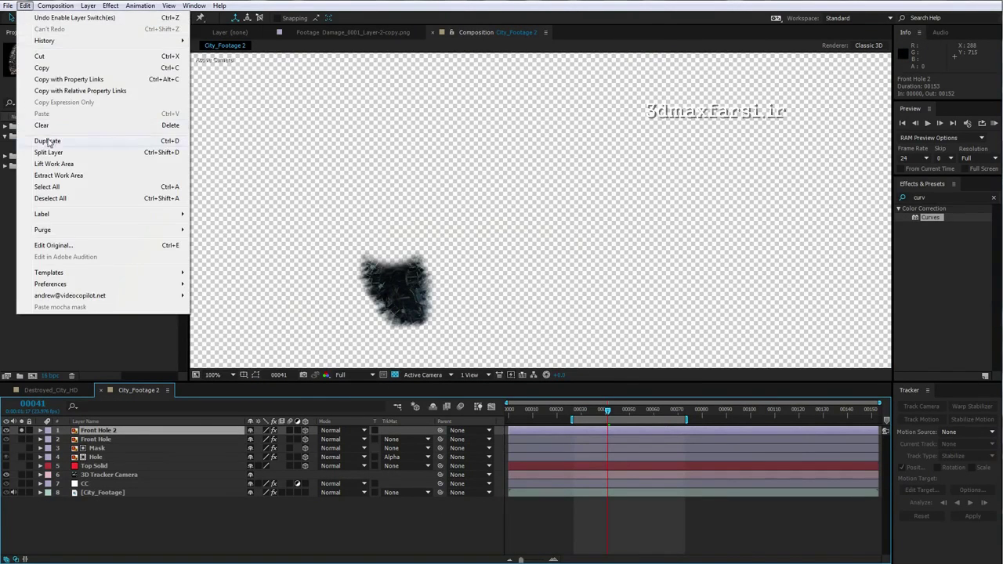
pyautogui.click(39, 136)
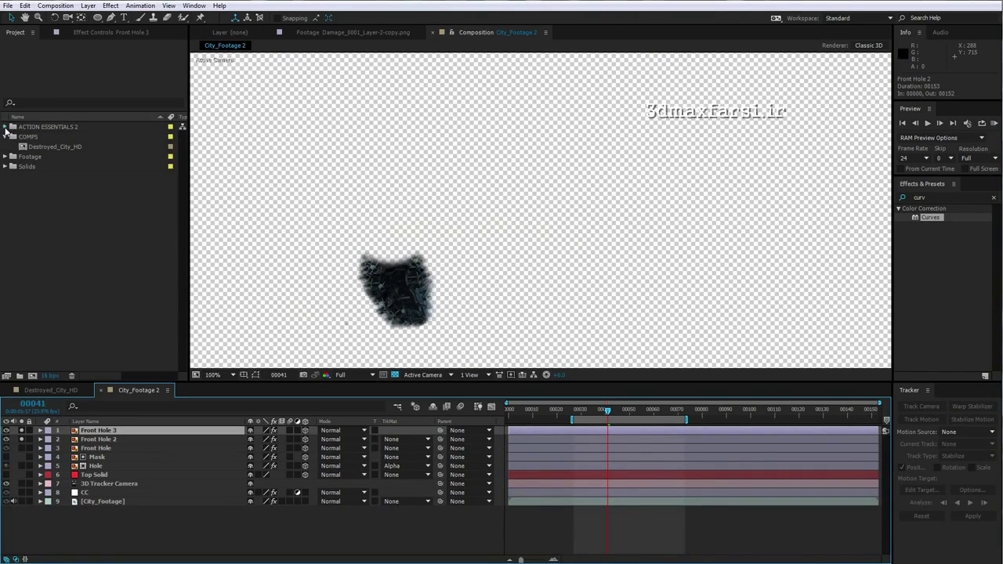
# - Preview the Big_Fire_03.mov and Puffy_Smoke_01.mov clips from the ACTION ESSENTIALS 2 folder by scrubbing through them
pyautogui.click(6, 127)
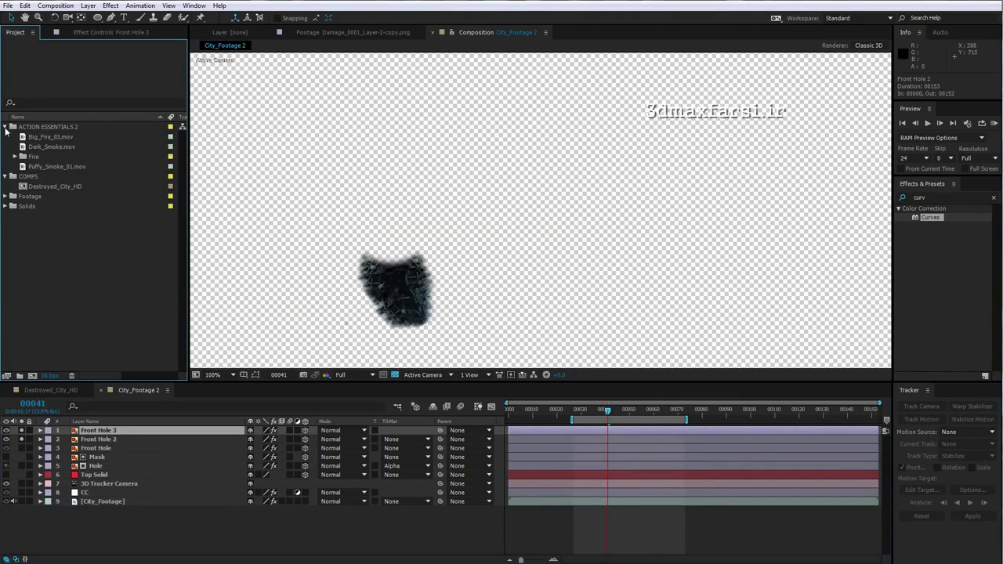
pyautogui.doubleClick(49, 136)
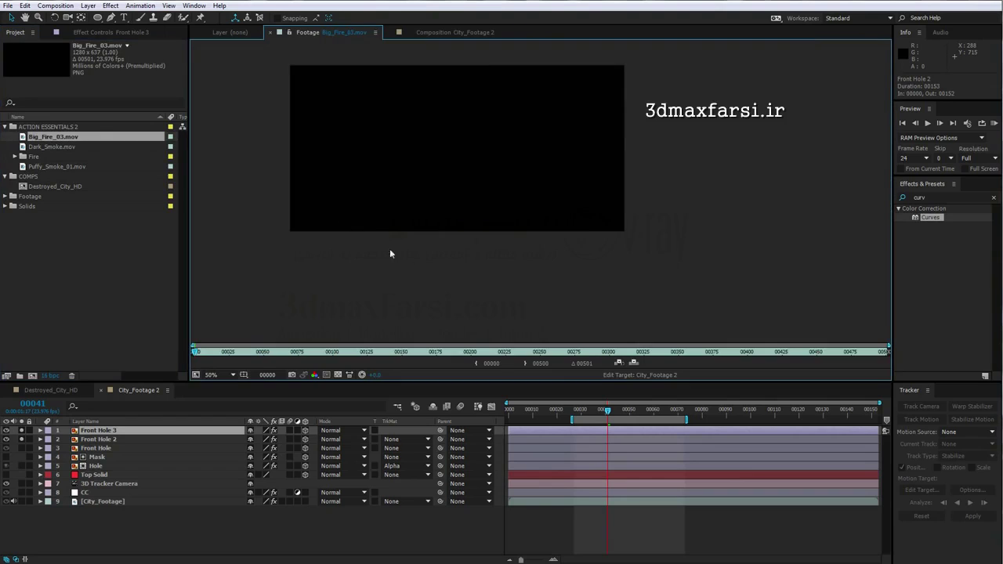
pyautogui.moveTo(209, 352); pyautogui.dragTo(253, 352)
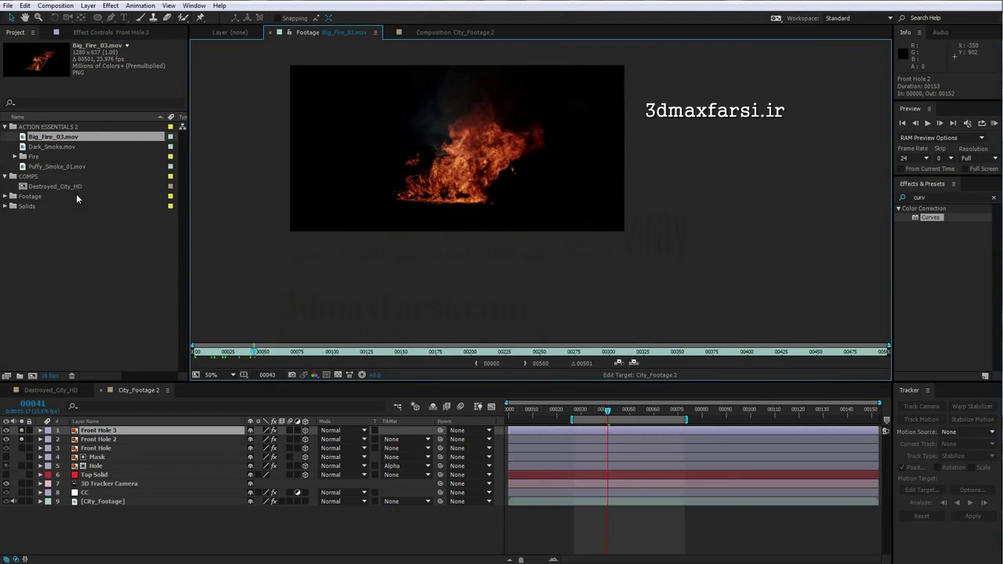
pyautogui.click(55, 148)
pyautogui.doubleClick(59, 166)
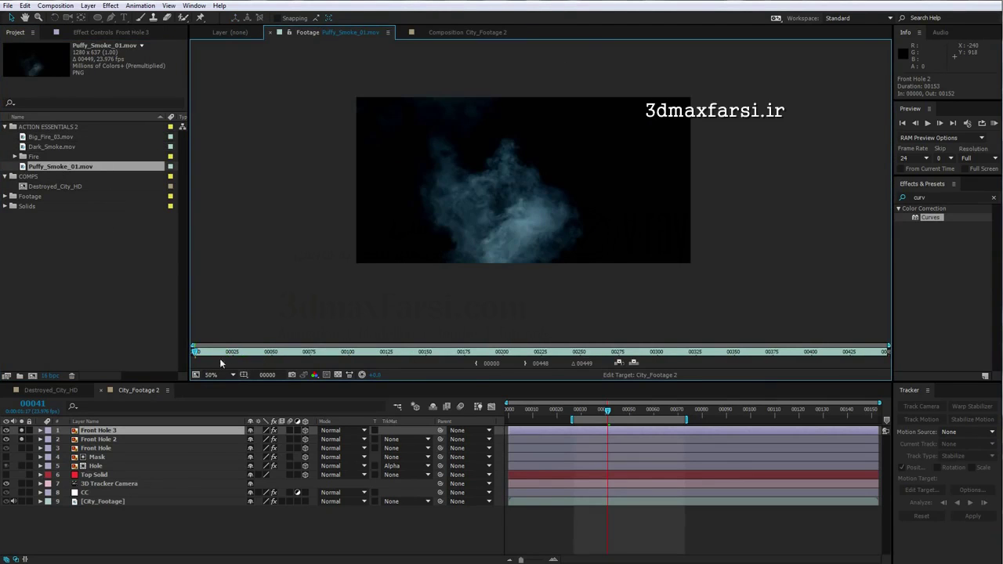
pyautogui.moveTo(239, 353); pyautogui.dragTo(265, 352)
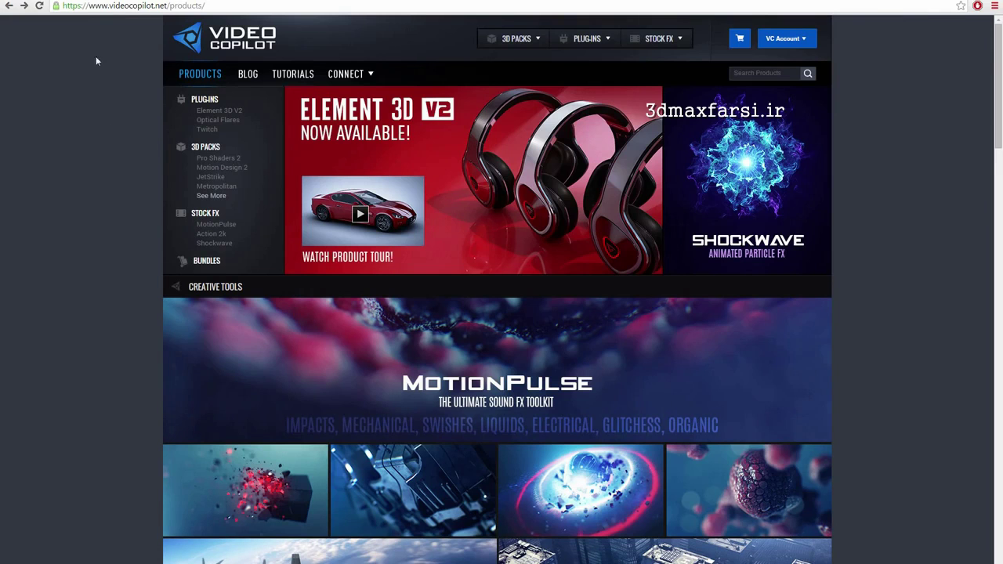
# - Switch to the browser, browse the Video Copilot products page and open the Action Essentials 2 product page
pyautogui.scroll(-9, 96, 174)
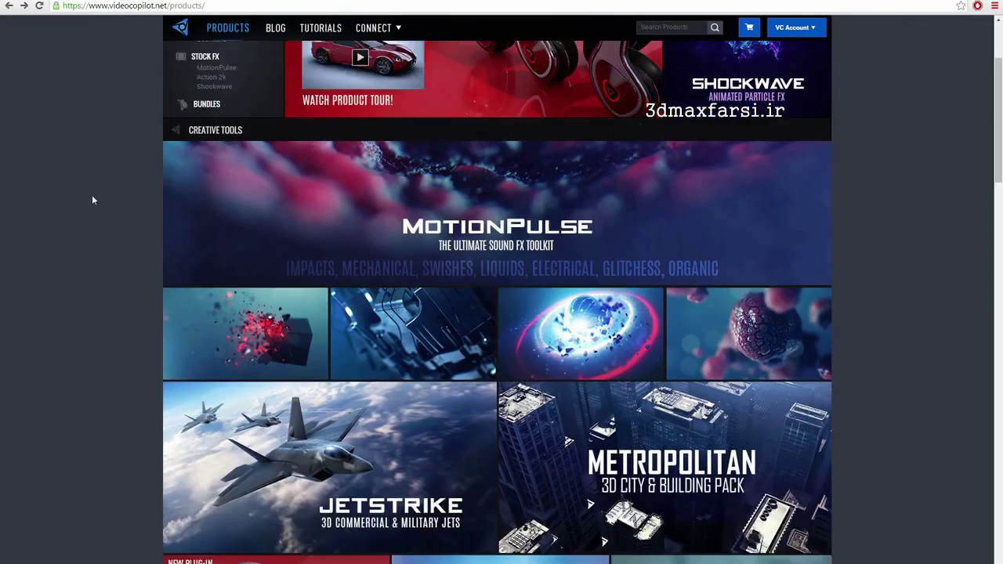
pyautogui.scroll(-3, 92, 224)
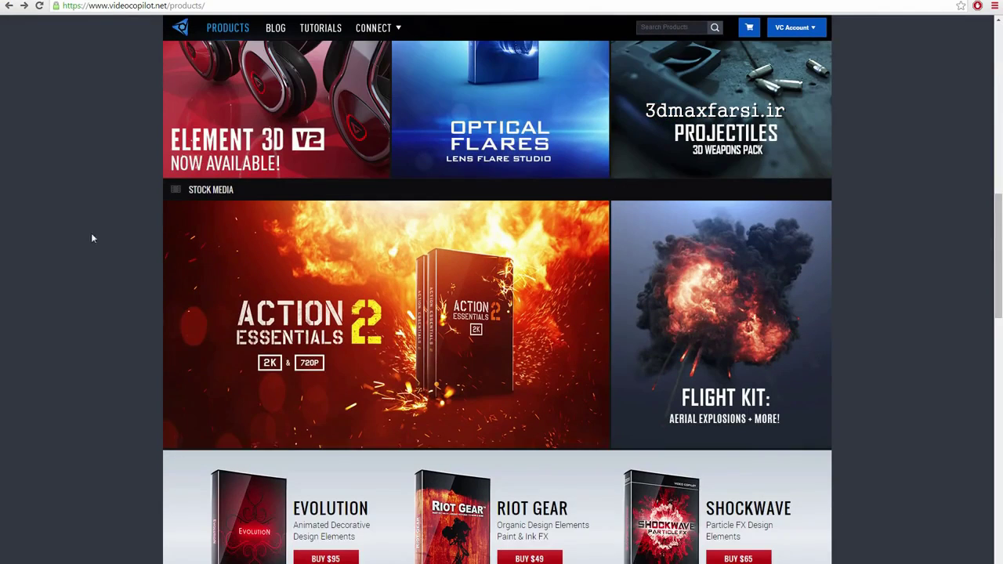
pyautogui.click(349, 351)
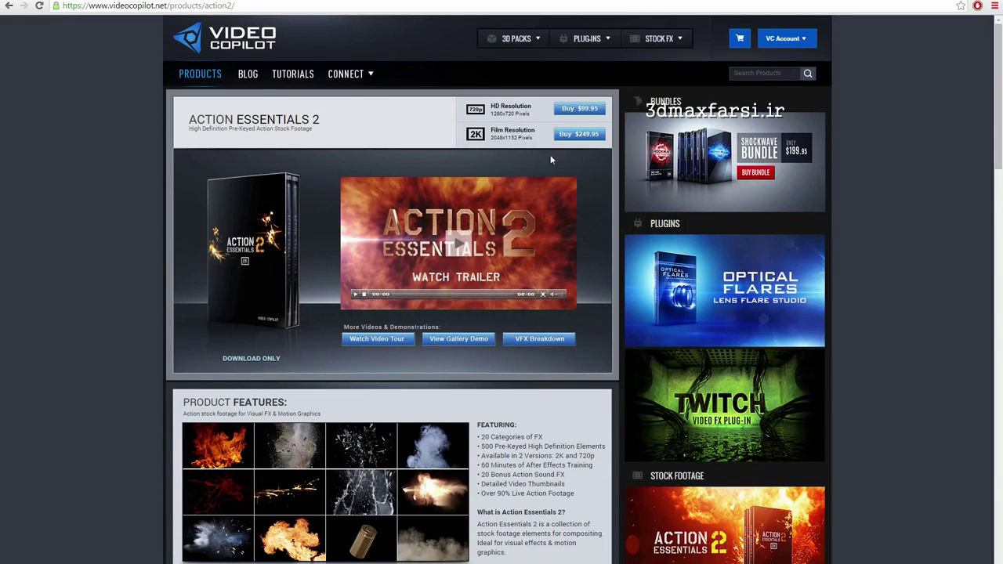
pyautogui.scroll(-3, 471, 364)
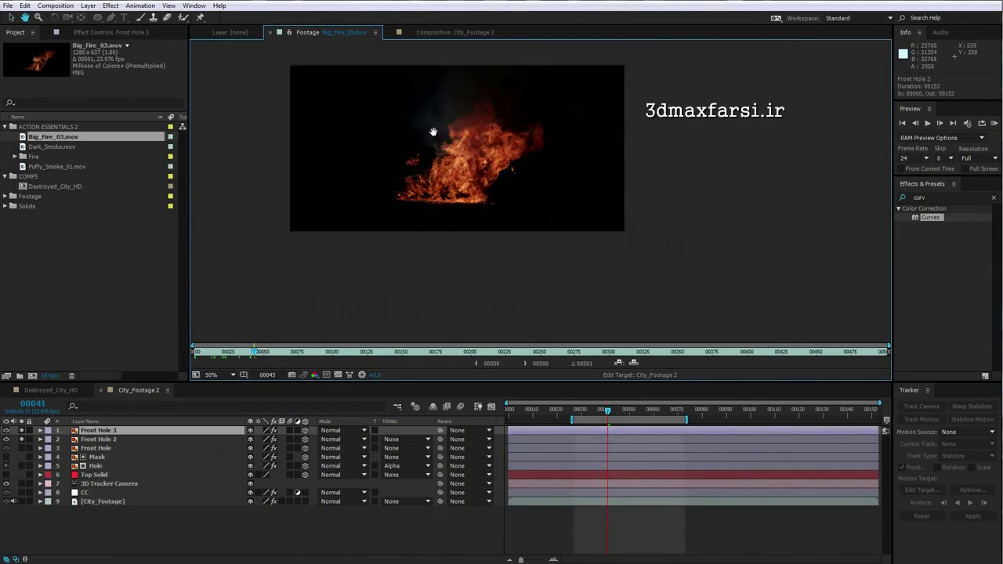
# - Replace the source of the Front Hole 3 layer with the Big_Fire_03.mov clip in the City_Footage 2 composition
pyautogui.scroll(2, 497, 206)
pyautogui.press('v')
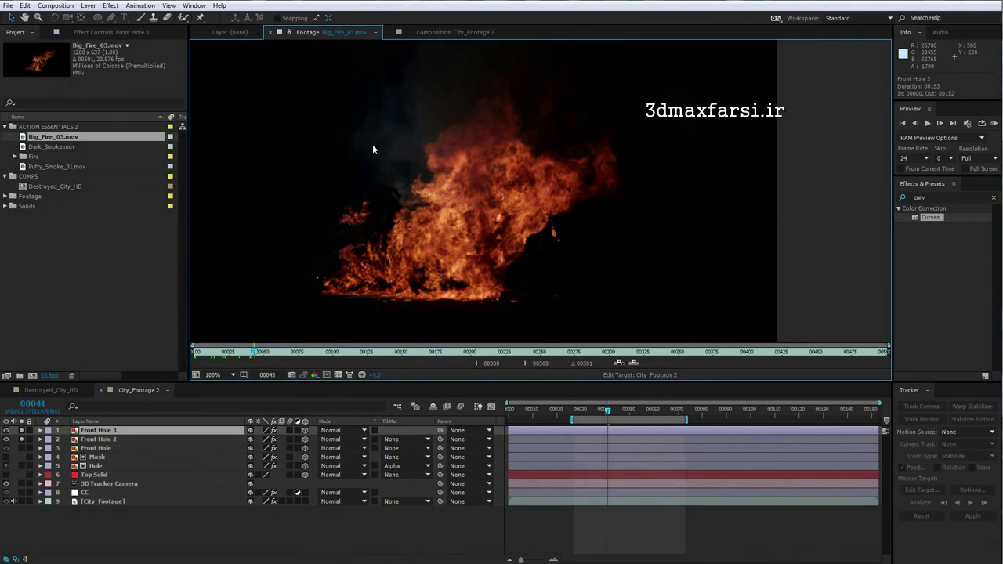
pyautogui.click(430, 32)
pyautogui.click(112, 431)
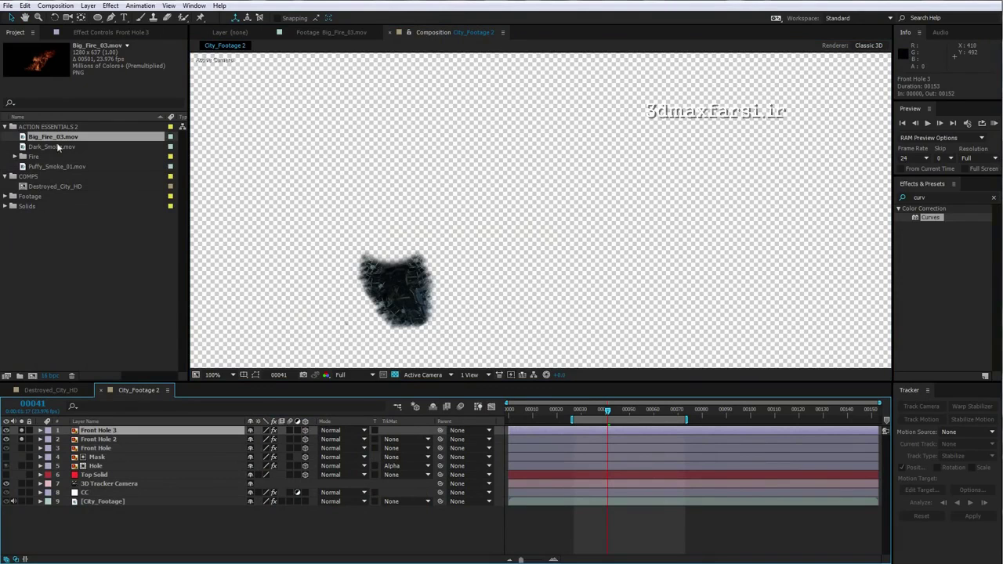
pyautogui.moveTo(50, 141); pyautogui.dragTo(400, 294)
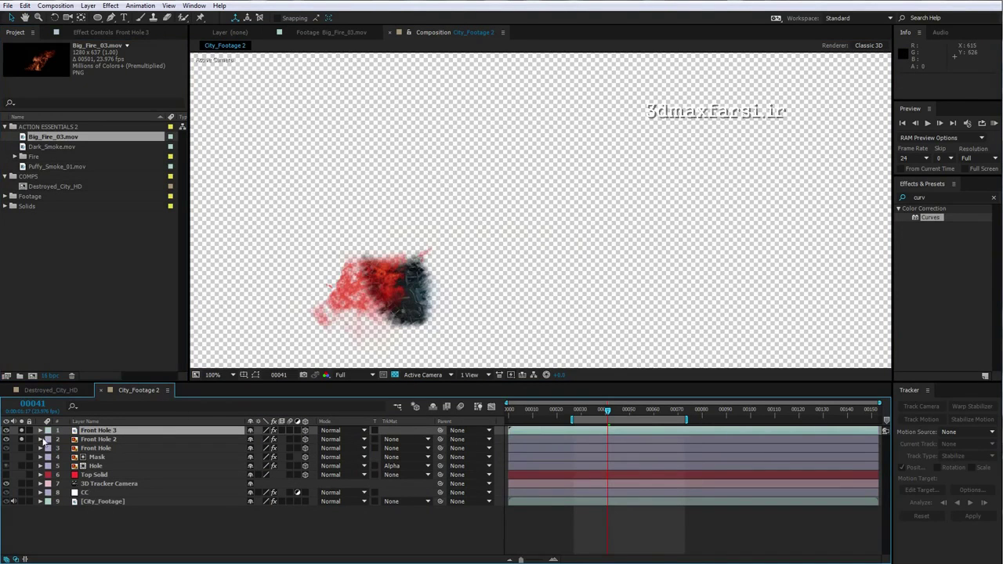
# - Delete the inherited Mask 1 from the Front Hole 3 fire layer and turn off the transparency grid
pyautogui.click(95, 431)
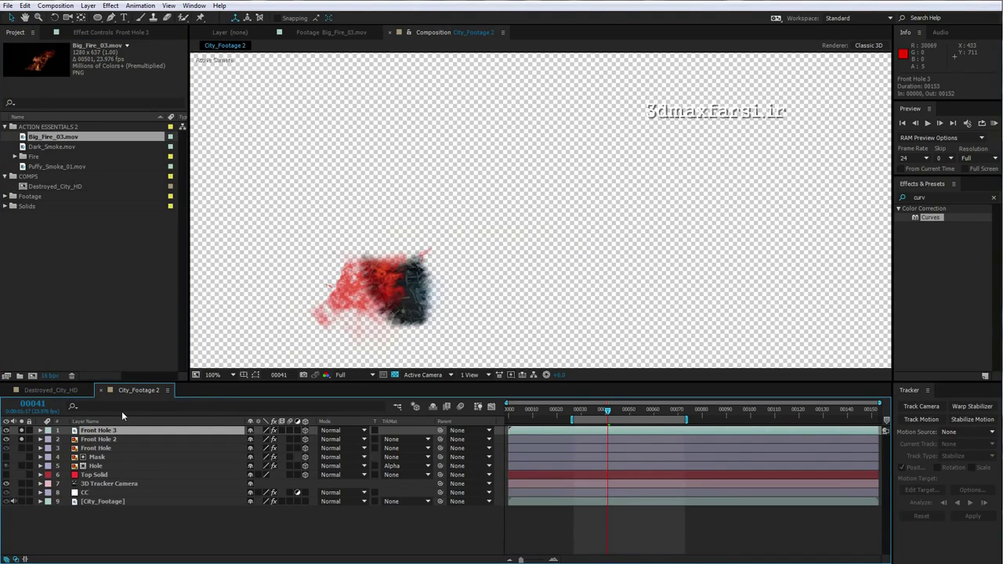
pyautogui.hotkey('ctrl', 'v')
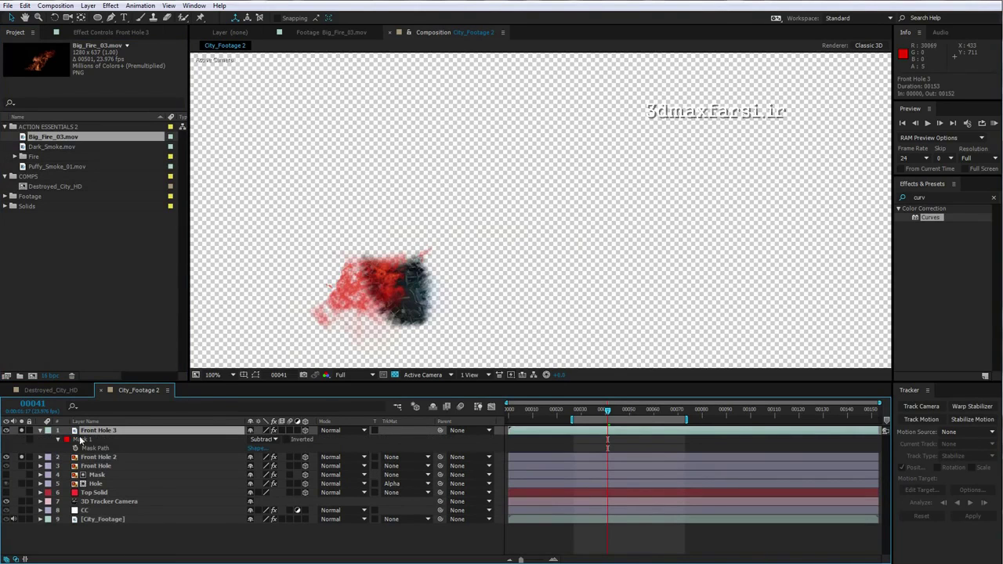
pyautogui.hotkey('ctrl', 'z')
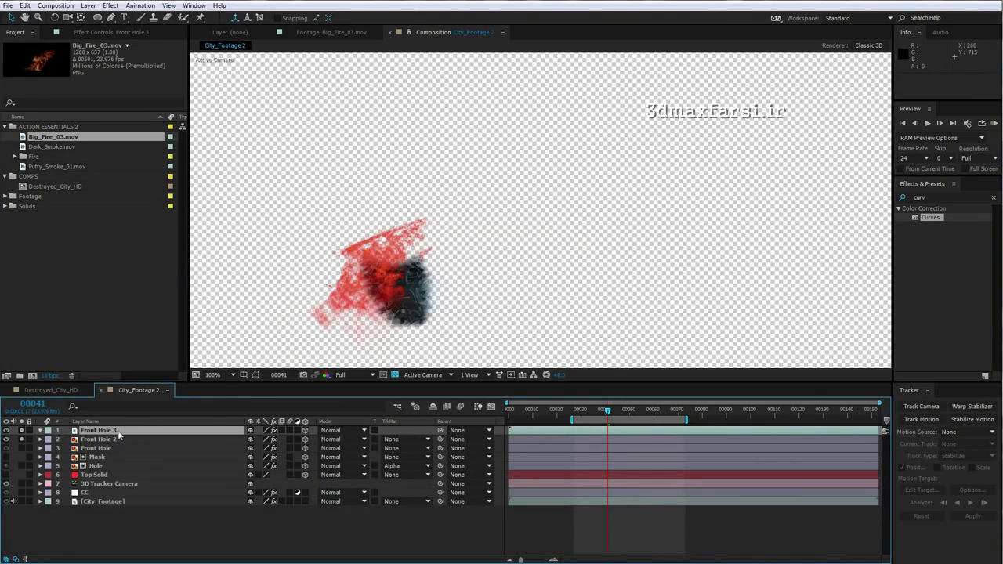
pyautogui.click(395, 375)
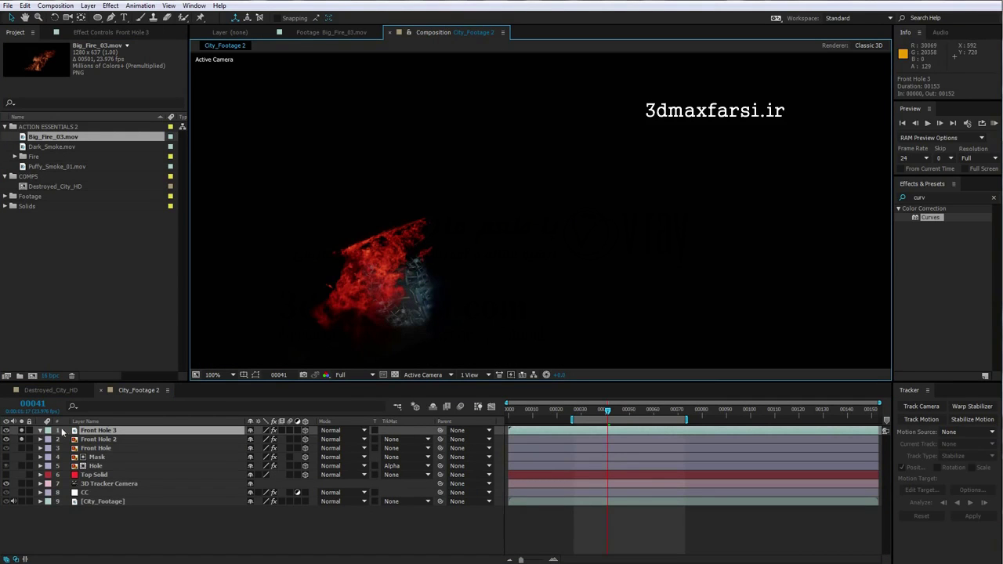
# - Rotate the Front Hole 3 fire layer about 158° around Z so the flames stand upright, and unsolo both soloed layers
pyautogui.click(154, 430)
pyautogui.click(54, 18)
pyautogui.moveTo(392, 297); pyautogui.dragTo(499, 294)
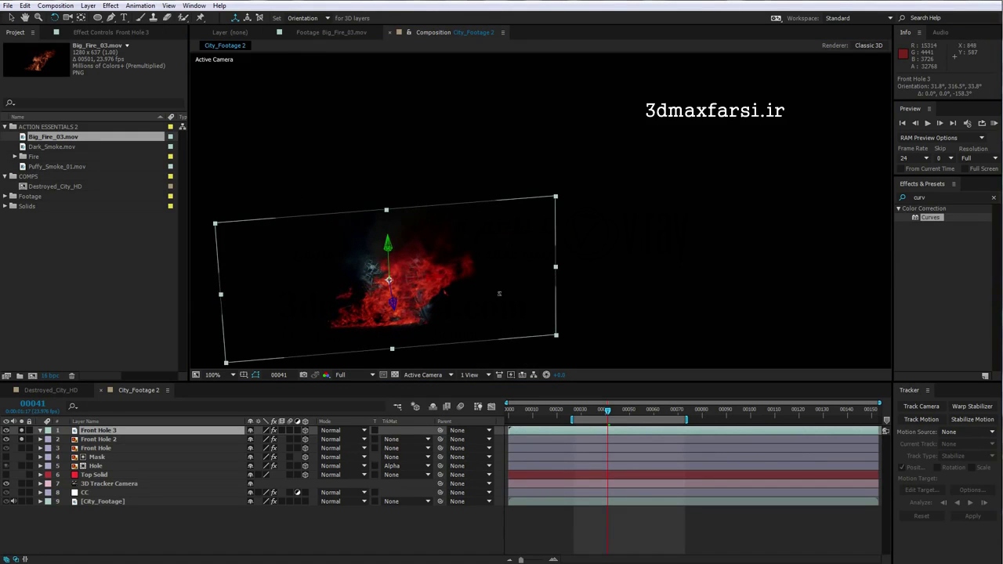
pyautogui.moveTo(22, 440); pyautogui.dragTo(22, 431)
pyautogui.press('v')
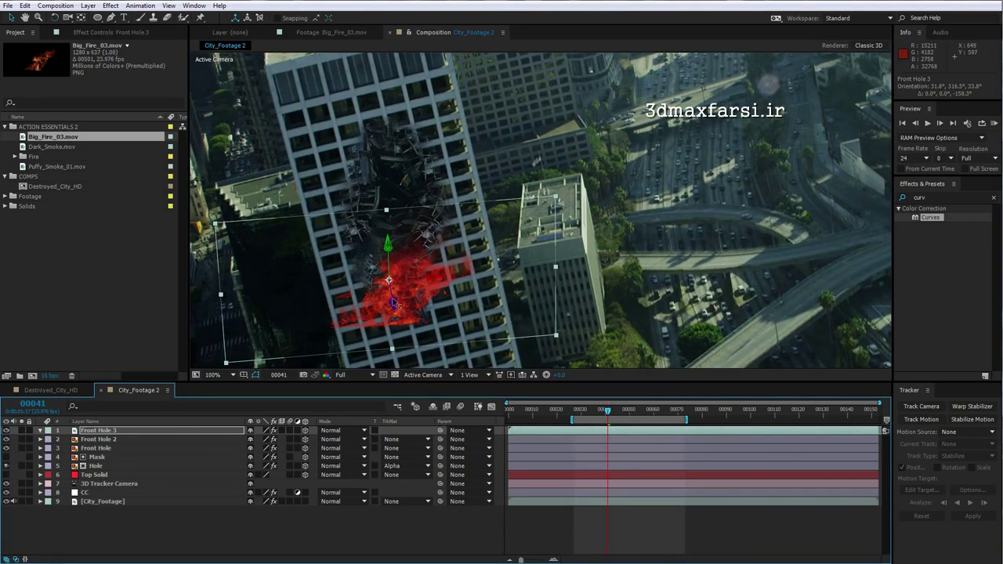
# - Shrink, tilt and move the fire layer into the dark center of the building's hole, checking its placement in an enlarged view
pyautogui.moveTo(392, 297); pyautogui.dragTo(389, 285)
pyautogui.moveTo(554, 319); pyautogui.dragTo(397, 193)
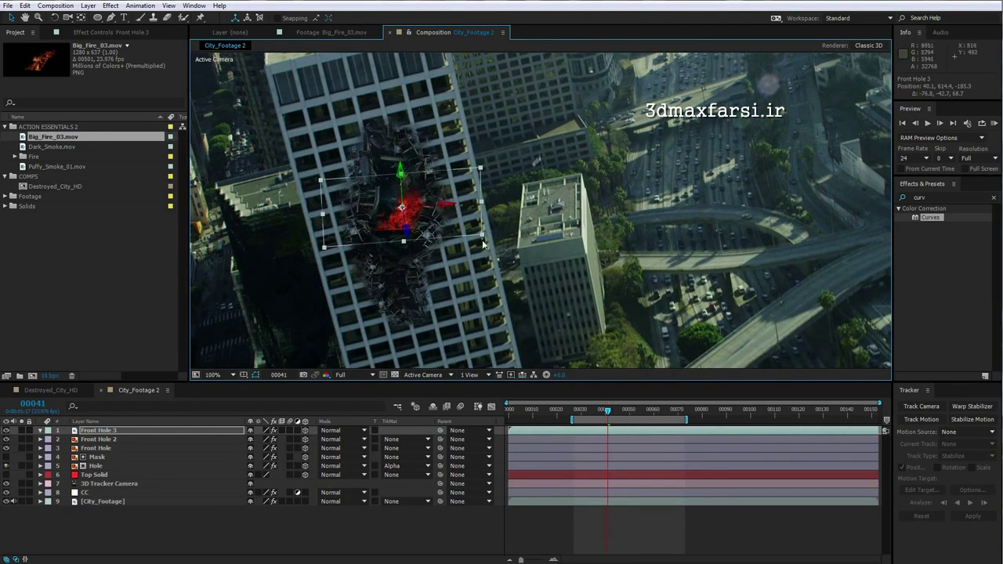
pyautogui.moveTo(482, 236); pyautogui.dragTo(435, 229)
pyautogui.press('w')
pyautogui.press('v')
pyautogui.moveTo(475, 200); pyautogui.dragTo(409, 225)
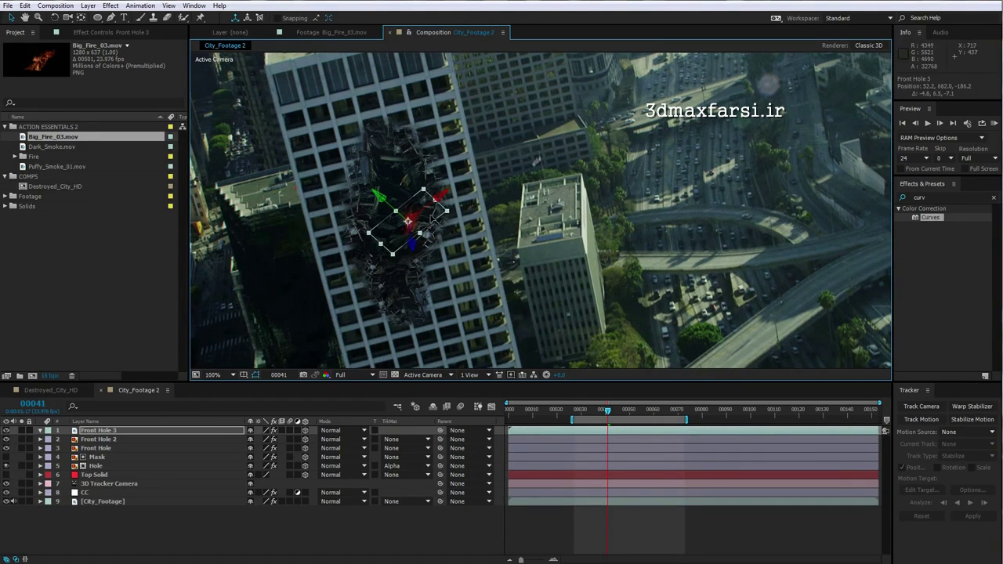
pyautogui.press('`')
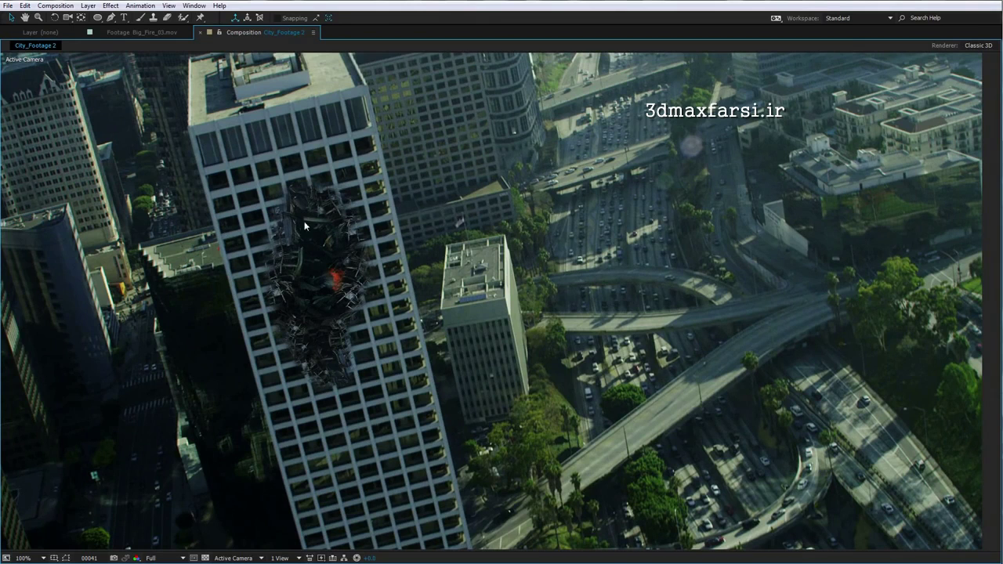
pyautogui.press('`')
# - Solo the Front Hole layer to isolate the rim damage
pyautogui.click(98, 449)
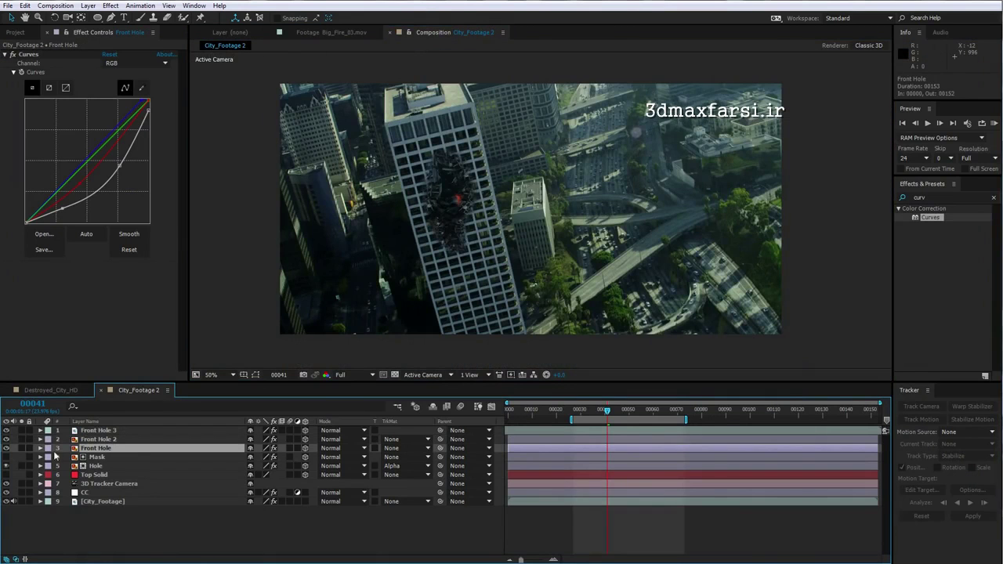
pyautogui.click(21, 449)
pyautogui.press('.')
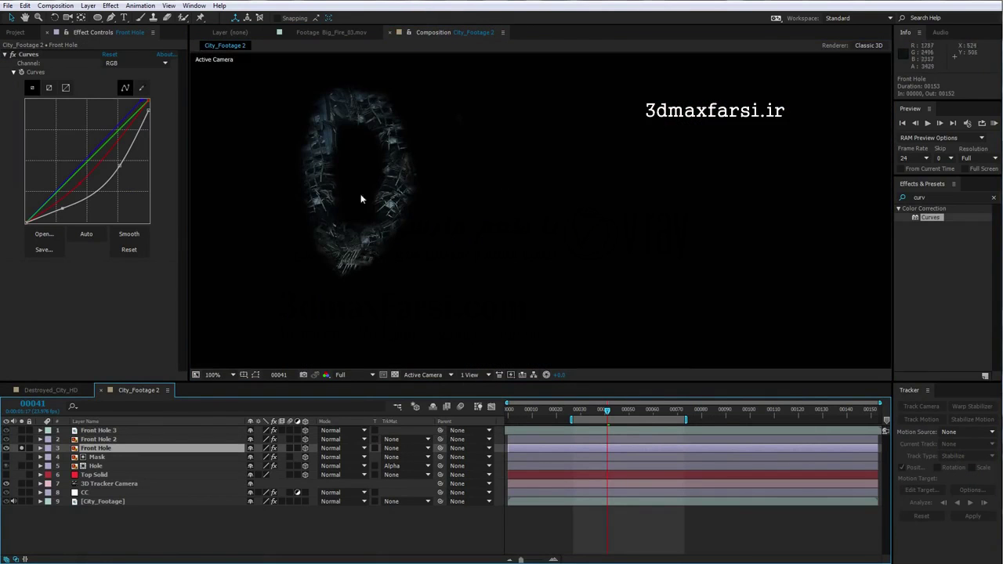
# - Solo Front Hole 2 to identify it, rename it Bottom Hole, and unsolo it
pyautogui.click(100, 439)
pyautogui.click(22, 440)
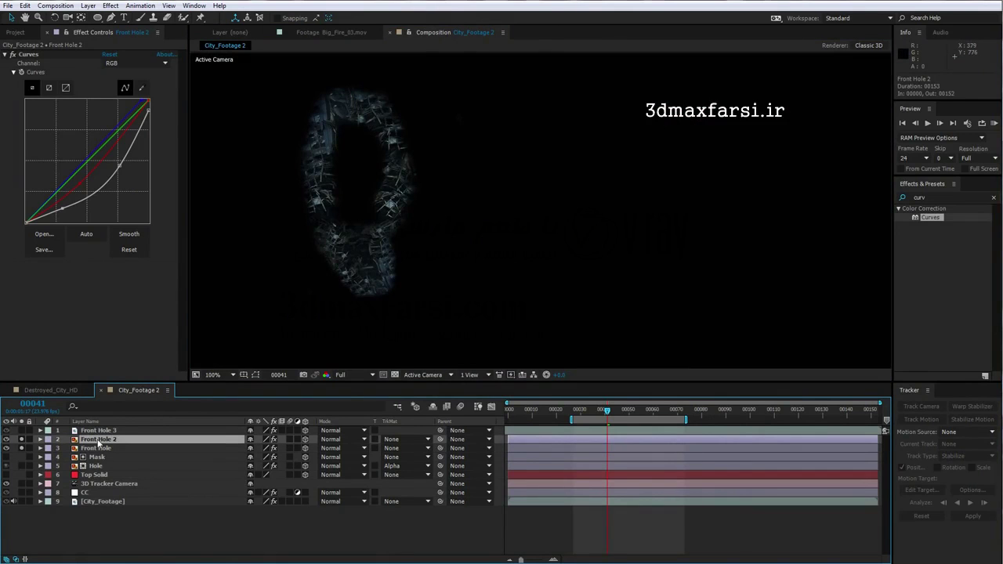
pyautogui.press('Return')
pyautogui.write('Bot')
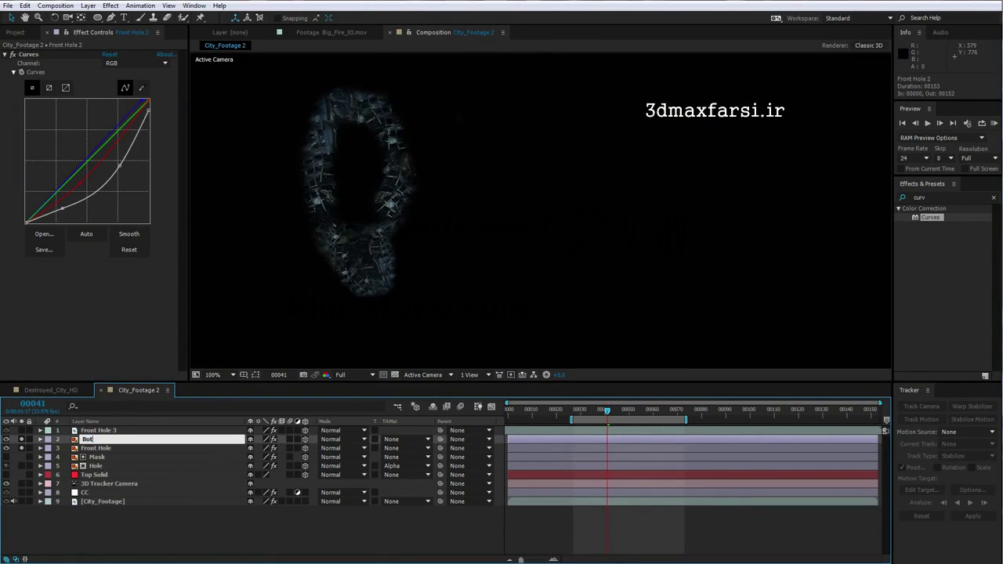
pyautogui.write('tom Hole')
pyautogui.press('Return')
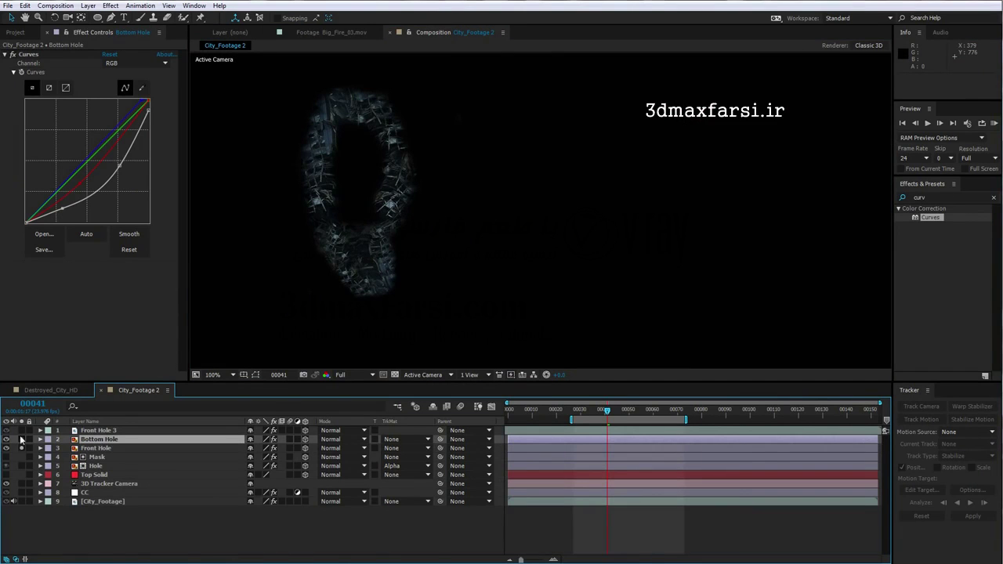
pyautogui.click(22, 440)
# - Duplicate the Front Hole layer and unsolo the original so only the copy stays isolated
pyautogui.click(97, 448)
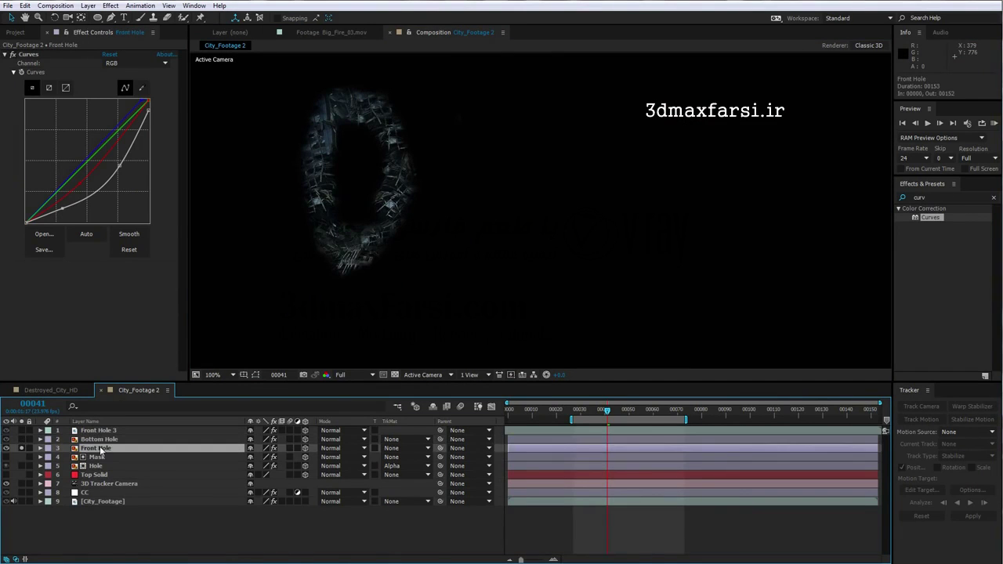
pyautogui.click(26, 6)
pyautogui.click(55, 142)
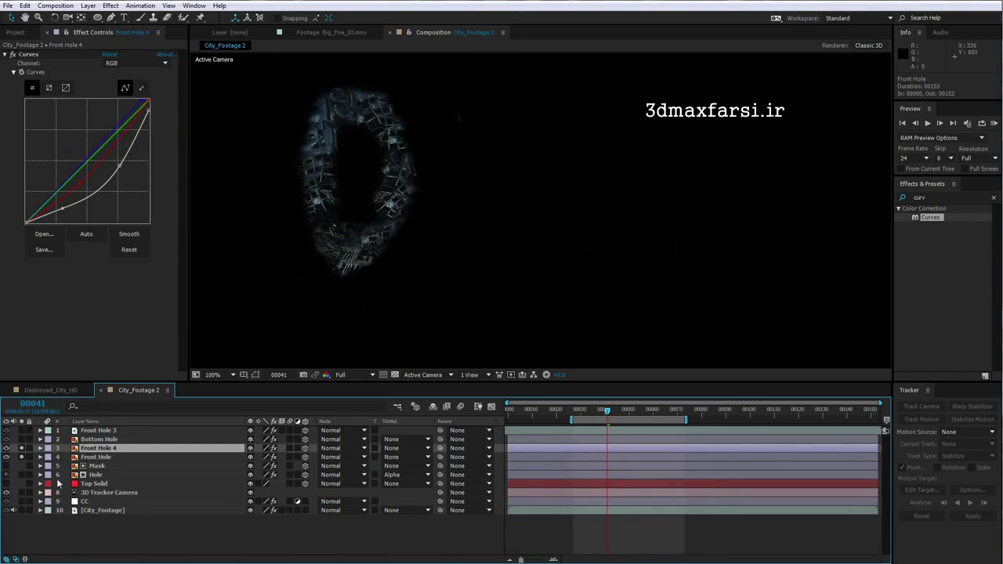
pyautogui.click(21, 458)
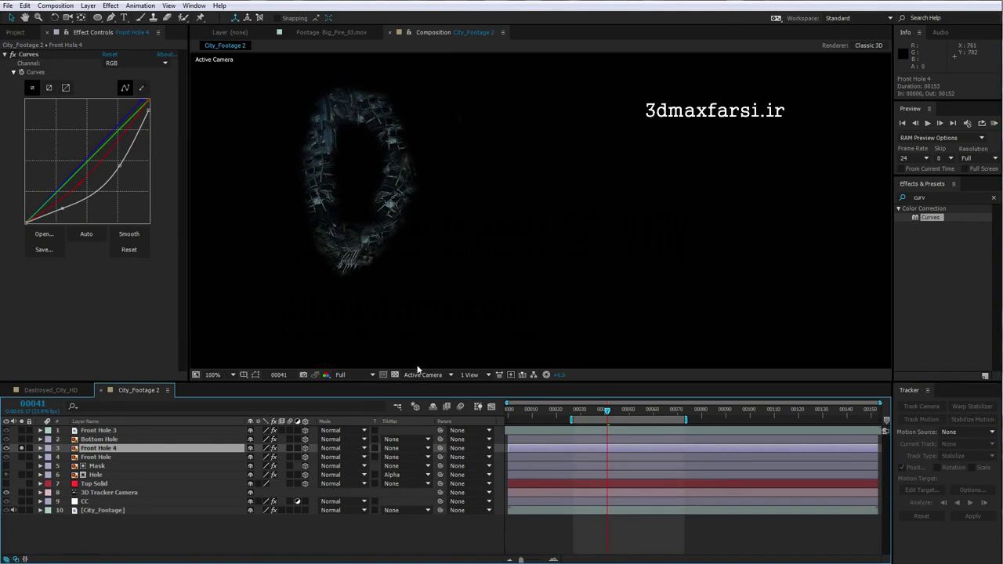
# - Apply Extract to Front Hole 4 above Curves, raise the black point to 82 with softness to remove dark areas, and unsolo the layer
pyautogui.click(394, 374)
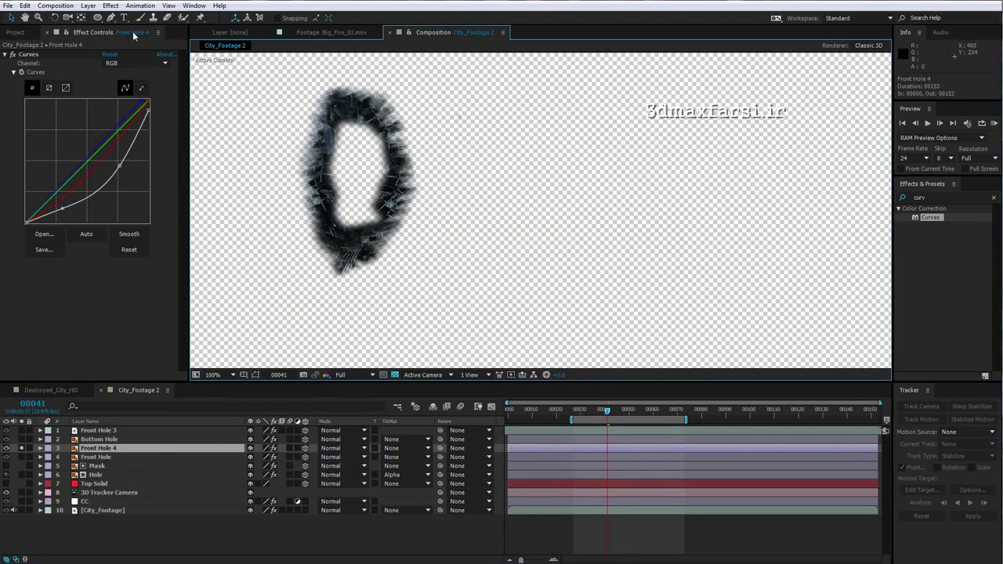
pyautogui.click(111, 7)
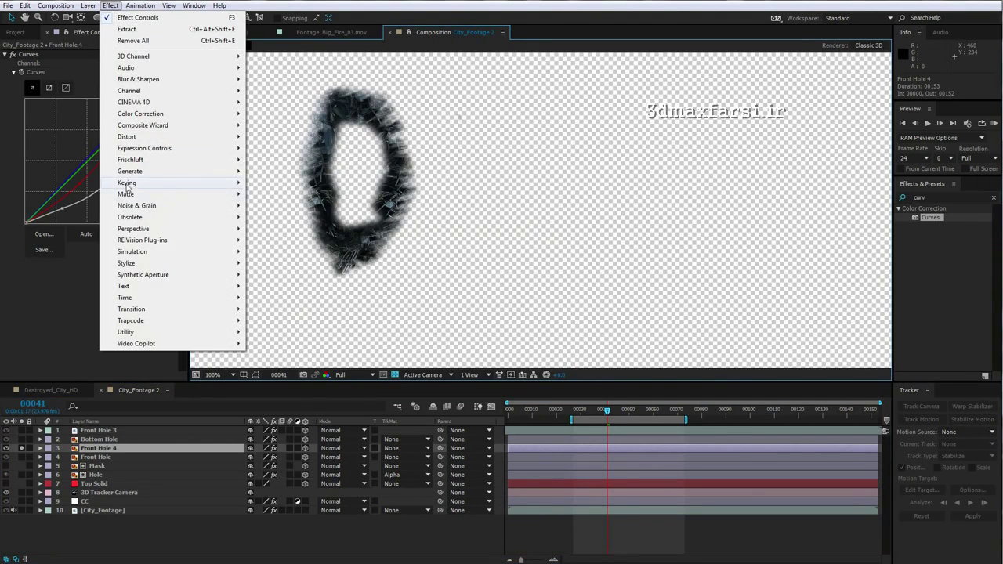
pyautogui.moveTo(157, 183)
pyautogui.click(247, 239)
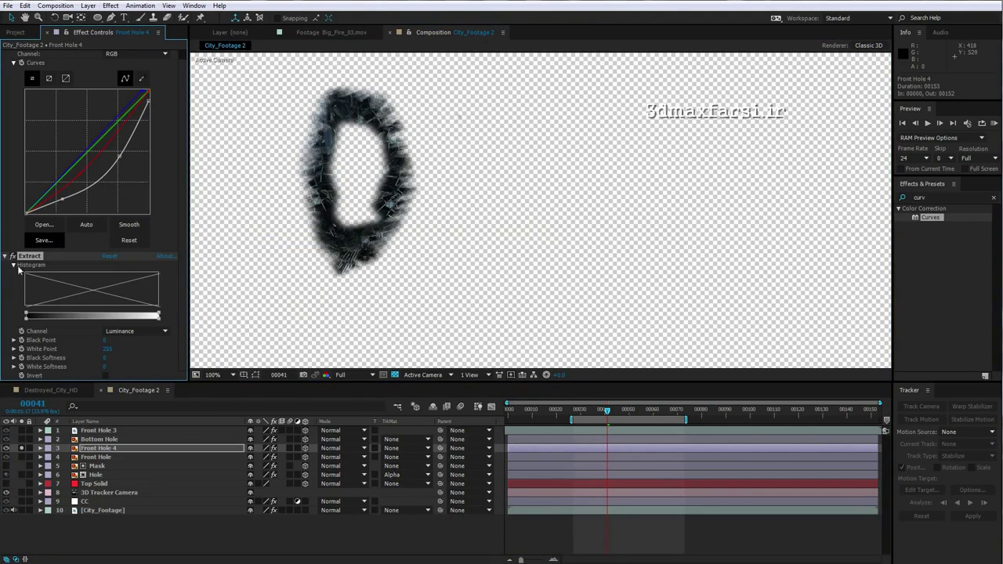
pyautogui.moveTo(29, 263); pyautogui.dragTo(28, 68)
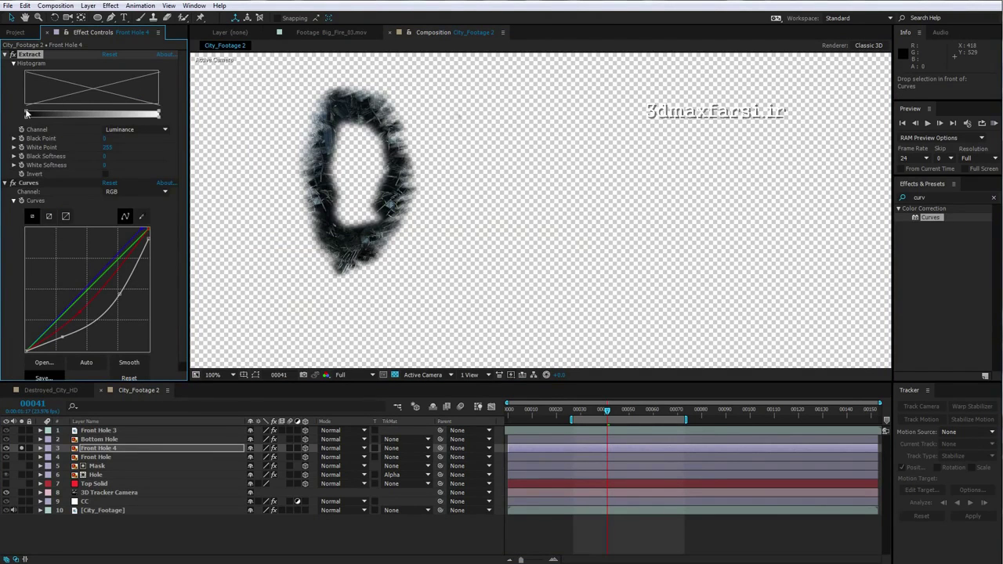
pyautogui.moveTo(27, 114); pyautogui.dragTo(67, 112)
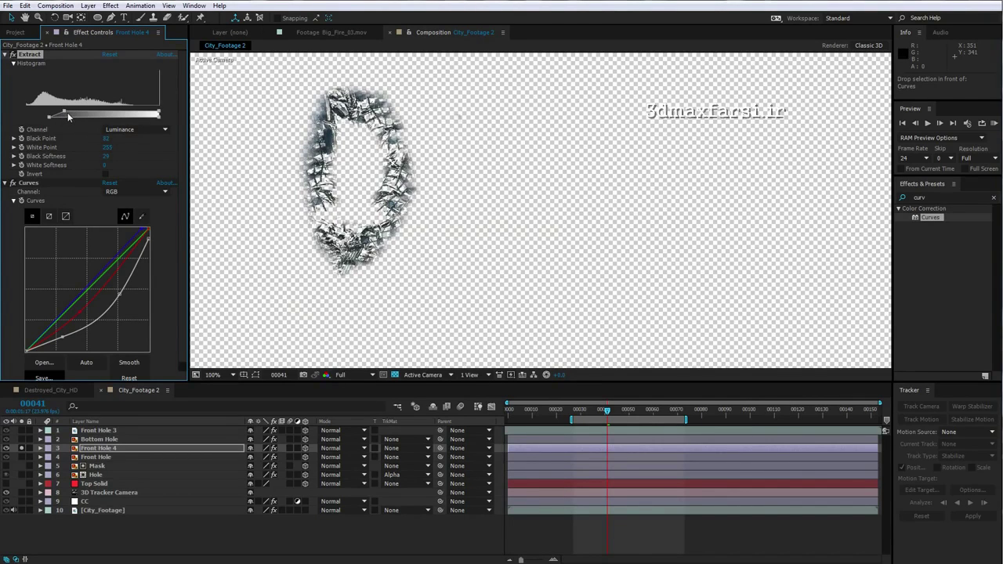
pyautogui.click(22, 448)
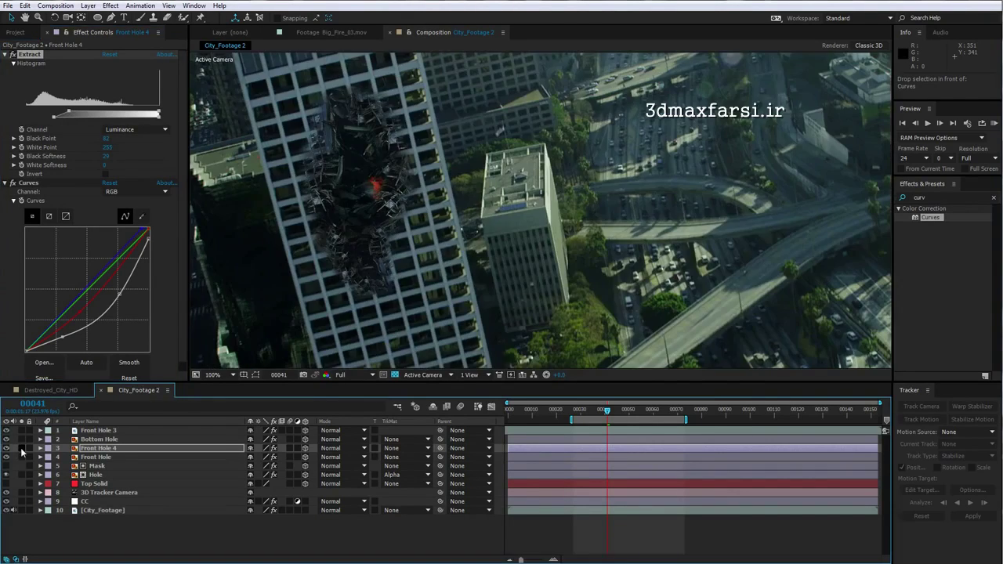
# - Push Front Hole 4 deeper into the building's hole, scale it down and nudge it into place inside the rim
pyautogui.click(103, 449)
pyautogui.hotkey('ctrl', 'shift', 'h')
pyautogui.hotkey('ctrl', 'shift', 'h')
pyautogui.hotkey('ctrl', 'shift', 'h')
pyautogui.hotkey('ctrl', 'shift', 'h')
pyautogui.hotkey('ctrl', 'shift', 'h')
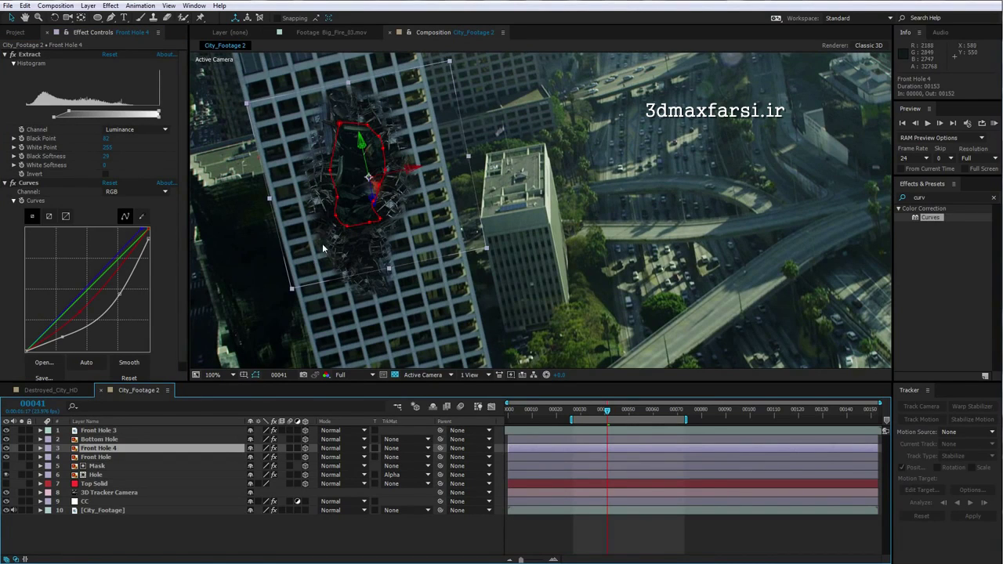
pyautogui.click(22, 451)
pyautogui.click(22, 451)
pyautogui.moveTo(375, 195); pyautogui.dragTo(406, 160)
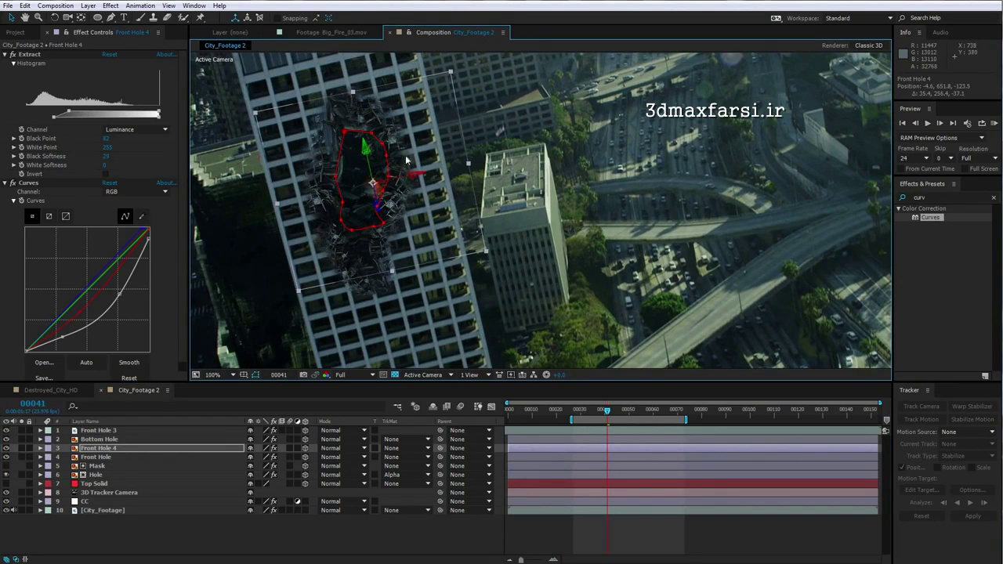
pyautogui.moveTo(486, 252); pyautogui.dragTo(441, 213)
pyautogui.moveTo(365, 156); pyautogui.dragTo(361, 154)
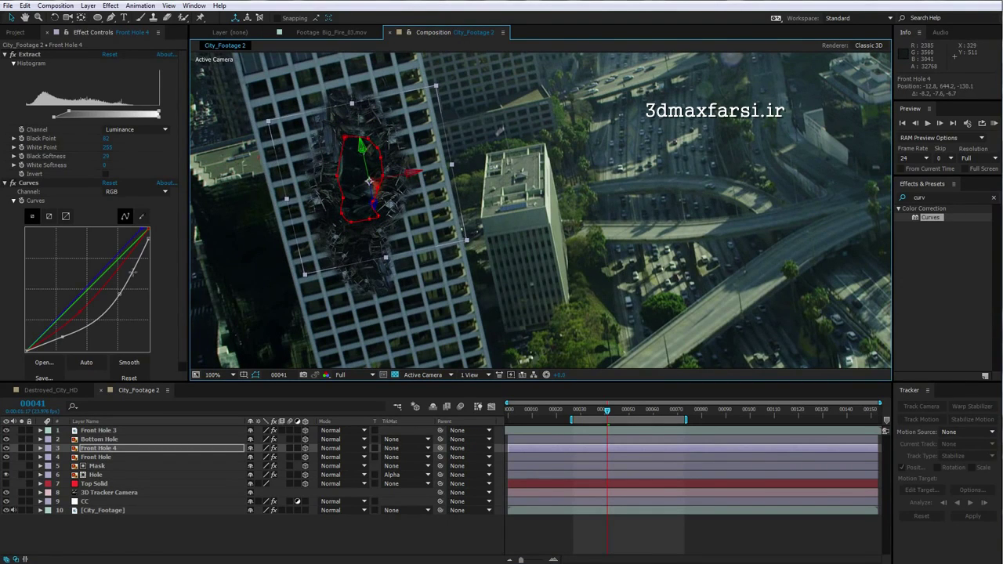
# - Darken Front Hole 4 by lowering the highlight, midtone and shadow points of its RGB curve
pyautogui.scroll(-1, 133, 273)
pyautogui.moveTo(149, 230); pyautogui.dragTo(150, 252)
pyautogui.moveTo(119, 285); pyautogui.dragTo(124, 296)
pyautogui.moveTo(63, 329); pyautogui.dragTo(66, 335)
pyautogui.moveTo(123, 296); pyautogui.dragTo(127, 291)
pyautogui.moveTo(152, 249); pyautogui.dragTo(151, 262)
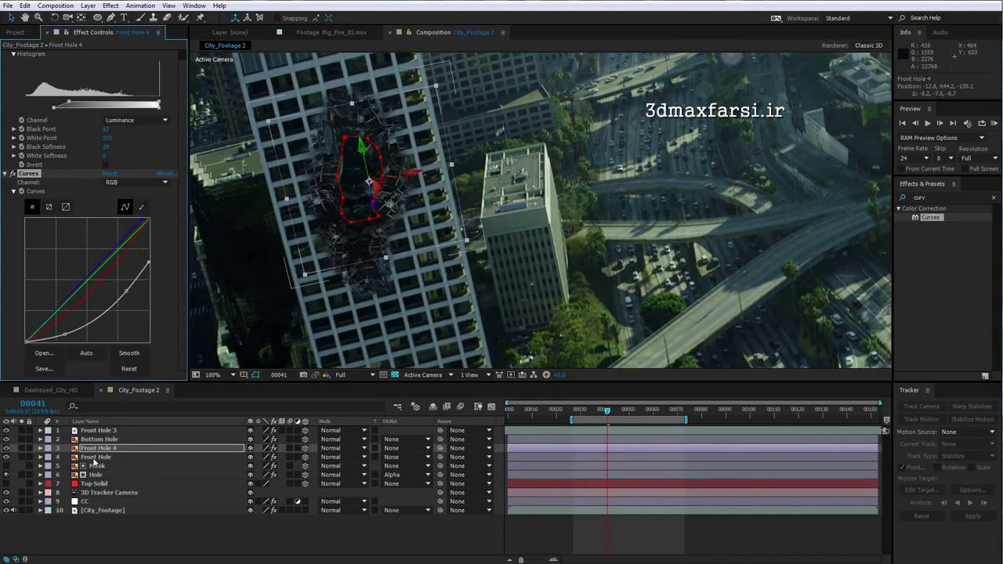
# - Examine the hole and fire layers in isolation, unsolo them and preview the damaged building in motion
pyautogui.click(21, 449)
pyautogui.click(21, 449)
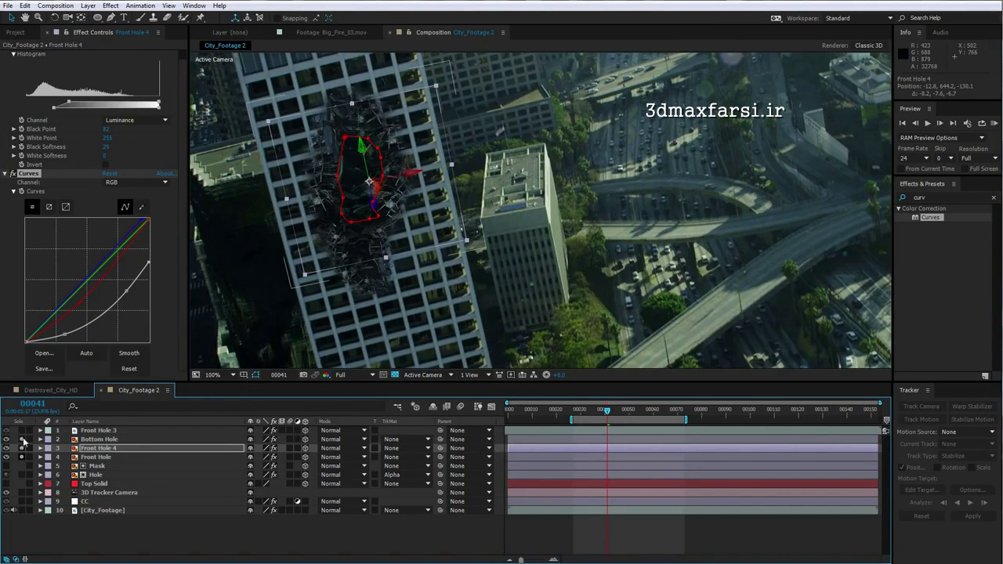
pyautogui.click(22, 448)
pyautogui.click(591, 522)
pyautogui.moveTo(586, 413); pyautogui.dragTo(607, 417)
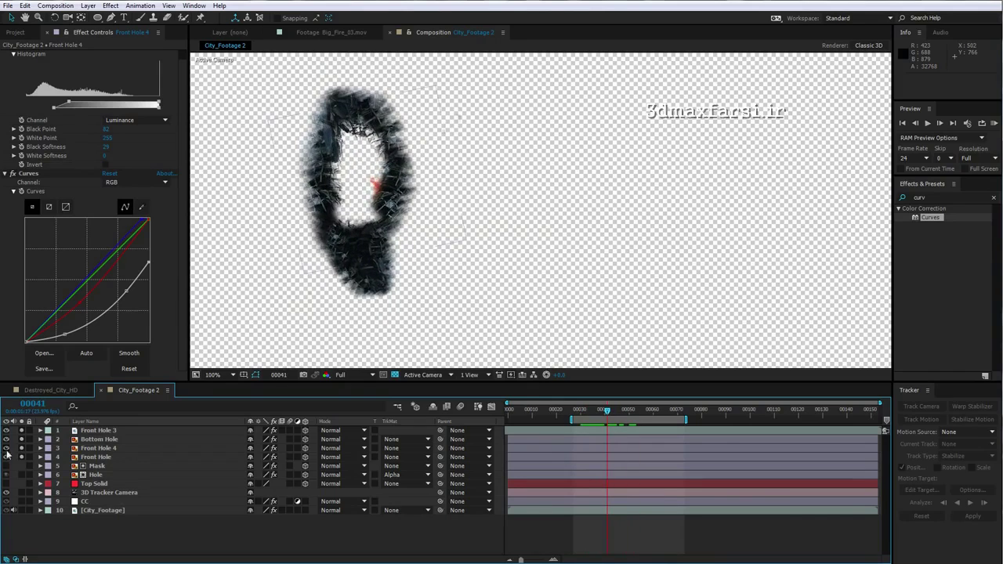
pyautogui.click(21, 448)
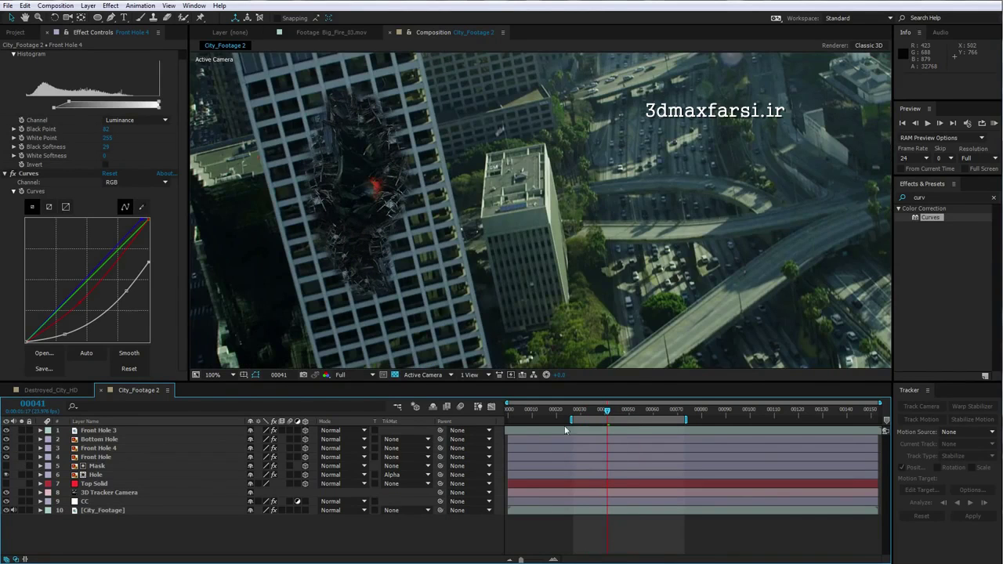
pyautogui.press('KP_0')
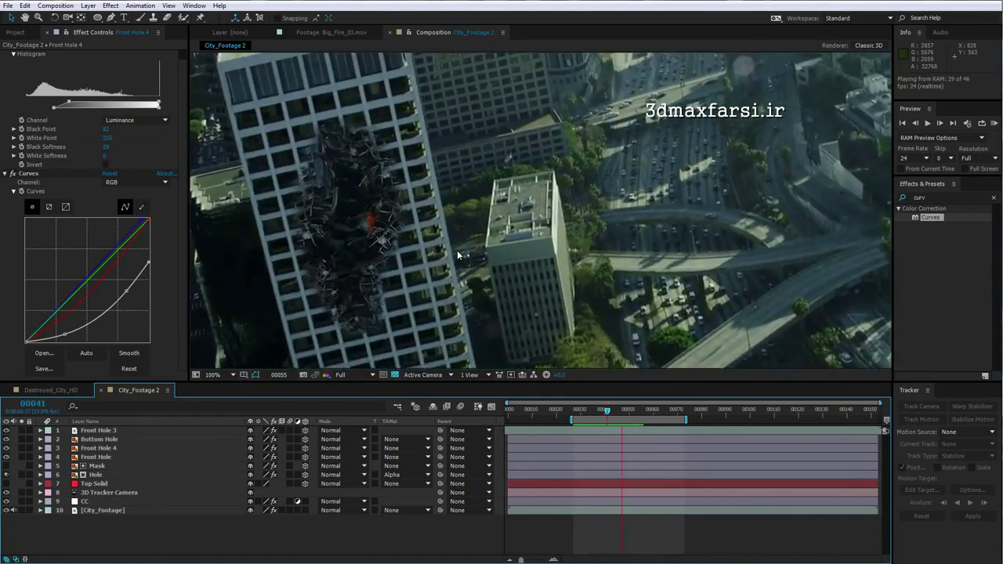
# - Adjust Front Hole 4's depth inside the hole, duplicate the layer and switch to the Rotation tool
pyautogui.click(372, 194)
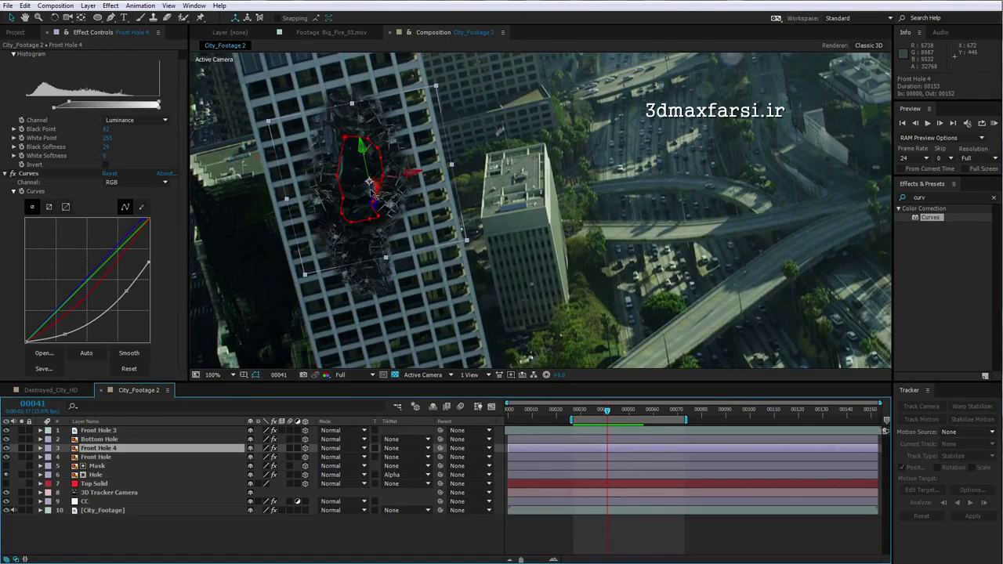
pyautogui.moveTo(372, 194); pyautogui.dragTo(401, 164)
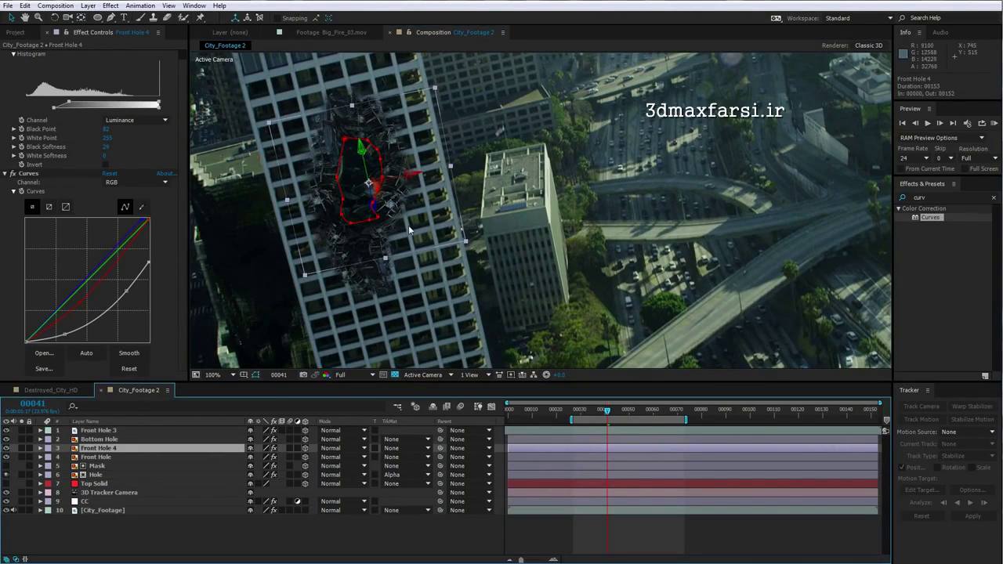
pyautogui.hotkey('ctrl', 'd')
pyautogui.press('w')
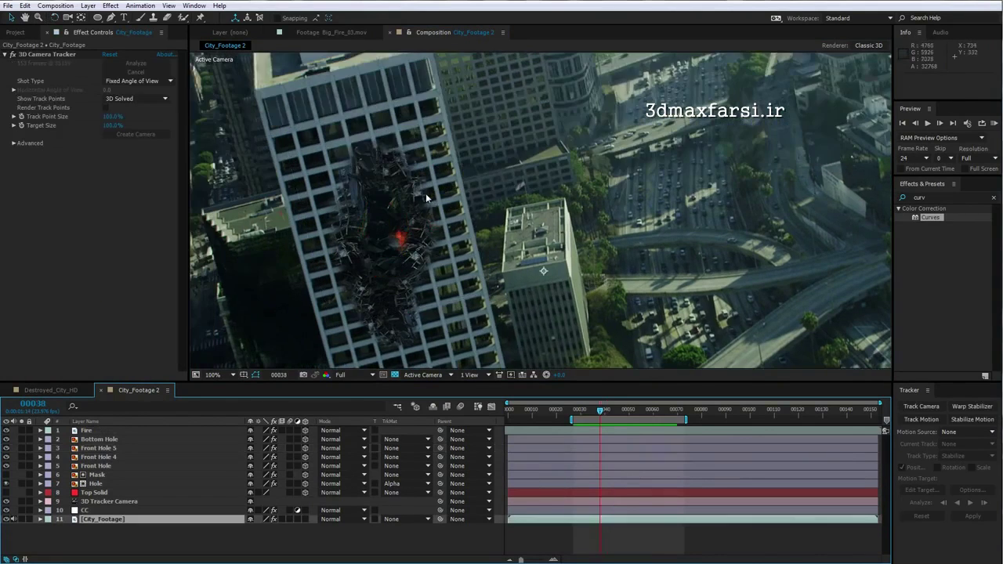
# - Solo the City_Footage layer and display its 3D Camera Tracker points to examine the tracking
pyautogui.scroll(-2, 425, 193)
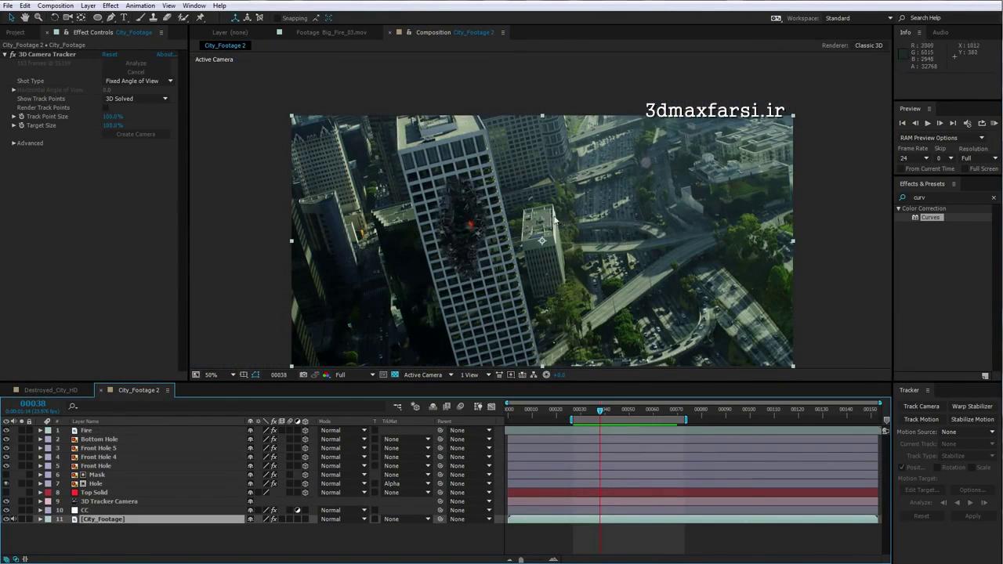
pyautogui.click(99, 534)
pyautogui.click(101, 519)
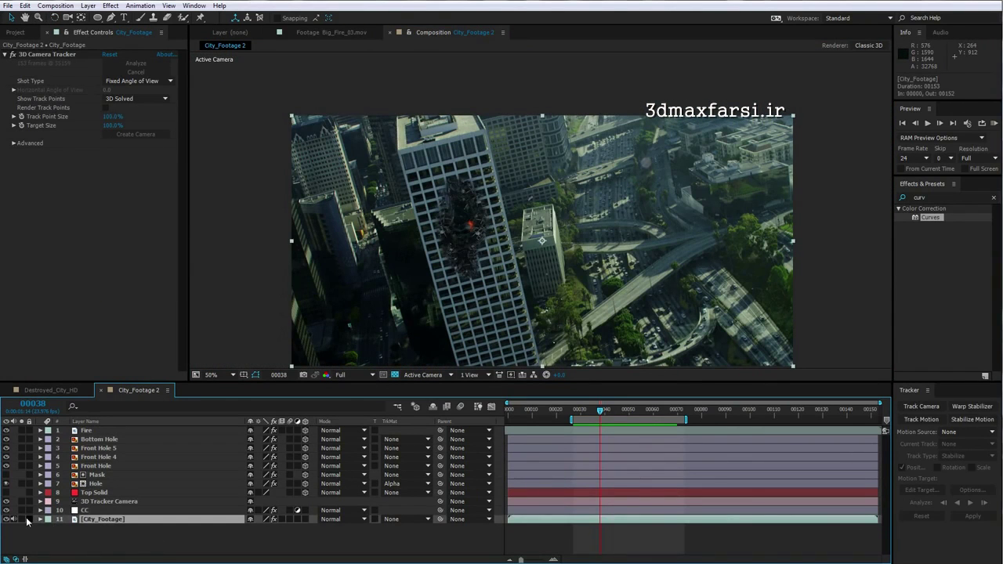
pyautogui.click(22, 520)
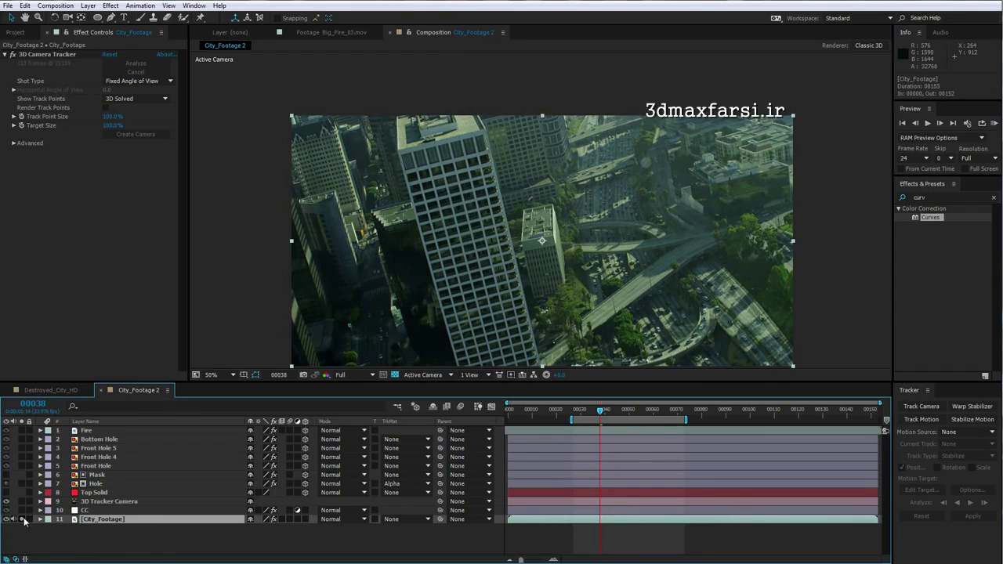
pyautogui.click(41, 54)
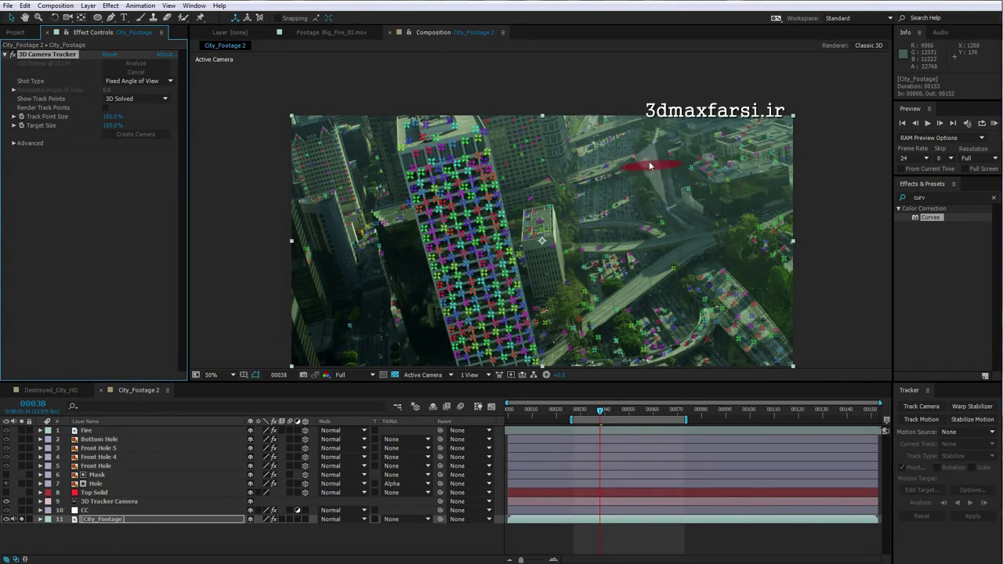
# - Duplicate City_Footage, rename the lower copy Camera Data and hide it
pyautogui.click(99, 527)
pyautogui.click(102, 519)
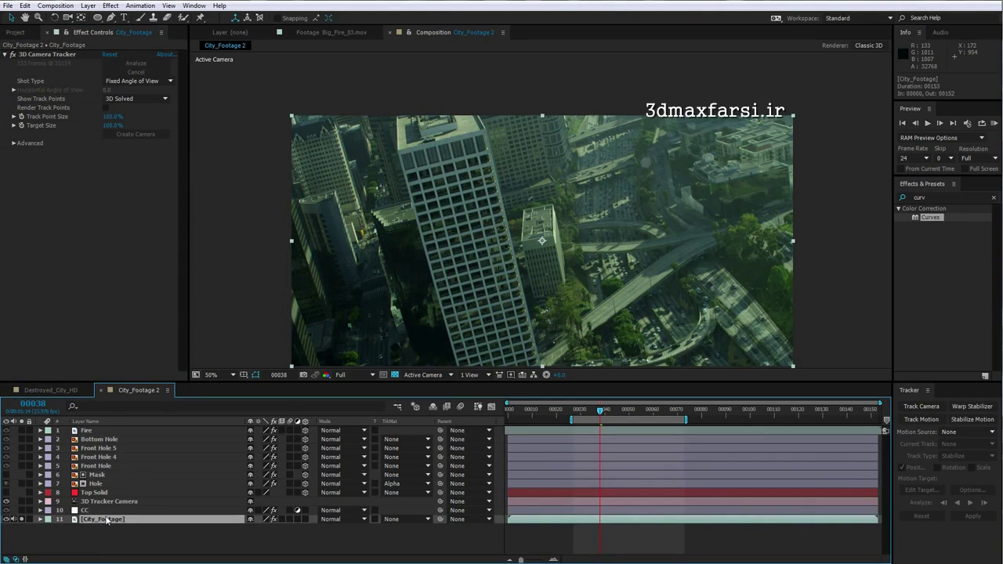
pyautogui.hotkey('ctrl', 'd')
pyautogui.click(100, 529)
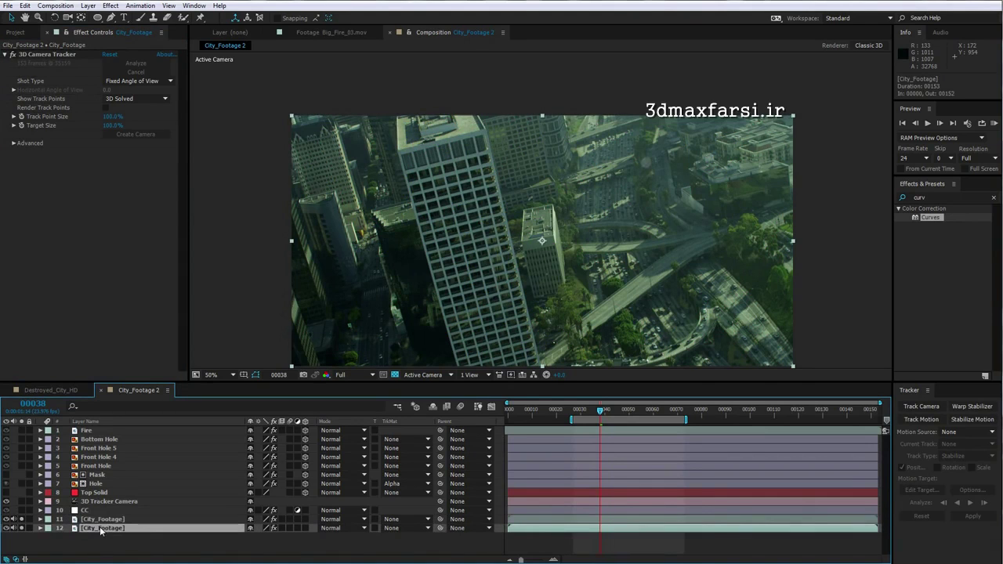
pyautogui.press('Return')
pyautogui.write('Camera Data')
pyautogui.press('Return')
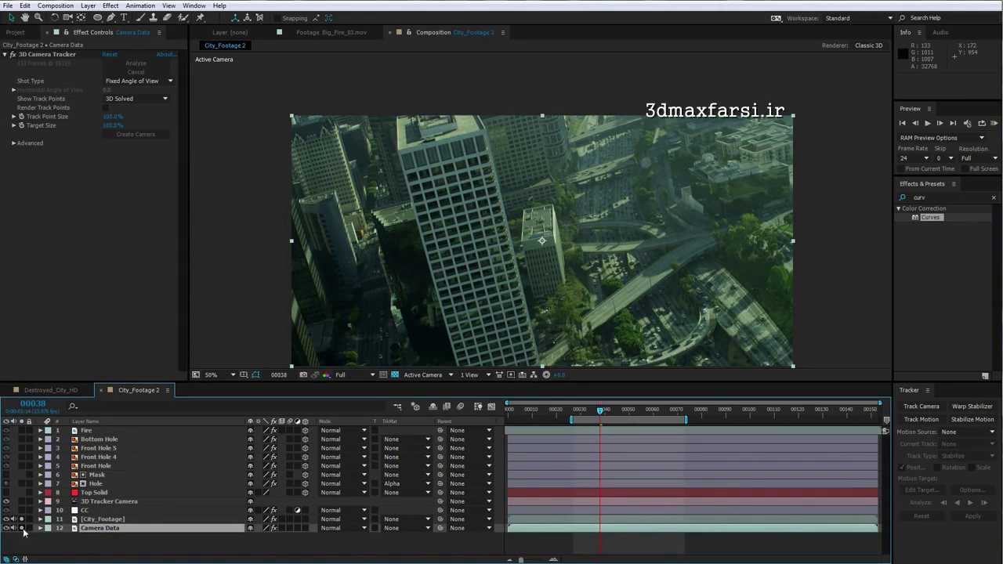
pyautogui.click(104, 530)
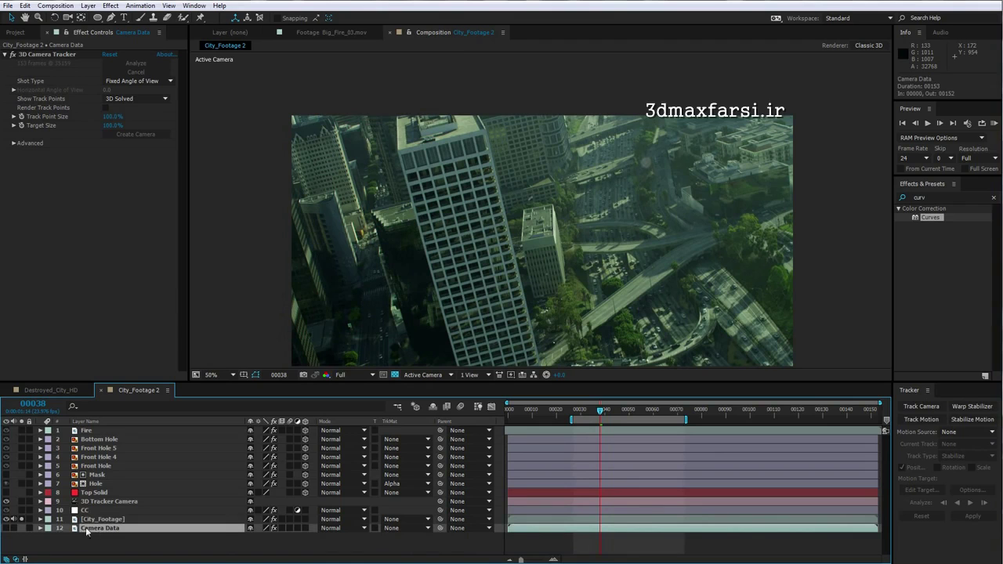
# - Remove the 3D Camera Tracker effect from City_Footage while it is soloed with CC, and unsolo both layers
pyautogui.click(22, 511)
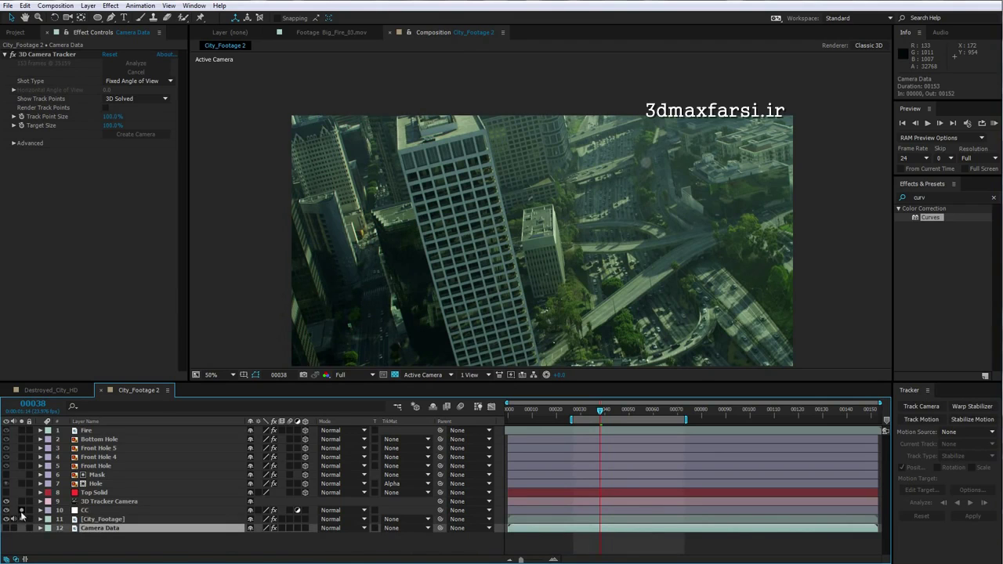
pyautogui.click(85, 512)
pyautogui.click(90, 520)
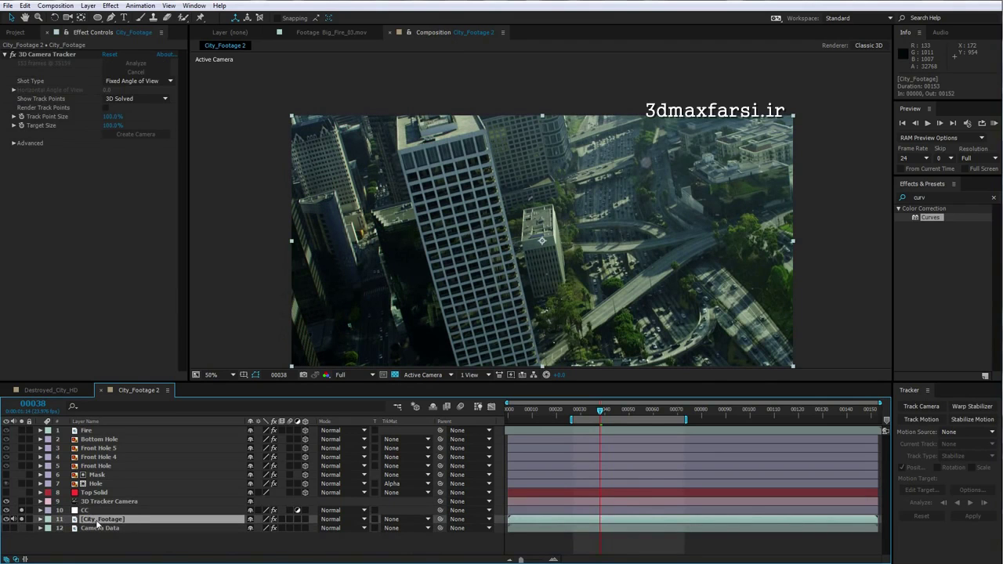
pyautogui.click(54, 55)
pyautogui.press('Delete')
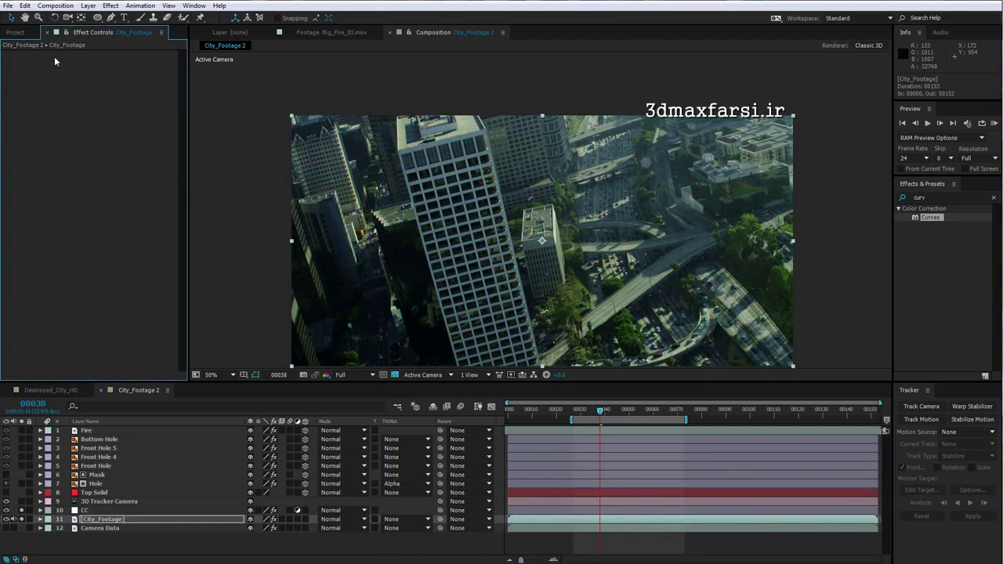
pyautogui.click(22, 511)
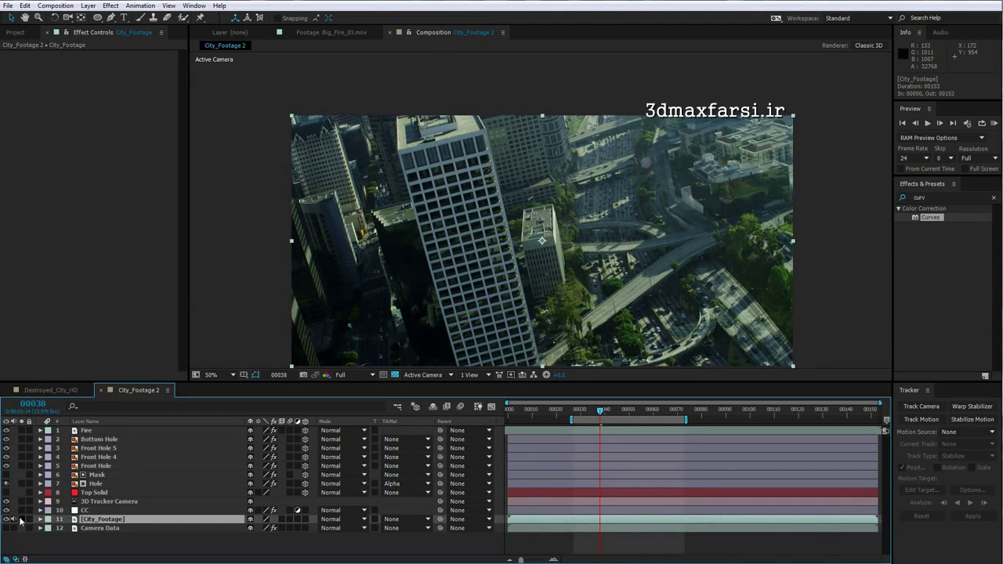
# - Pre-compose the CC and City_Footage layers into a composition named BG Plate, moving all attributes into it
pyautogui.click(83, 511)
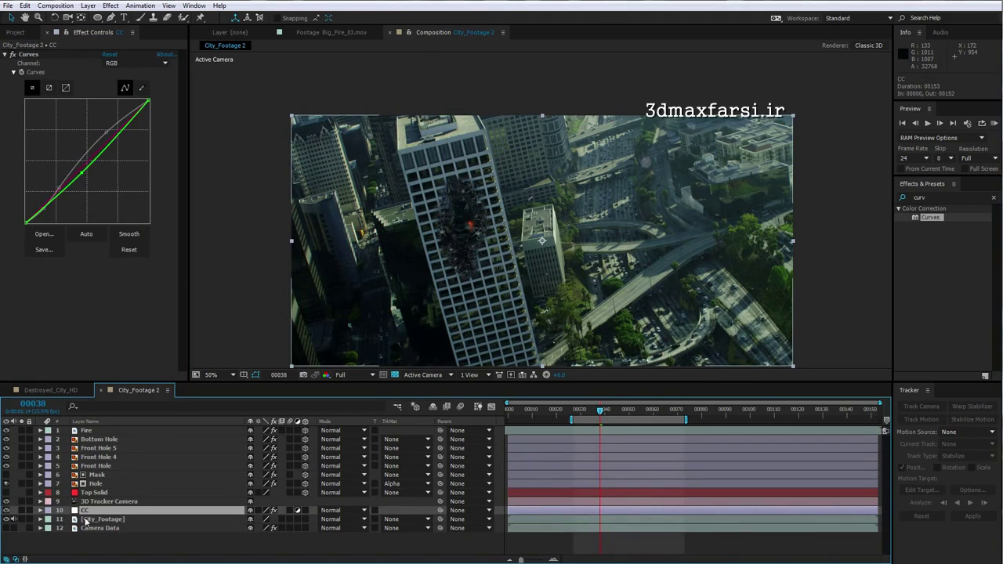
pyautogui.keyDown('shift'); pyautogui.click(93, 521); pyautogui.keyUp('shift')
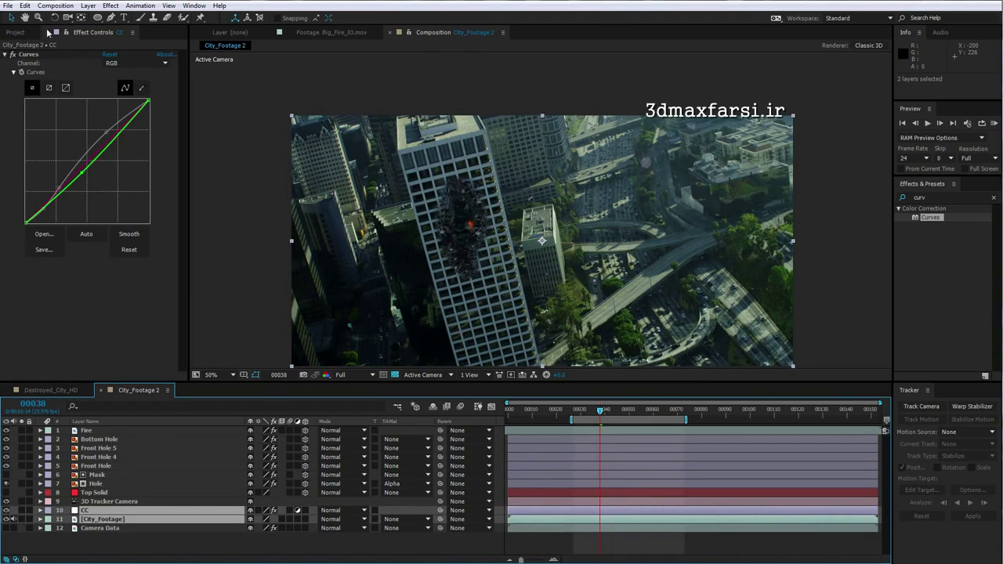
pyautogui.click(88, 6)
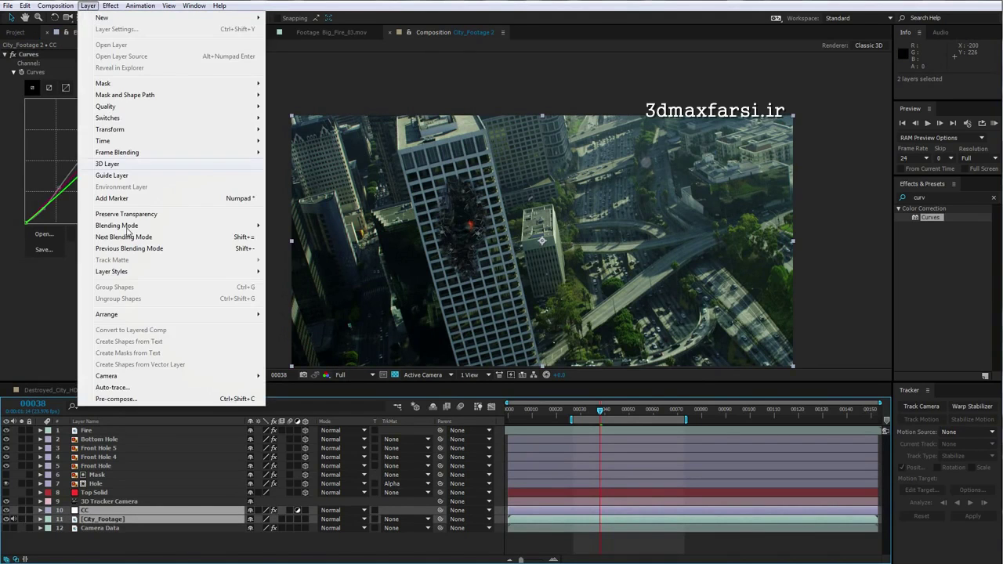
pyautogui.click(114, 399)
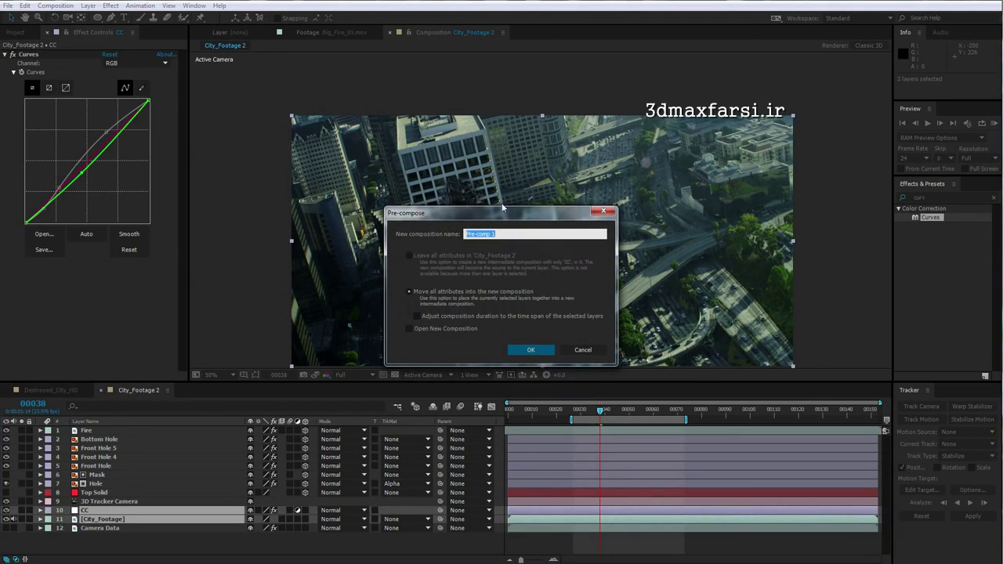
pyautogui.write('BG Plate')
pyautogui.click(536, 352)
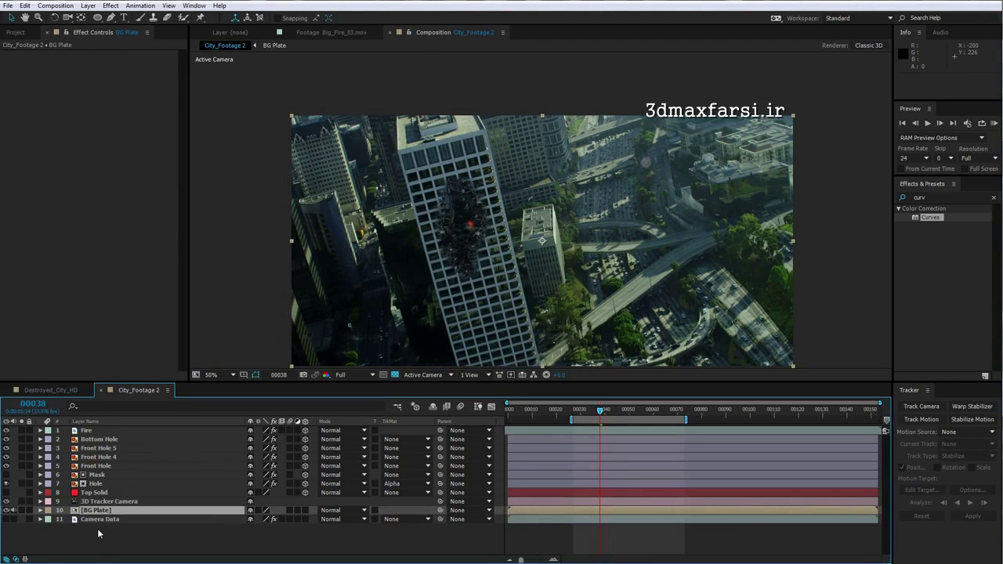
pyautogui.click(89, 529)
pyautogui.click(94, 510)
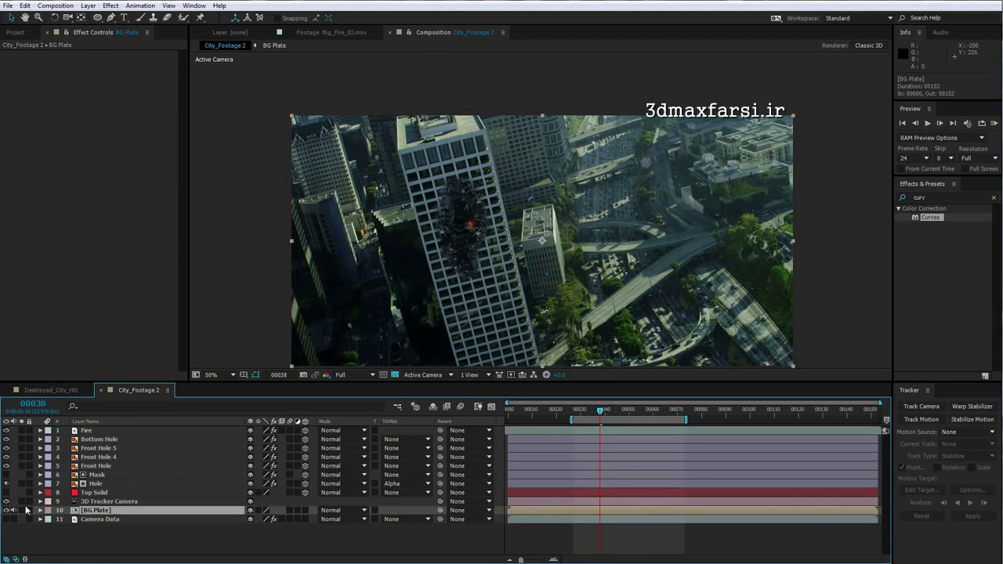
# - Set the BG Plate layer's label colour to Yellow
pyautogui.click(22, 510)
pyautogui.click(21, 510)
pyautogui.click(48, 511)
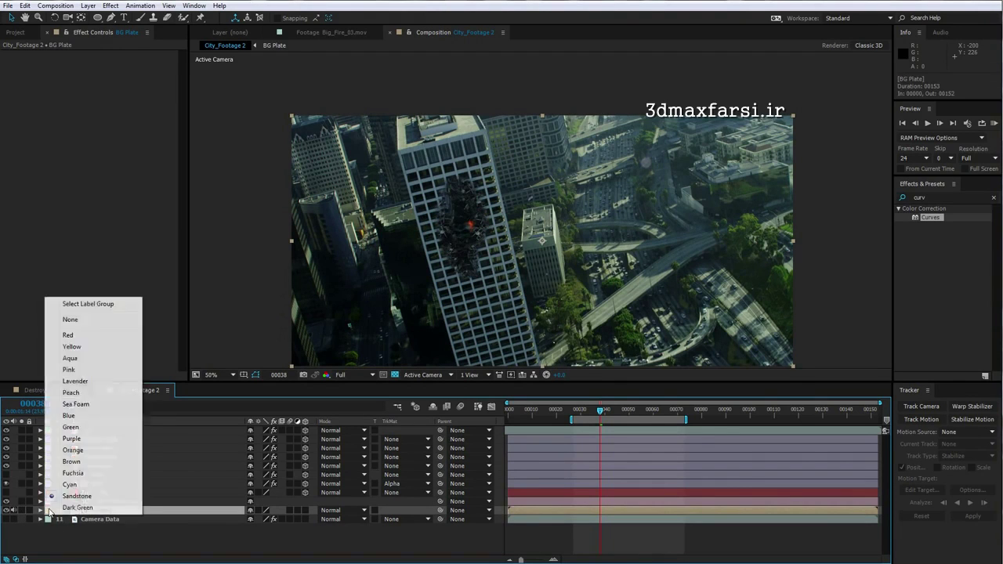
pyautogui.click(71, 346)
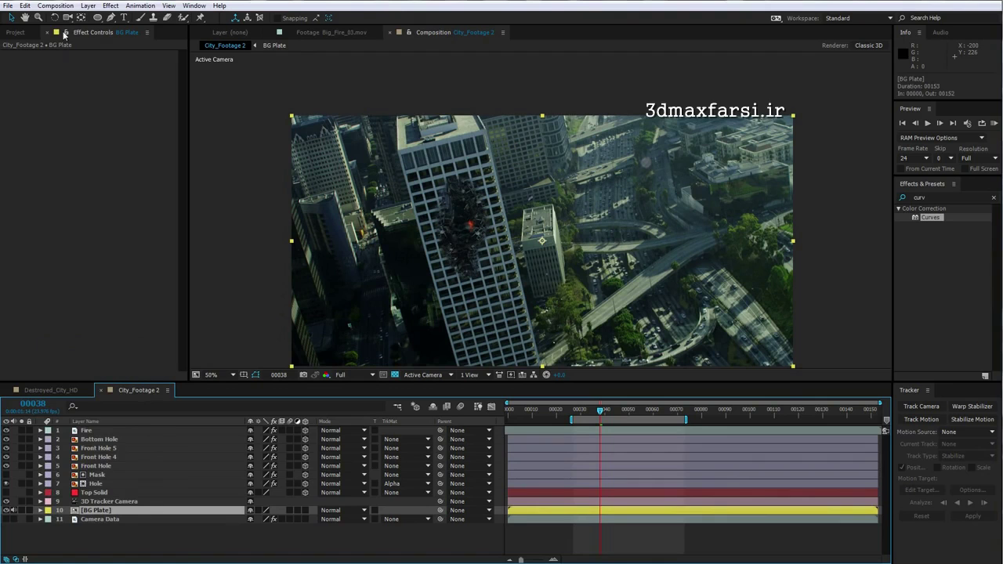
# - Duplicate the BG Plate layer and move the copy above Fire, to the top of the layer stack
pyautogui.click(25, 6)
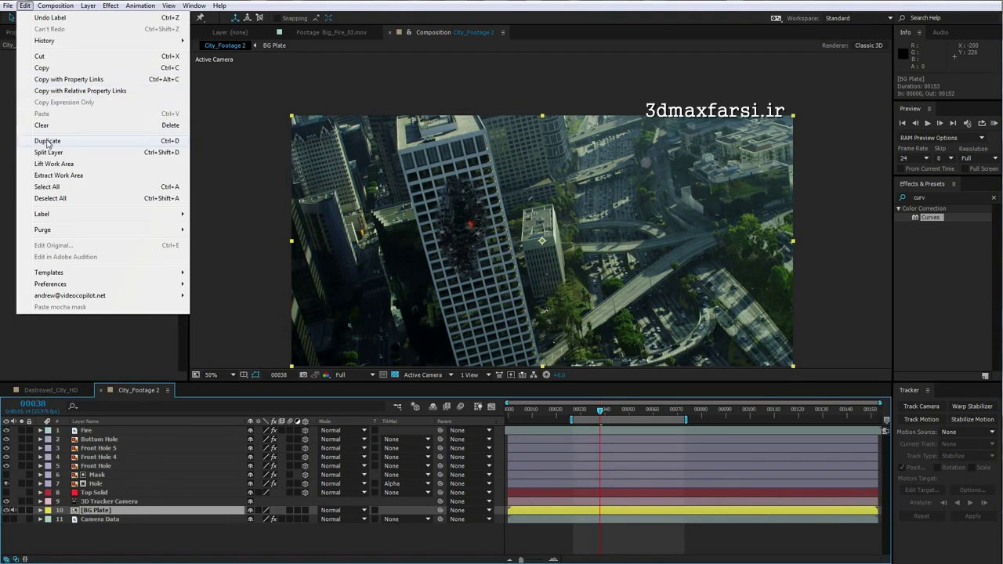
pyautogui.click(48, 141)
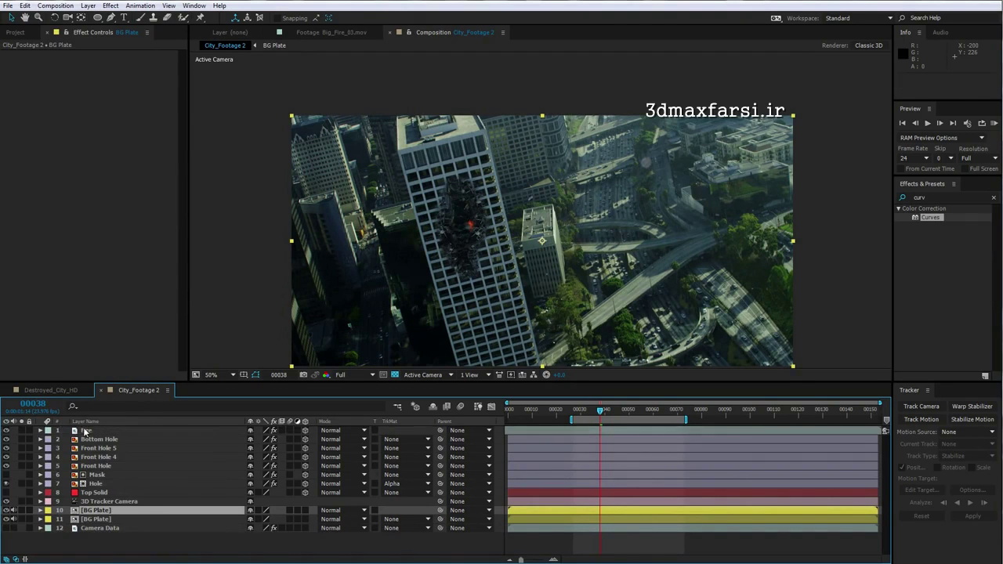
pyautogui.moveTo(85, 432); pyautogui.dragTo(85, 429)
pyautogui.click(87, 422)
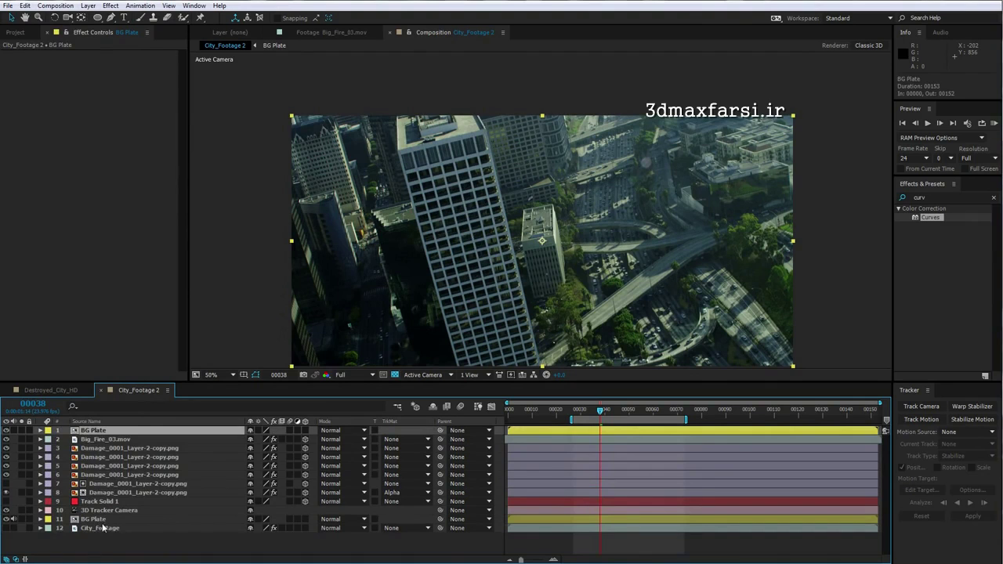
# - Create a solid from three 3D Camera Tracker points of Camera Data on the tall building's front face
pyautogui.click(91, 530)
pyautogui.click(98, 420)
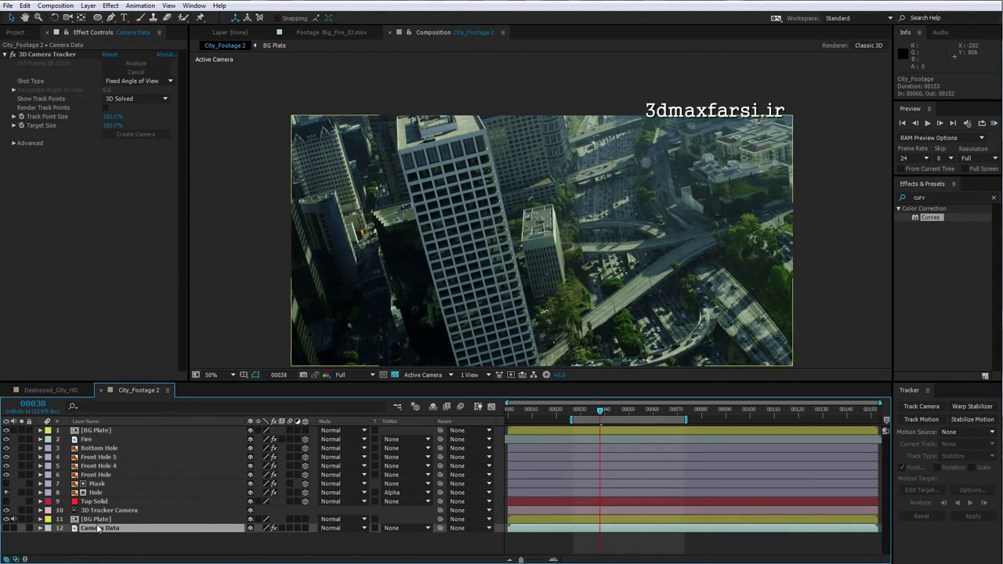
pyautogui.click(47, 55)
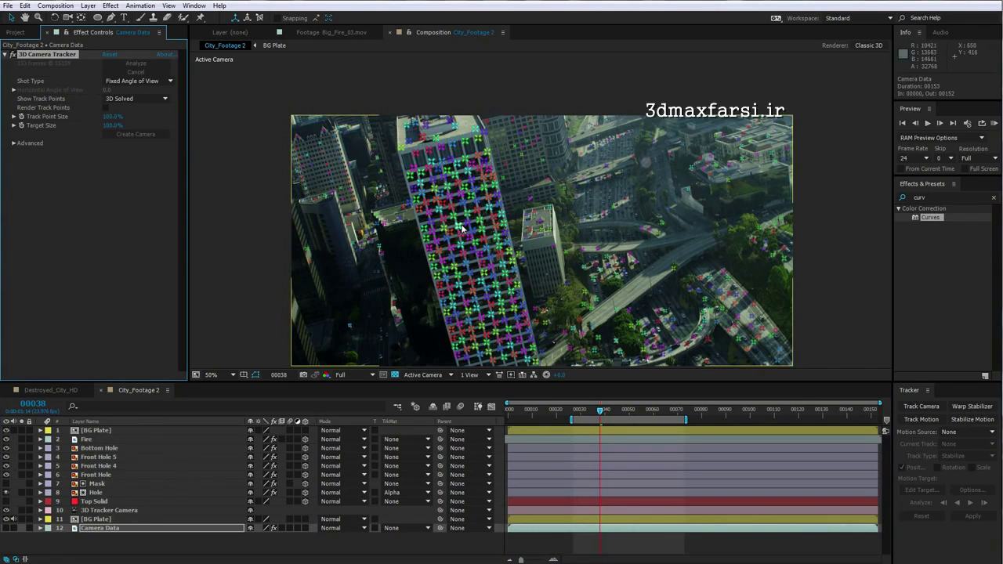
pyautogui.click(458, 182)
pyautogui.keyDown('shift'); pyautogui.click(443, 260); pyautogui.keyUp('shift')
pyautogui.keyDown('shift'); pyautogui.click(500, 254); pyautogui.keyUp('shift')
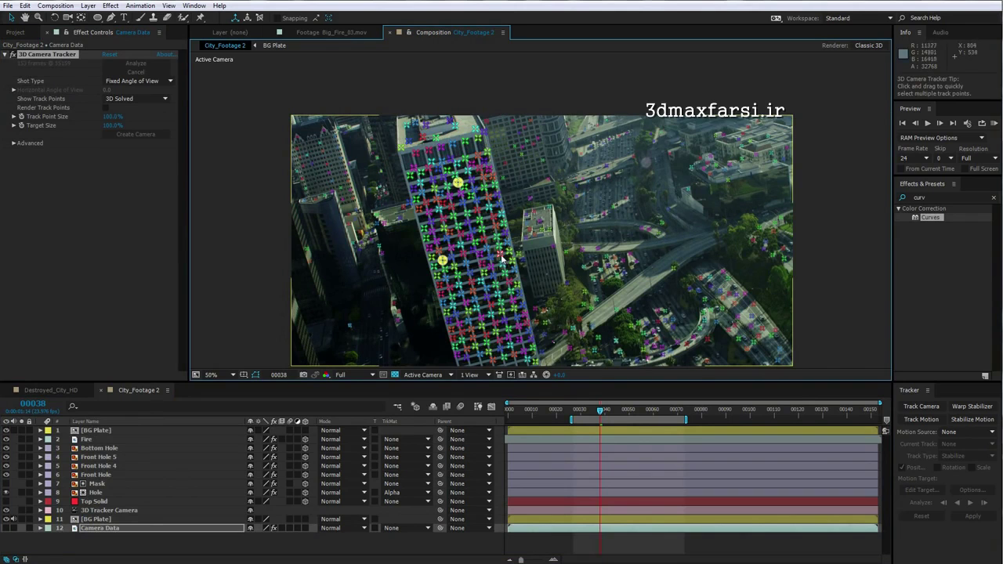
pyautogui.rightClick(460, 220)
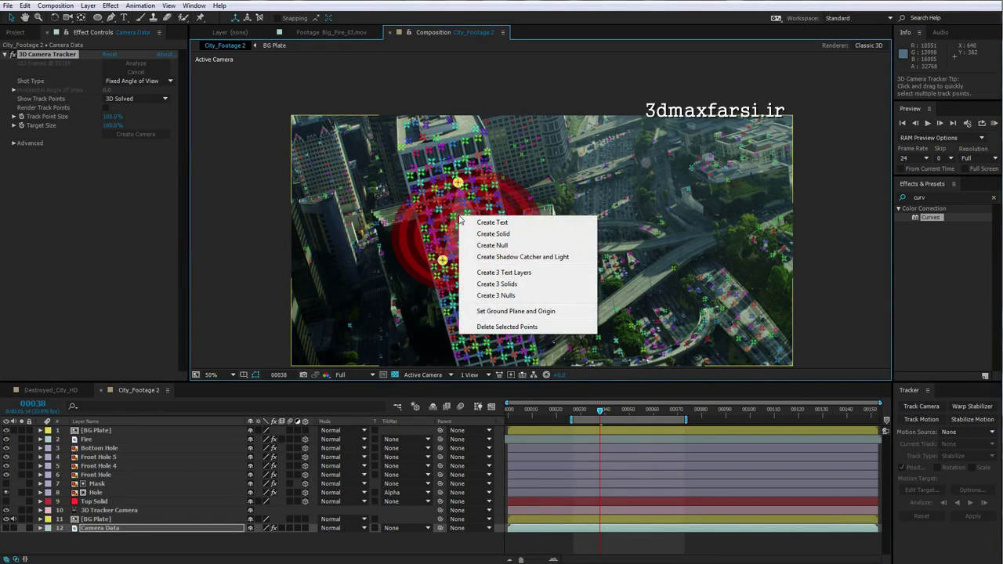
pyautogui.click(502, 236)
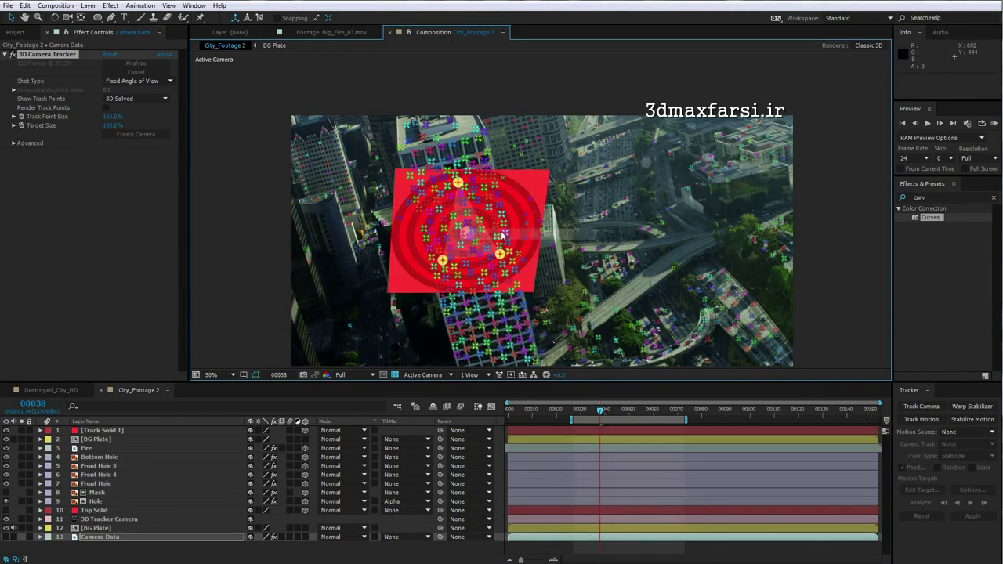
# - Rename the new track solid Beams
pyautogui.click(101, 430)
pyautogui.press('Return')
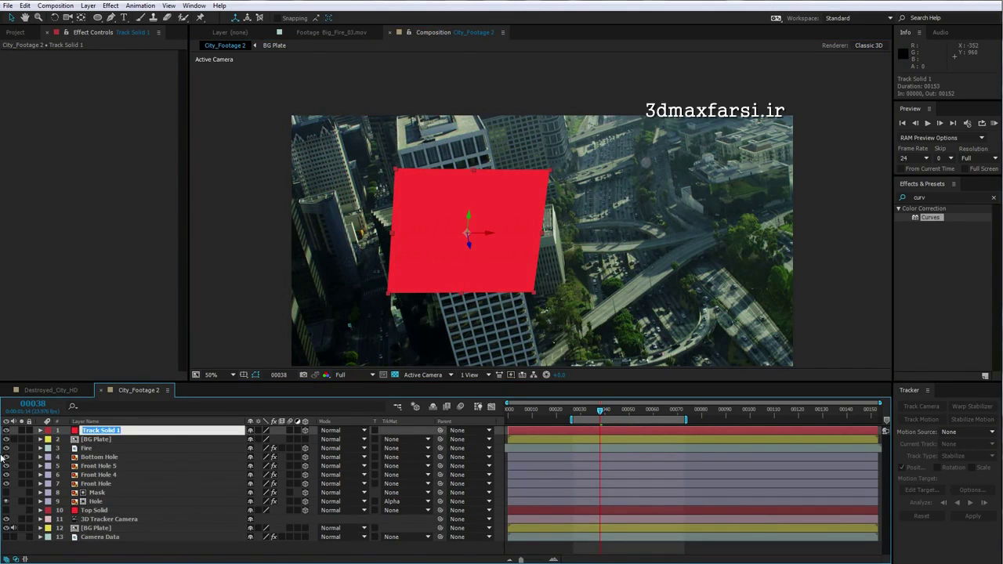
pyautogui.write('Beams')
pyautogui.press('Return')
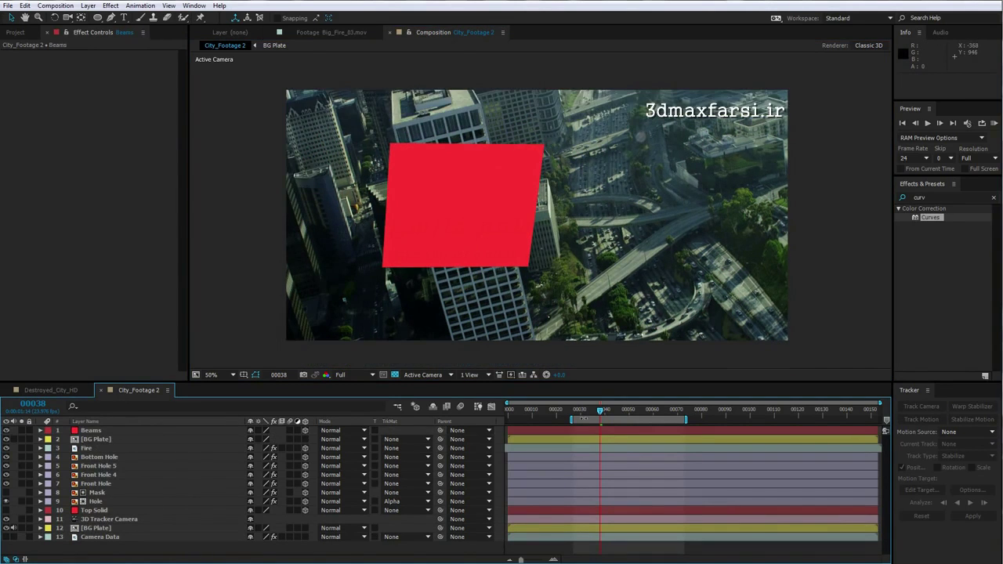
# - Scale the Beams solid to about 111% and rotate it to line up with the tall building's tilted facade
pyautogui.moveTo(596, 411)
pyautogui.mouseDown()
pyautogui.moveTo(656, 411)
pyautogui.moveTo(605, 412)
pyautogui.mouseUp()
pyautogui.click(91, 431)
pyautogui.moveTo(527, 270); pyautogui.dragTo(535, 277)
pyautogui.press('w')
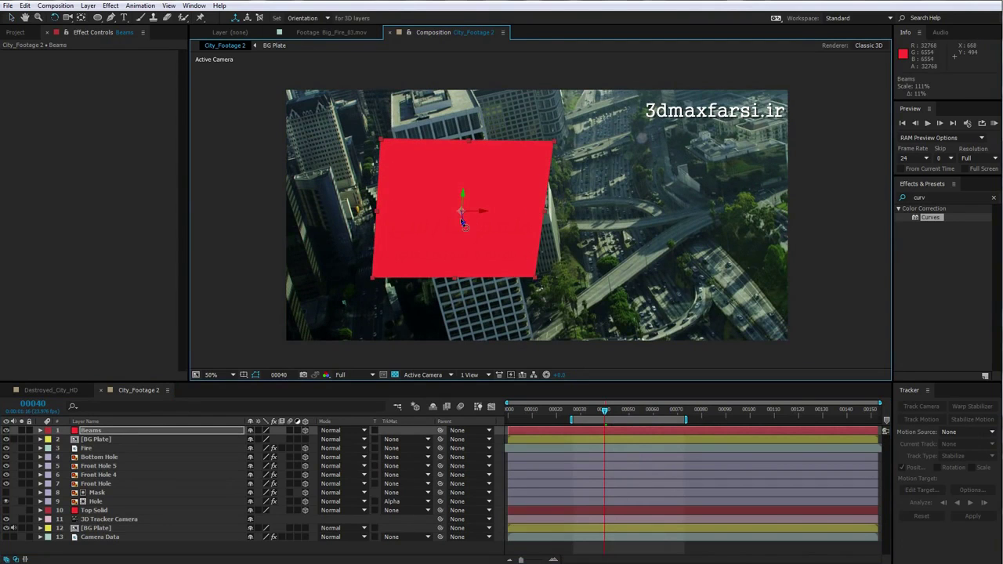
pyautogui.moveTo(461, 212); pyautogui.dragTo(459, 214)
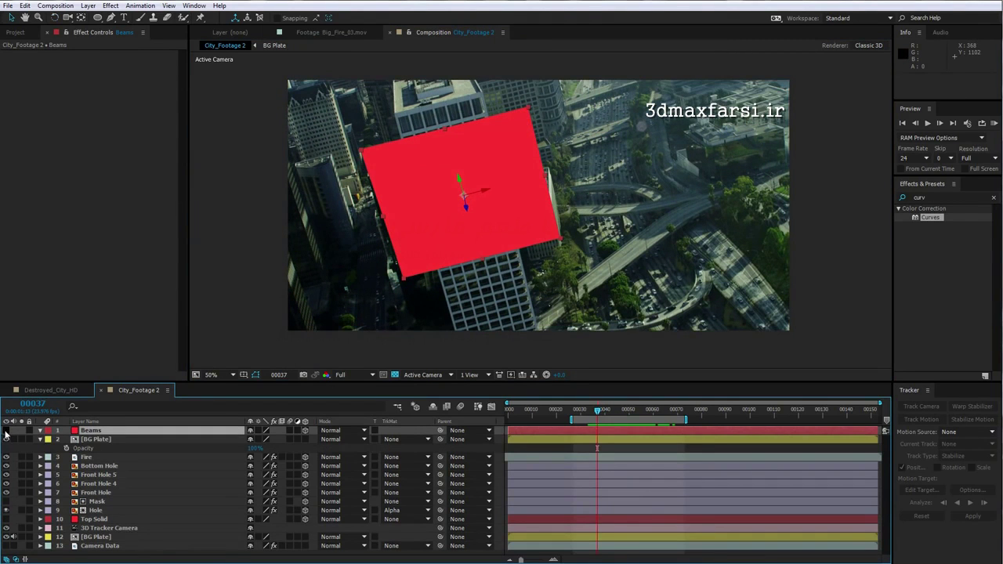
# - Hide the Beams layer and draw a closed six-point pen mask on it around a horizontal beam on the building's left side
pyautogui.click(6, 431)
pyautogui.click(111, 18)
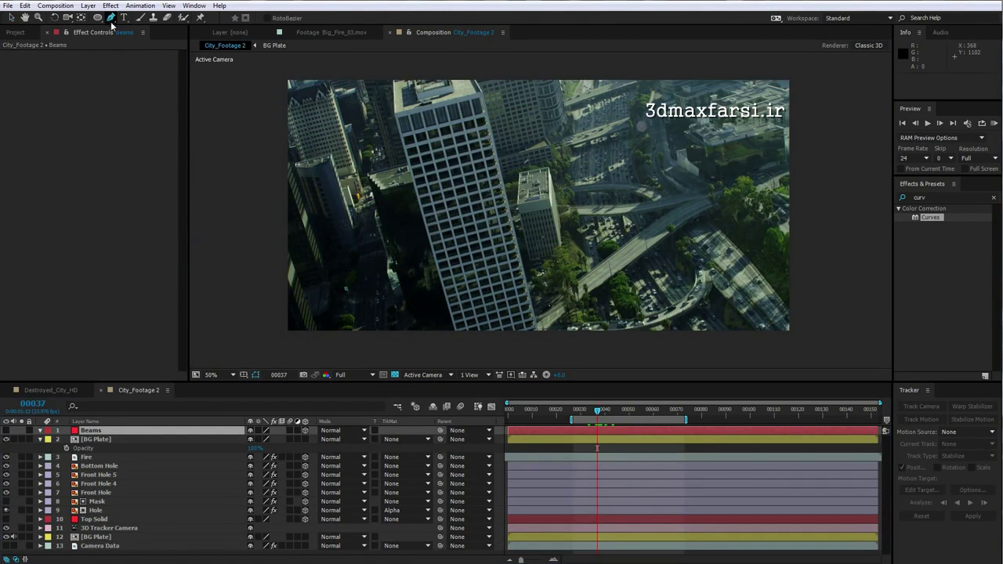
pyautogui.click(86, 433)
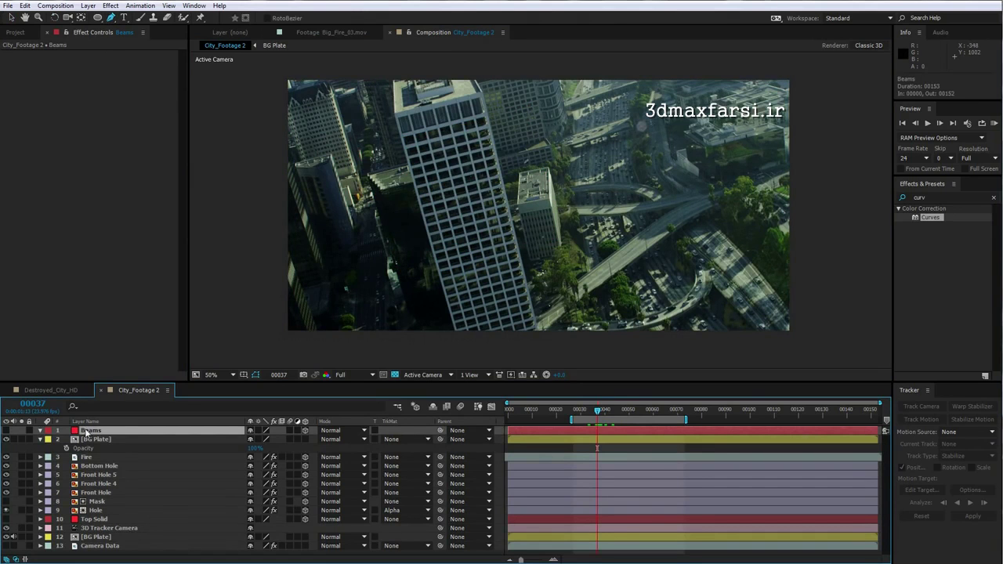
pyautogui.scroll(2, 388, 143)
pyautogui.press('h')
pyautogui.moveTo(354, 164); pyautogui.dragTo(409, 247)
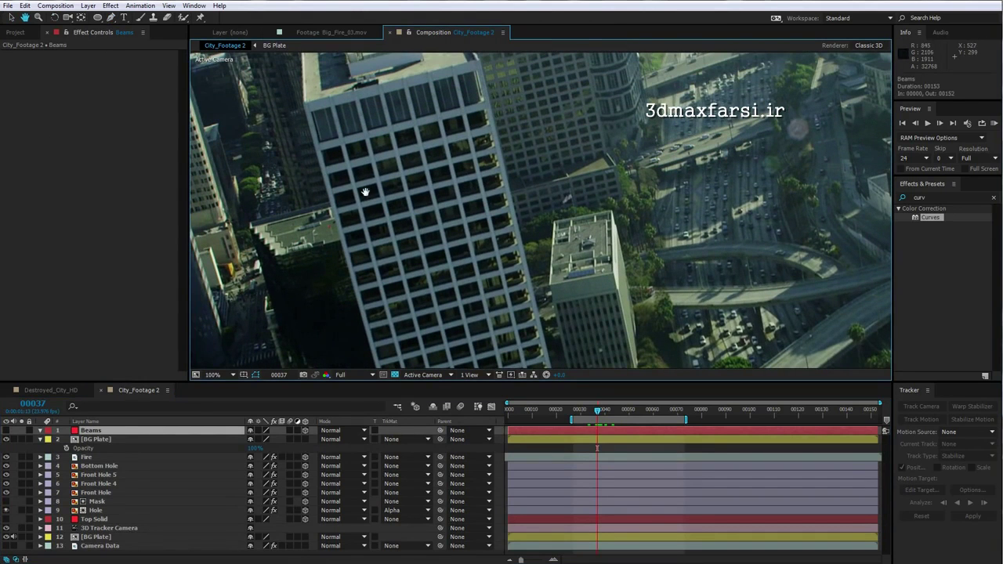
pyautogui.press('g')
pyautogui.click(353, 205)
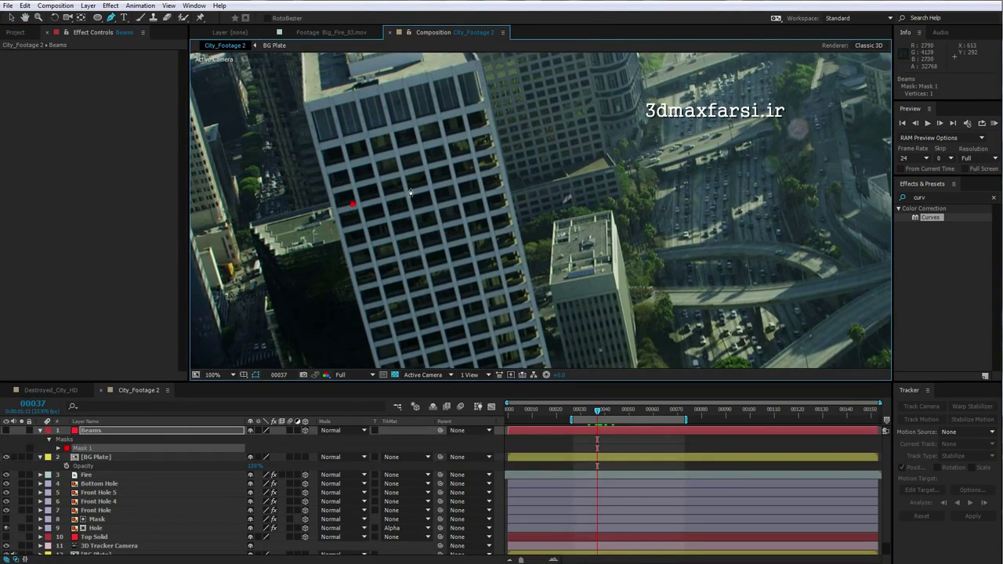
pyautogui.click(413, 192)
pyautogui.press('.')
pyautogui.press('h')
pyautogui.moveTo(398, 228); pyautogui.dragTo(515, 235)
pyautogui.press('g')
pyautogui.click(409, 183)
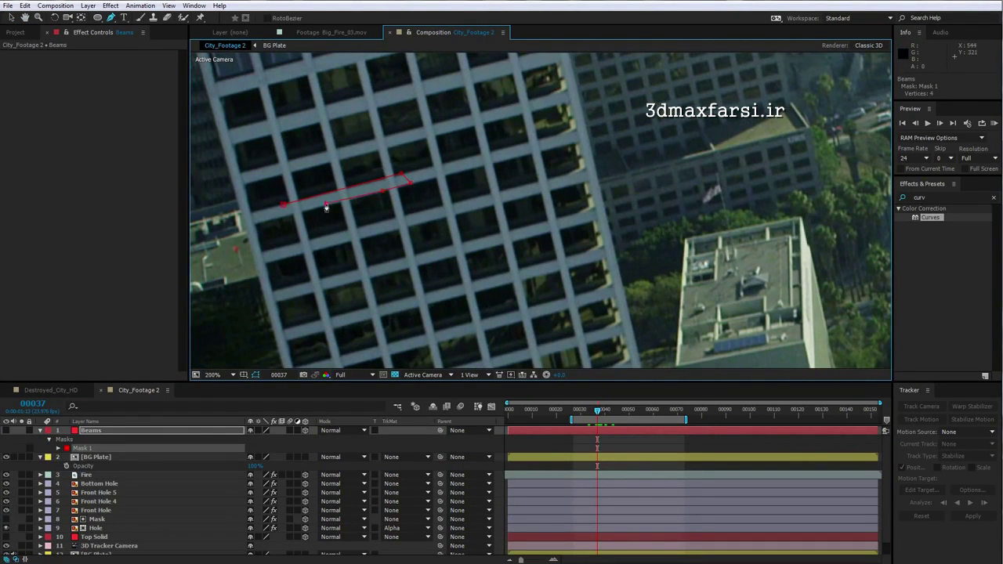
pyautogui.click(283, 210)
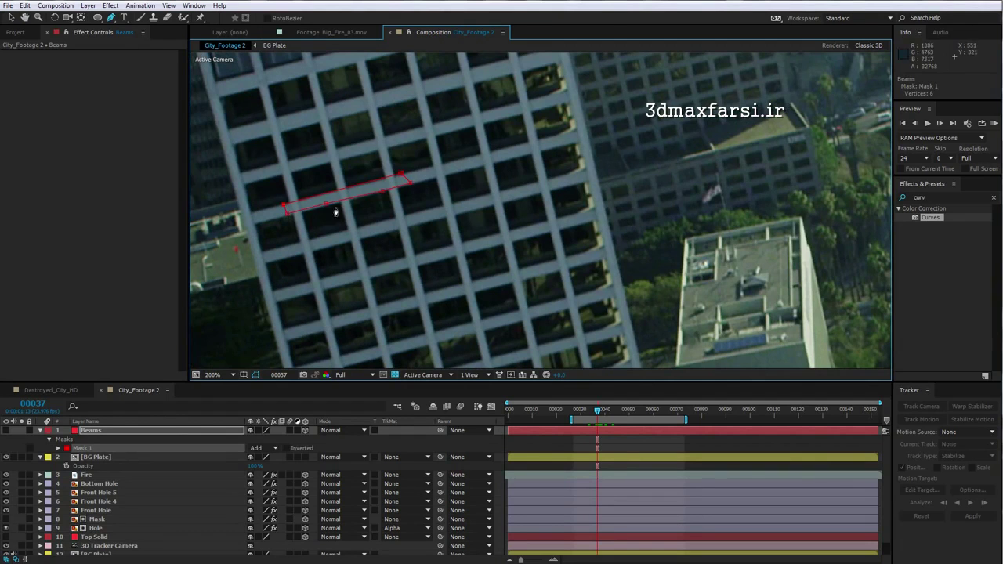
# - Temporarily hide the upper BG Plate layer to check the beam mask against the damage beneath
pyautogui.press(',')
pyautogui.click(5, 457)
pyautogui.press('.')
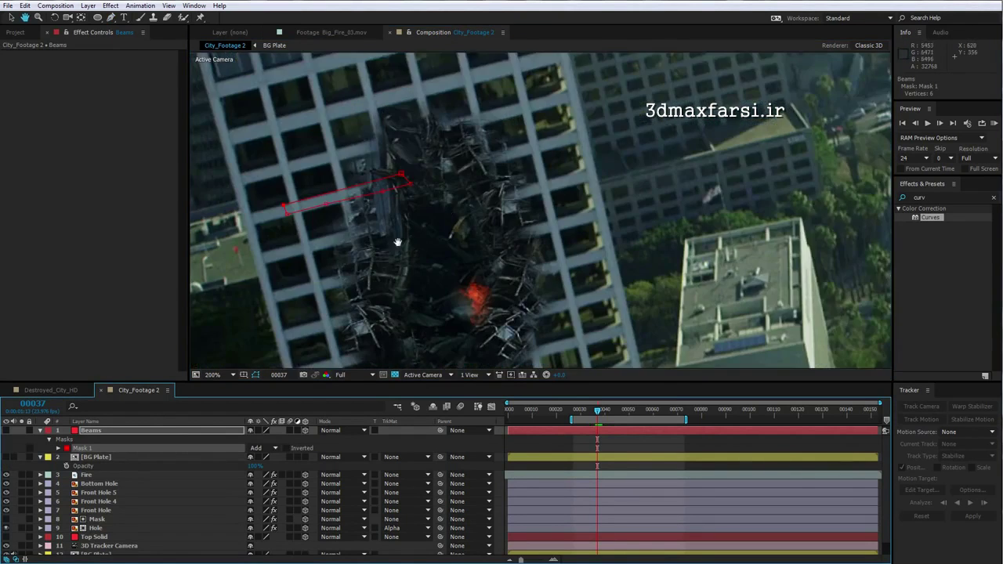
pyautogui.moveTo(398, 243); pyautogui.dragTo(481, 214)
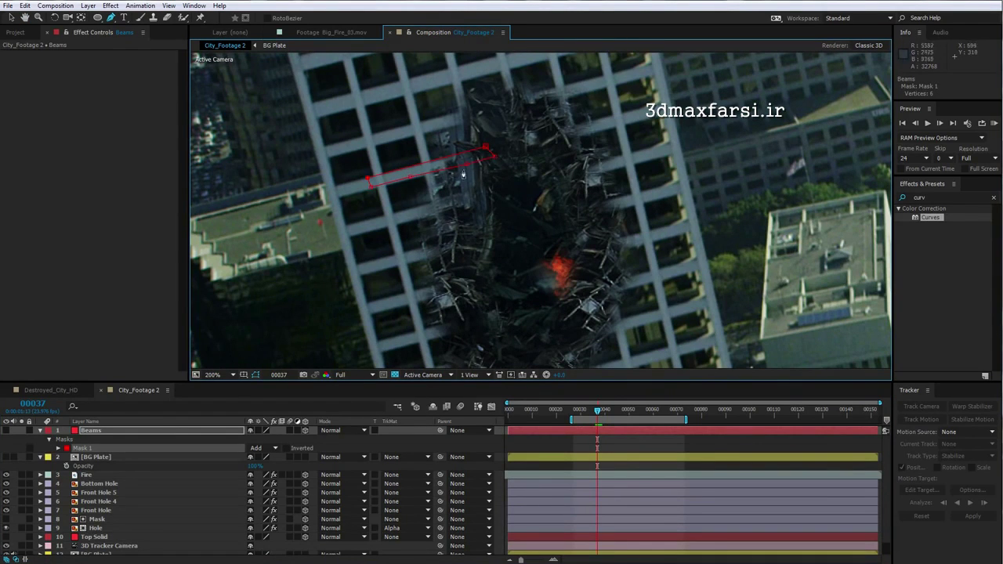
pyautogui.click(7, 457)
# - Set the upper BG Plate layer's track matte to Alpha Matte "Beams"
pyautogui.click(93, 457)
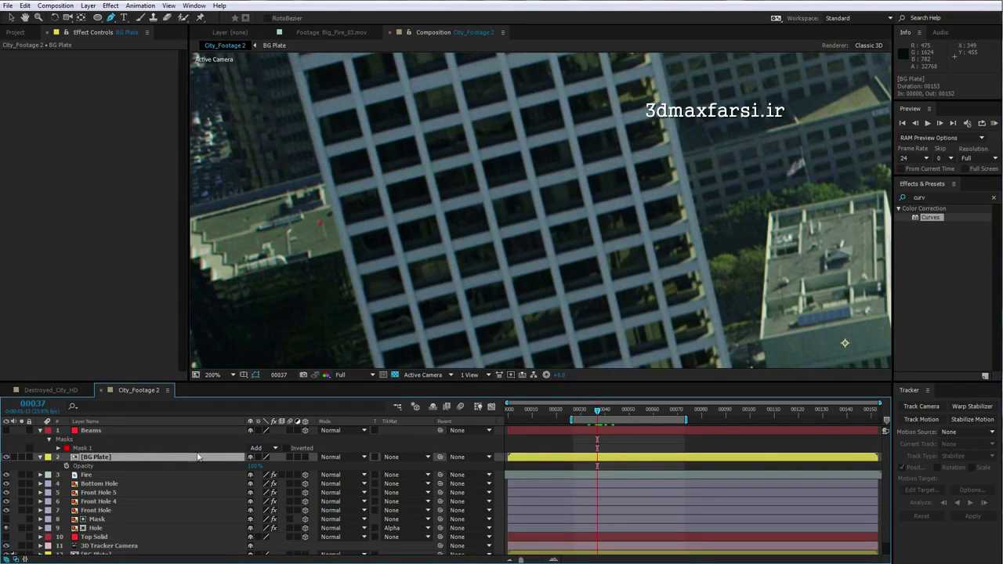
pyautogui.click(401, 457)
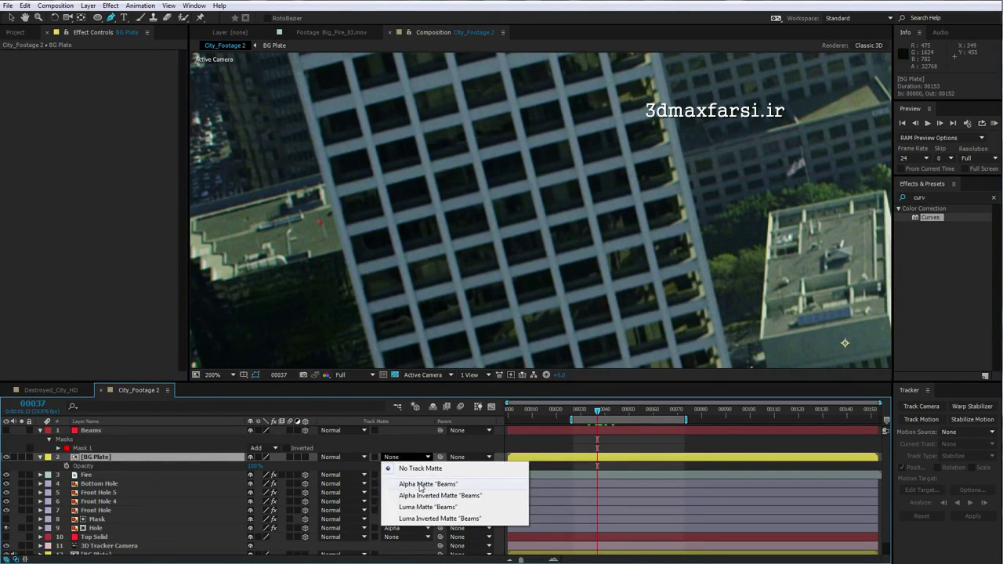
pyautogui.click(421, 484)
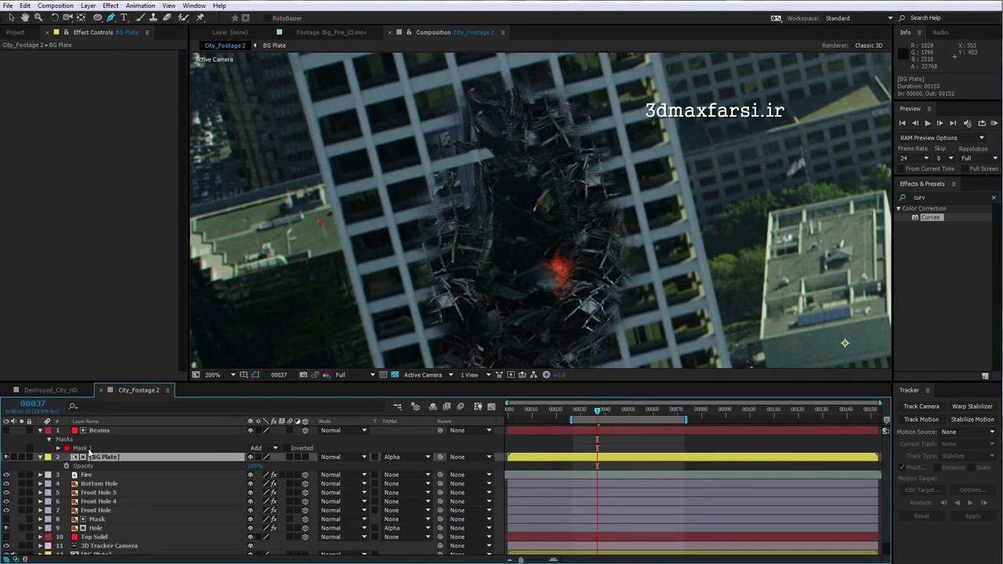
# - Draw a second closed pen mask on Beams at frame 39 around a short horizontal beam at the hole's right edge
pyautogui.click(112, 428)
pyautogui.moveTo(597, 420); pyautogui.dragTo(602, 422)
pyautogui.press(',')
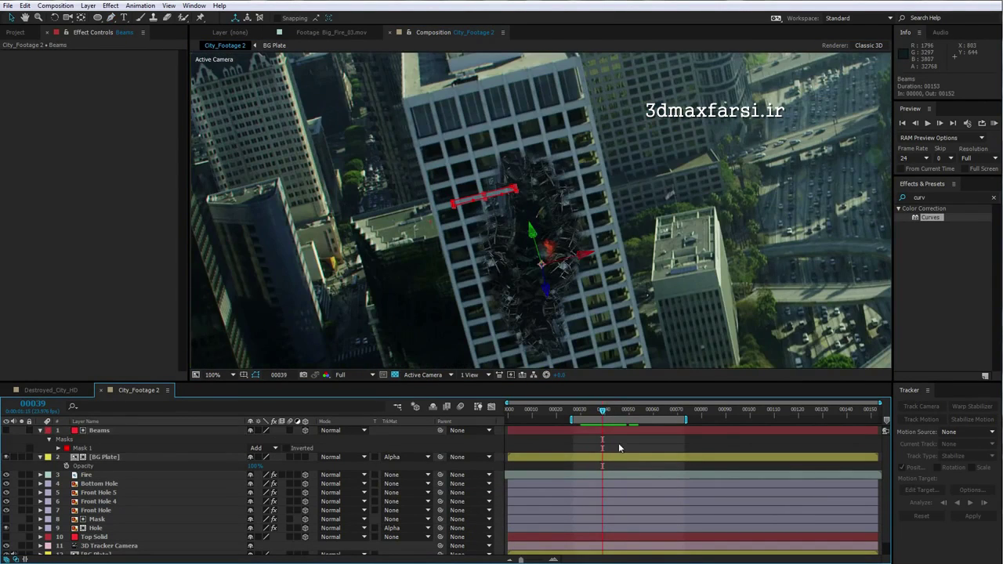
pyautogui.press('.')
pyautogui.click(110, 18)
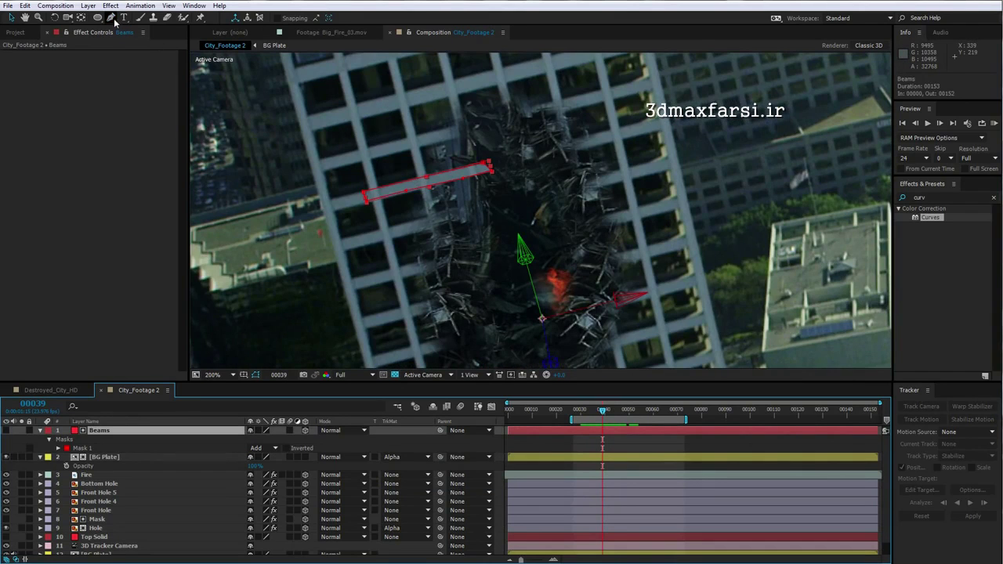
pyautogui.moveTo(586, 237); pyautogui.dragTo(548, 216)
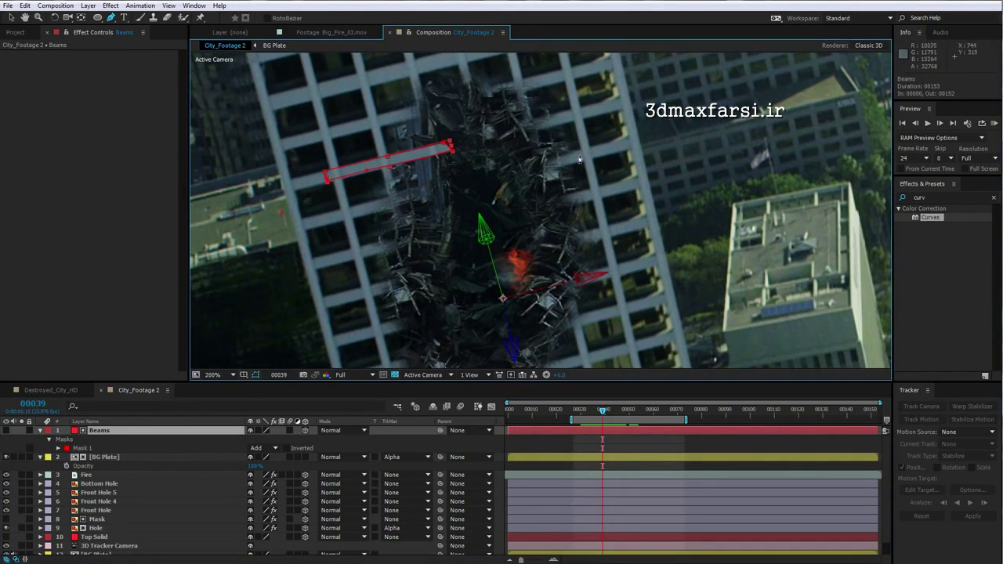
pyautogui.click(580, 151)
pyautogui.click(522, 167)
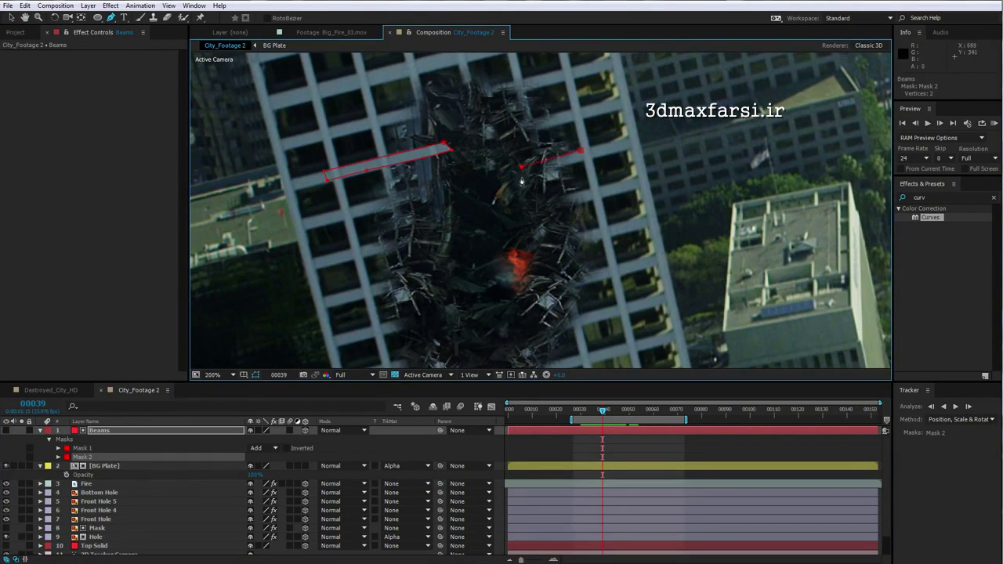
pyautogui.click(581, 153)
# - Draw a third closed mask on Beams as a jagged broken beam one floor below the second
pyautogui.moveTo(583, 230); pyautogui.dragTo(563, 218)
pyautogui.scroll(1, 560, 211)
pyautogui.click(593, 187)
pyautogui.click(564, 196)
pyautogui.click(555, 208)
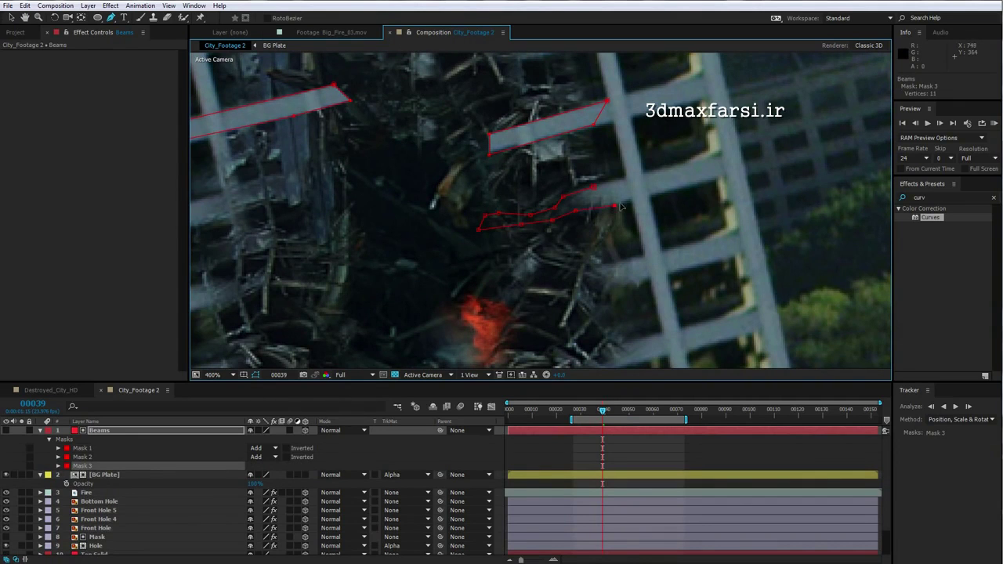
pyautogui.click(593, 188)
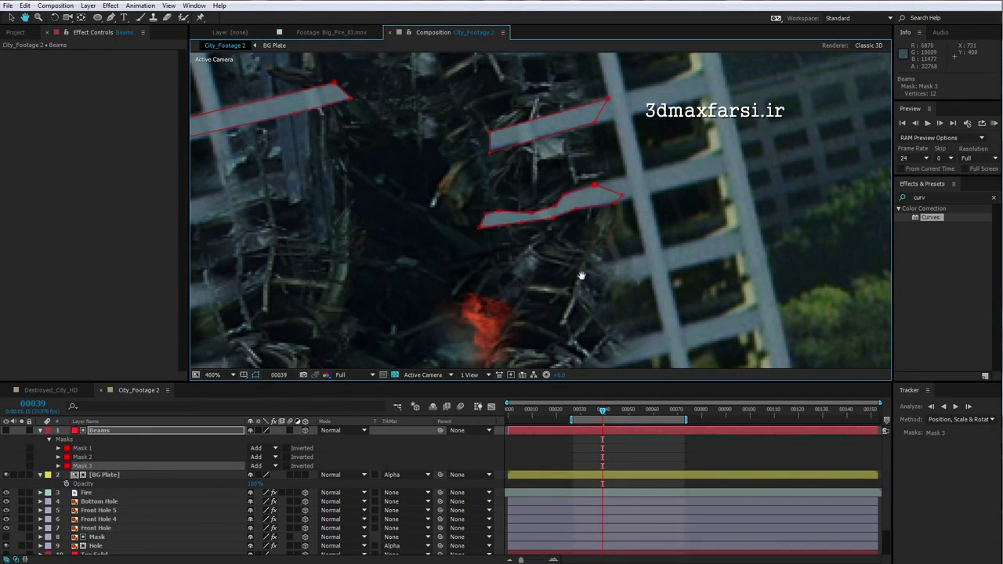
# - Draw a fourth closed mask on Beams around the next beam stub down on the hole's right side
pyautogui.moveTo(578, 291); pyautogui.dragTo(592, 179)
pyautogui.click(649, 151)
pyautogui.click(579, 167)
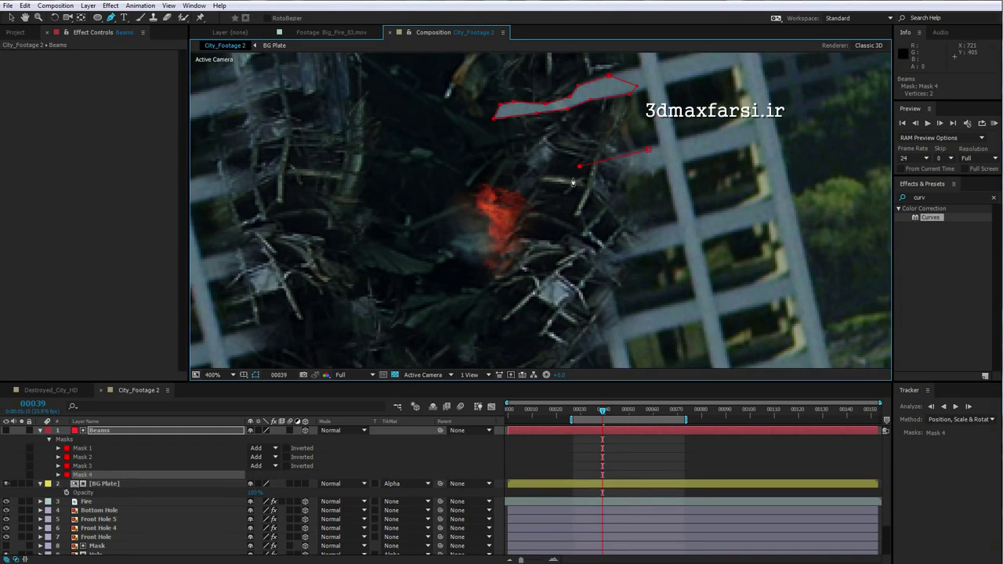
pyautogui.click(649, 151)
# - Finish the fourth Beams mask and draw a fifth closed mask around a broken vertical beam at the hole's upper edge
pyautogui.moveTo(615, 171); pyautogui.dragTo(618, 196)
pyautogui.press('F2')
pyautogui.scroll(-2, 509, 179)
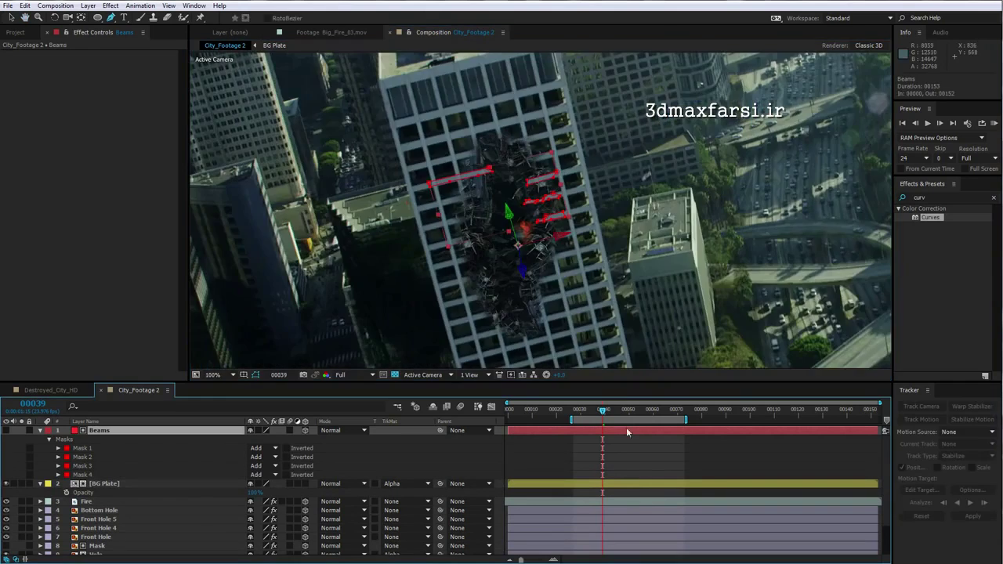
pyautogui.moveTo(509, 178); pyautogui.dragTo(558, 255)
pyautogui.scroll(1, 565, 257)
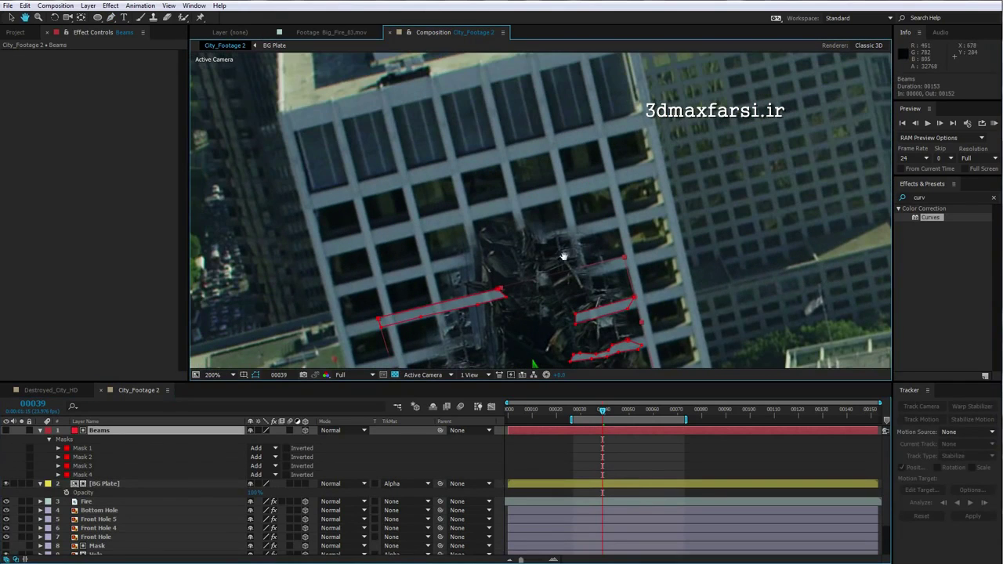
pyautogui.click(515, 210)
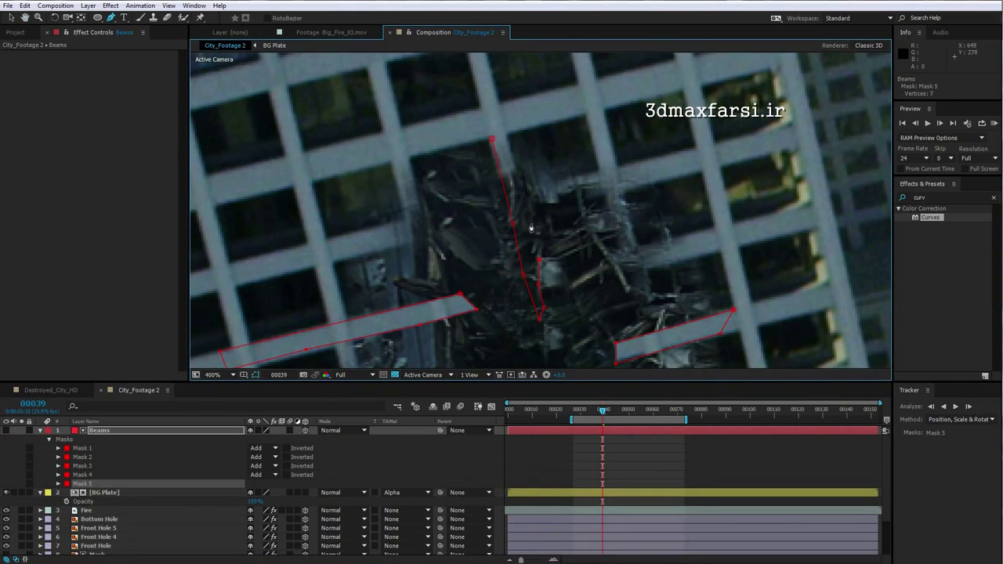
pyautogui.click(492, 141)
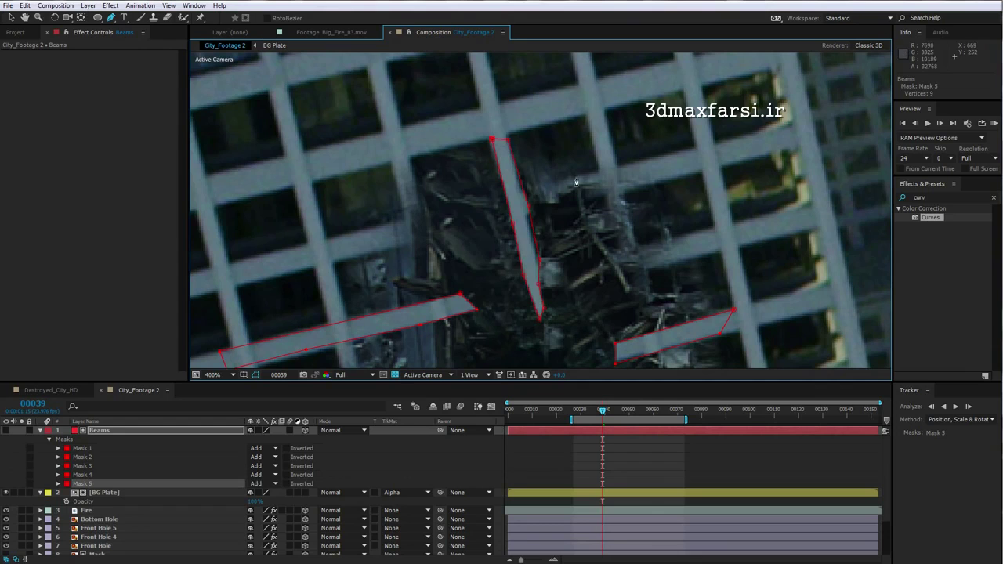
# - Draw a sixth closed mask on Beams around the horizontal beam crossing the broken vertical one at the hole's top
pyautogui.click(576, 179)
pyautogui.click(493, 203)
pyautogui.click(548, 207)
pyautogui.click(586, 197)
pyautogui.click(578, 178)
pyautogui.click(635, 445)
pyautogui.press('space')
# - Draw further closed masks on Beams around the broken horizontal beam stubs down the hole's left side
pyautogui.scroll(-1, 561, 237)
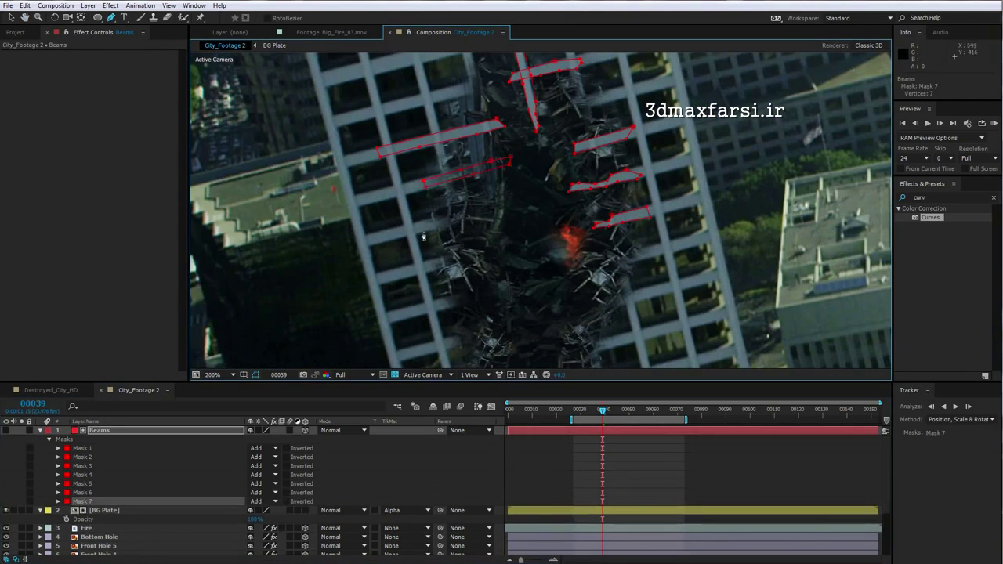
pyautogui.click(517, 206)
pyautogui.click(419, 230)
pyautogui.click(433, 260)
pyautogui.click(505, 249)
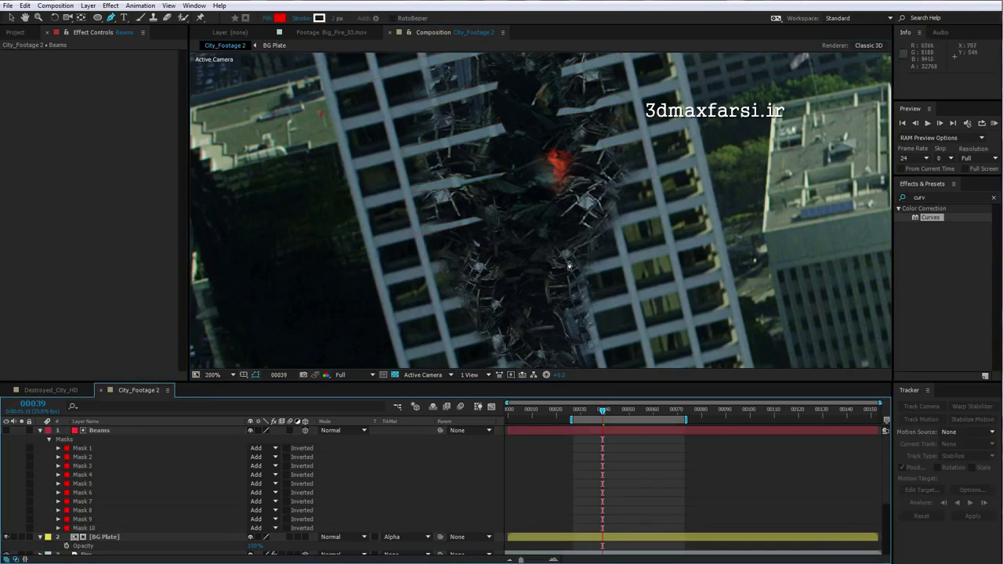
pyautogui.click(569, 266)
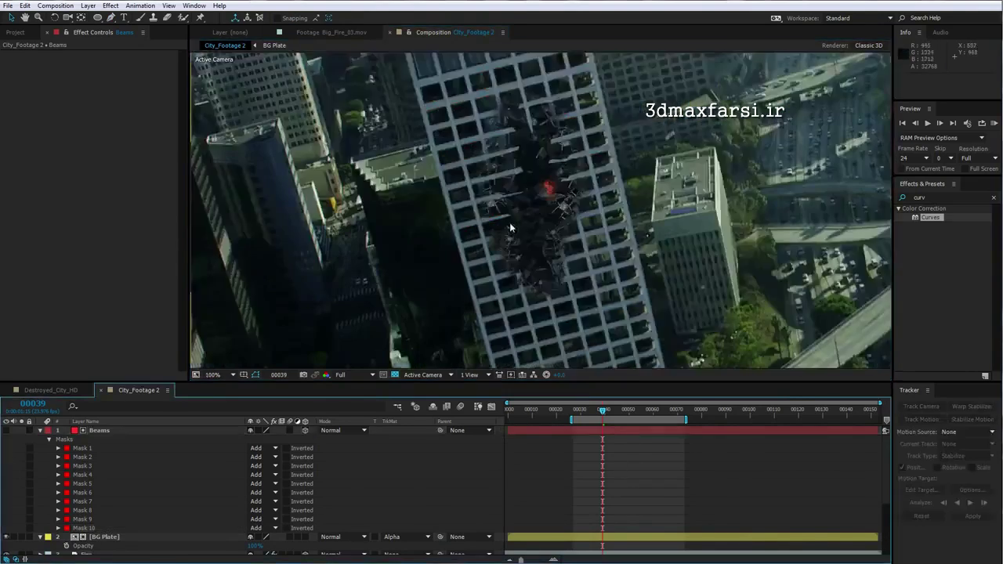
# - Inspect the masked beams in an enlarged view and with only the upper BG Plate layer soloed
pyautogui.press('`')
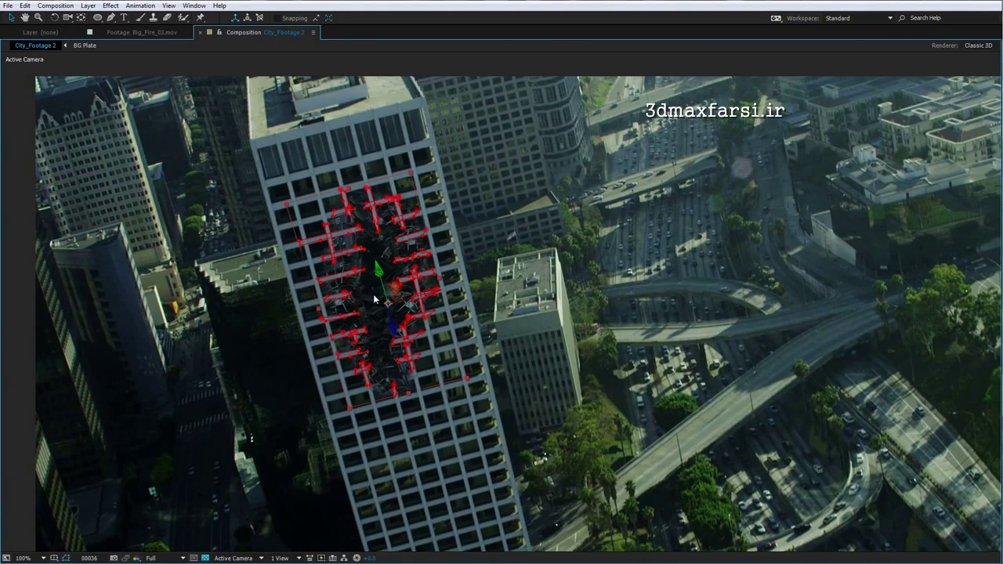
pyautogui.press('`')
pyautogui.scroll(-1, 329, 202)
pyautogui.click(103, 440)
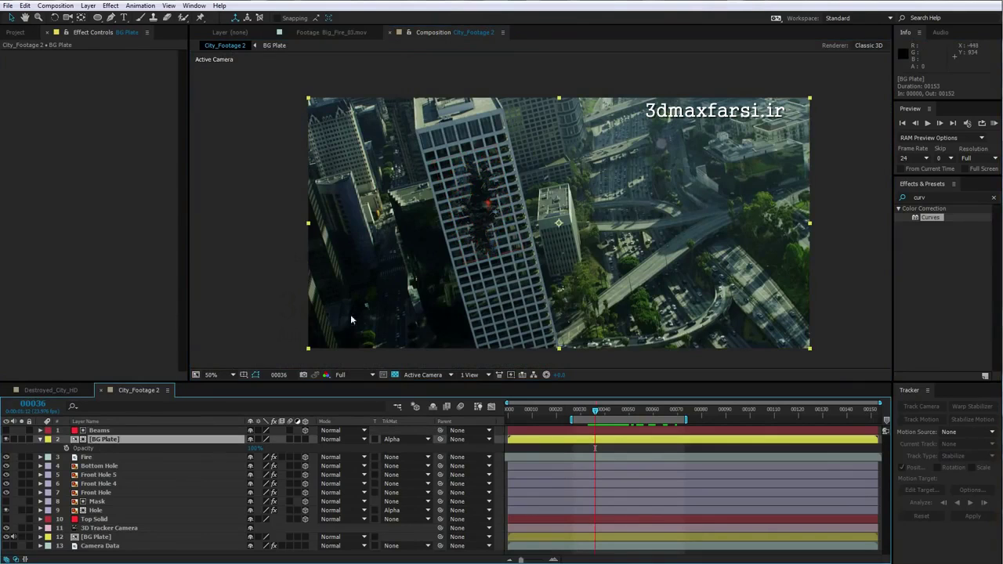
pyautogui.click(22, 440)
pyautogui.scroll(1, 433, 233)
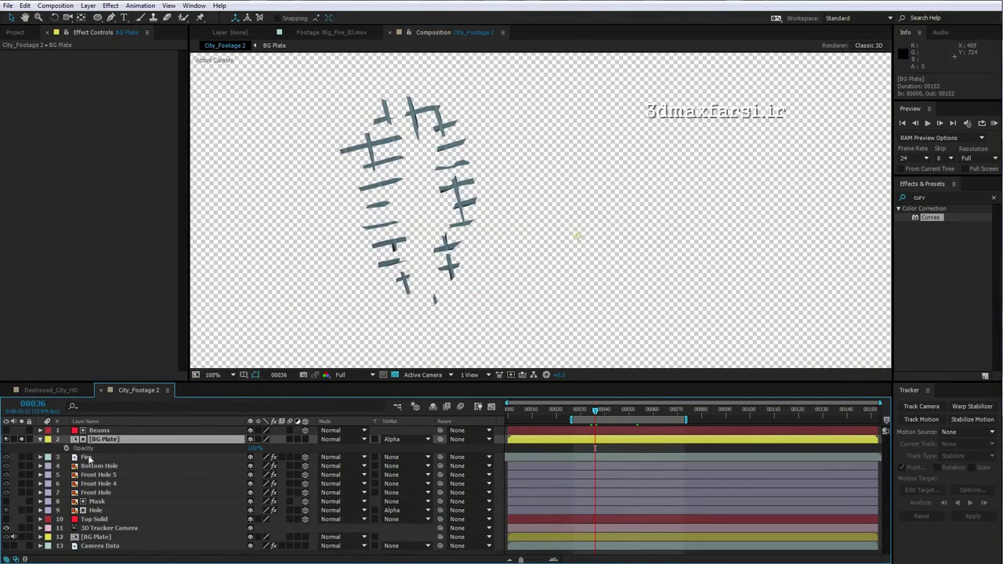
pyautogui.click(22, 440)
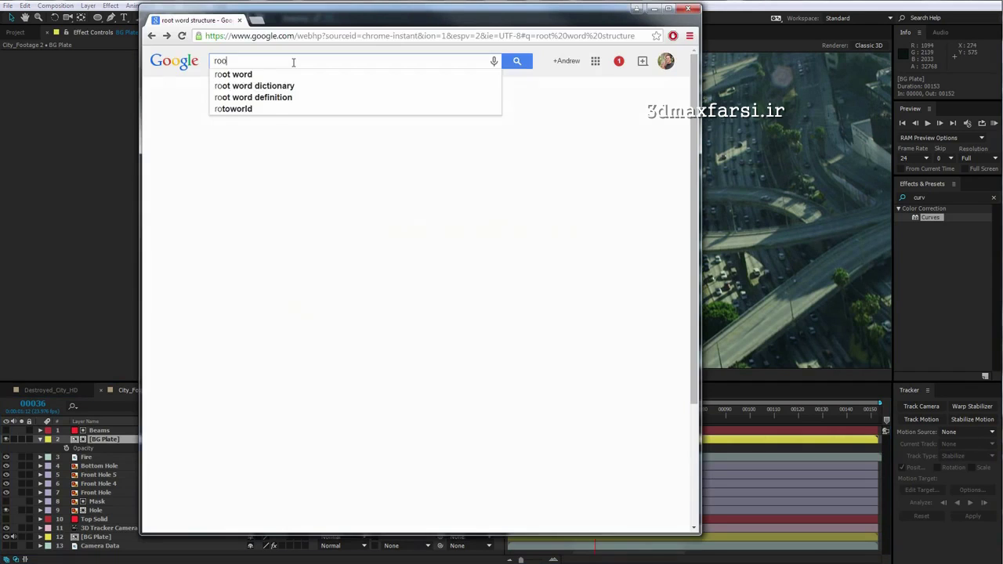
# - Switch to Chrome, search Google for "root word structure" and open the english-for-students.com result
pyautogui.write('w')
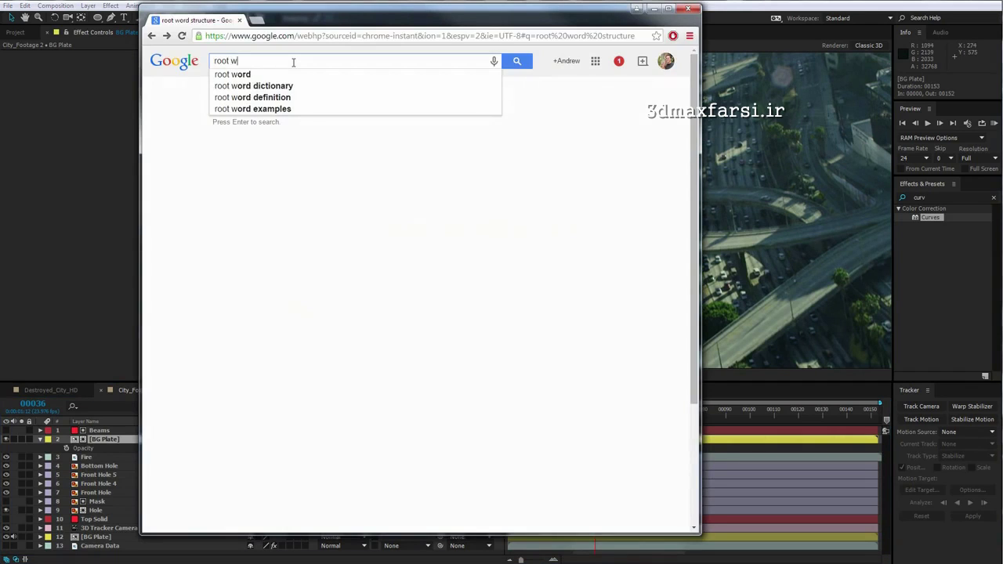
pyautogui.write('ord structure')
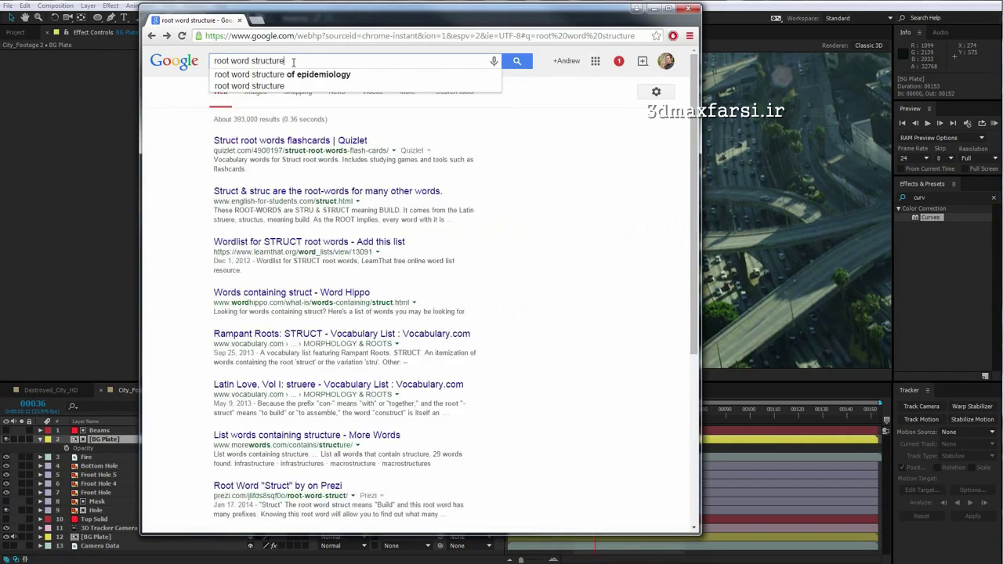
pyautogui.press('Return')
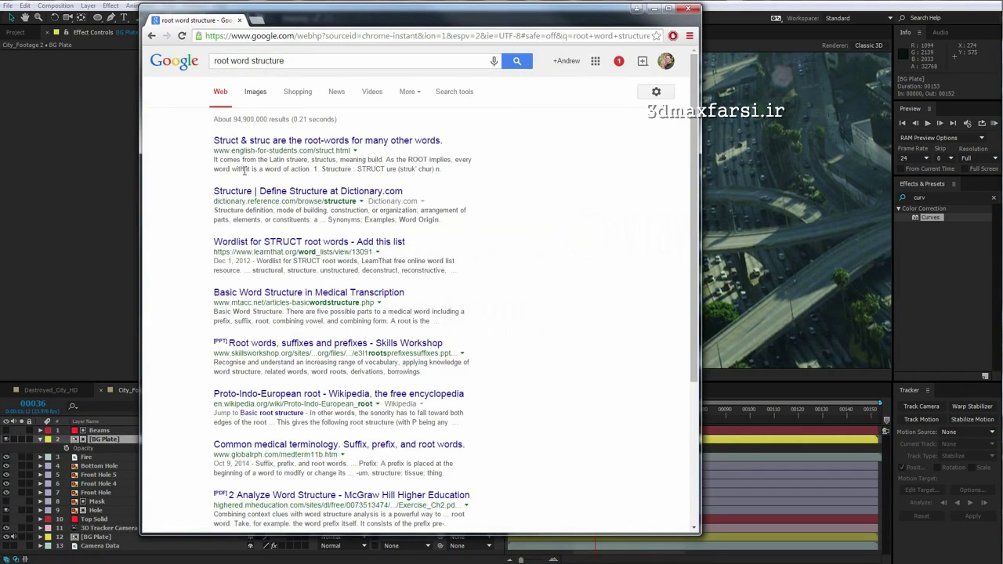
pyautogui.click(256, 144)
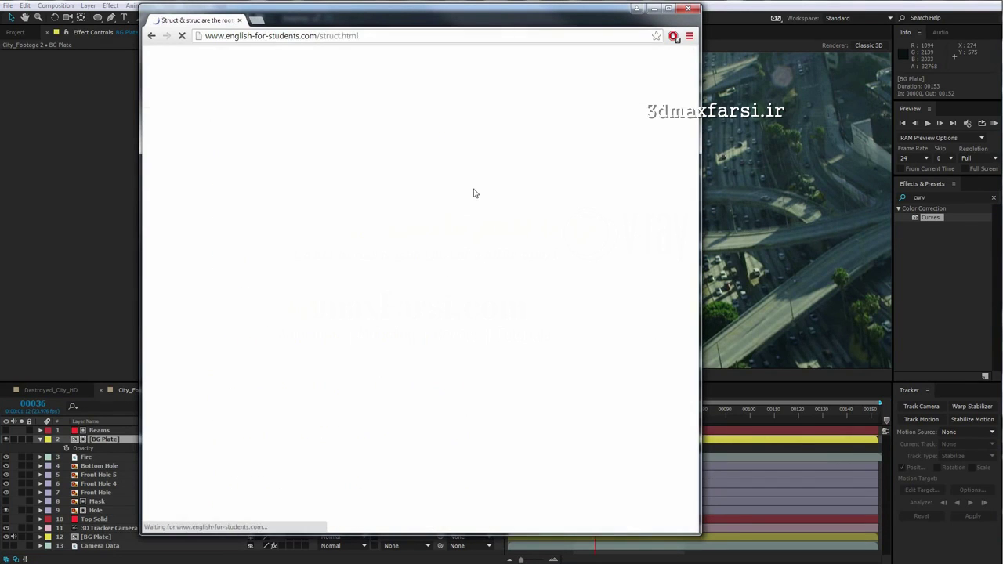
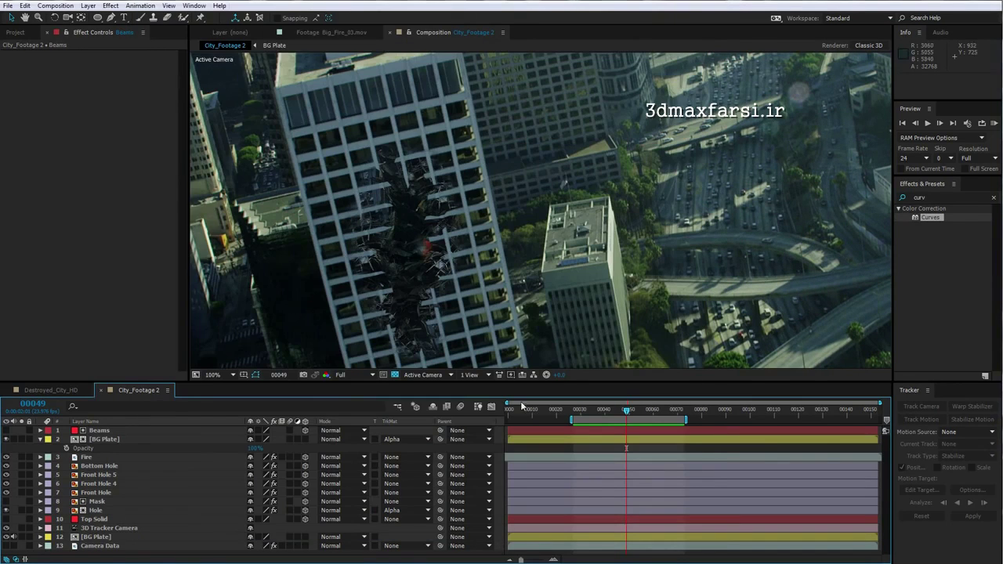
# - Find the Roughen Edges effect and apply it to the Beams layer
pyautogui.moveTo(422, 259); pyautogui.dragTo(384, 220)
pyautogui.scroll(1, 384, 219)
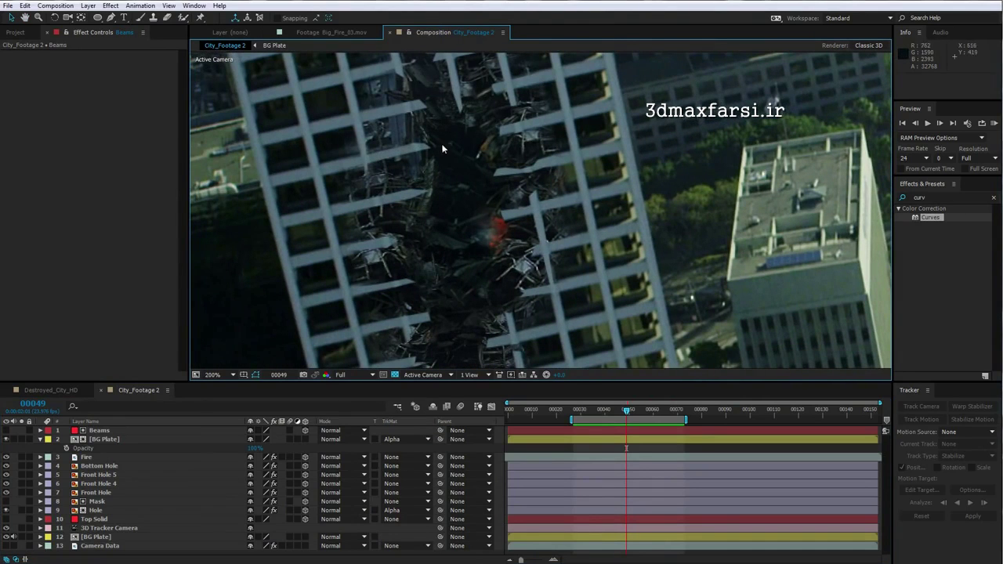
pyautogui.scroll(-1, 468, 225)
pyautogui.click(98, 430)
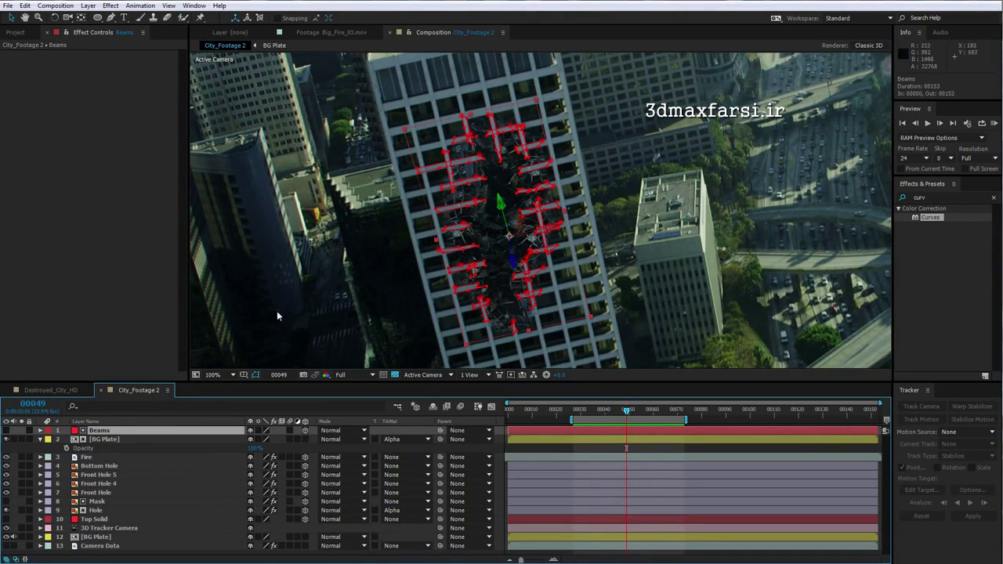
pyautogui.click(941, 197)
pyautogui.write('rough')
pyautogui.moveTo(935, 217); pyautogui.dragTo(100, 431)
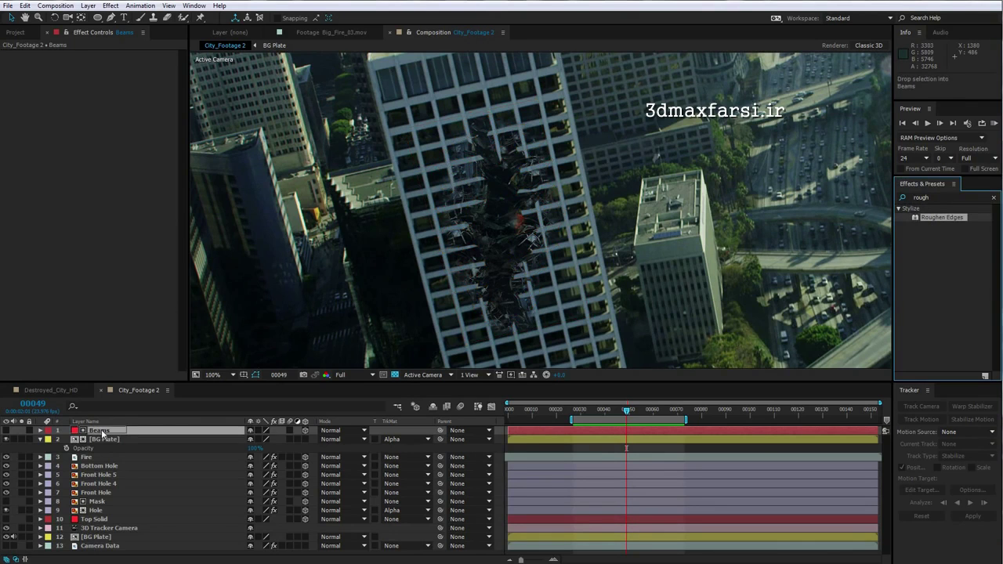
pyautogui.press('.')
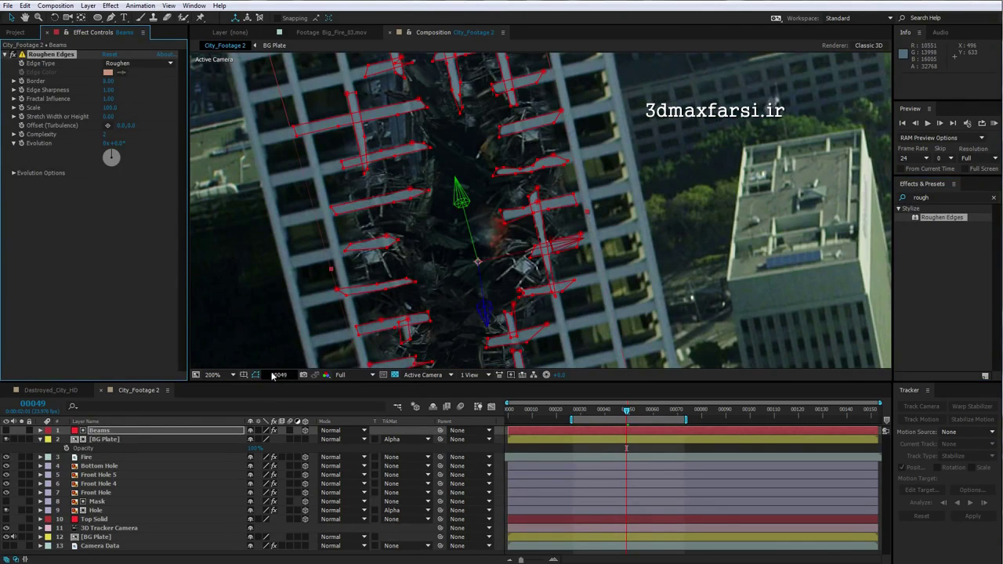
# - Compare the beam edges with the Roughen Edges effect switched off and on
pyautogui.moveTo(422, 162); pyautogui.dragTo(434, 186)
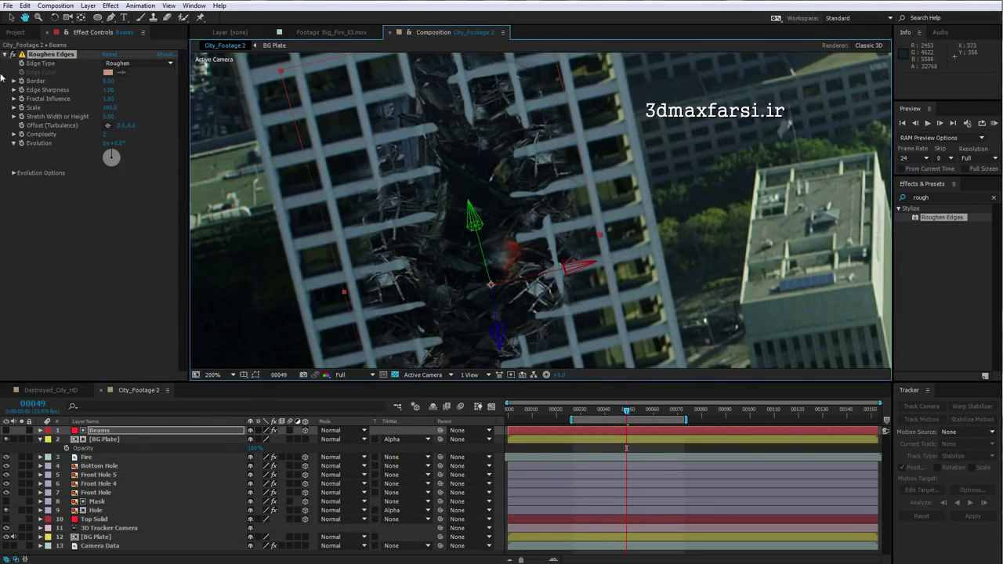
pyautogui.click(12, 55)
pyautogui.click(13, 55)
pyautogui.click(13, 55)
pyautogui.click(12, 55)
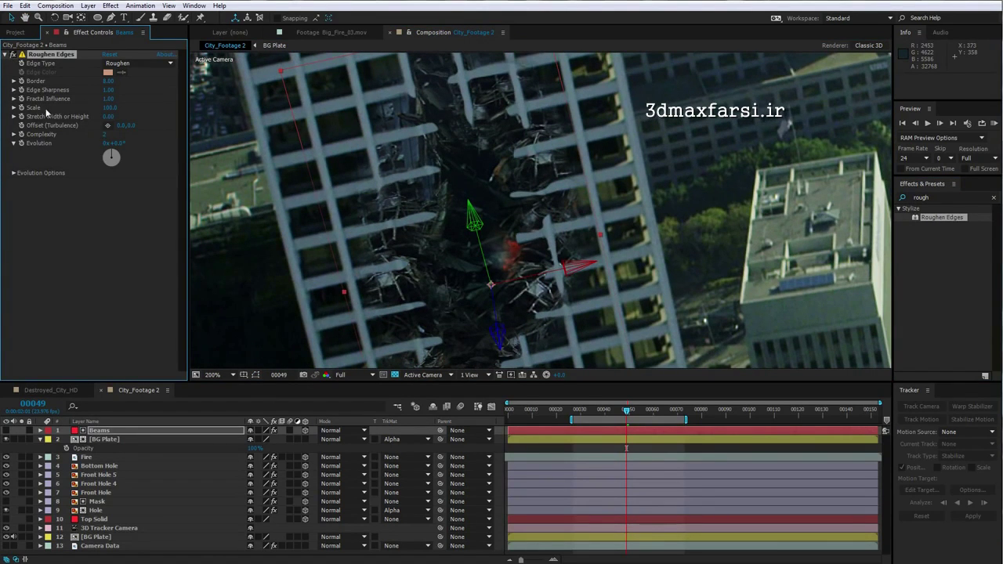
# - Set the Roughen Edges Scale to 24 and Edge Sharpness to about 2 on the Beams layer
pyautogui.moveTo(103, 108); pyautogui.dragTo(74, 114)
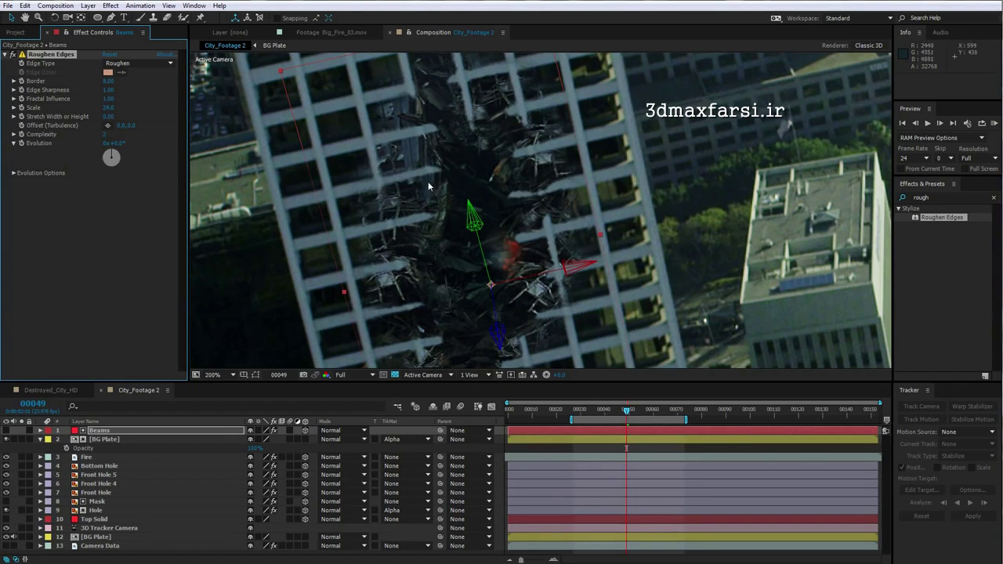
pyautogui.scroll(1, 428, 181)
pyautogui.moveTo(295, 177); pyautogui.dragTo(439, 172)
pyautogui.scroll(-1, 457, 170)
pyautogui.moveTo(279, 122); pyautogui.dragTo(219, 154)
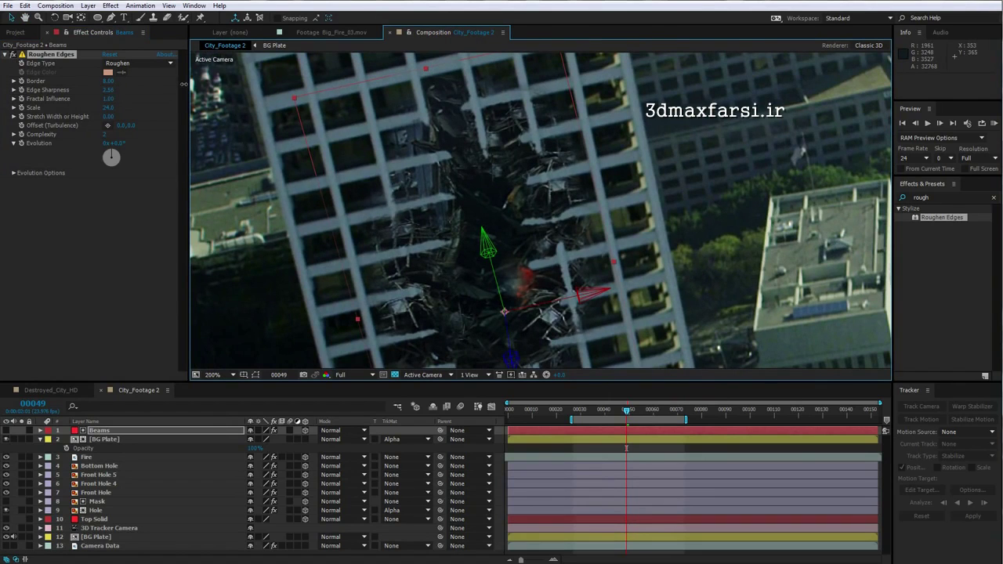
pyautogui.moveTo(174, 106); pyautogui.dragTo(173, 106)
# - Refine Roughen Edges on Beams with Border about 16.6, Edge Sharpness about 3.3 and Scale 31.4
pyautogui.moveTo(116, 76); pyautogui.dragTo(157, 84)
pyautogui.scroll(-1, 479, 219)
pyautogui.scroll(1, 505, 224)
pyautogui.moveTo(101, 109); pyautogui.dragTo(105, 109)
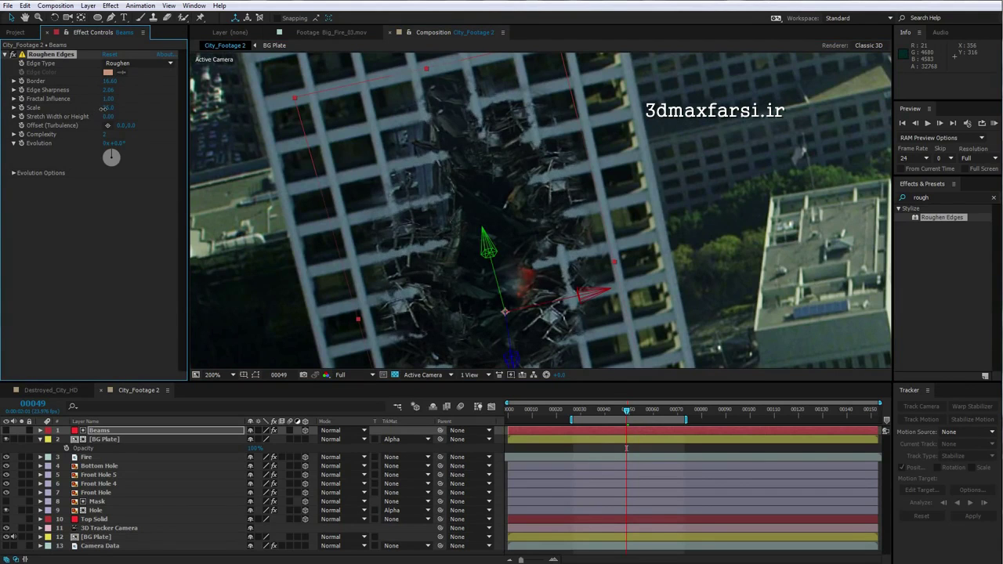
pyautogui.scroll(-1, 484, 269)
pyautogui.scroll(1, 540, 210)
pyautogui.moveTo(110, 108); pyautogui.dragTo(119, 107)
pyautogui.scroll(-1, 482, 257)
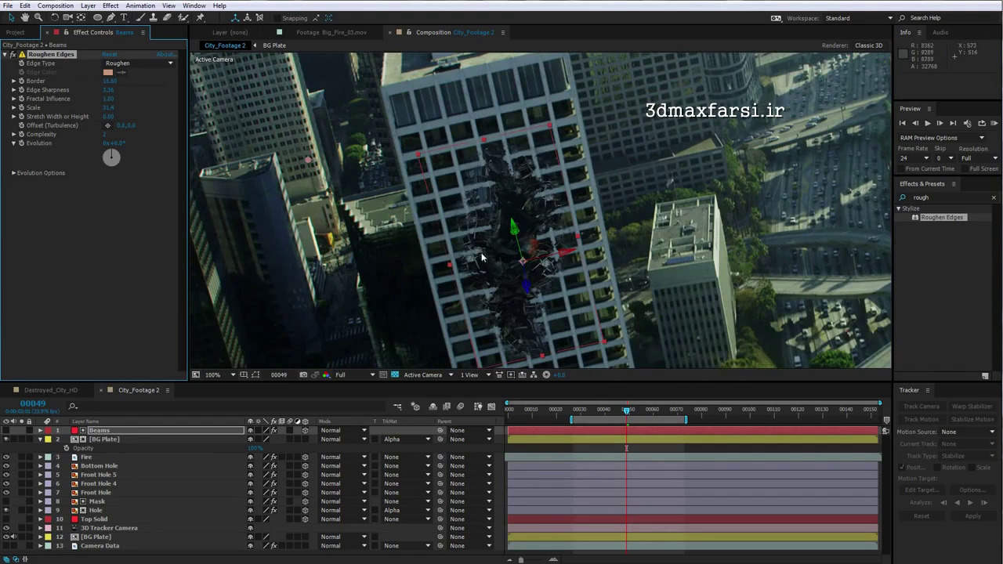
pyautogui.click(576, 447)
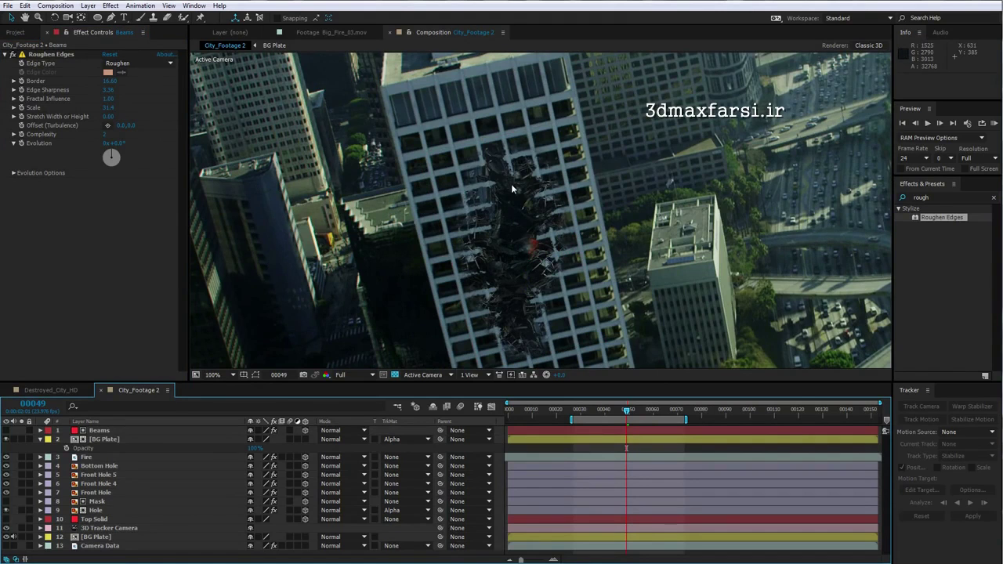
pyautogui.moveTo(557, 285); pyautogui.dragTo(521, 227)
pyautogui.moveTo(481, 169); pyautogui.dragTo(420, 193)
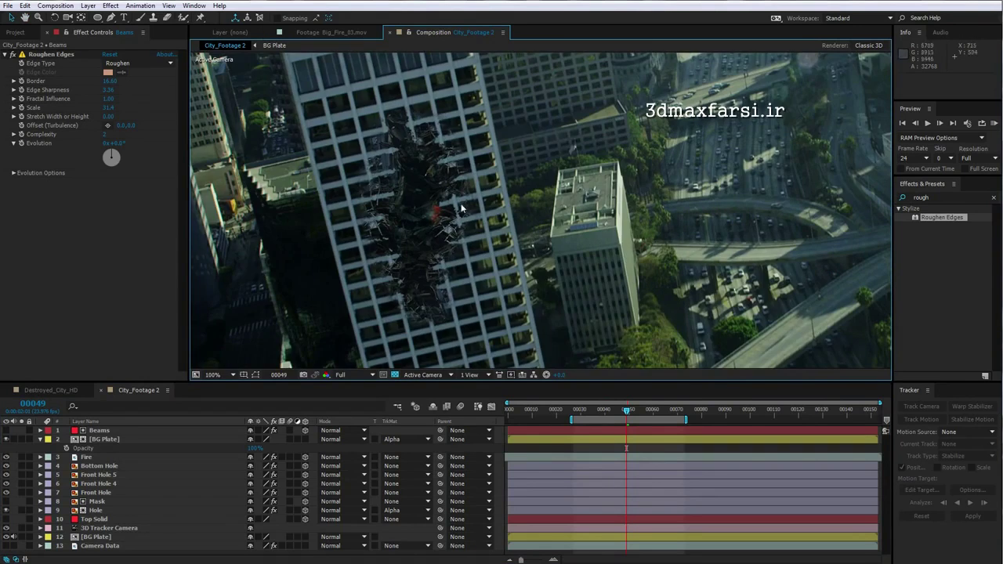
# - Create a null from a 3D Camera Tracker point of the Camera Data layer near the middle of the building's hole
pyautogui.scroll(-2, 458, 227)
pyautogui.click(98, 440)
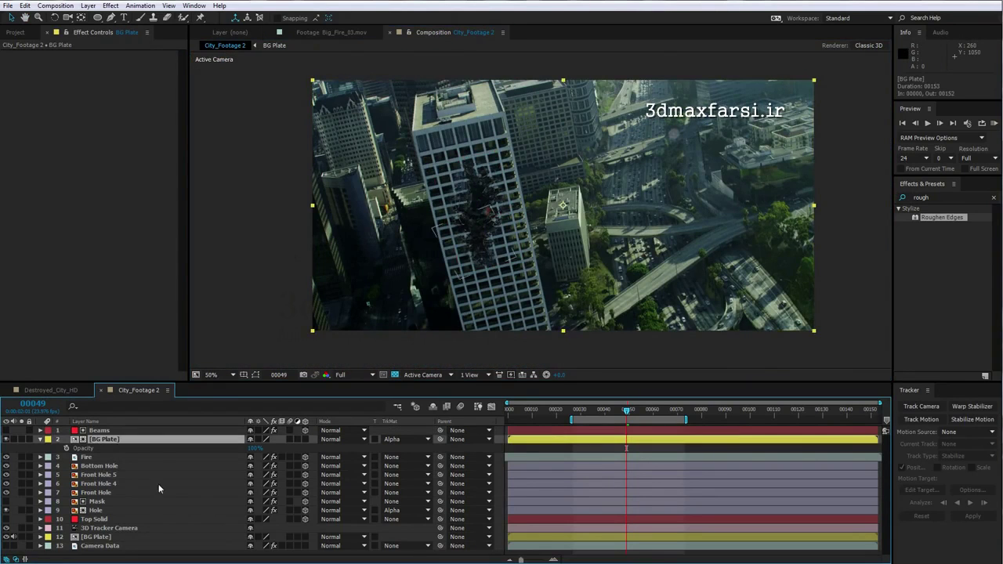
pyautogui.click(90, 547)
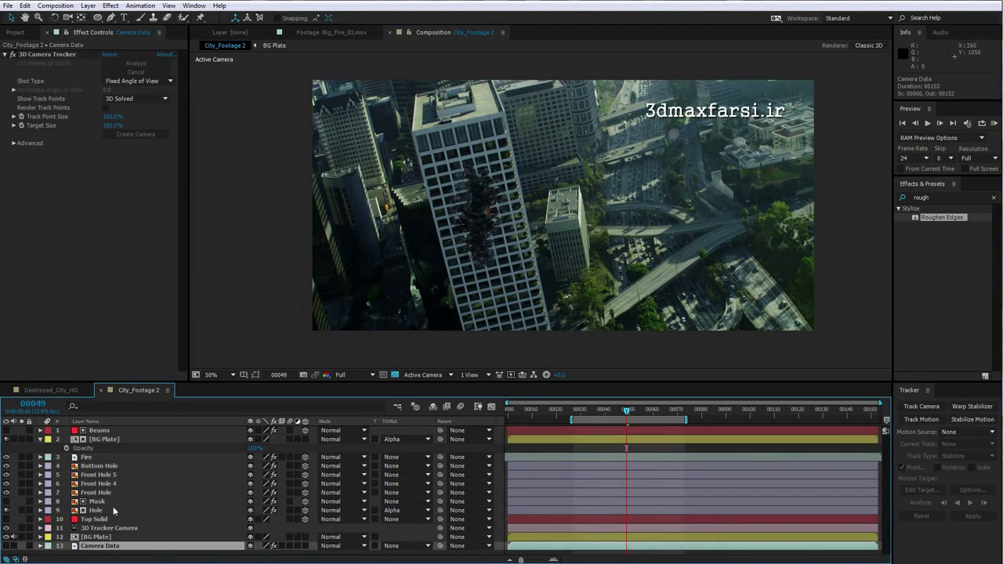
pyautogui.click(52, 55)
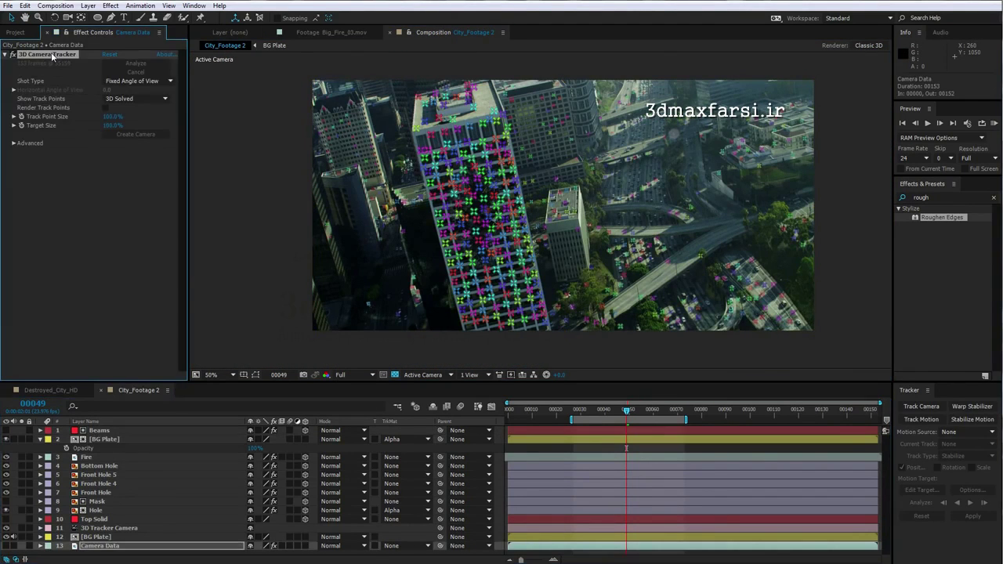
pyautogui.rightClick(474, 213)
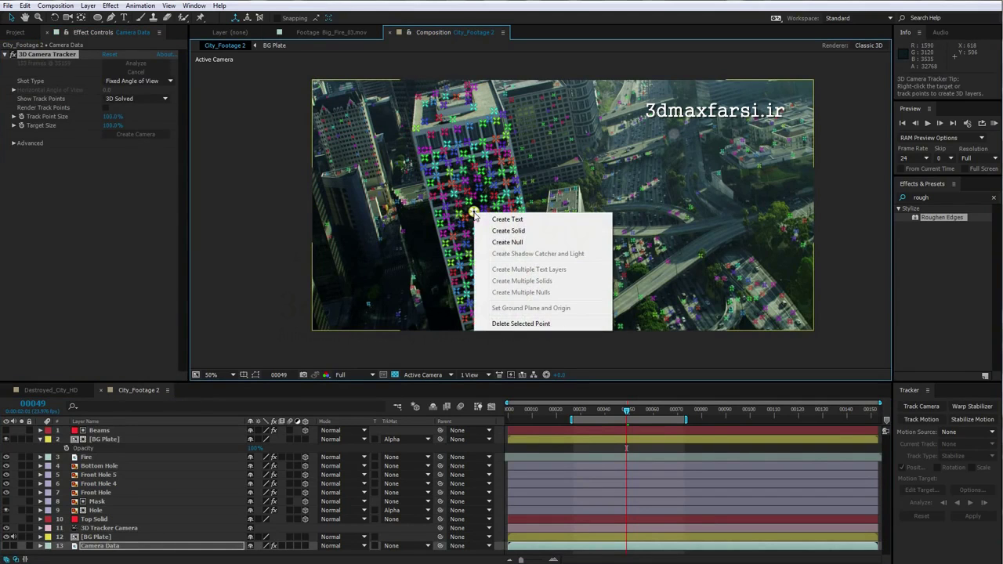
pyautogui.click(510, 243)
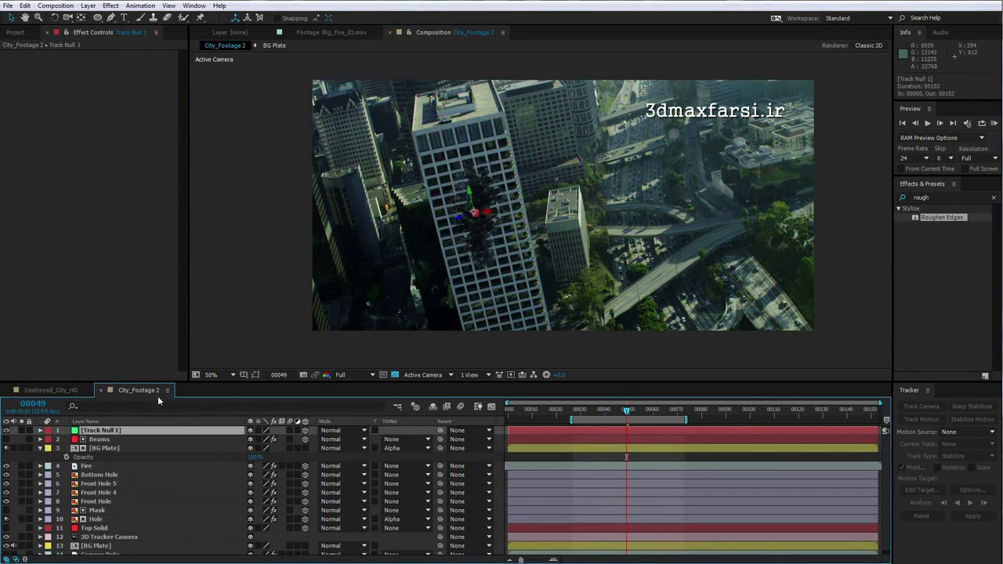
# - Preview the Puffy_Smoke_01.mov footage from the project, scrubbing to about frame 144
pyautogui.scroll(2, 539, 215)
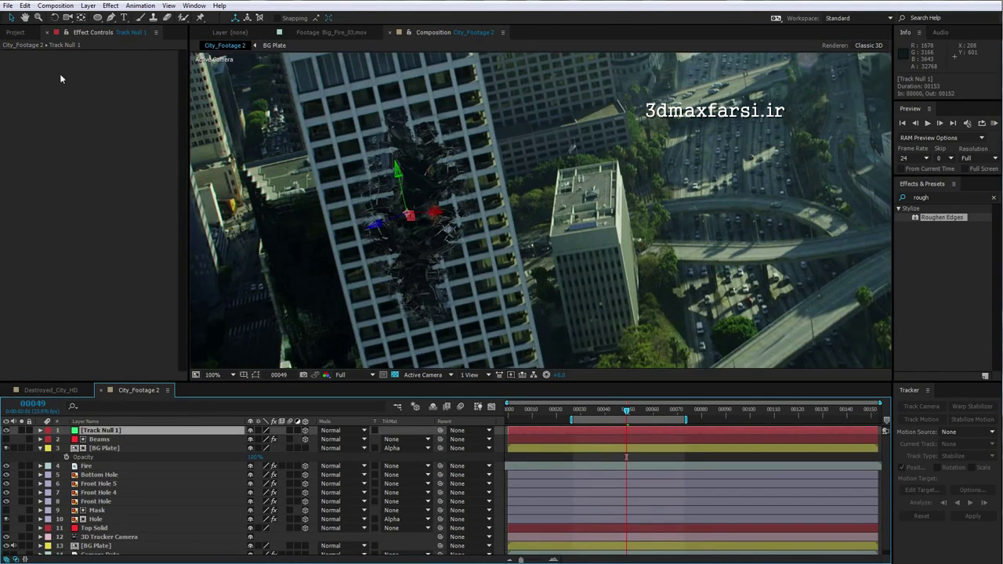
pyautogui.click(19, 32)
pyautogui.click(39, 167)
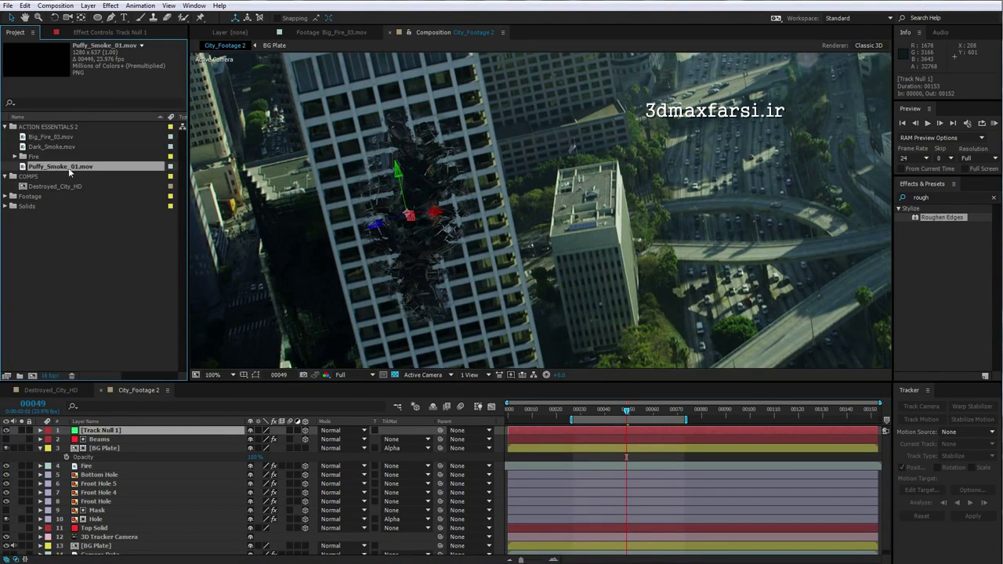
pyautogui.doubleClick(57, 167)
pyautogui.moveTo(264, 354); pyautogui.dragTo(416, 354)
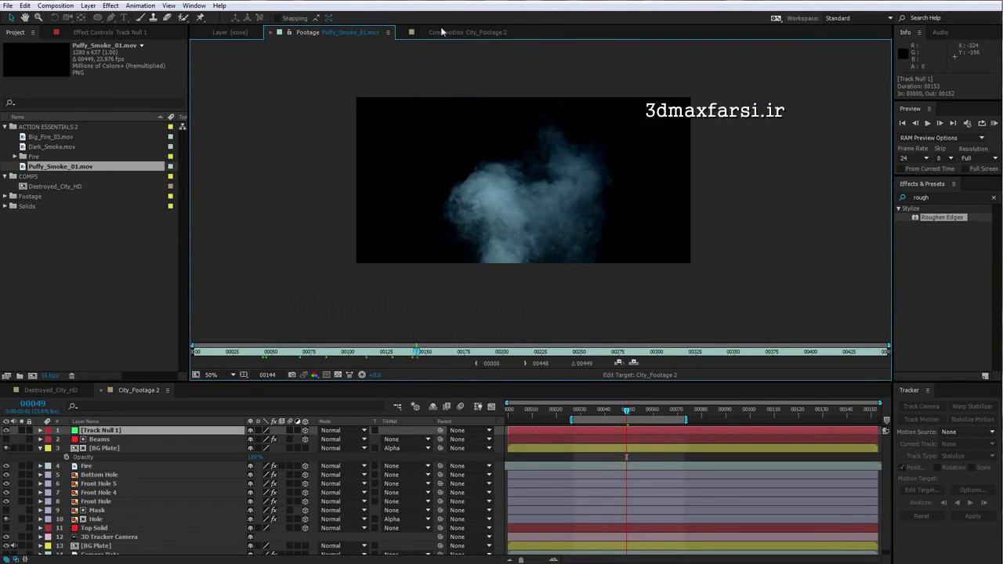
# - Add Puffy_Smoke_01.mov to City_Footage 2 over the building's hole and move its anchor point to the base of the smoke
pyautogui.click(467, 32)
pyautogui.moveTo(401, 196); pyautogui.dragTo(433, 190)
pyautogui.moveTo(393, 257); pyautogui.dragTo(409, 210)
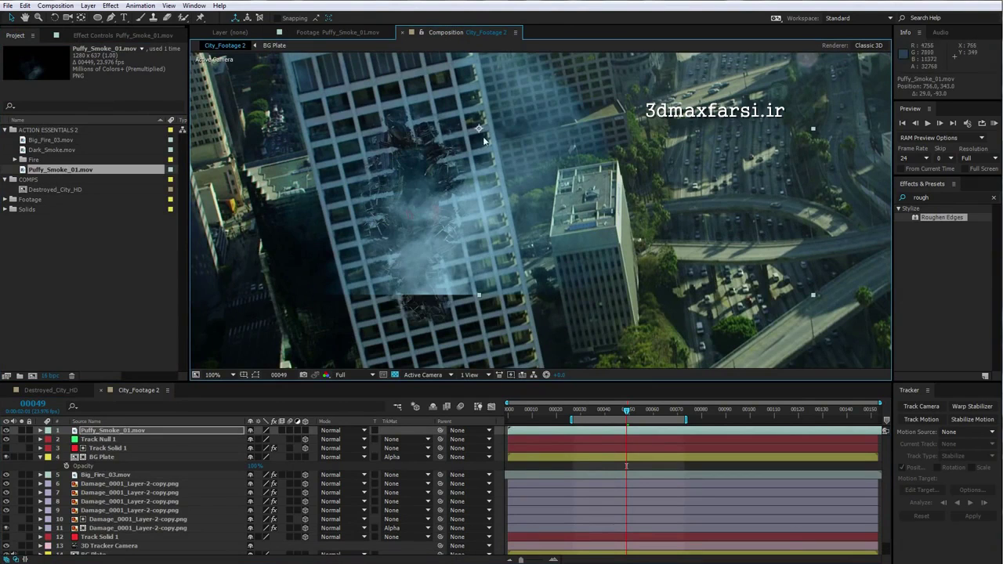
pyautogui.click(80, 16)
pyautogui.moveTo(479, 129); pyautogui.dragTo(413, 276)
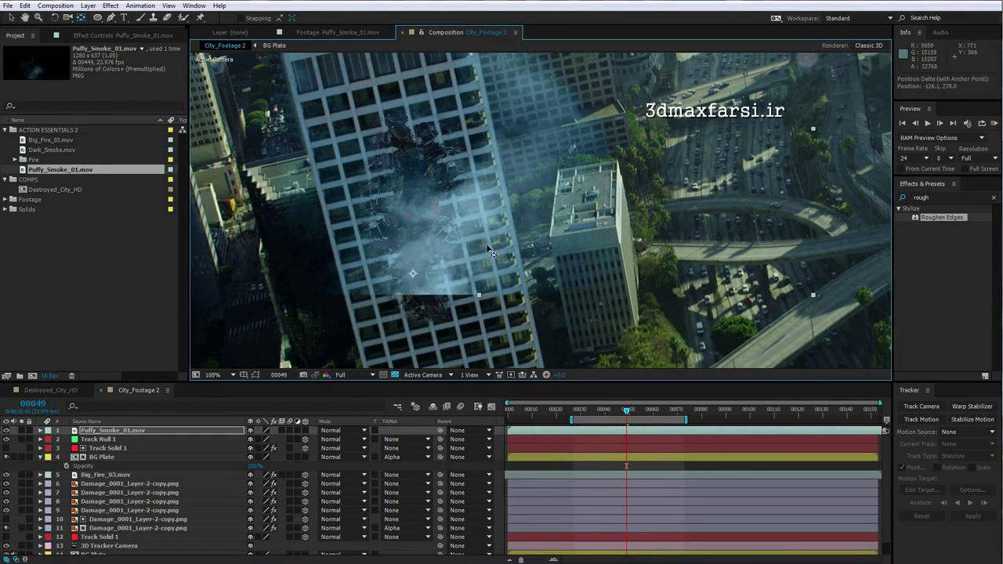
# - Solo the smoke layer against black and draw an elliptical mask around the smoke plume
pyautogui.press(',')
pyautogui.click(23, 430)
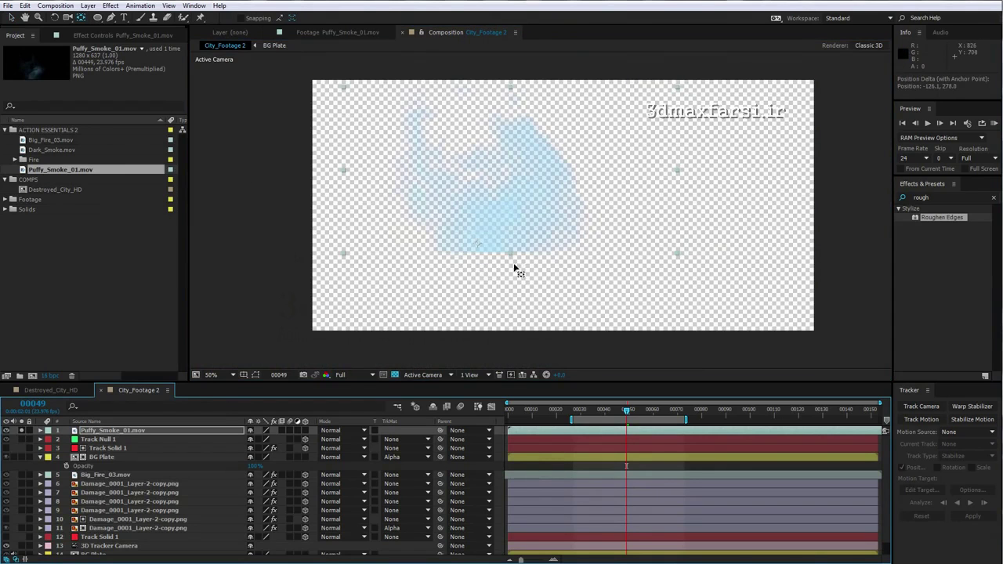
pyautogui.click(395, 376)
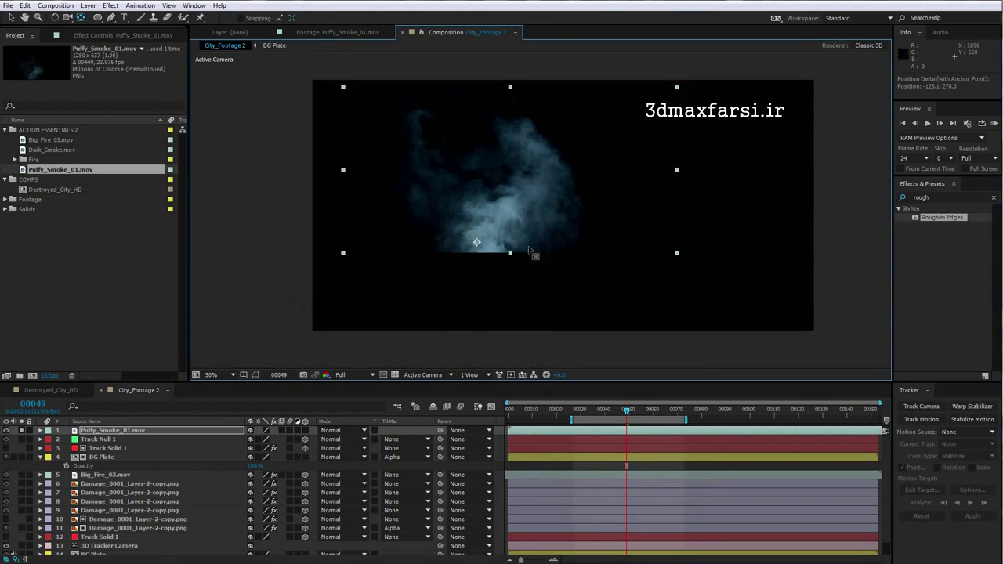
pyautogui.click(98, 18)
pyautogui.moveTo(389, 100); pyautogui.dragTo(609, 244)
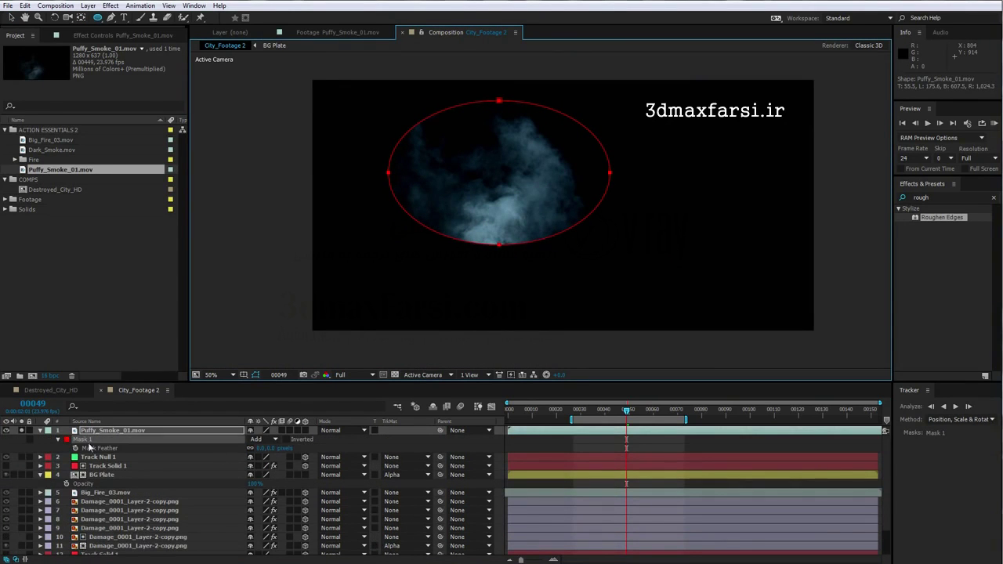
# - Feather the smoke mask by 180 pixels and raise its bottom vertex to soften the base of the smoke
pyautogui.press('v')
pyautogui.moveTo(495, 248); pyautogui.dragTo(495, 228)
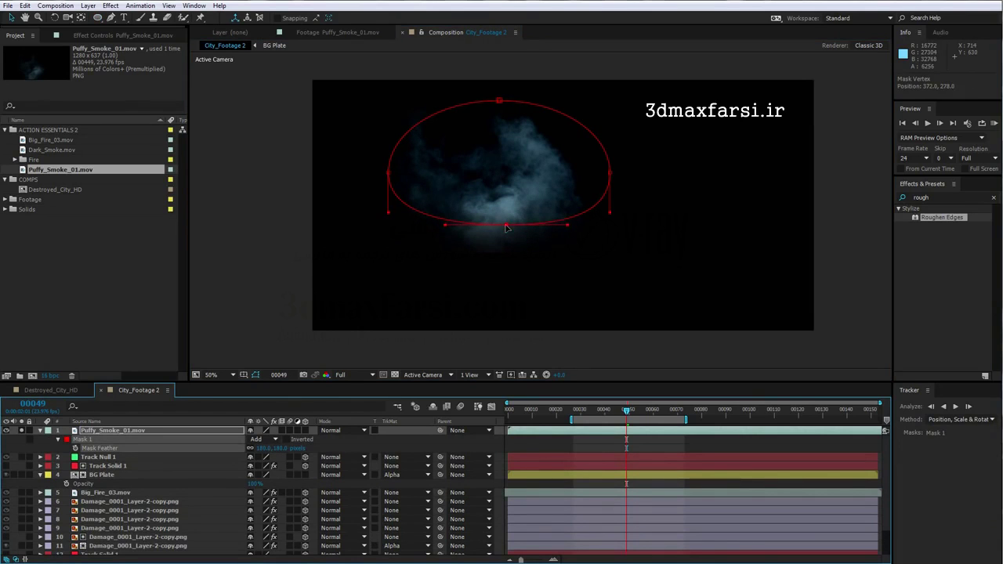
pyautogui.click(619, 433)
pyautogui.press('.')
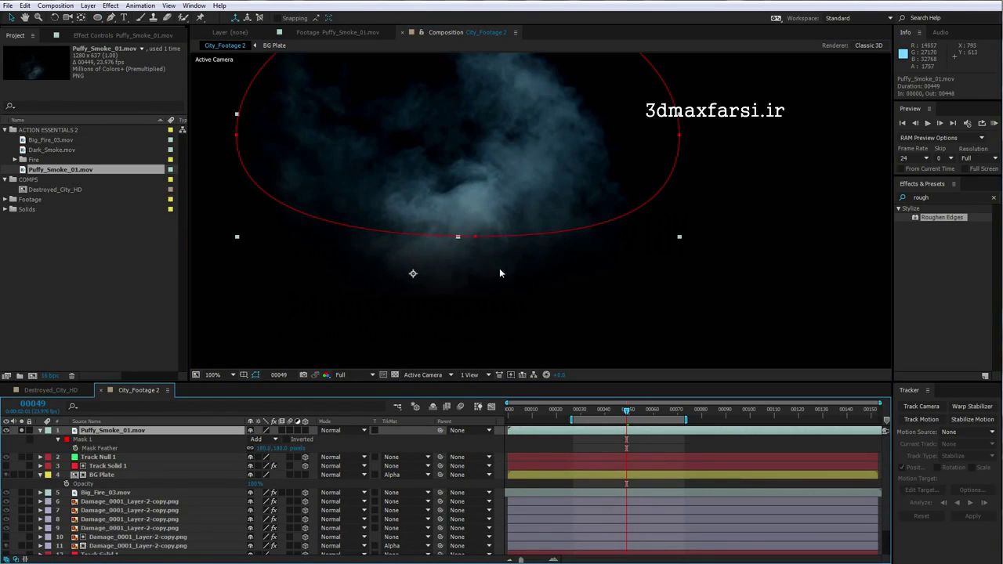
pyautogui.moveTo(477, 237); pyautogui.dragTo(476, 230)
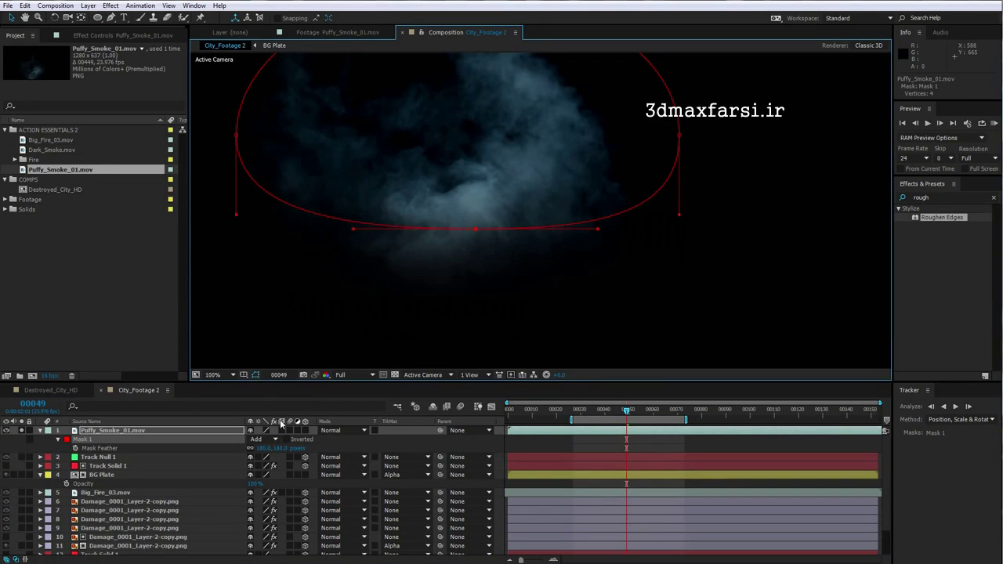
# - Set the smoke layer's blending mode to Screen and turn off its solo
pyautogui.click(345, 430)
pyautogui.click(372, 262)
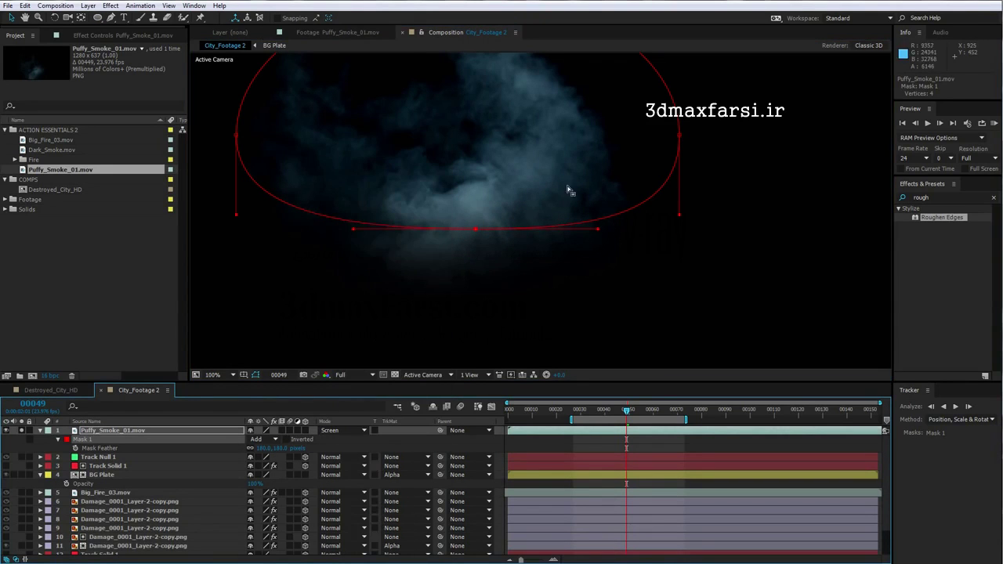
pyautogui.click(23, 433)
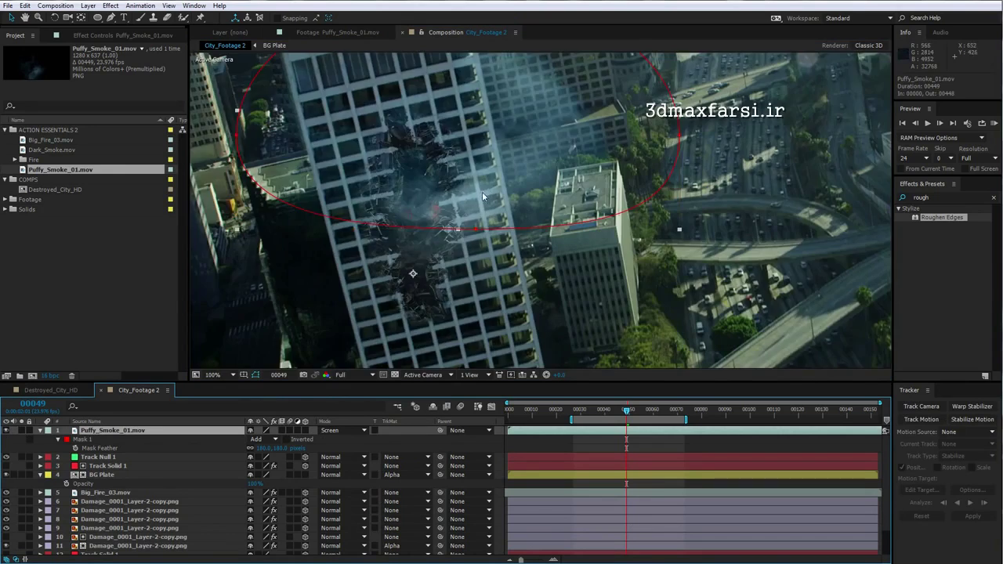
# - Move the smoke layer to about 552, 641 over the building and make it a 3D layer, checking it at frame 46
pyautogui.press(',')
pyautogui.moveTo(476, 190); pyautogui.dragTo(469, 197)
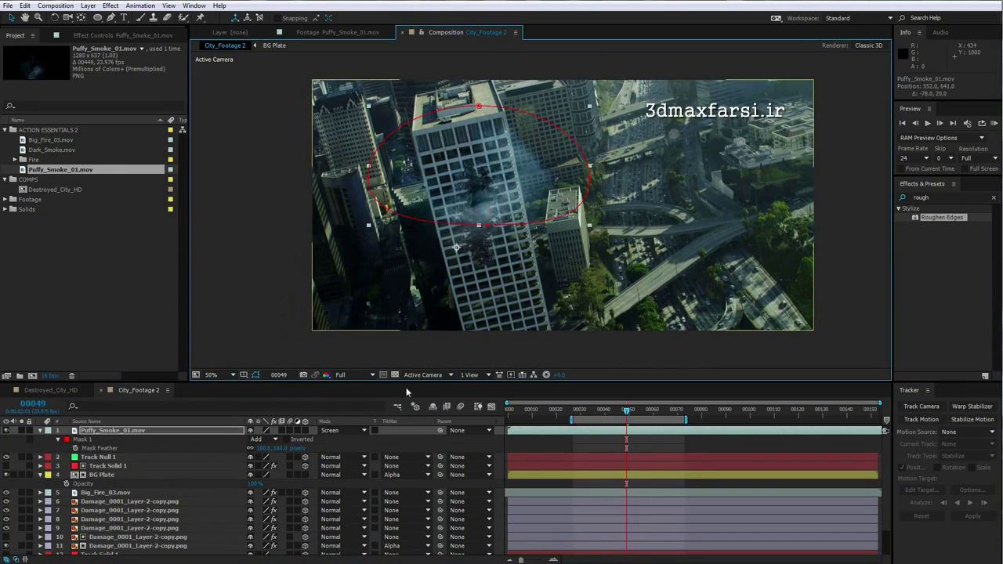
pyautogui.click(305, 431)
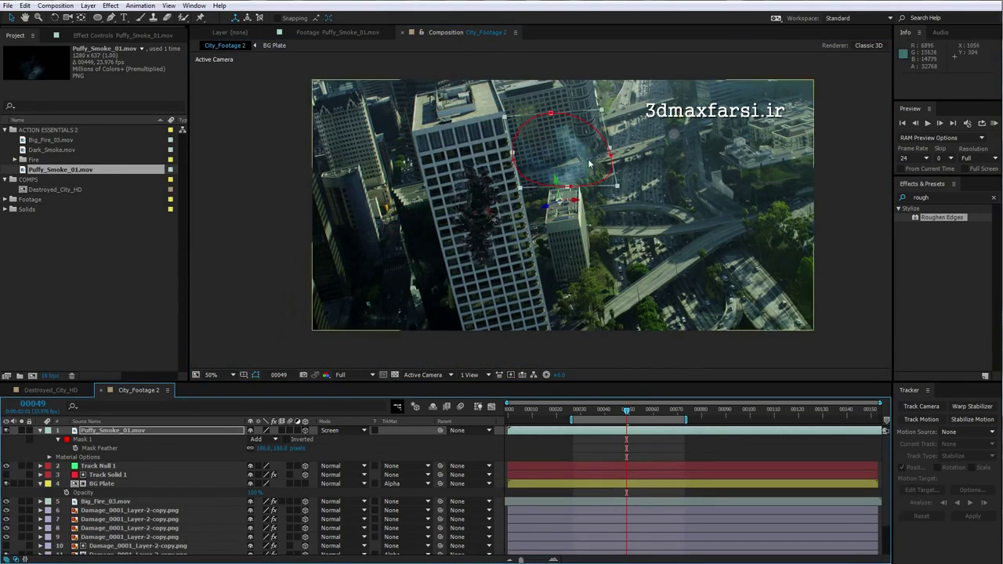
pyautogui.moveTo(624, 411); pyautogui.dragTo(620, 411)
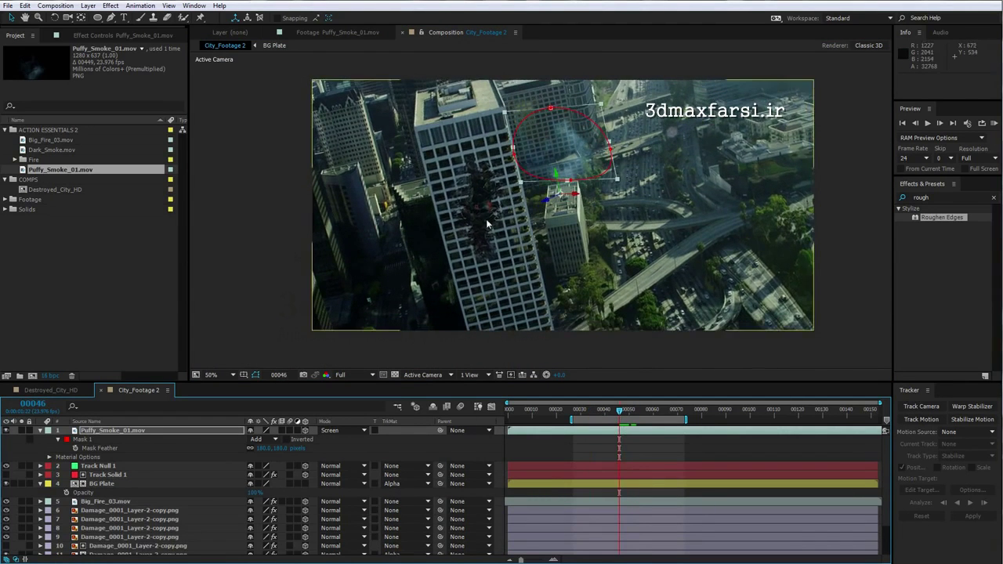
# - Copy the Position property of Track Null 1 and select the Puffy_Smoke_01.mov layer as its target
pyautogui.press('.')
pyautogui.click(92, 467)
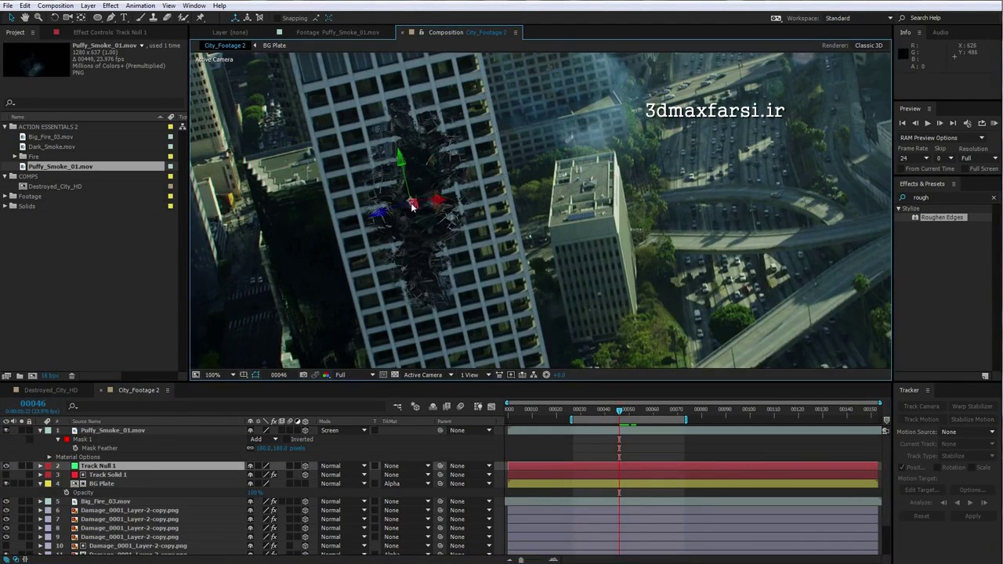
pyautogui.press('p')
pyautogui.click(84, 475)
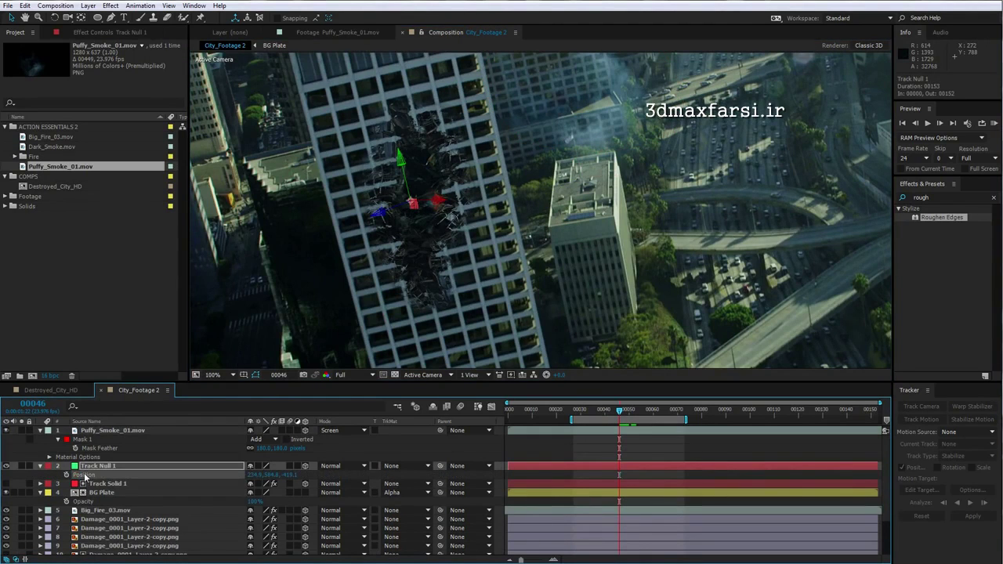
pyautogui.click(26, 5)
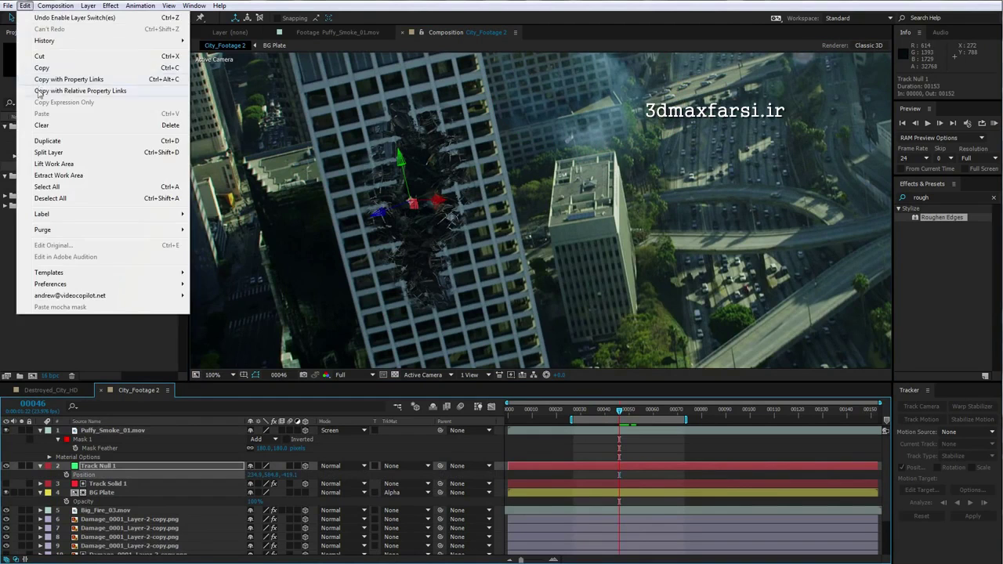
pyautogui.click(42, 69)
pyautogui.click(599, 161)
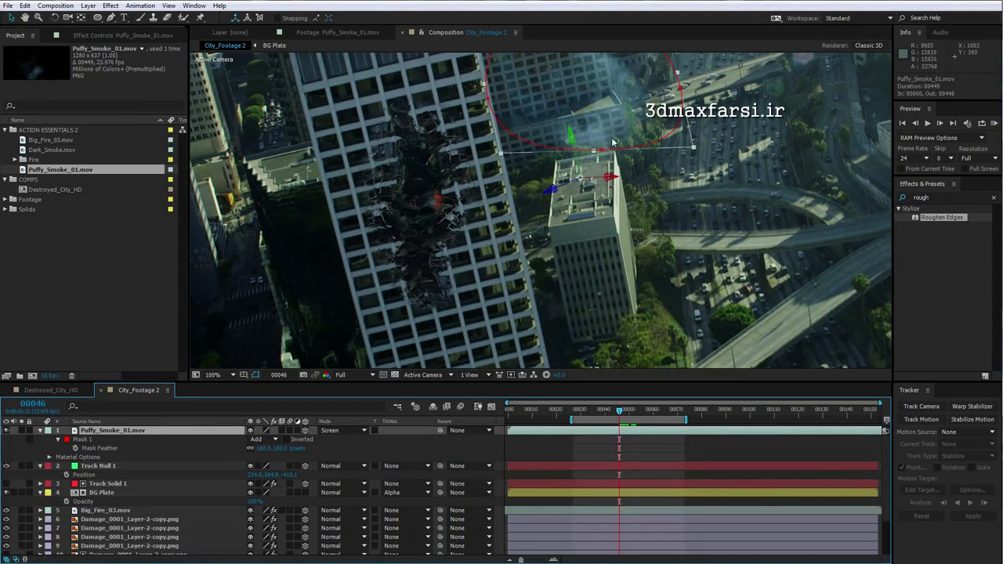
# - Paste the copied position onto the Puffy_Smoke_01.mov layer to place the smoke at the tower's hole
pyautogui.click(26, 5)
pyautogui.click(39, 115)
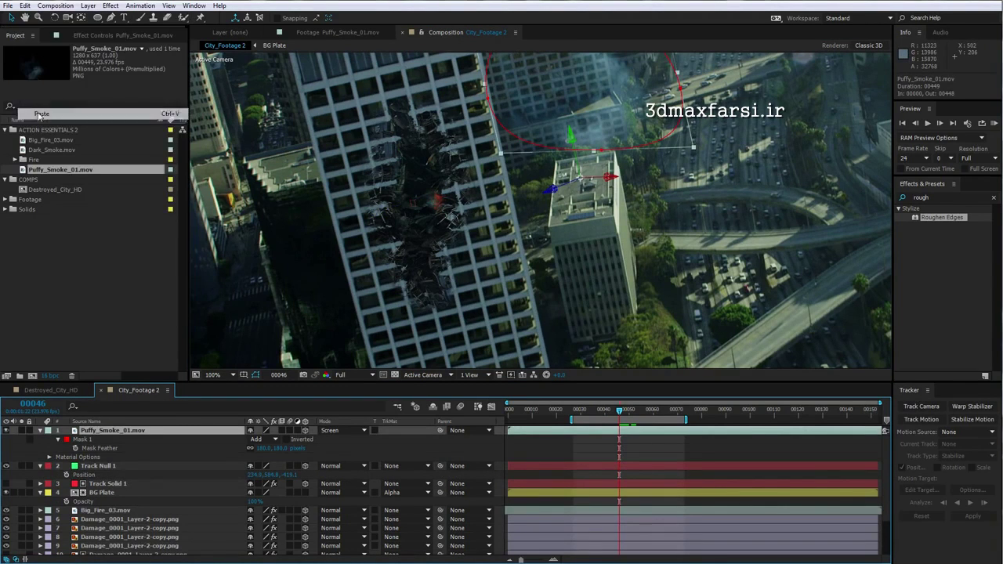
pyautogui.click(595, 449)
pyautogui.click(597, 431)
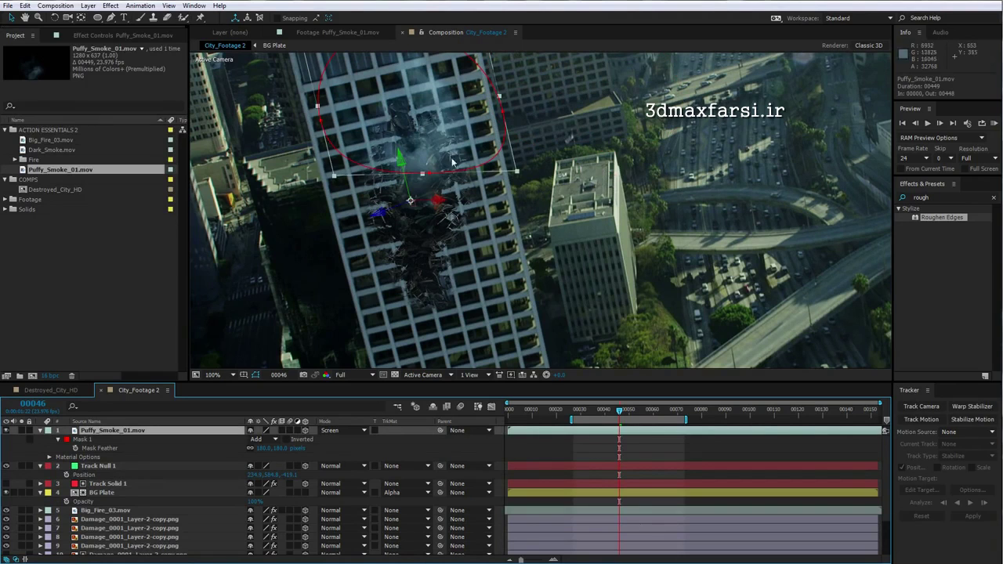
# - Move the smoke layer over the tower's hole and rotate it in 3D to an orientation of about 10.6°, 333.3°, 18.5°
pyautogui.click(95, 467)
pyautogui.click(539, 429)
pyautogui.moveTo(450, 141); pyautogui.dragTo(412, 241)
pyautogui.press('w')
pyautogui.press('v')
pyautogui.press('w')
pyautogui.moveTo(424, 179); pyautogui.dragTo(429, 178)
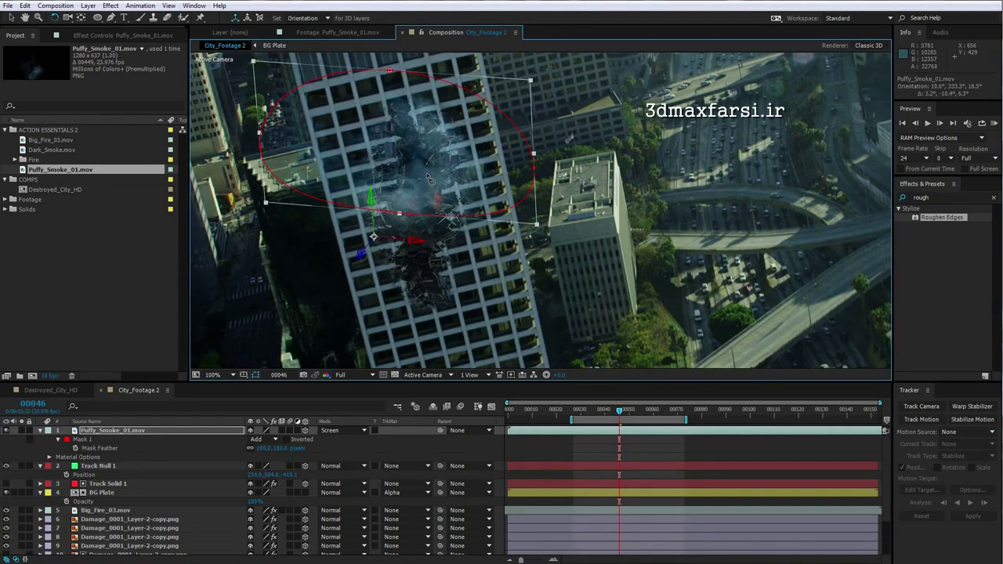
pyautogui.click(595, 458)
pyautogui.scroll(-1, 465, 190)
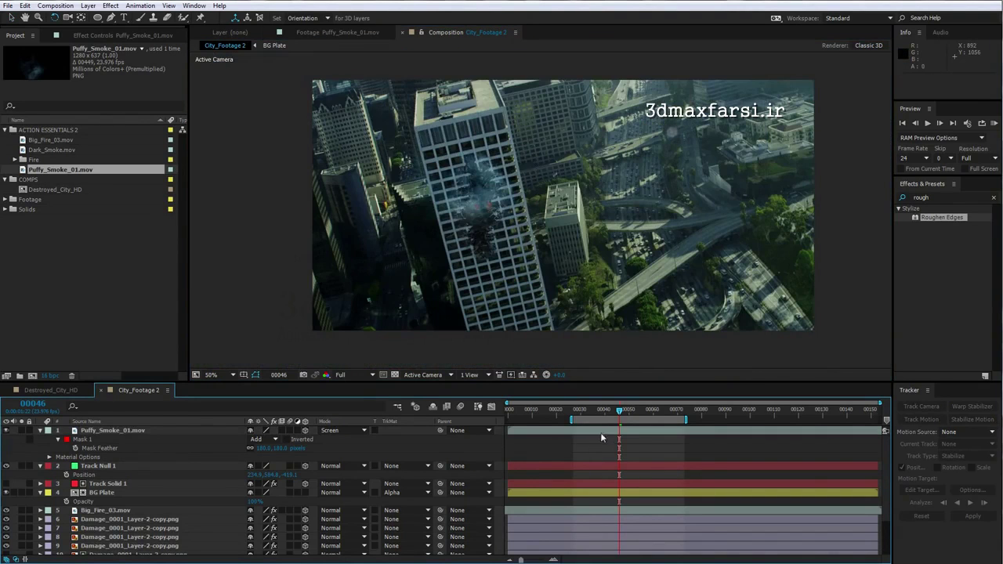
# - Scale the smoke layer to 126% and reposition it over the damaged part of the tower
pyautogui.click(601, 432)
pyautogui.press('s')
pyautogui.moveTo(302, 440); pyautogui.dragTo(315, 441)
pyautogui.press('v')
pyautogui.moveTo(487, 190); pyautogui.dragTo(476, 208)
pyautogui.press('w')
pyautogui.click(595, 438)
# - Set the composition preview resolution to Half and go to frame 7
pyautogui.click(543, 415)
pyautogui.click(554, 421)
pyautogui.click(355, 378)
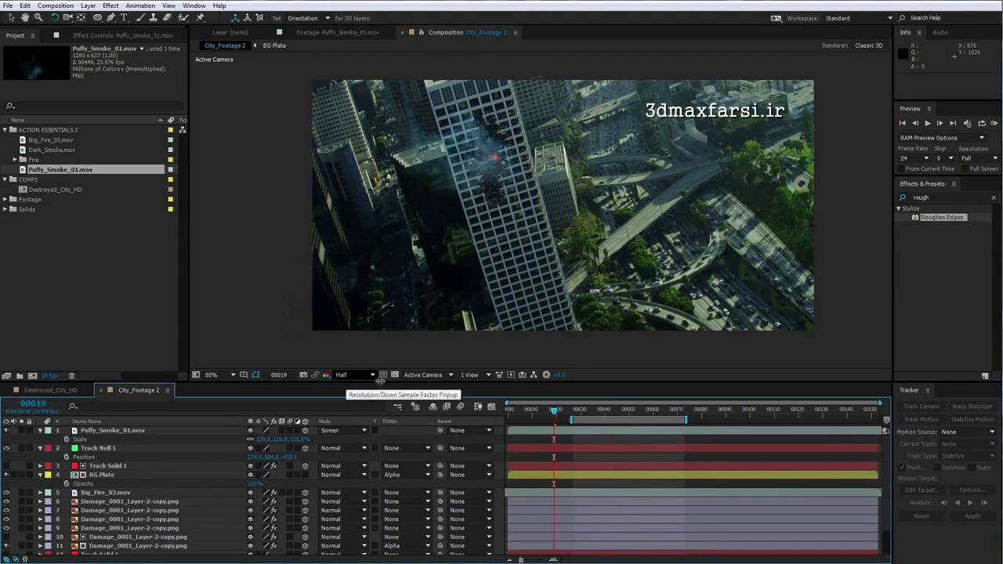
pyautogui.moveTo(532, 414); pyautogui.dragTo(525, 419)
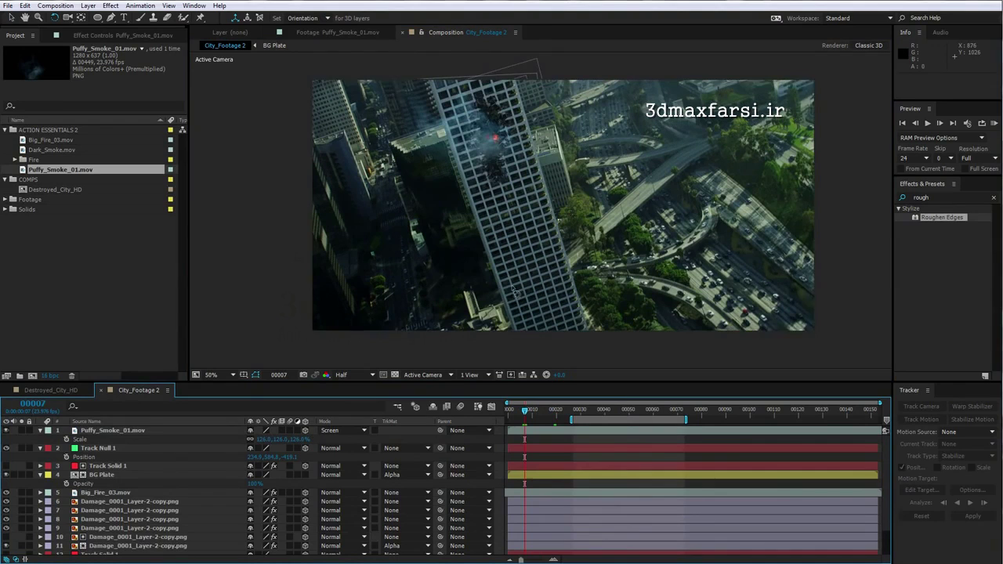
# - Scale the smoke layer to 147% and shift it slightly down over the tower's hole
pyautogui.click(131, 430)
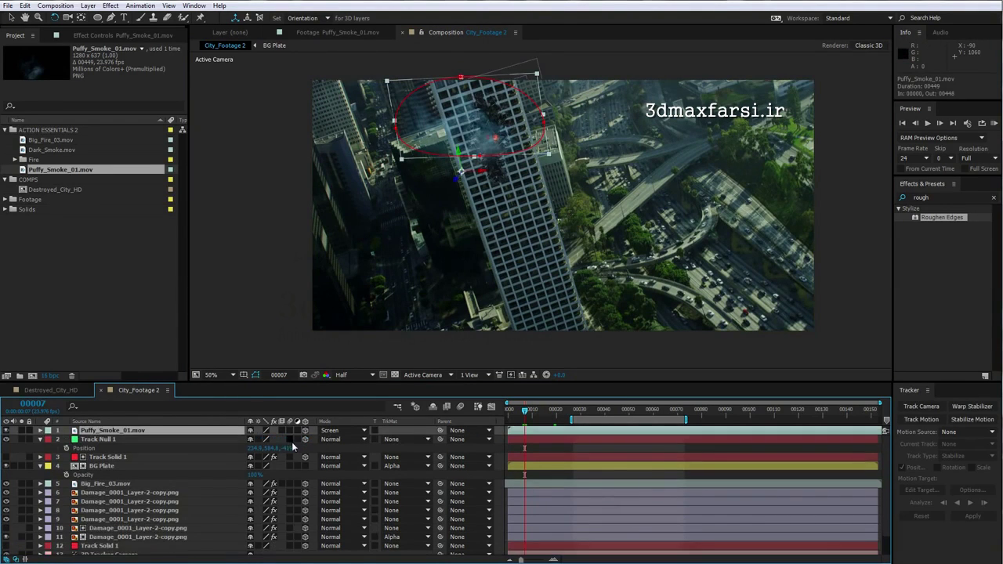
pyautogui.moveTo(285, 442); pyautogui.dragTo(301, 442)
pyautogui.press('v')
pyautogui.moveTo(491, 123); pyautogui.dragTo(494, 137)
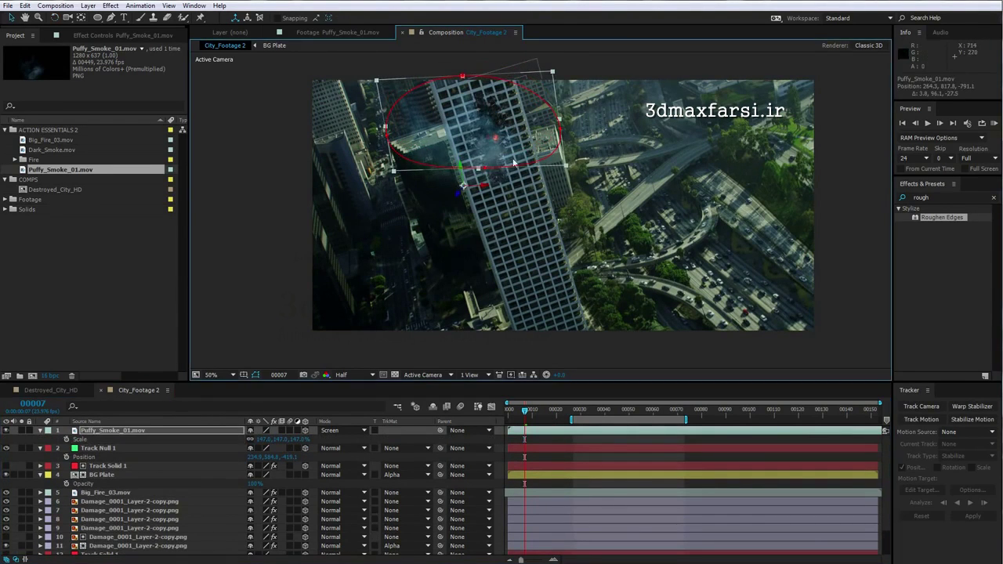
# - Duplicate the Puffy_Smoke_01.mov layer and slide the copy earlier in time
pyautogui.click(571, 432)
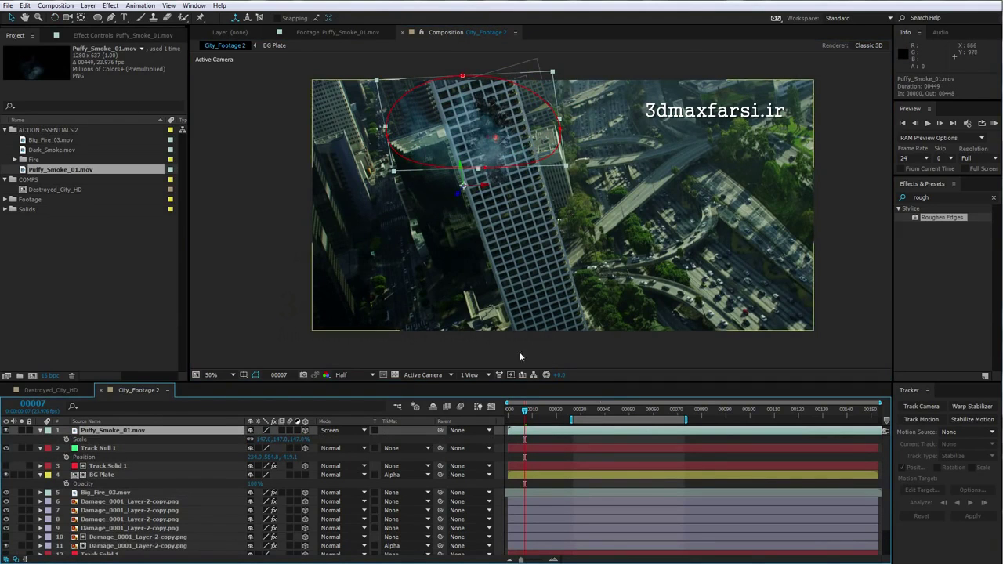
pyautogui.hotkey('ctrl', 'd')
pyautogui.moveTo(744, 433); pyautogui.dragTo(505, 425)
# - Move and rotate the duplicated smoke layer so it overlaps the hole at a different angle from the original
pyautogui.moveTo(477, 136); pyautogui.dragTo(508, 155)
pyautogui.press('w')
pyautogui.press('v')
pyautogui.moveTo(584, 72); pyautogui.dragTo(560, 31)
pyautogui.moveTo(503, 144); pyautogui.dragTo(512, 150)
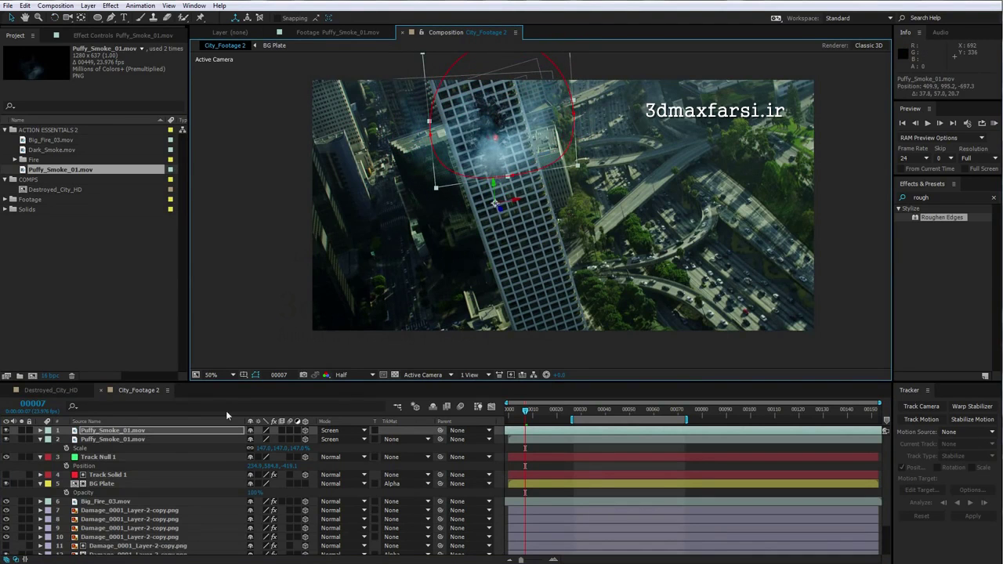
# - Set the opacity of both Puffy_Smoke_01.mov layers to 63%
pyautogui.keyDown('shift'); pyautogui.click(126, 440); pyautogui.keyUp('shift')
pyautogui.press('t')
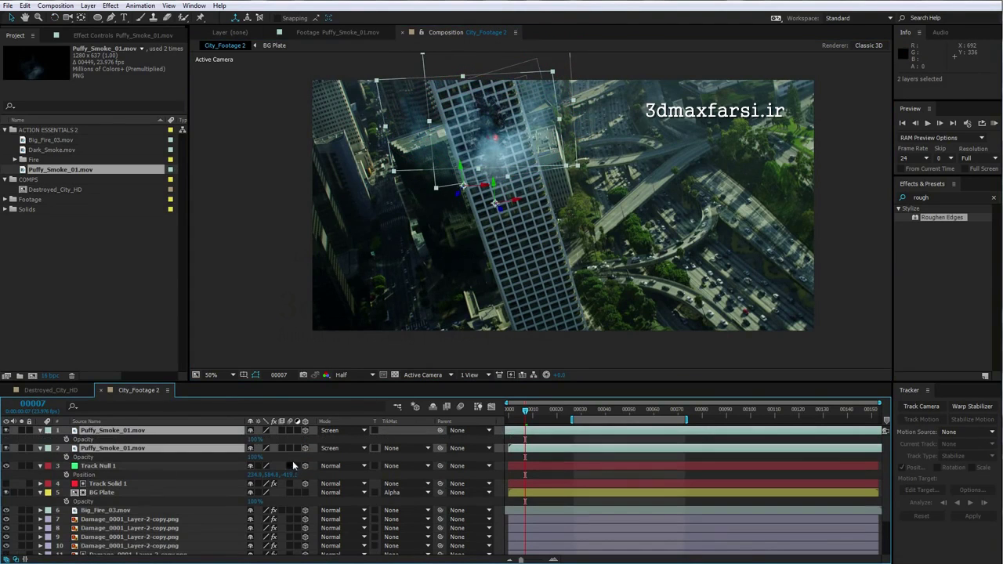
pyautogui.moveTo(253, 440)
pyautogui.mouseDown()
pyautogui.moveTo(206, 447)
pyautogui.moveTo(250, 445)
pyautogui.mouseUp()
pyautogui.click(585, 458)
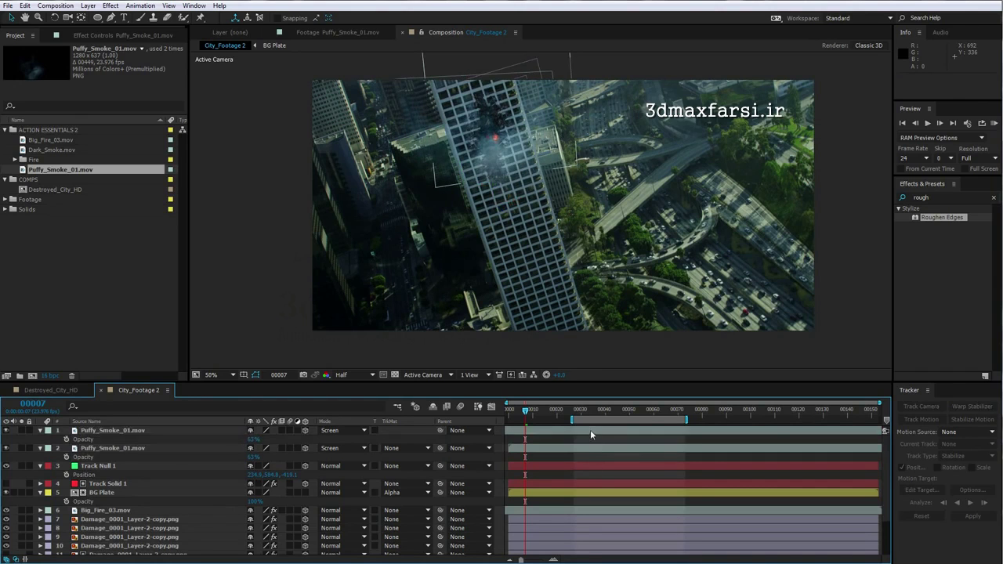
# - Move the duplicated smoke layer further up the tower and shift the work area to the start of the composition
pyautogui.click(590, 430)
pyautogui.moveTo(523, 98); pyautogui.dragTo(525, 89)
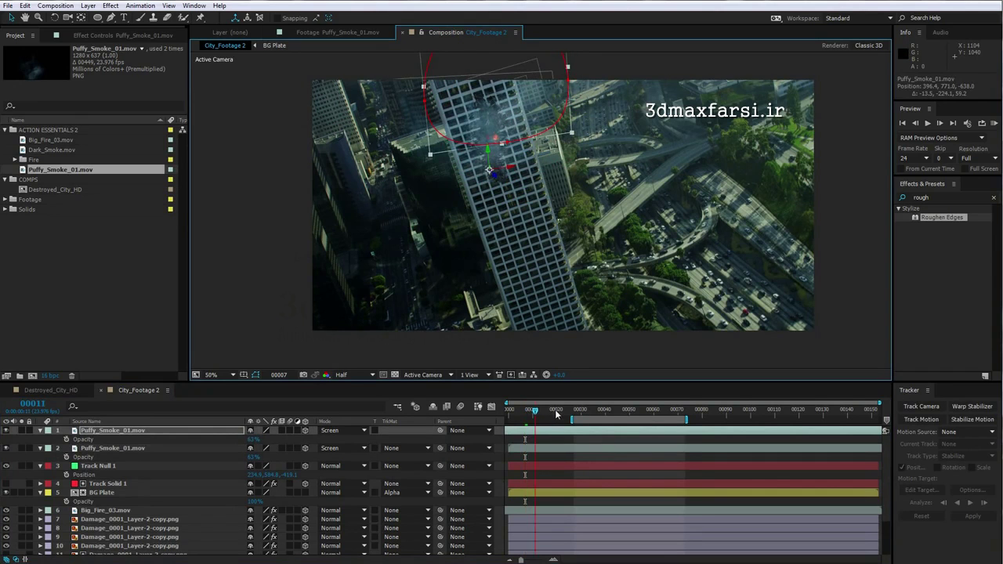
pyautogui.click(557, 414)
pyautogui.moveTo(580, 420); pyautogui.dragTo(514, 420)
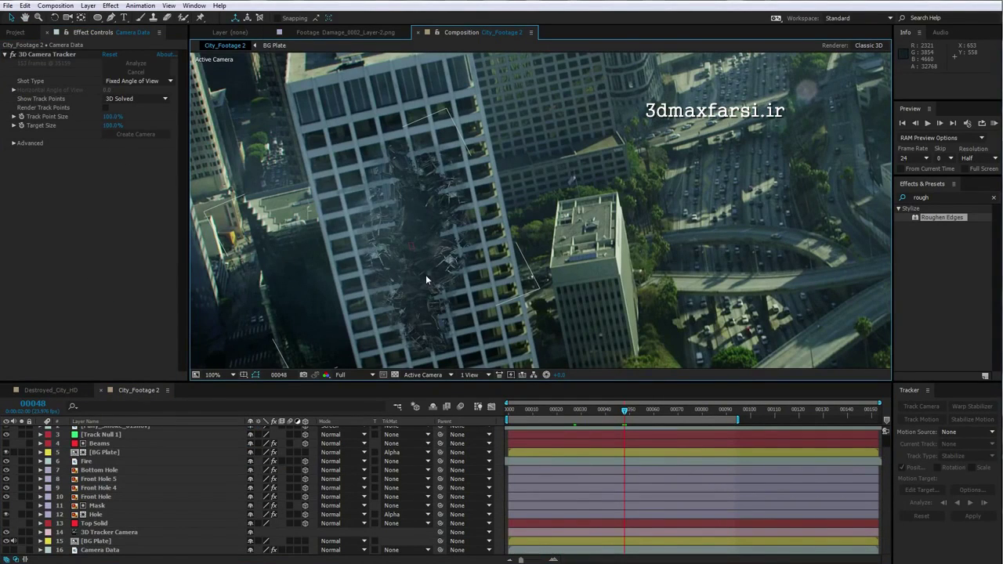
# - Display the 3D Camera Tracker's track points from the Camera Data layer in an enlarged composition view
pyautogui.scroll(-2, 459, 177)
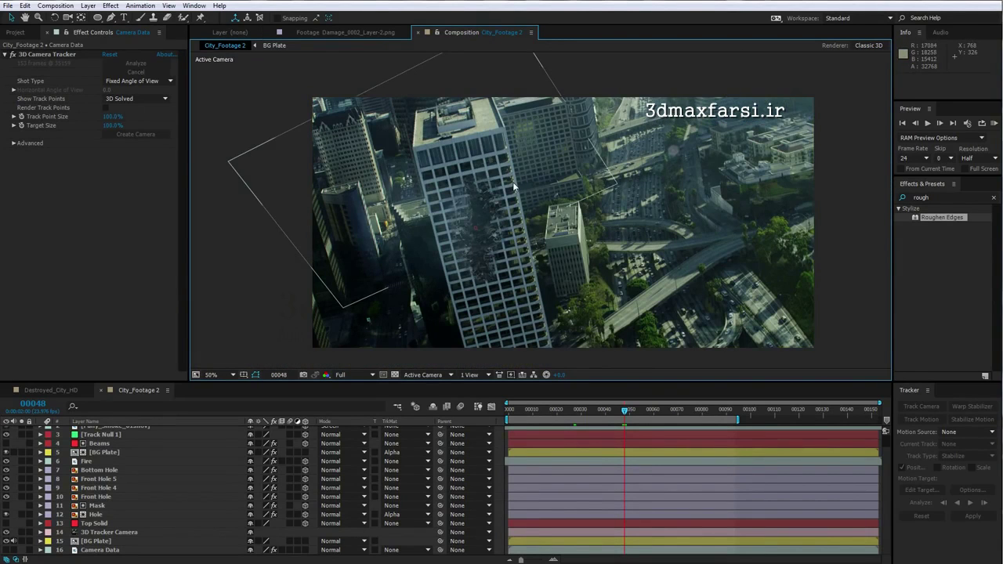
pyautogui.click(121, 549)
pyautogui.click(50, 54)
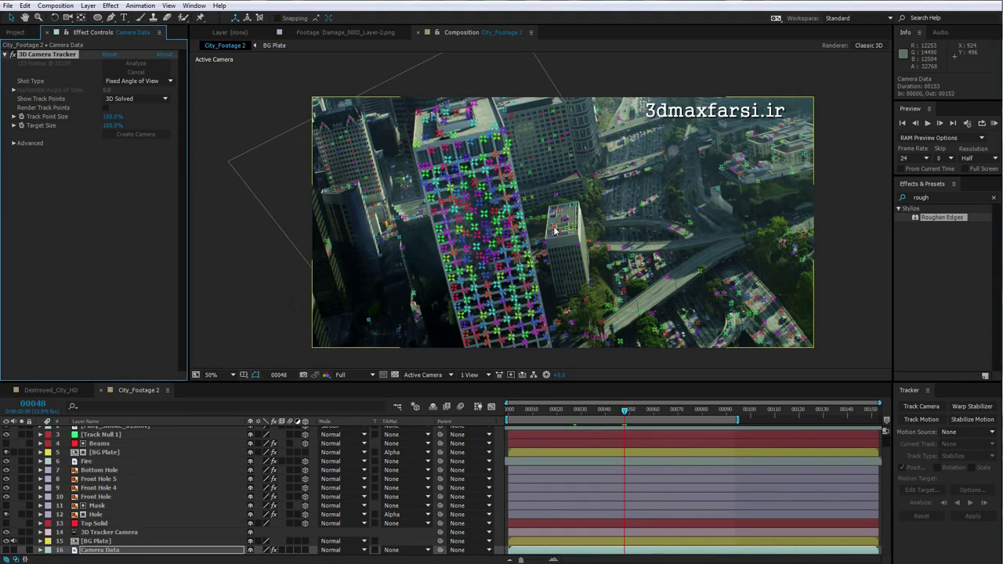
pyautogui.scroll(2, 555, 230)
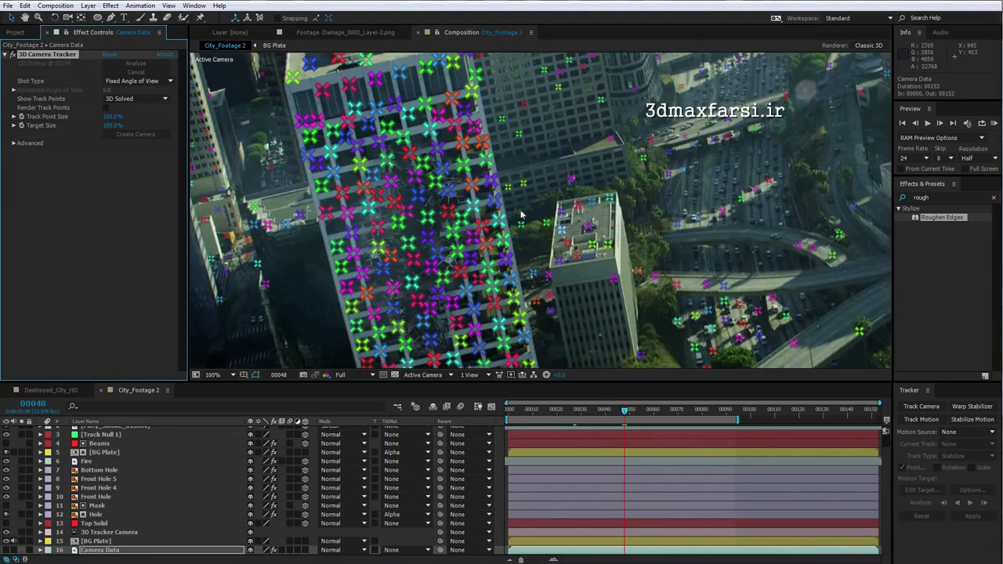
pyautogui.press('`')
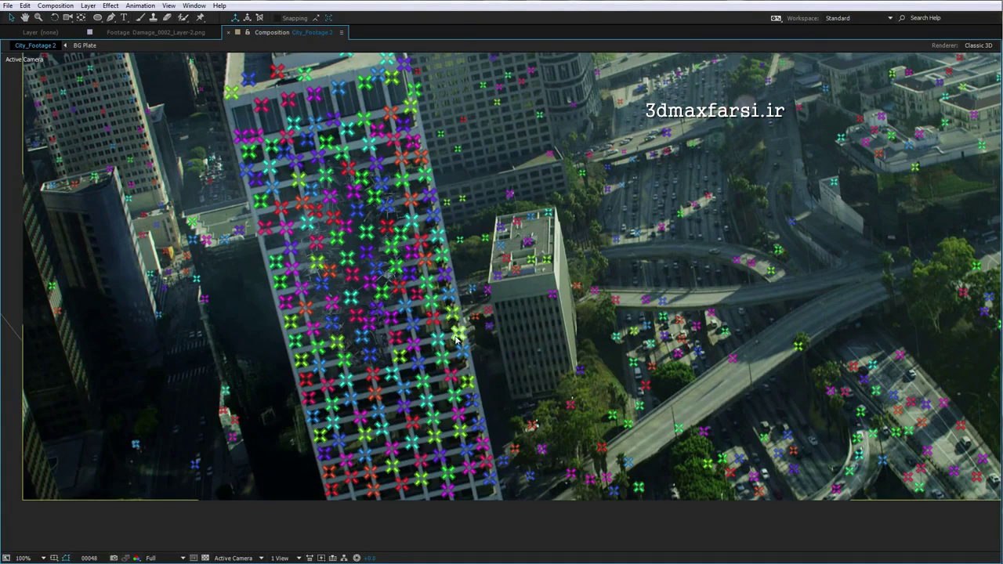
pyautogui.click(380, 413)
pyautogui.keyDown('shift'); pyautogui.click(417, 295); pyautogui.keyUp('shift')
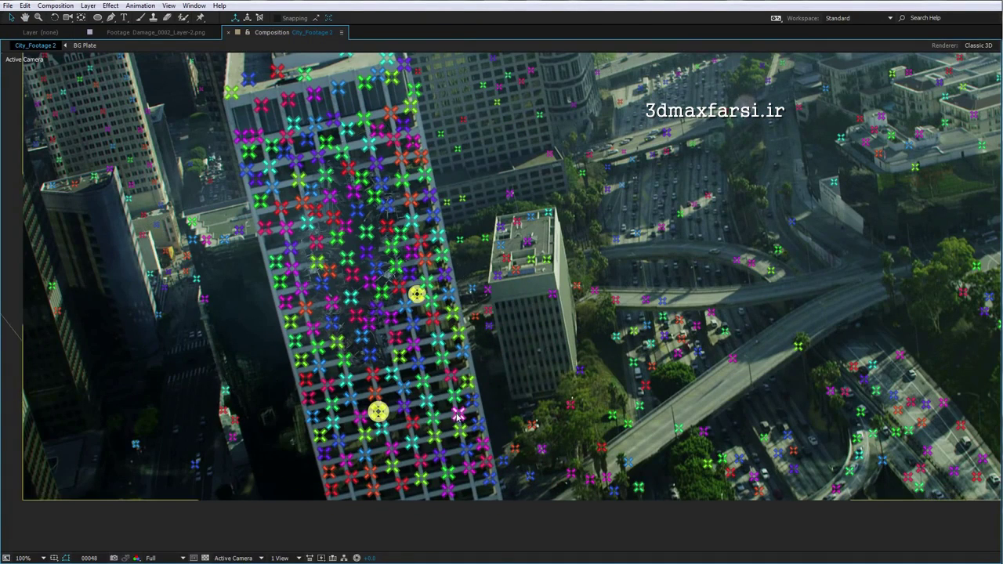
pyautogui.keyDown('shift'); pyautogui.click(458, 414); pyautogui.keyUp('shift')
# - Create a track solid from three track points on the lower part of the tower's facade
pyautogui.click(434, 437)
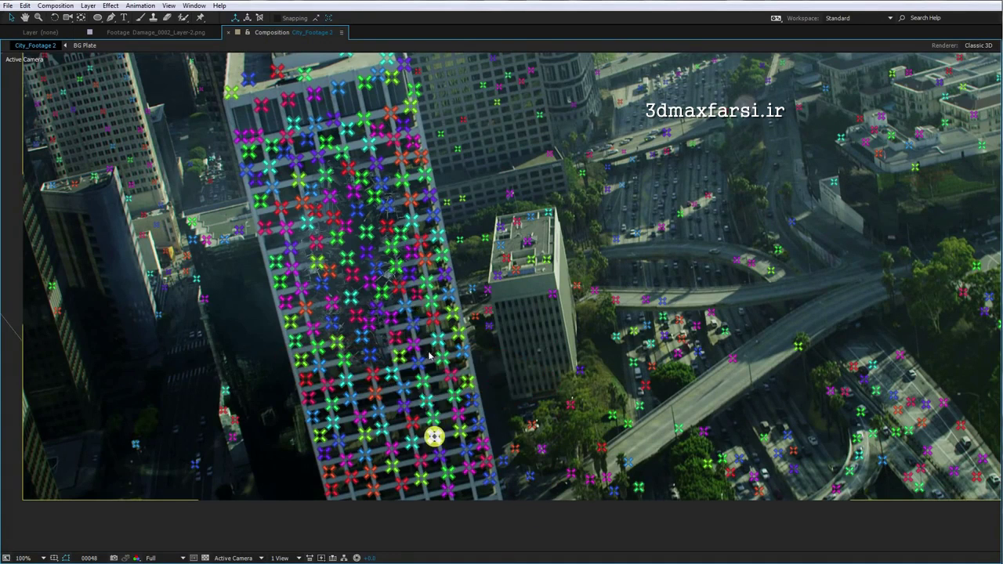
pyautogui.keyDown('shift'); pyautogui.click(408, 274); pyautogui.keyUp('shift')
pyautogui.keyDown('shift'); pyautogui.click(359, 418); pyautogui.keyUp('shift')
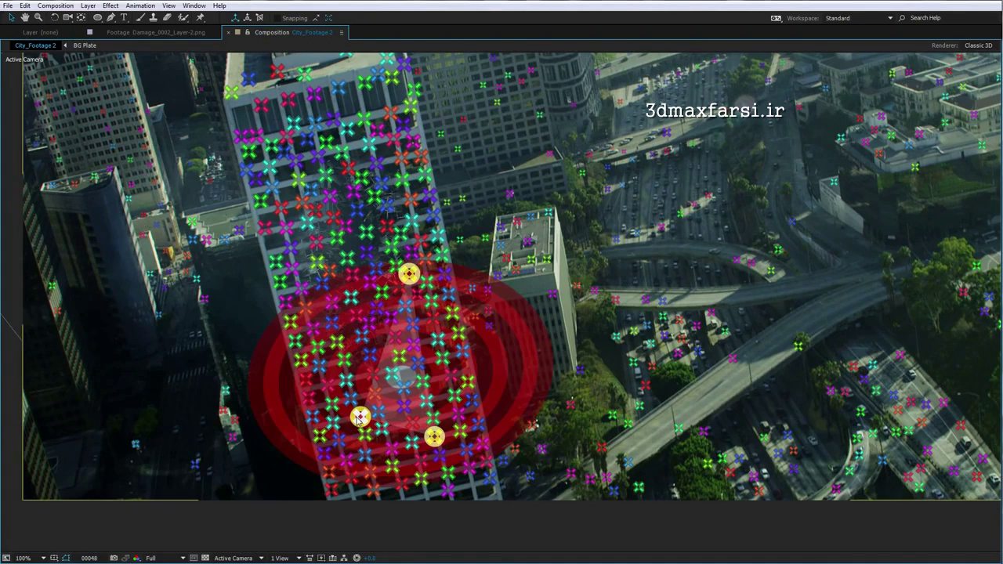
pyautogui.rightClick(410, 381)
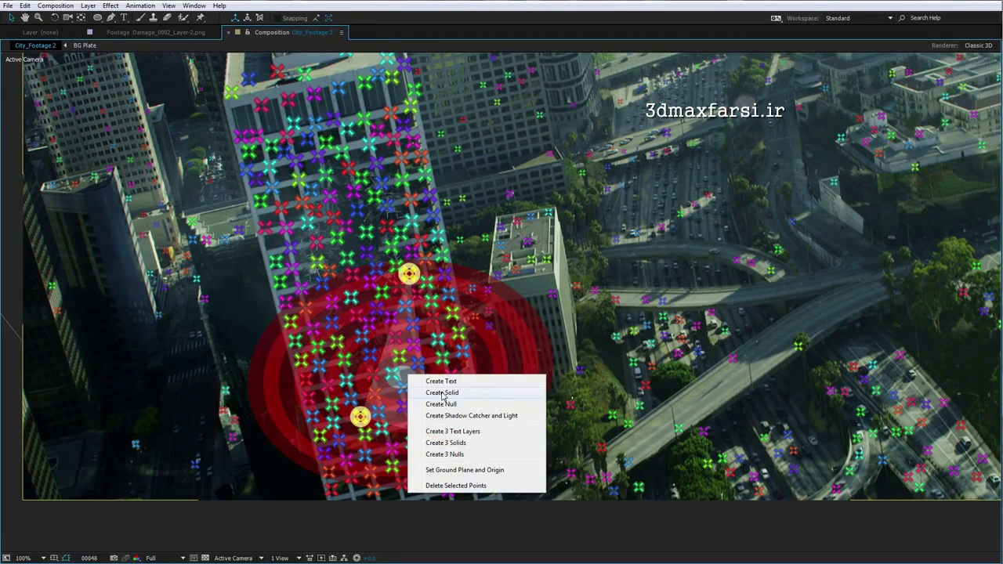
pyautogui.click(443, 394)
pyautogui.press('`')
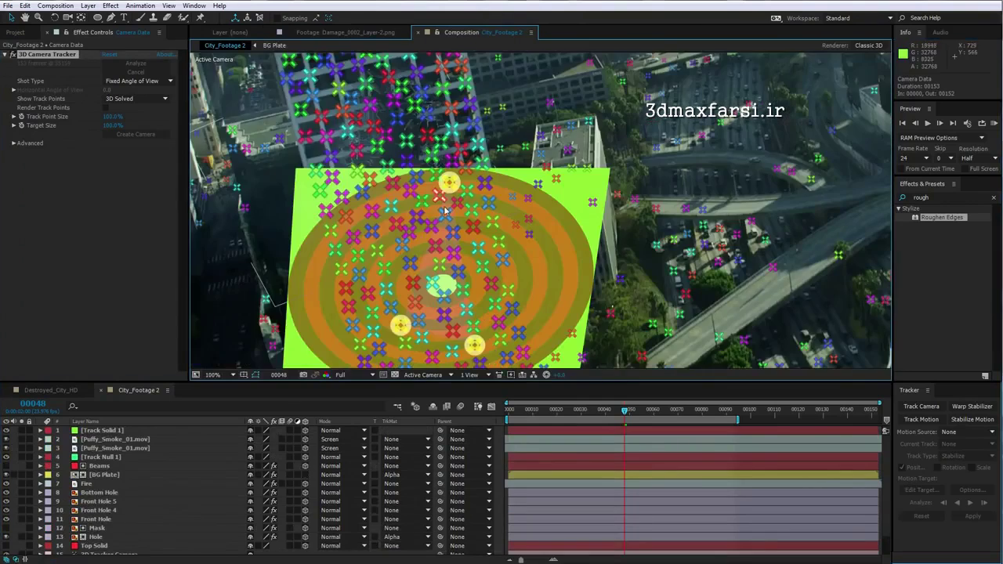
# - Create another track solid from three track points near the top of the tower's facade
pyautogui.scroll(-1, 445, 210)
pyautogui.scroll(1, 455, 179)
pyautogui.press('space')
pyautogui.moveTo(442, 117); pyautogui.dragTo(468, 223)
pyautogui.click(331, 136)
pyautogui.keyDown('shift'); pyautogui.click(461, 109); pyautogui.keyUp('shift')
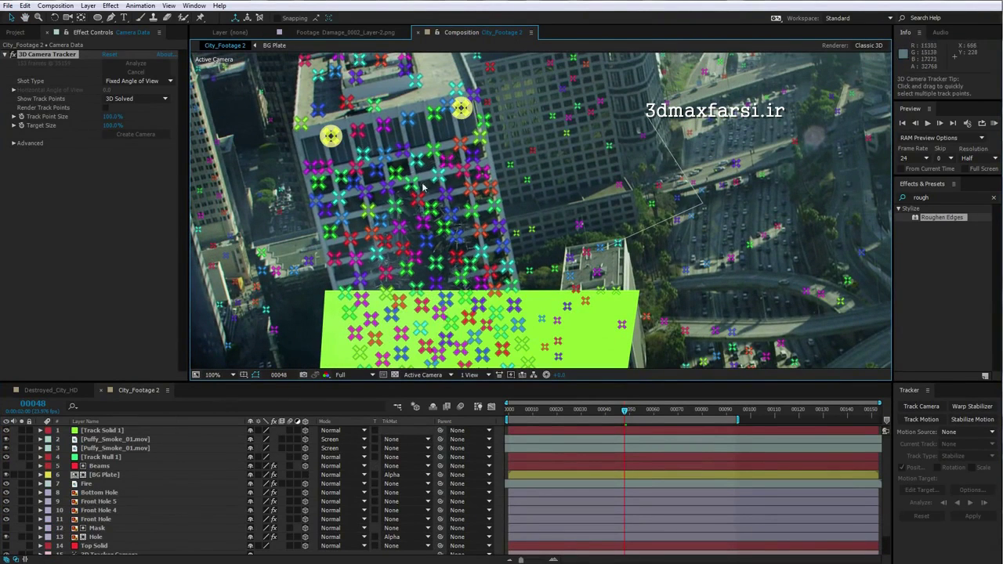
pyautogui.keyDown('shift'); pyautogui.click(410, 183); pyautogui.keyUp('shift')
pyautogui.rightClick(420, 133)
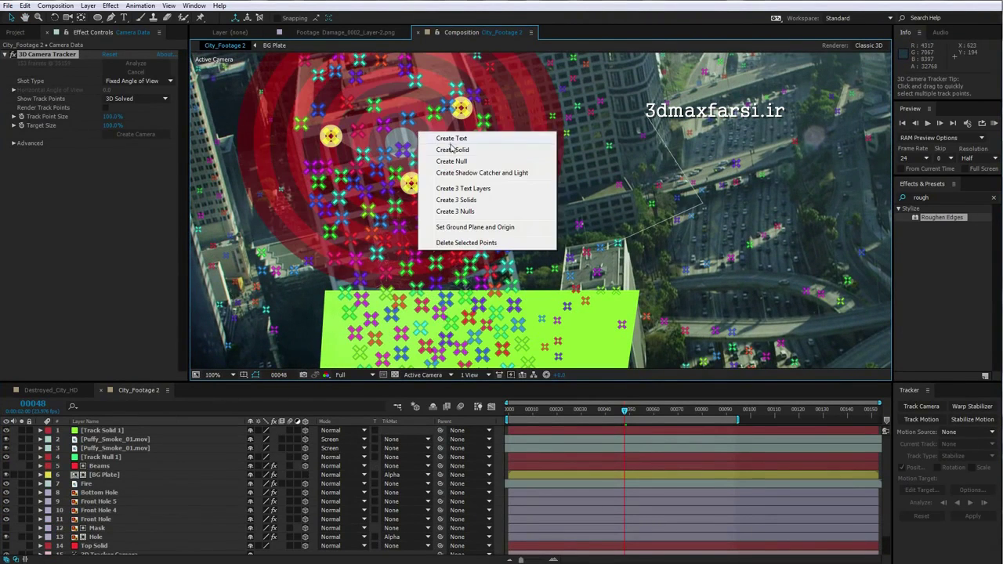
pyautogui.click(452, 150)
pyautogui.scroll(-1, 502, 251)
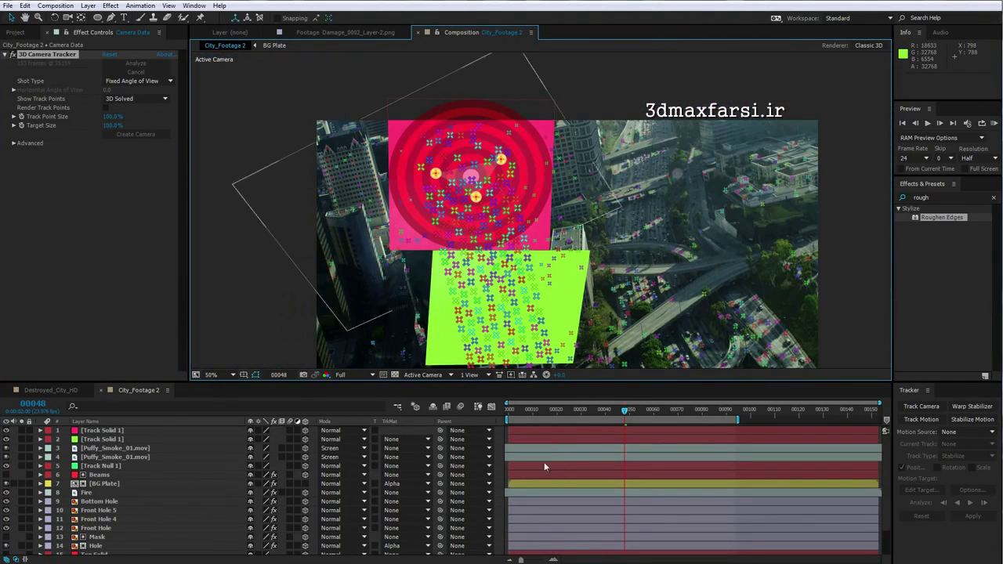
# - Hide the pink track solid and select the green one on the lower facade, keeping it visible
pyautogui.click(102, 431)
pyautogui.moveTo(7, 439); pyautogui.dragTo(7, 432)
pyautogui.click(104, 440)
pyautogui.click(6, 439)
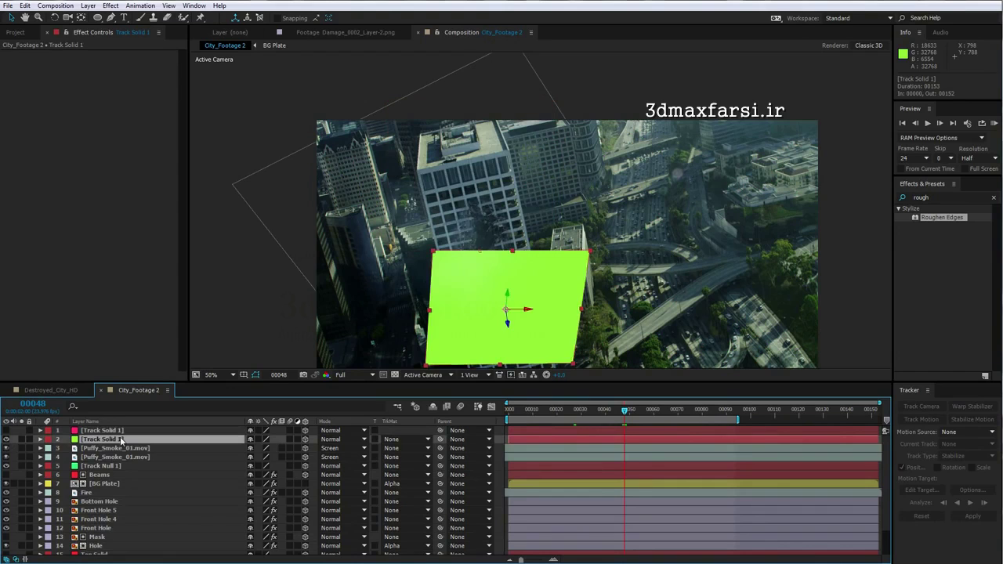
pyautogui.press('h')
pyautogui.moveTo(635, 298); pyautogui.dragTo(604, 245)
pyautogui.press('v')
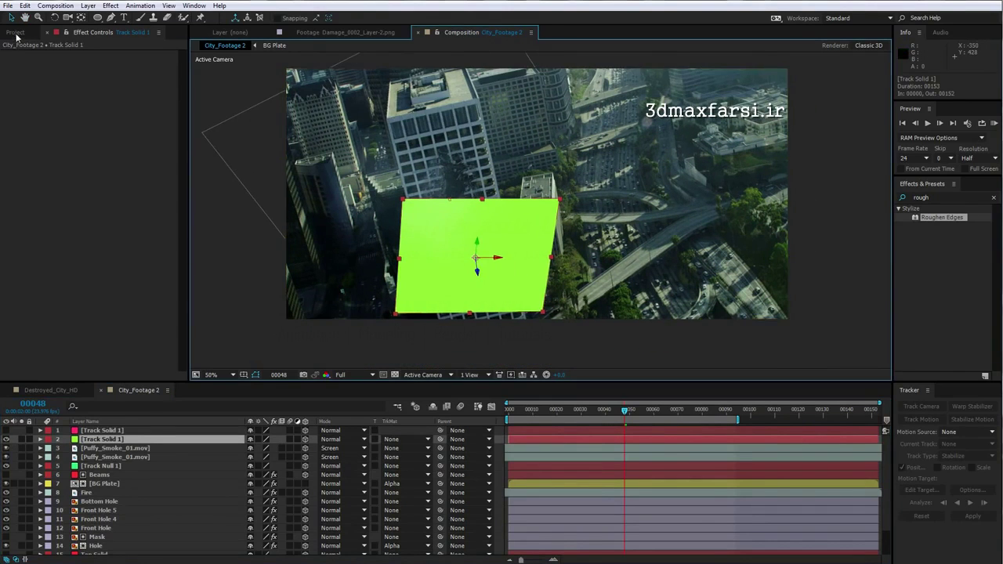
# - Preview the Damage_0002_Layer-2.png footage and replace the green track solid's source with it
pyautogui.click(15, 32)
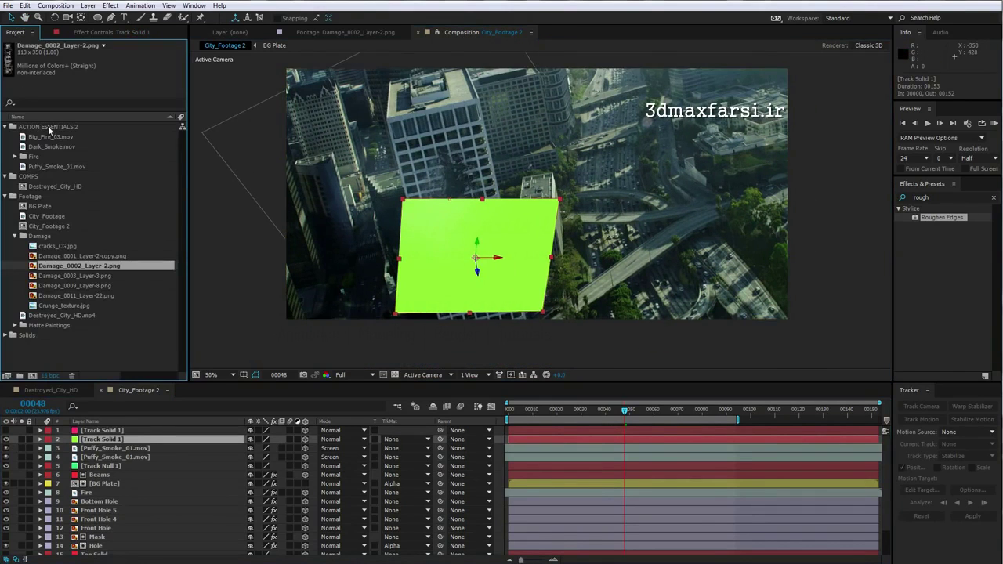
pyautogui.doubleClick(68, 267)
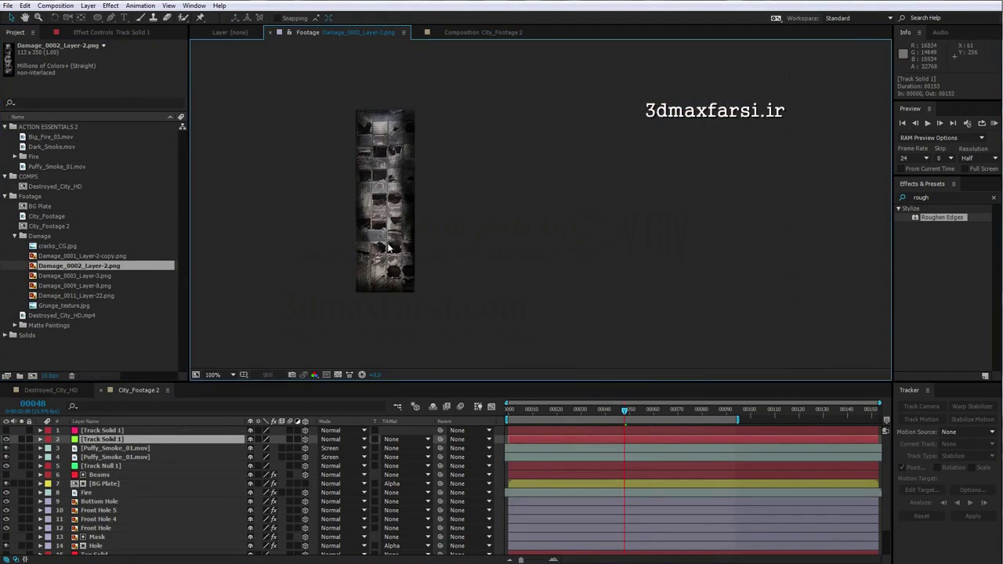
pyautogui.click(110, 256)
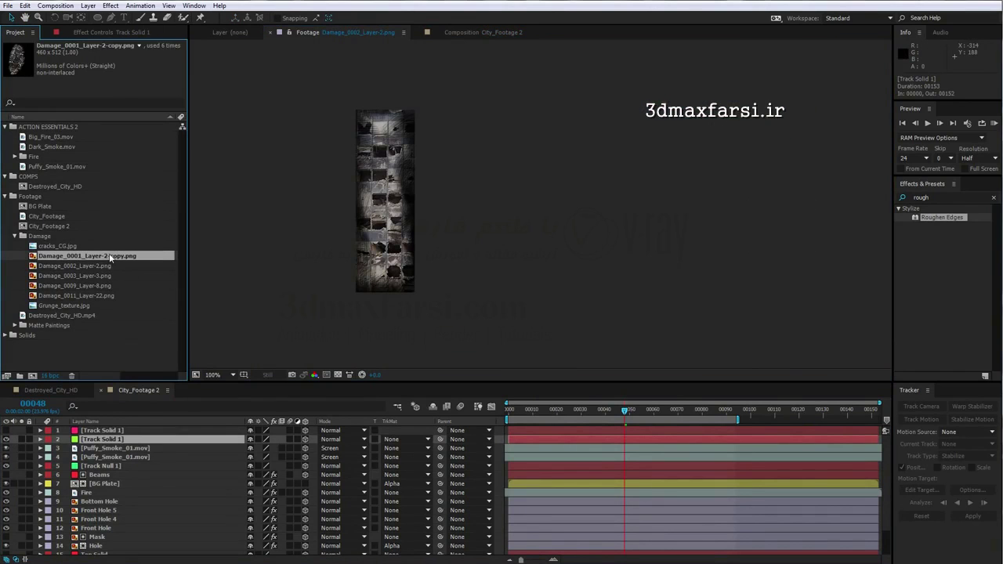
pyautogui.click(501, 32)
pyautogui.click(70, 267)
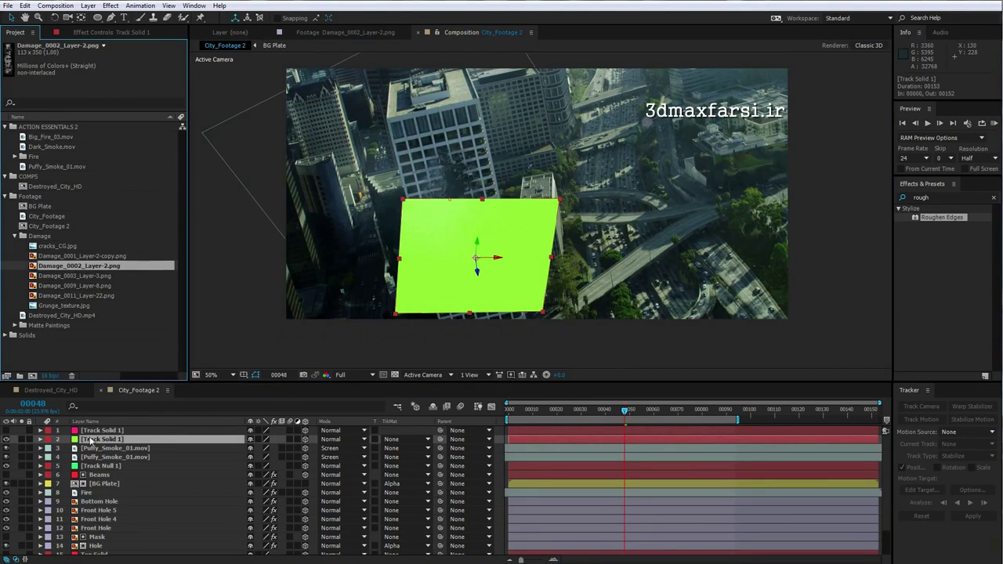
pyautogui.moveTo(69, 269); pyautogui.dragTo(466, 278)
pyautogui.scroll(2, 466, 279)
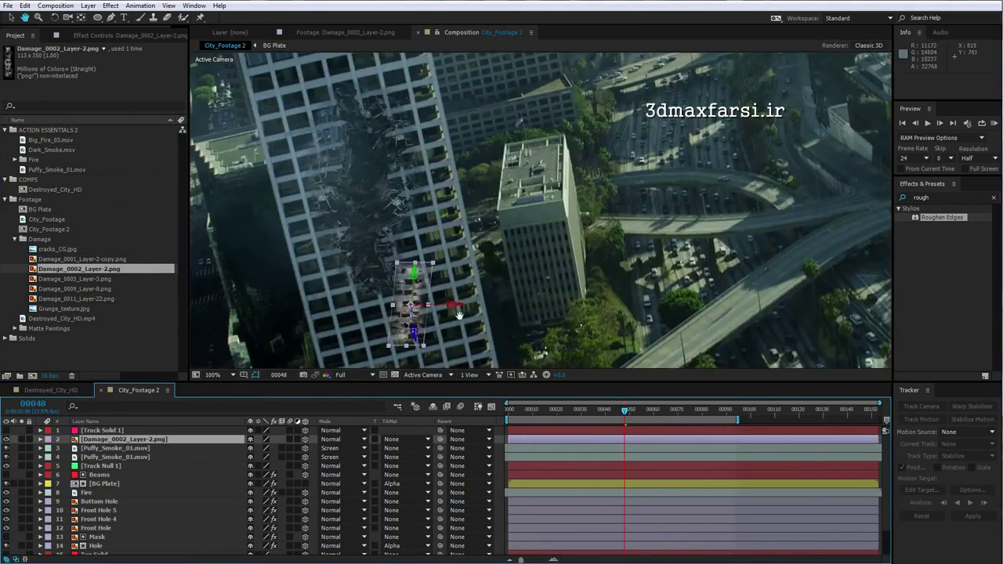
# - Rotate and enlarge the Damage_0002_Layer-2.png layer so it follows the tower facade's tilt and covers its lower windows
pyautogui.press('`')
pyautogui.press('h')
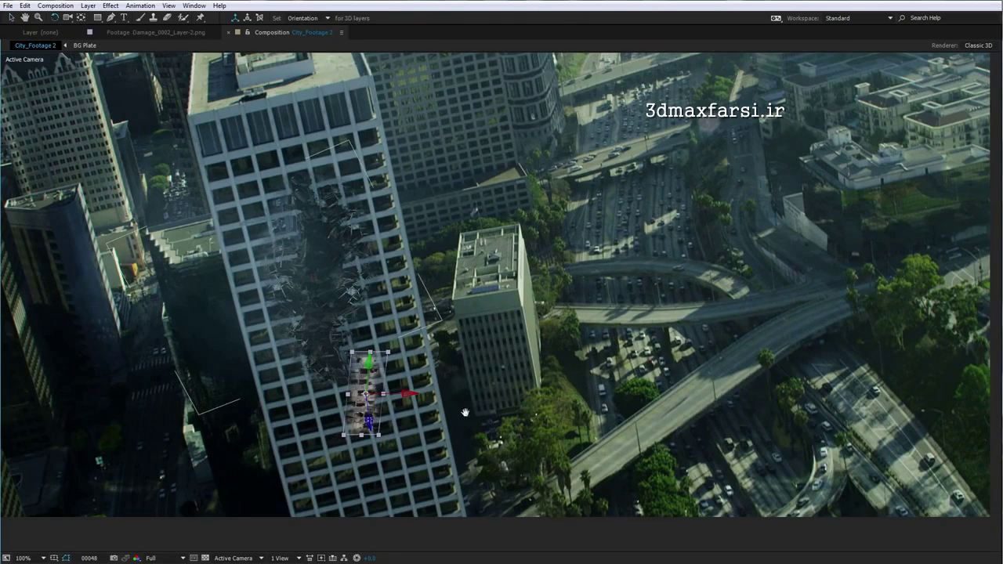
pyautogui.moveTo(463, 410); pyautogui.dragTo(506, 319)
pyautogui.scroll(2, 506, 318)
pyautogui.moveTo(384, 282); pyautogui.dragTo(430, 336)
pyautogui.press('w')
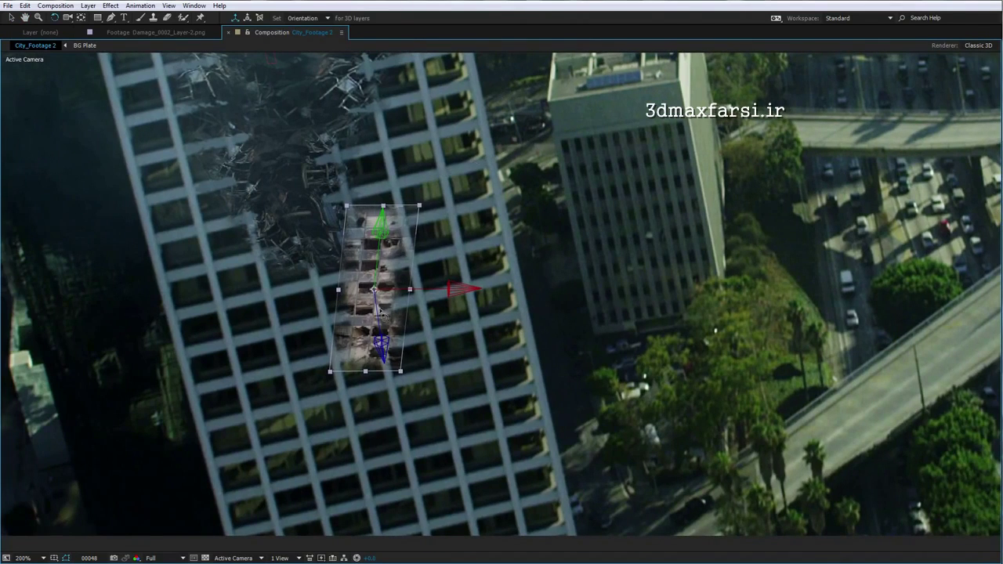
pyautogui.moveTo(377, 306); pyautogui.dragTo(361, 304)
pyautogui.moveTo(433, 362); pyautogui.dragTo(476, 421)
pyautogui.press('v')
pyautogui.scroll(-1, 532, 345)
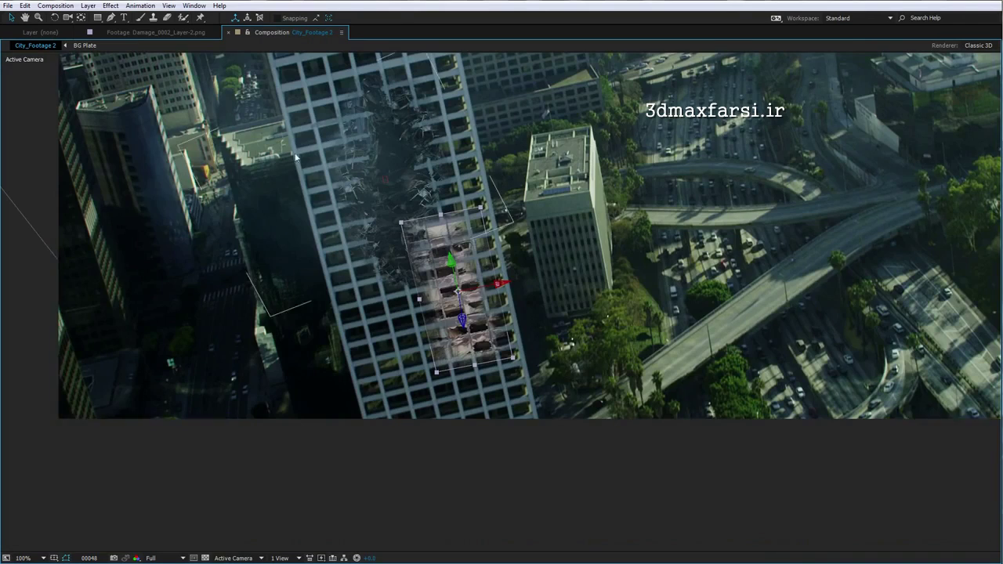
# - Apply Curves to the damage layer and darken it by lowering the RGB curve's white point and midtones
pyautogui.click(110, 5)
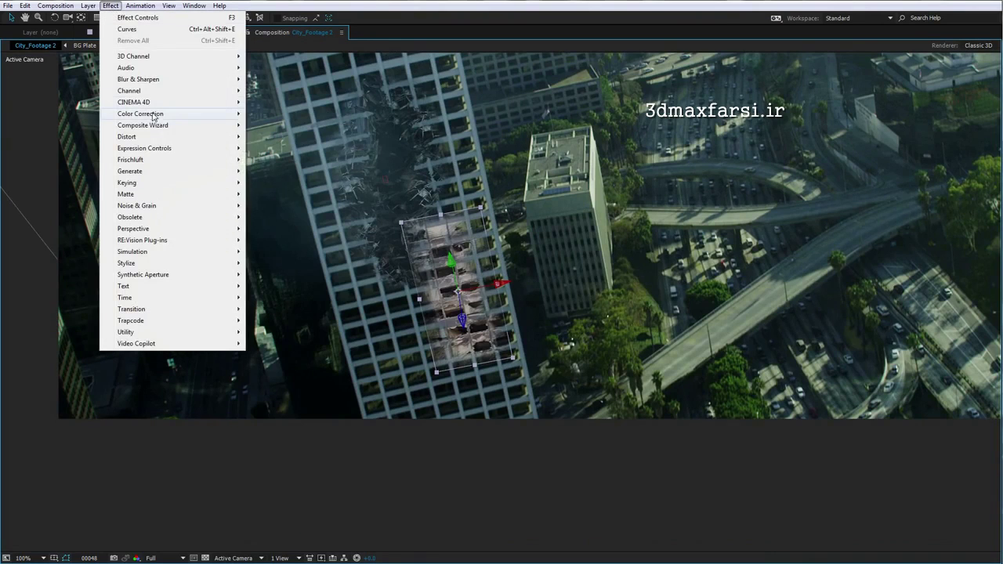
pyautogui.moveTo(155, 117)
pyautogui.click(274, 322)
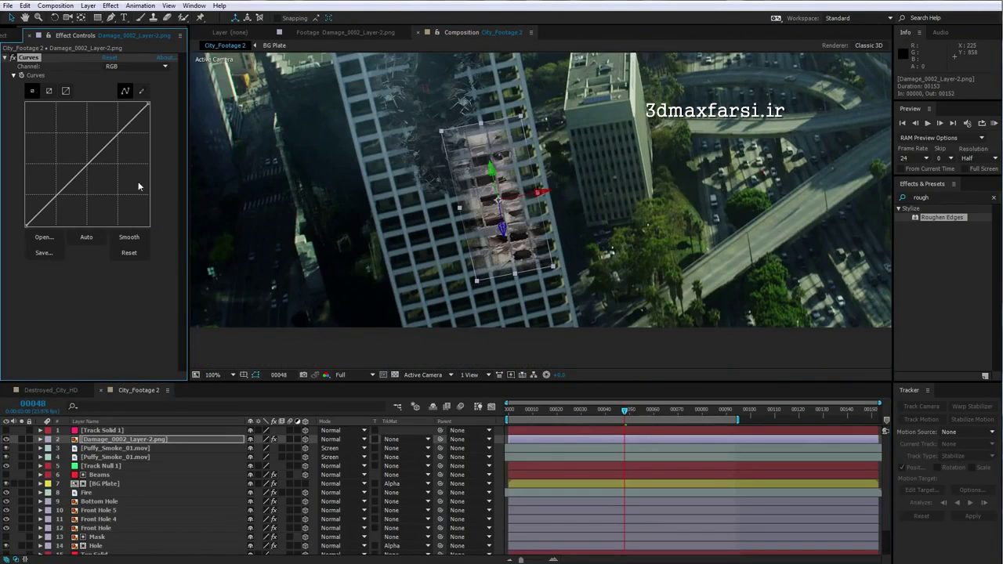
pyautogui.moveTo(147, 105); pyautogui.dragTo(155, 140)
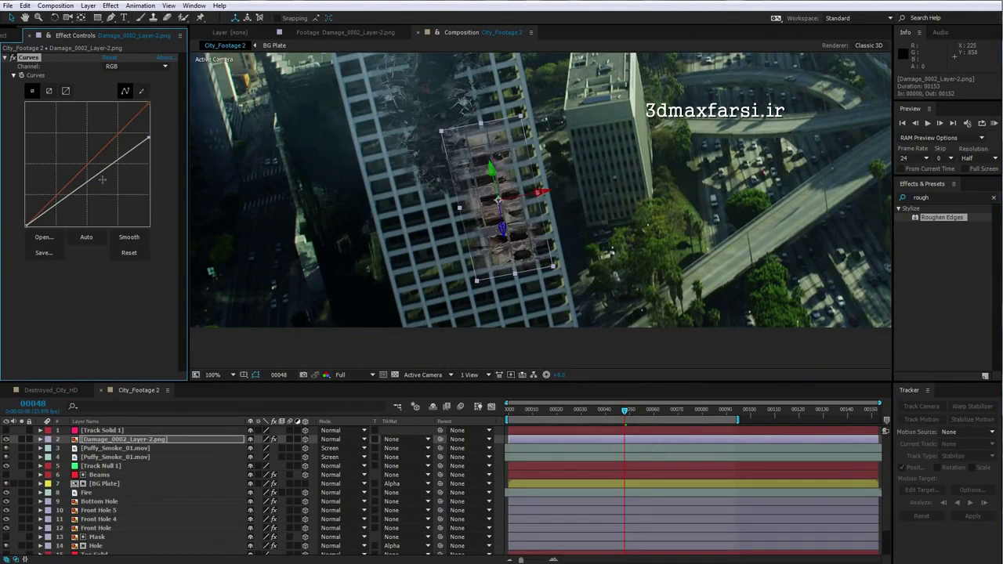
pyautogui.moveTo(102, 179); pyautogui.dragTo(97, 182)
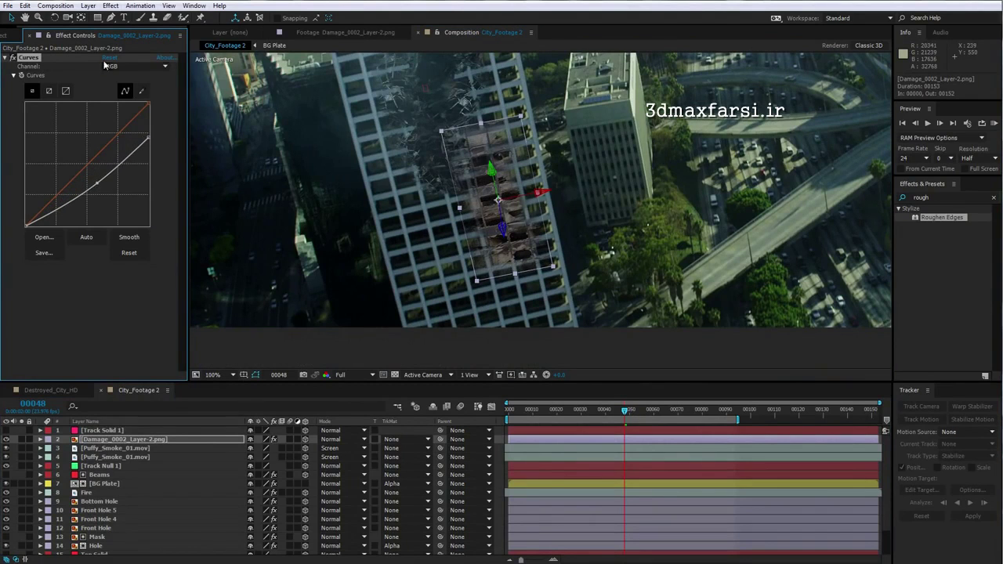
# - Lower the red channel's midtones in the damage layer's Curves to match the building's cool tint
pyautogui.click(132, 70)
pyautogui.click(125, 88)
pyautogui.moveTo(83, 170); pyautogui.dragTo(90, 174)
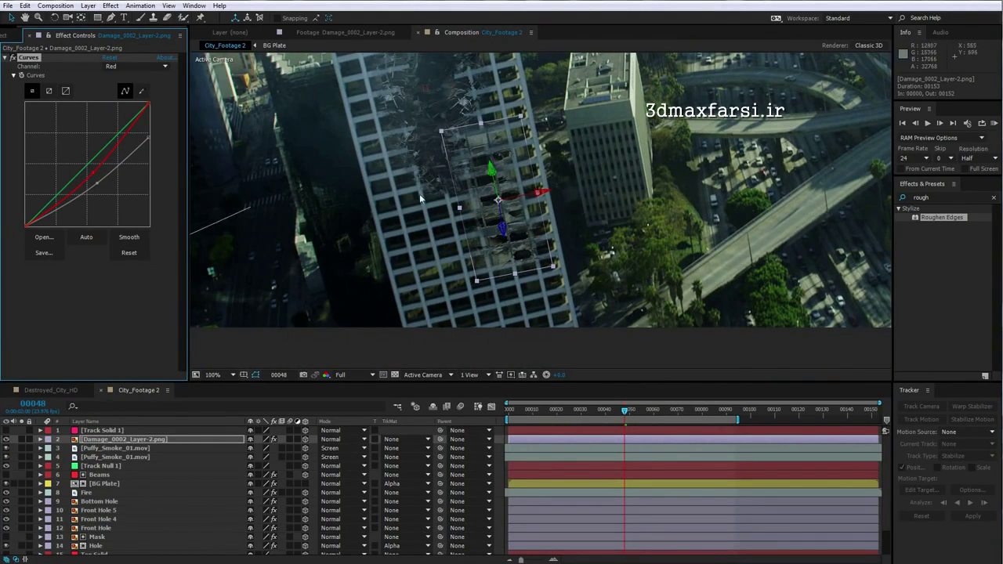
# - Fine-tune the damage layer's position, height and rotation so it lines up with the facade's window grid
pyautogui.press('.')
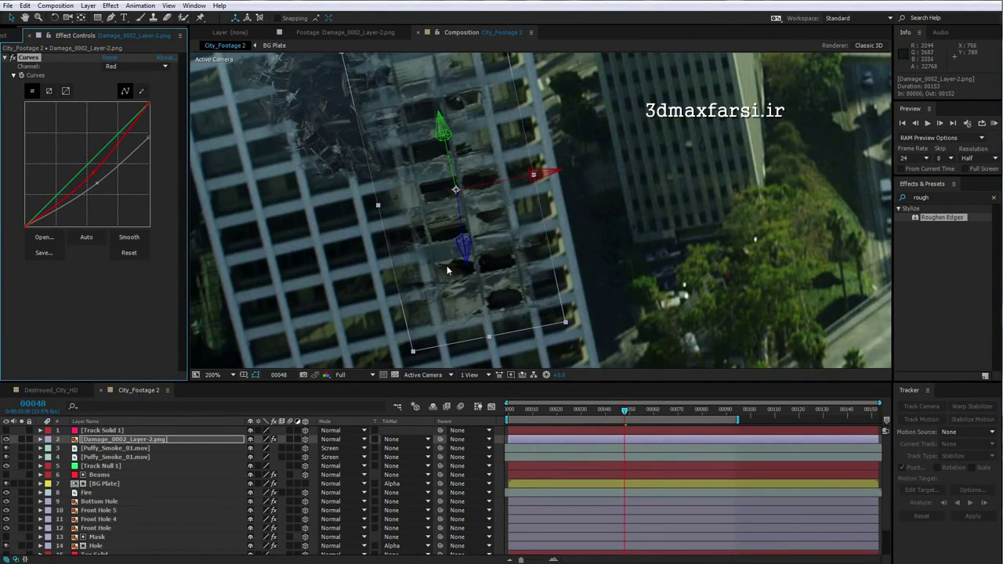
pyautogui.moveTo(489, 188); pyautogui.dragTo(478, 187)
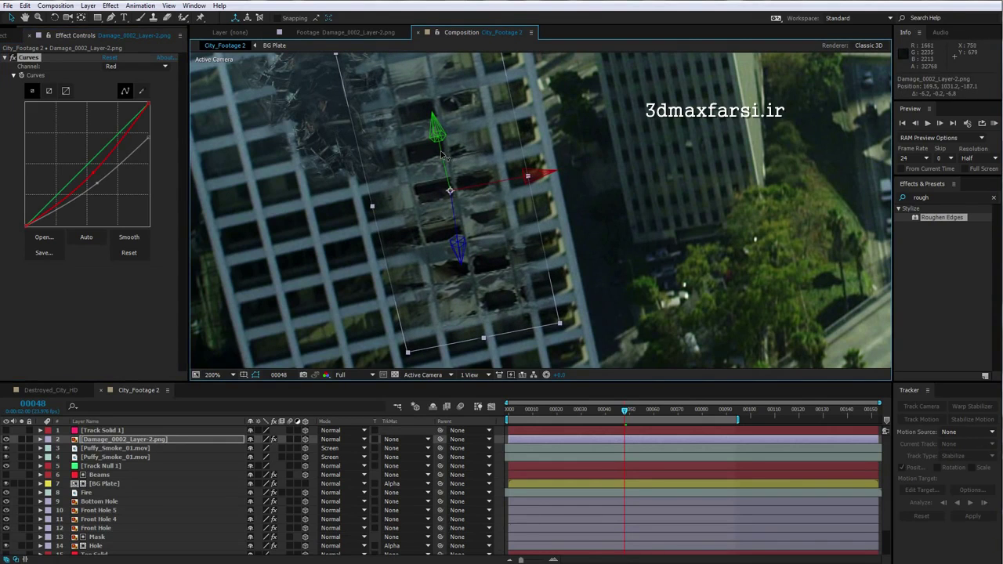
pyautogui.moveTo(441, 152); pyautogui.dragTo(441, 151)
pyautogui.moveTo(482, 337); pyautogui.dragTo(483, 334)
pyautogui.press('w')
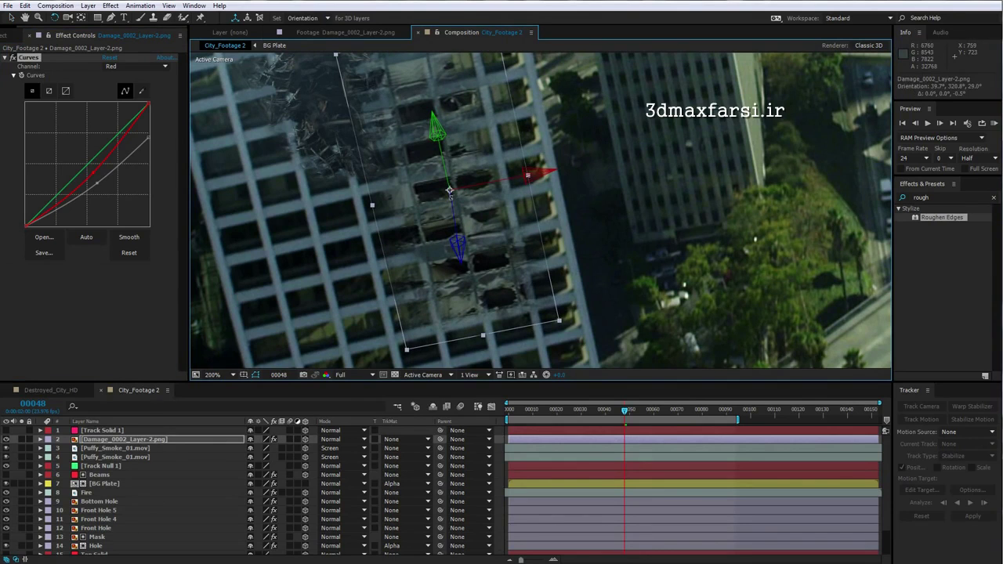
pyautogui.press('v')
pyautogui.moveTo(481, 187); pyautogui.dragTo(485, 186)
pyautogui.scroll(-2, 484, 182)
# - Duplicate the Damage_0002_Layer-2.png layer and move the copy to the left side of the tower's facade
pyautogui.click(547, 447)
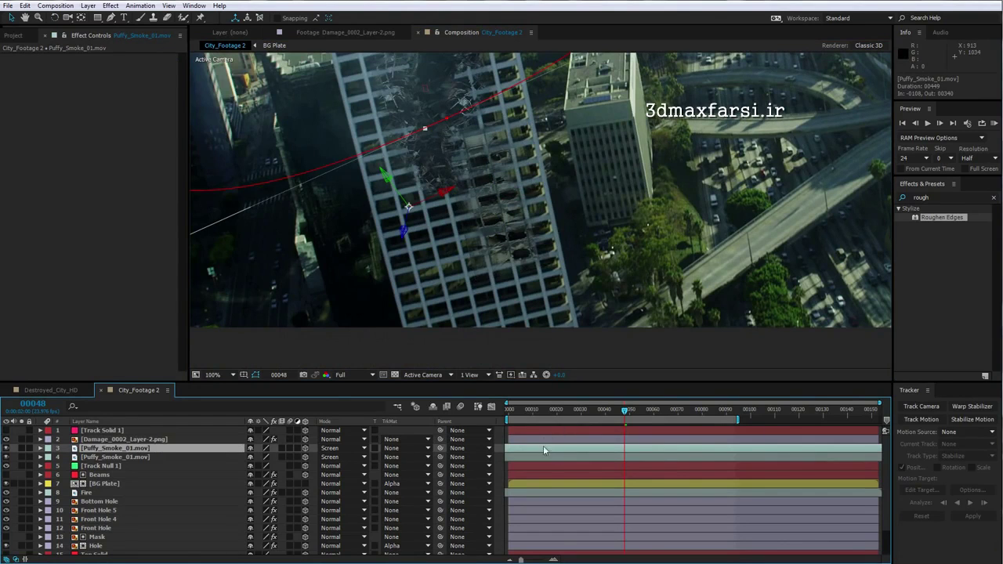
pyautogui.click(102, 441)
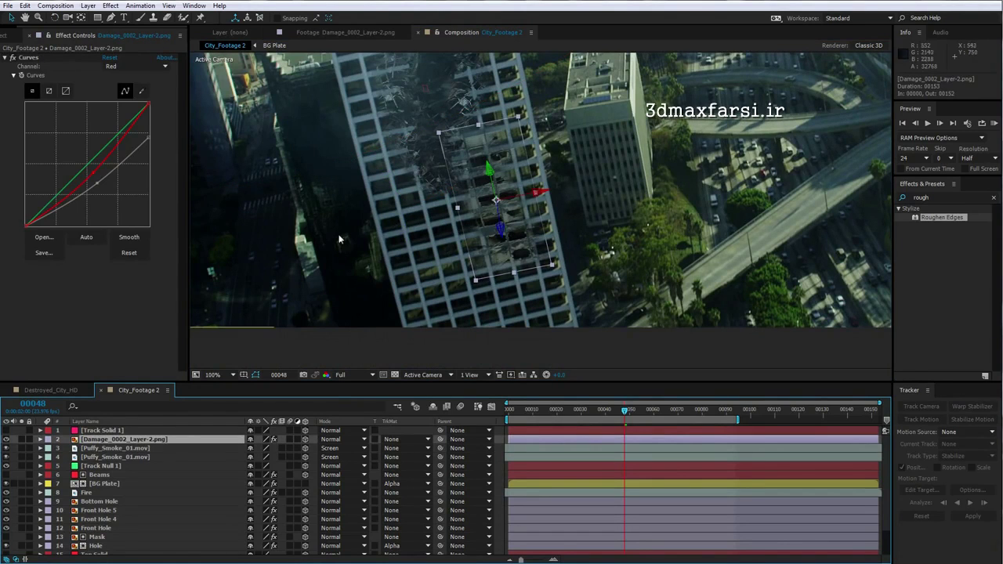
pyautogui.hotkey('ctrl', 'd')
pyautogui.moveTo(450, 212); pyautogui.dragTo(358, 228)
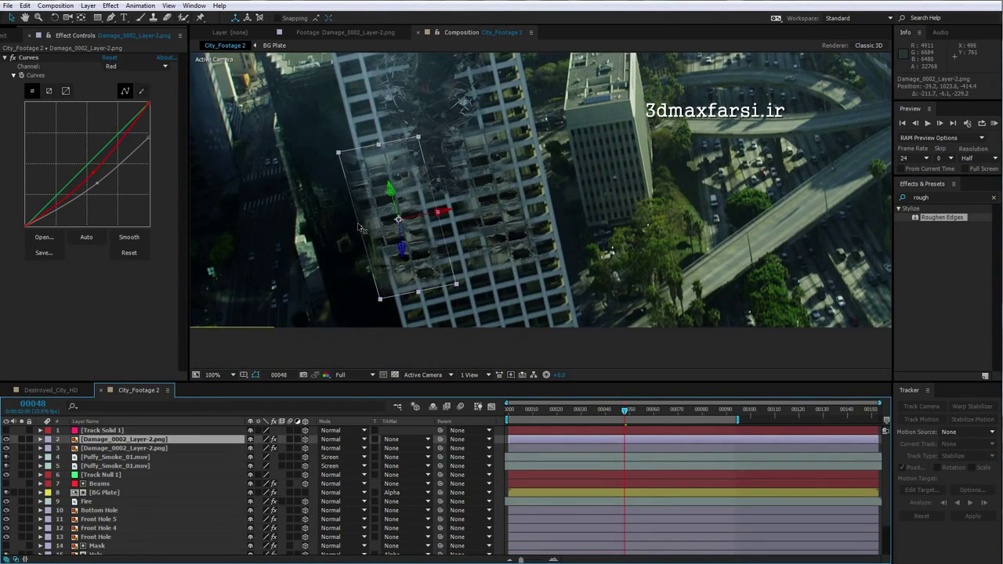
# - Mask the damage copy with a rectangle inside the facade's left edge and feather the mask by 12 pixels
pyautogui.click(97, 18)
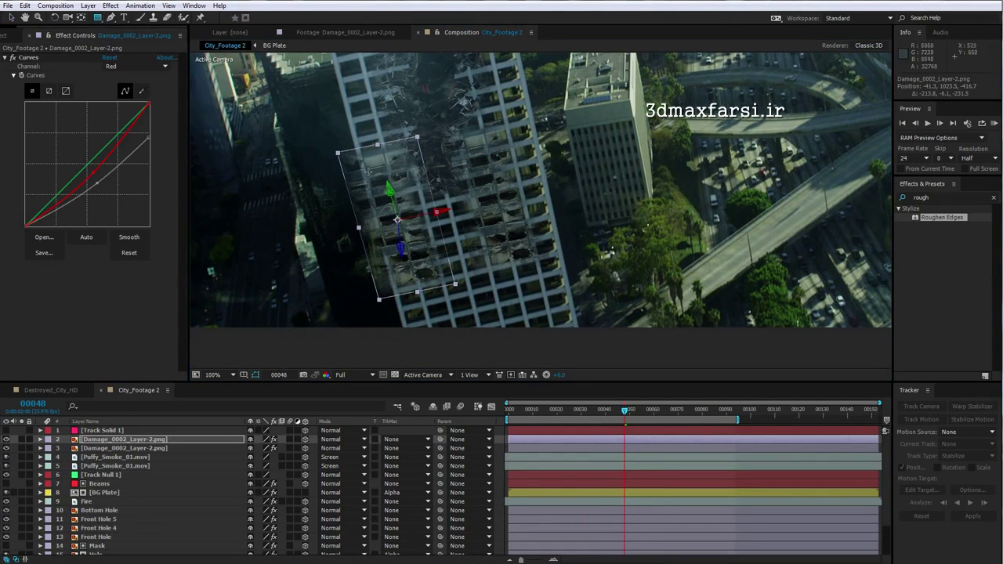
pyautogui.moveTo(364, 158); pyautogui.dragTo(433, 245)
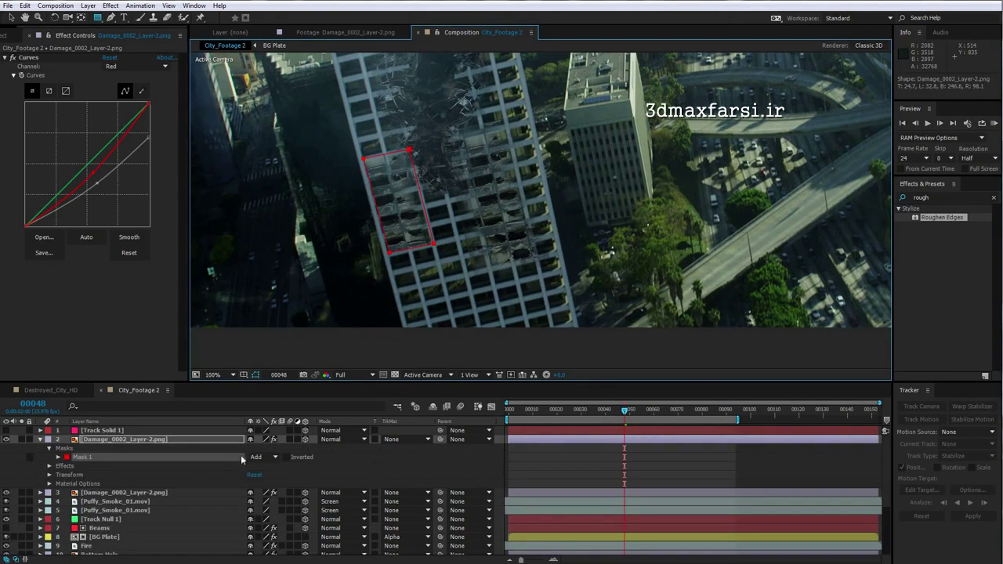
pyautogui.press('f')
pyautogui.moveTo(270, 457); pyautogui.dragTo(281, 457)
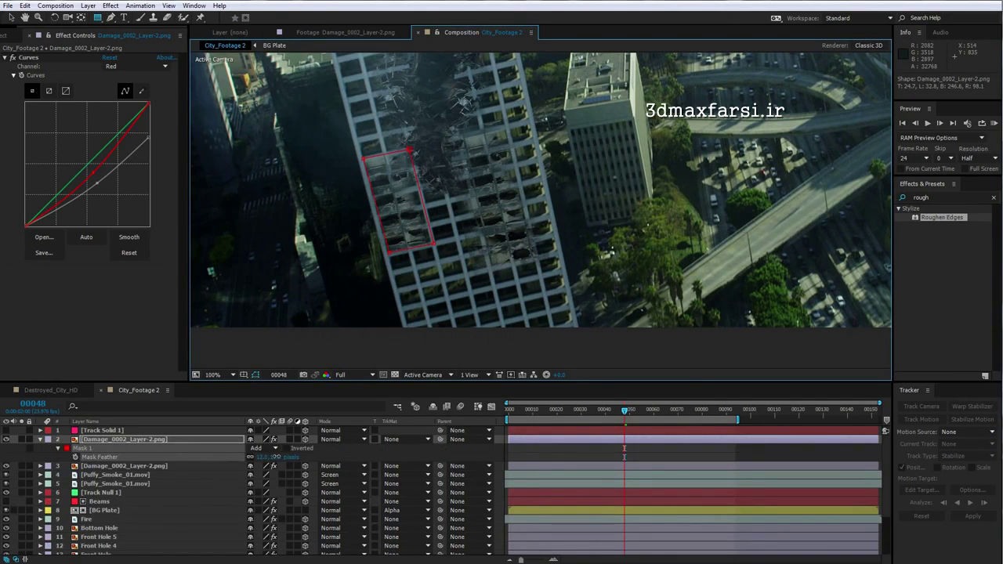
pyautogui.click(544, 448)
# - Go to frame 55 and make the hidden pink Track Solid 1 visible near the tower's top
pyautogui.scroll(-1, 507, 290)
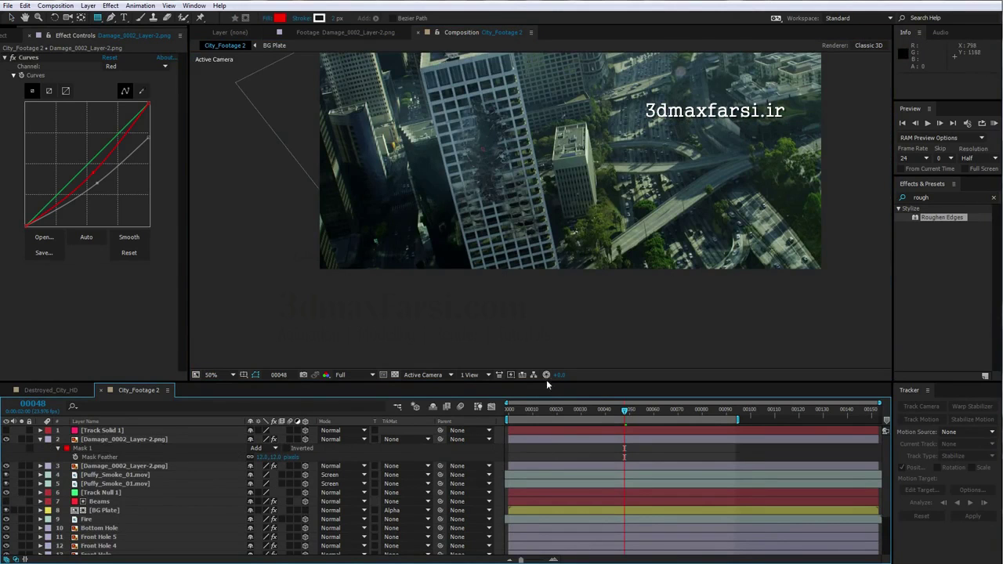
pyautogui.moveTo(624, 413); pyautogui.dragTo(646, 413)
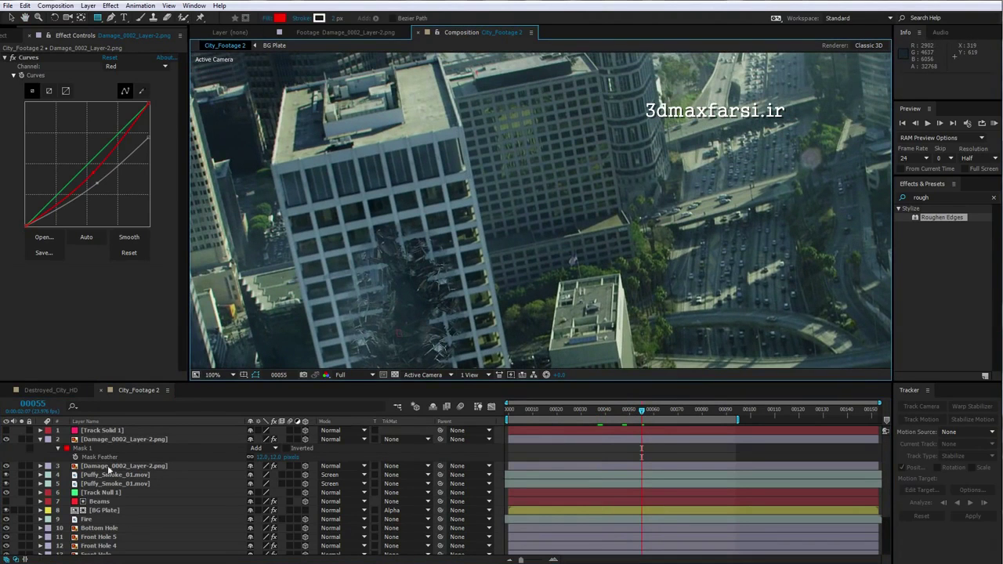
pyautogui.click(94, 493)
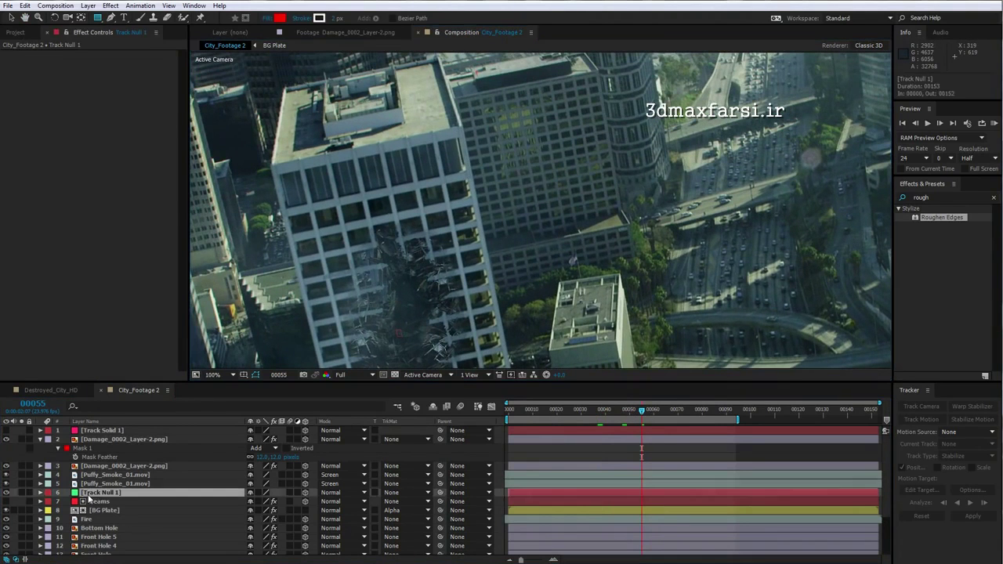
pyautogui.click(98, 430)
pyautogui.click(6, 430)
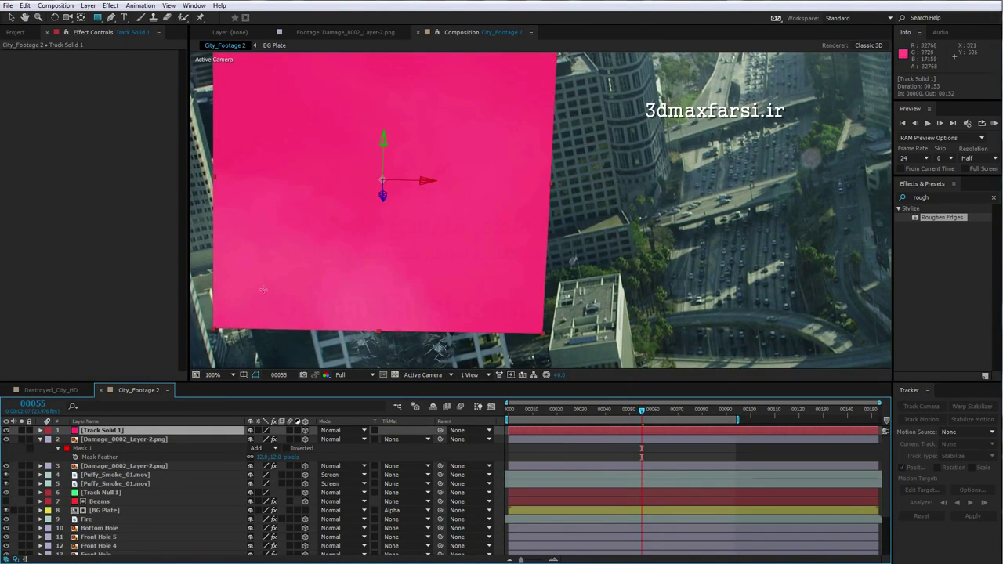
pyautogui.scroll(-1, 359, 204)
# - Preview the cracks_CG.jpg footage and replace the pink track solid's source with it
pyautogui.click(22, 33)
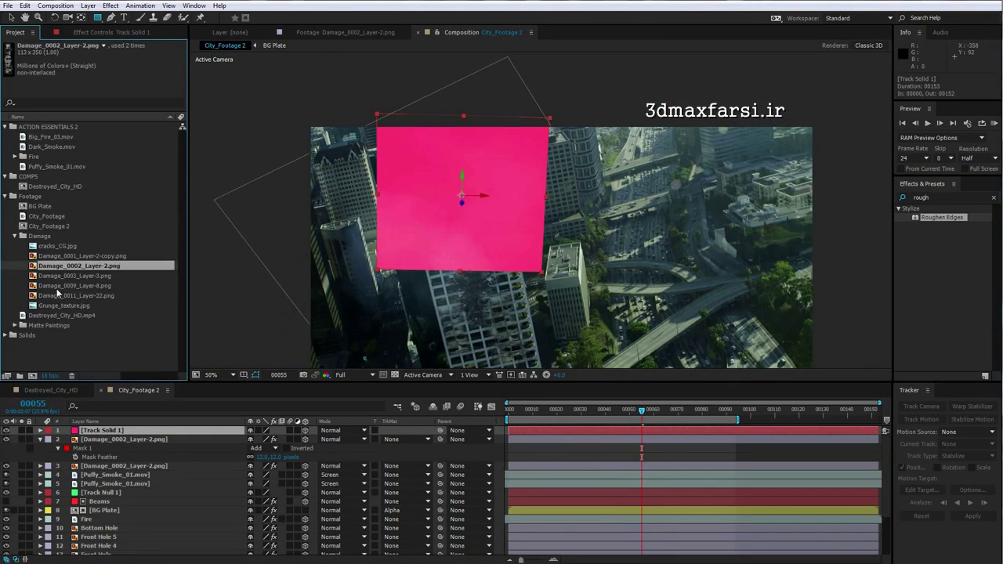
pyautogui.click(75, 247)
pyautogui.doubleClick(50, 248)
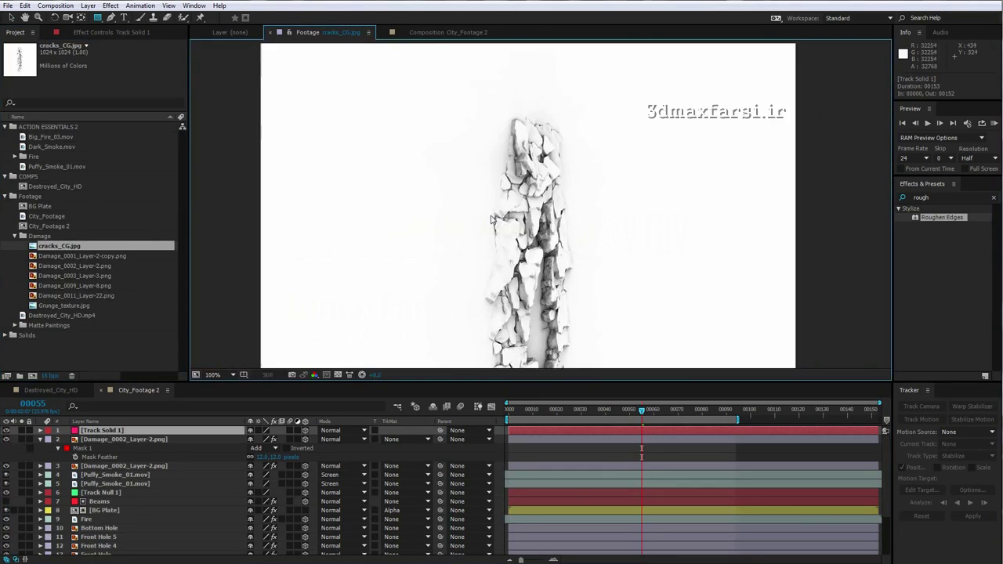
pyautogui.scroll(1, 494, 207)
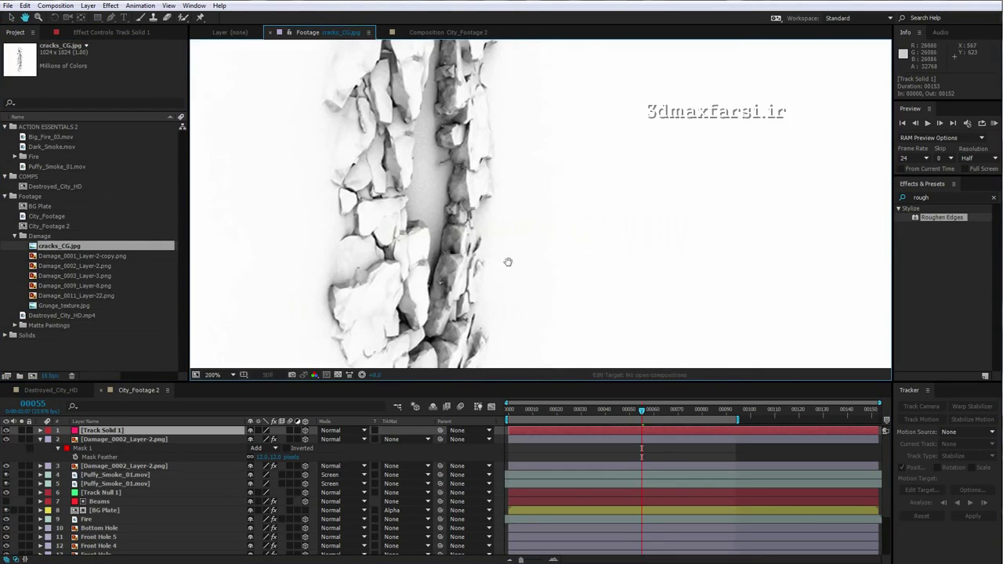
pyautogui.moveTo(421, 207); pyautogui.dragTo(462, 229)
pyautogui.scroll(-1, 461, 229)
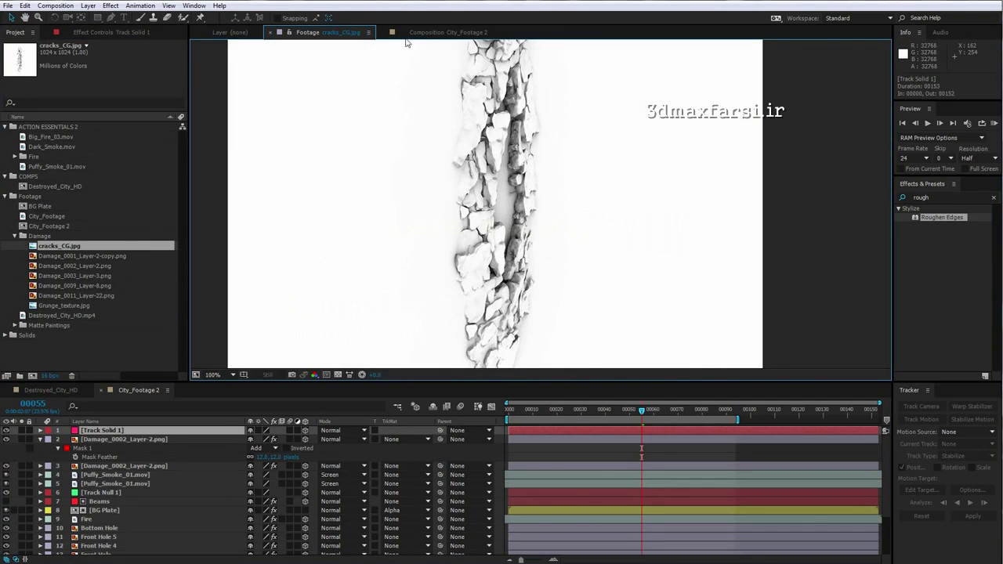
pyautogui.click(423, 32)
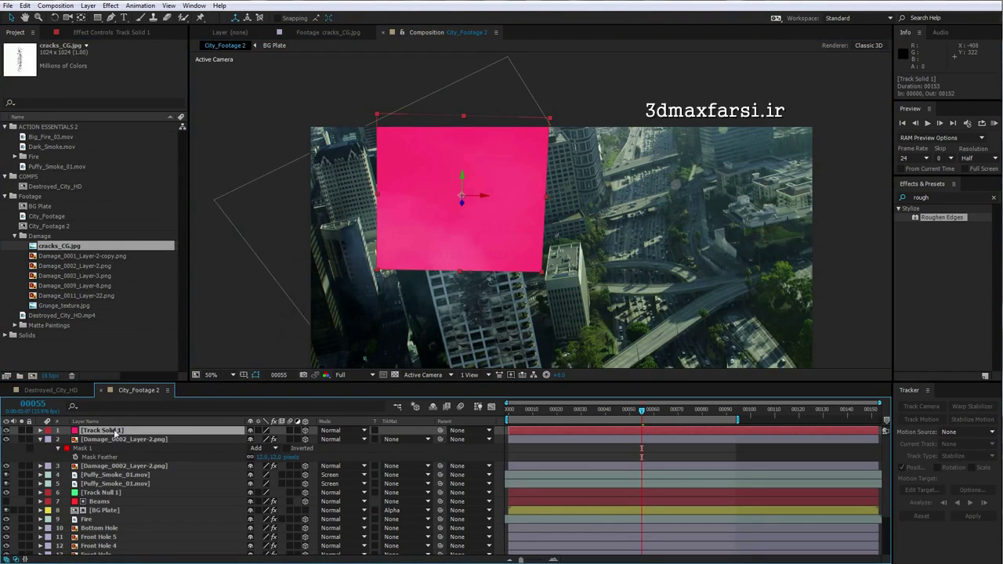
pyautogui.moveTo(65, 252); pyautogui.dragTo(430, 226)
pyautogui.scroll(2, 479, 211)
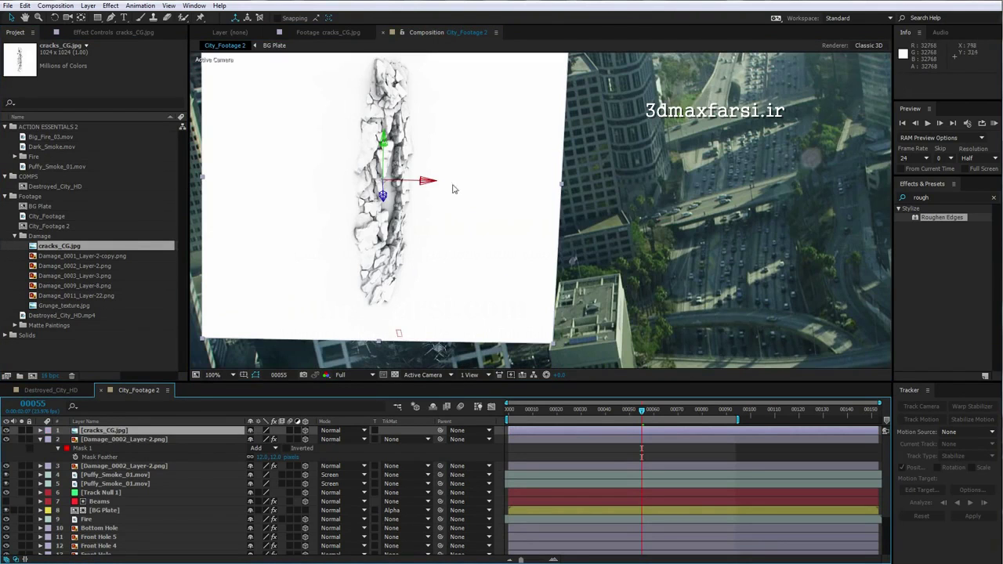
# - Rotate the cracks_CG.jpg layer so the crack runs horizontally, and set its blending mode to Multiply
pyautogui.press('w')
pyautogui.moveTo(383, 194); pyautogui.dragTo(333, 198)
pyautogui.click(337, 432)
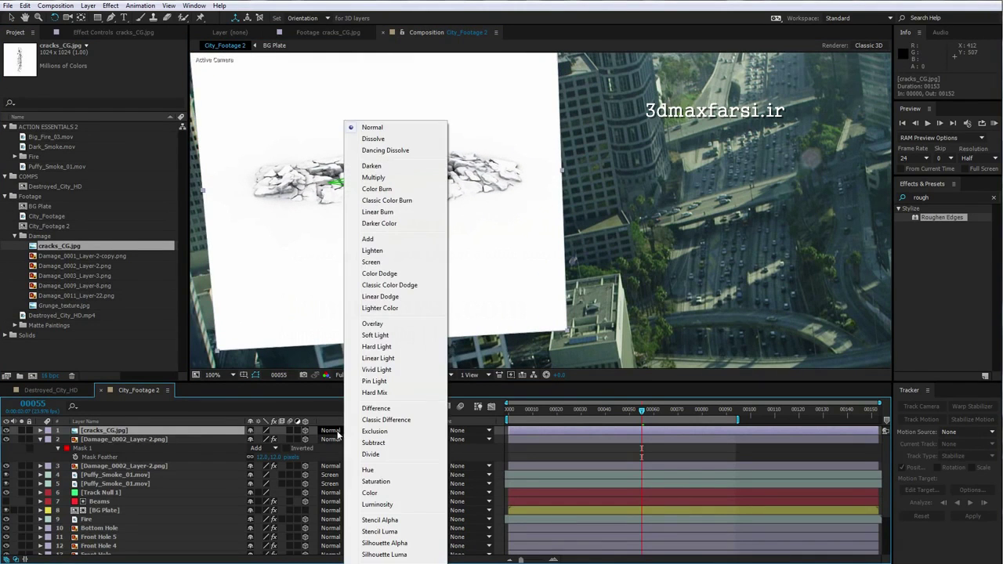
pyautogui.click(373, 177)
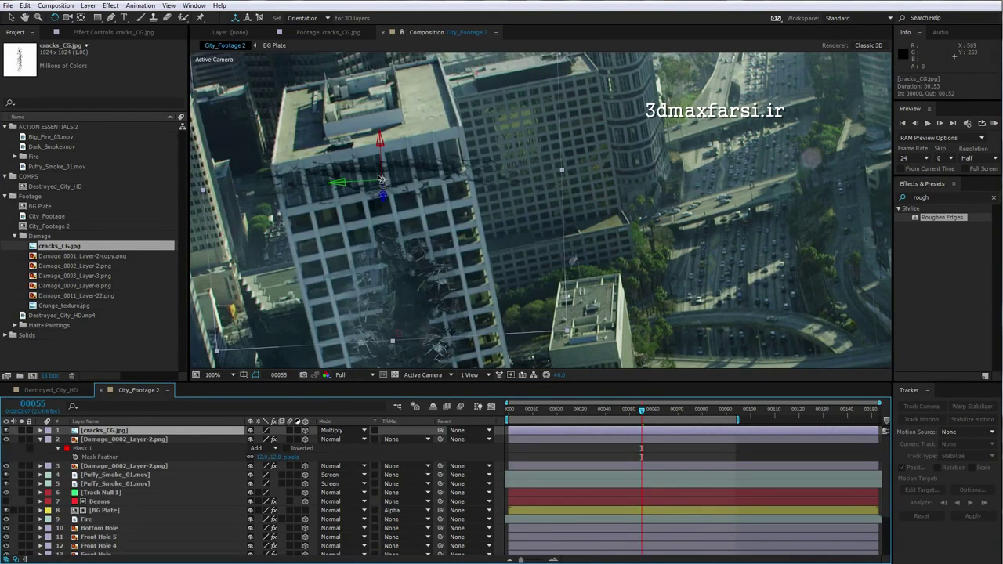
# - Tilt the cracks layer to the building's angle and move it onto the tower's front roof edge
pyautogui.moveTo(384, 188); pyautogui.dragTo(362, 148)
pyautogui.press('v')
pyautogui.press('.')
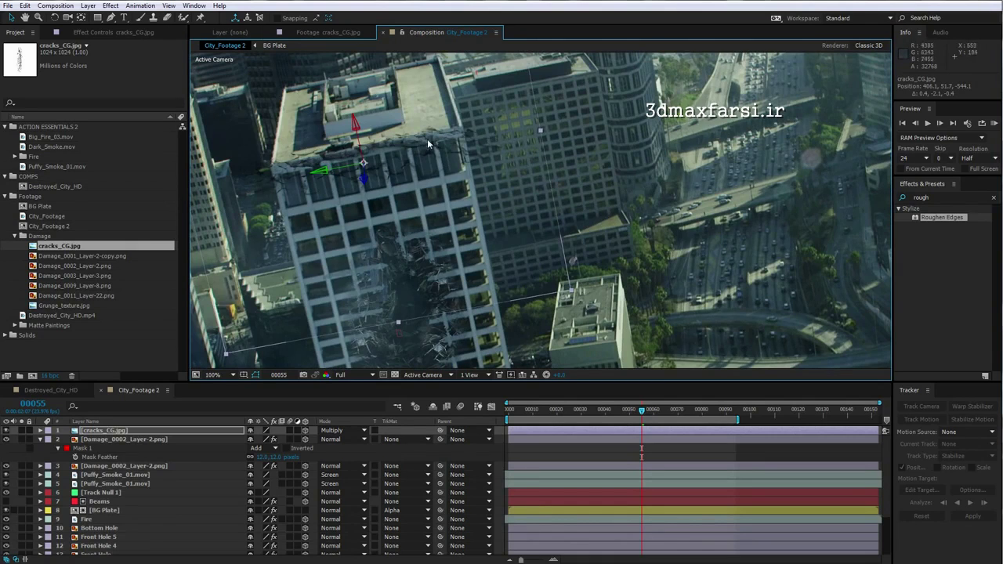
# - Mask the cracks layer with a thin rectangle along the tower's roof edge and feather the mask by 33 pixels
pyautogui.click(98, 18)
pyautogui.moveTo(273, 163); pyautogui.dragTo(468, 149)
pyautogui.press('f')
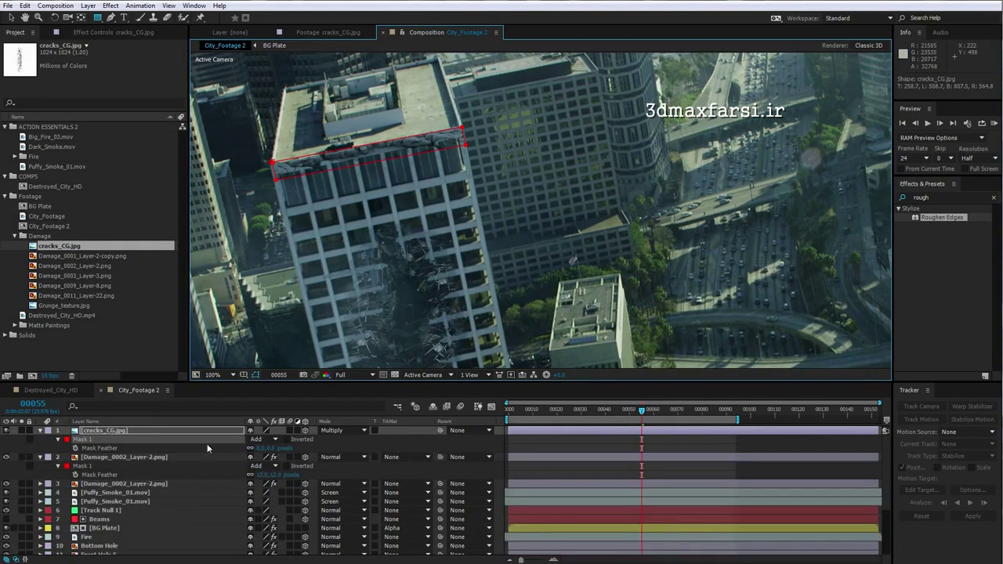
pyautogui.press('f')
pyautogui.press('f')
pyautogui.moveTo(270, 448); pyautogui.dragTo(280, 448)
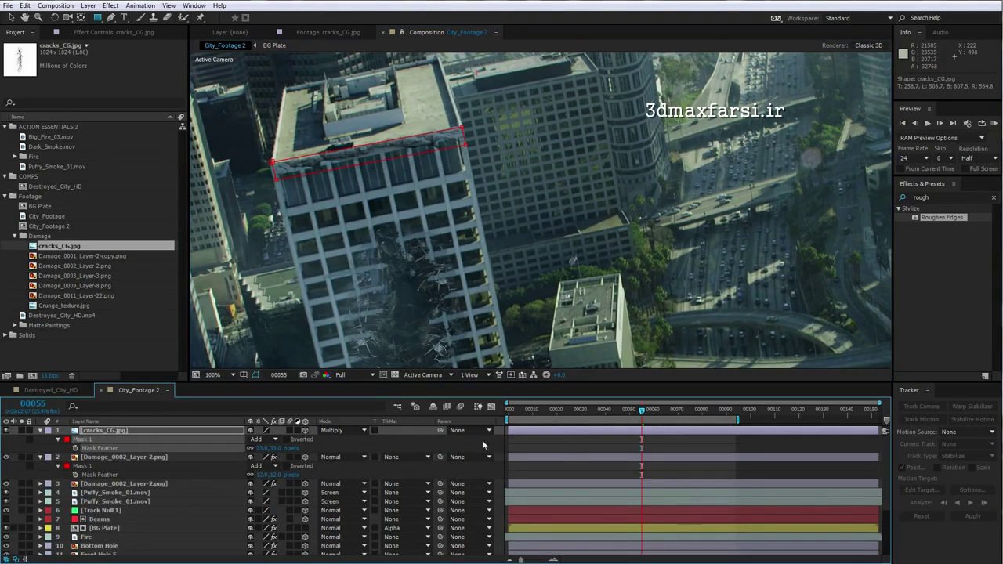
pyautogui.click(559, 448)
# - Apply Curves to the cracks_CG.jpg layer and lower the red channel's midtones
pyautogui.click(571, 429)
pyautogui.click(111, 5)
pyautogui.moveTo(157, 114)
pyautogui.click(270, 320)
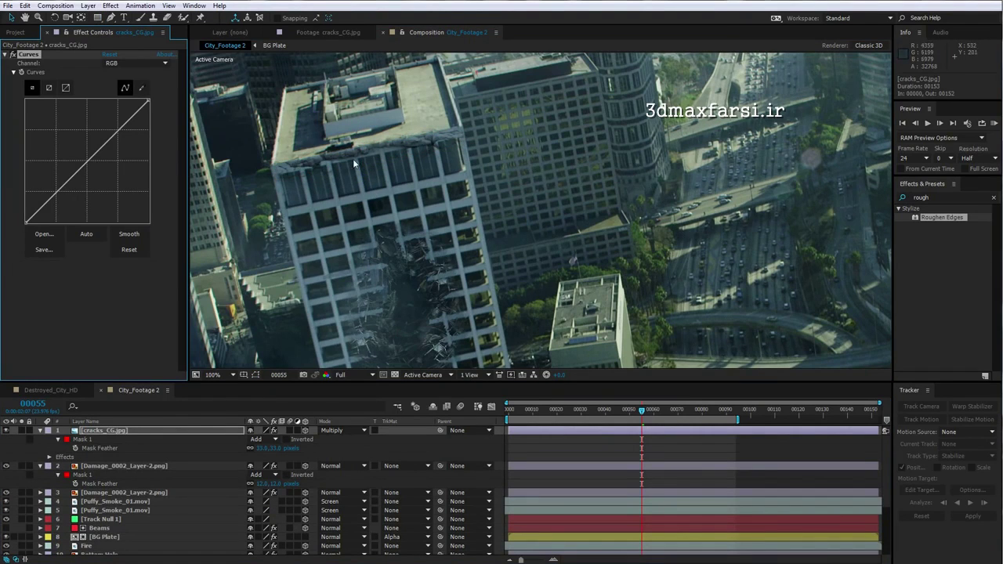
pyautogui.click(134, 63)
pyautogui.click(118, 83)
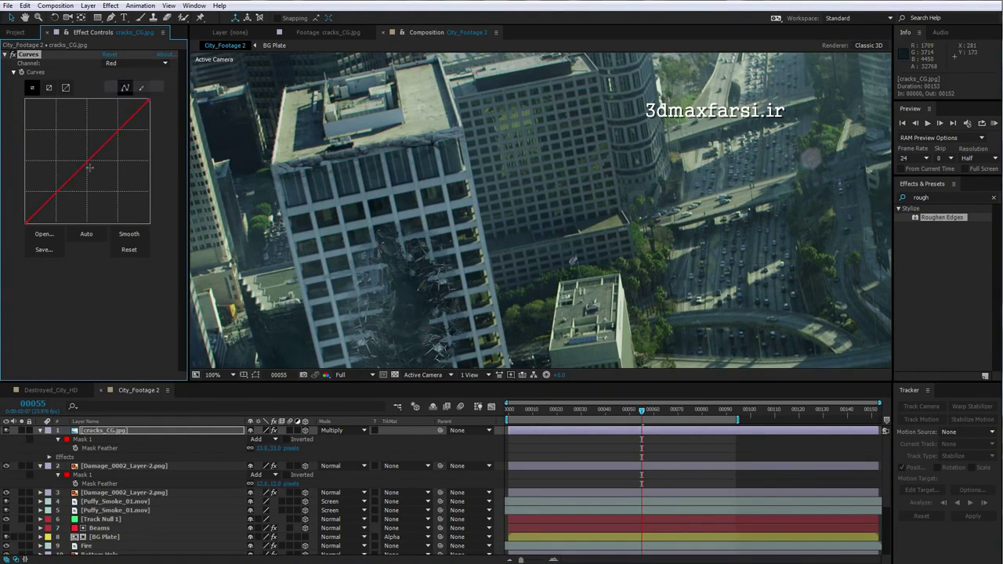
pyautogui.moveTo(82, 169); pyautogui.dragTo(91, 177)
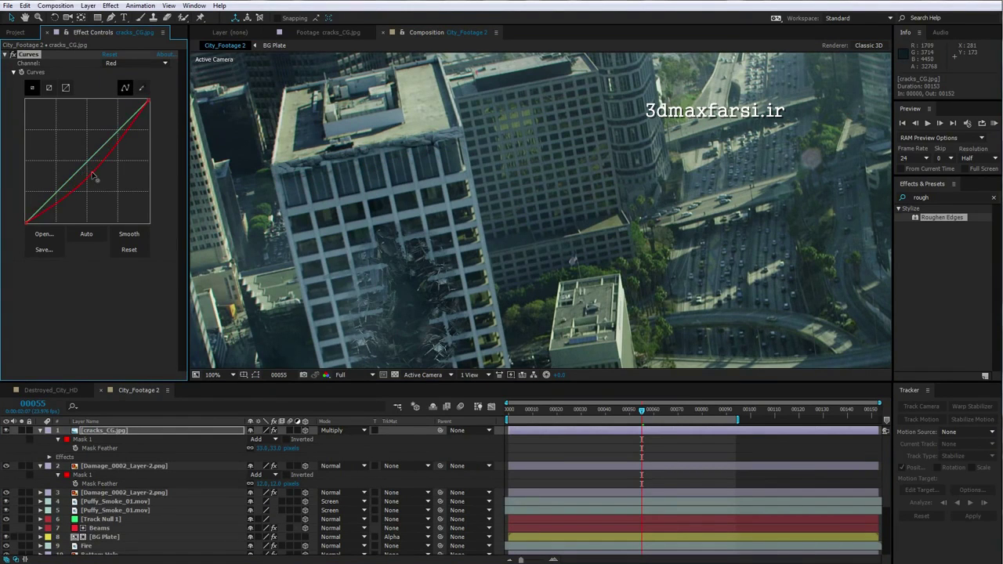
# - Preview the roof-edge cracks and lower the cracks_CG.jpg layer's opacity to 74%
pyautogui.scroll(-2, 373, 152)
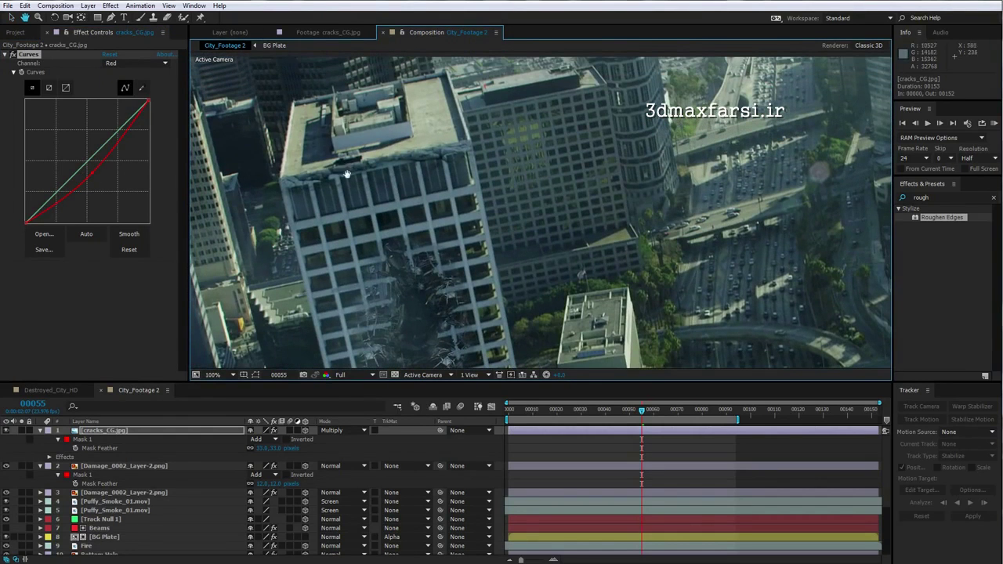
pyautogui.click(8, 432)
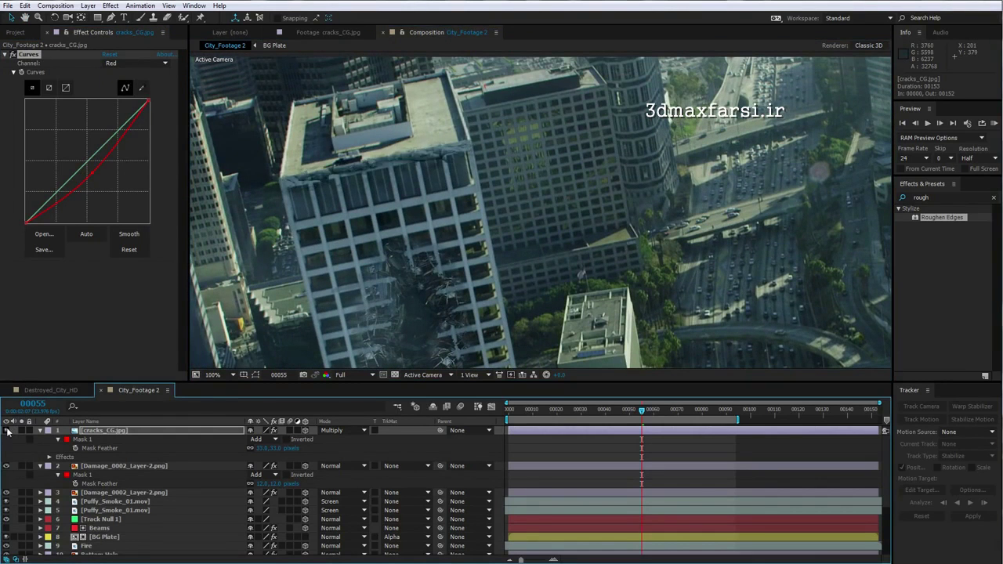
pyautogui.scroll(-2, 369, 139)
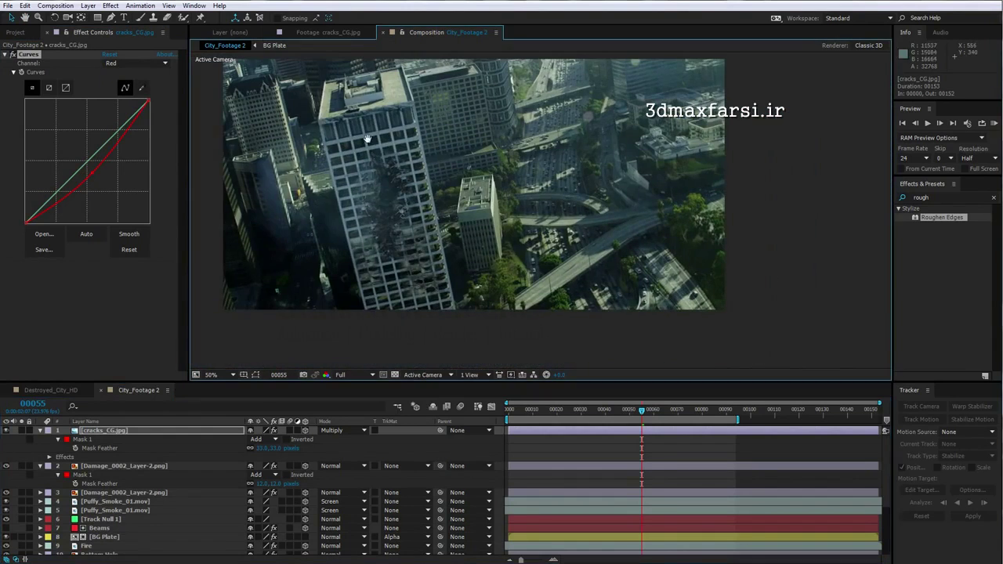
pyautogui.moveTo(612, 412); pyautogui.dragTo(572, 423)
pyautogui.press('KP_0')
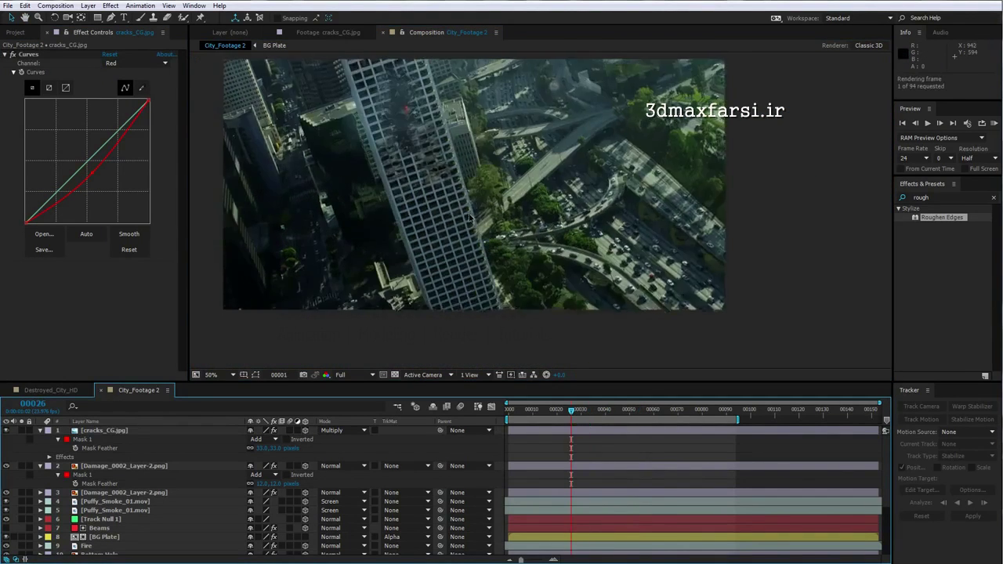
pyautogui.click(604, 432)
pyautogui.press('t')
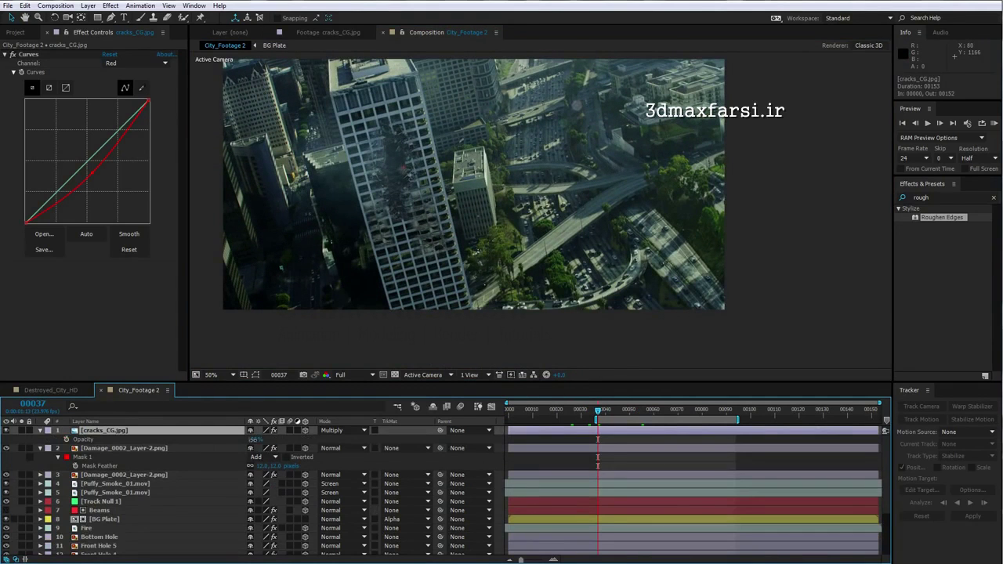
pyautogui.moveTo(253, 440); pyautogui.dragTo(242, 441)
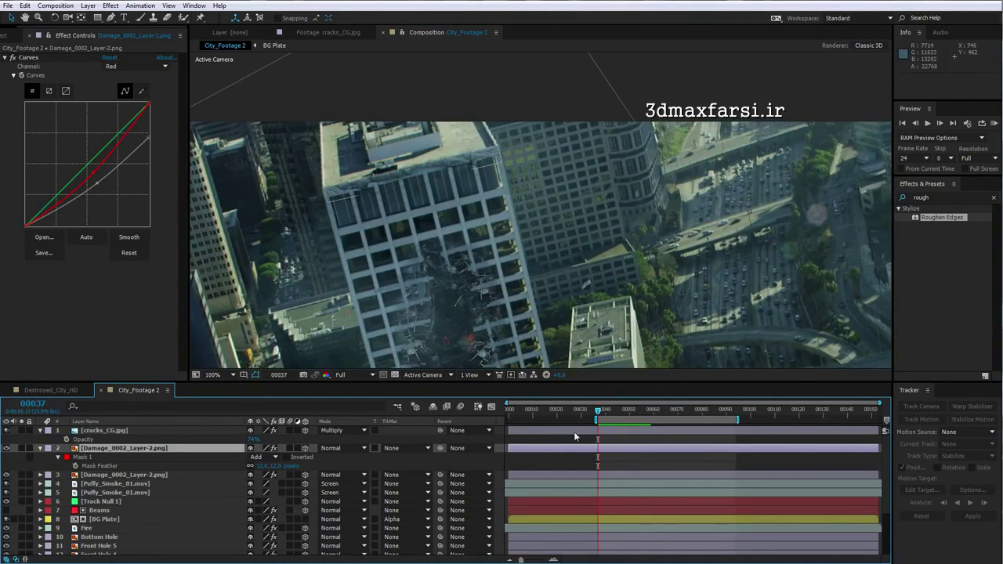
pyautogui.click(627, 410)
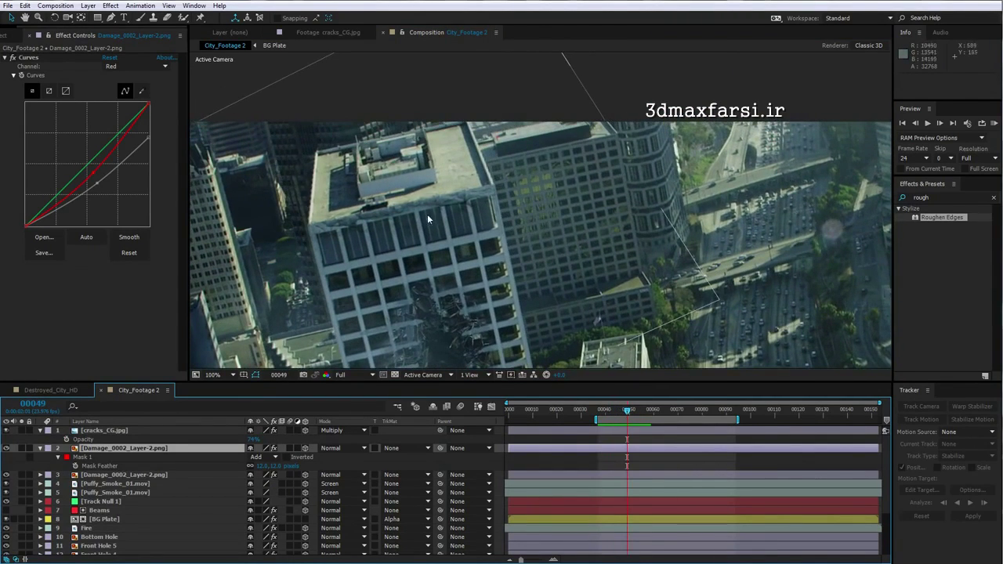
pyautogui.scroll(-1, 514, 239)
pyautogui.moveTo(519, 253); pyautogui.dragTo(436, 173)
pyautogui.press('v')
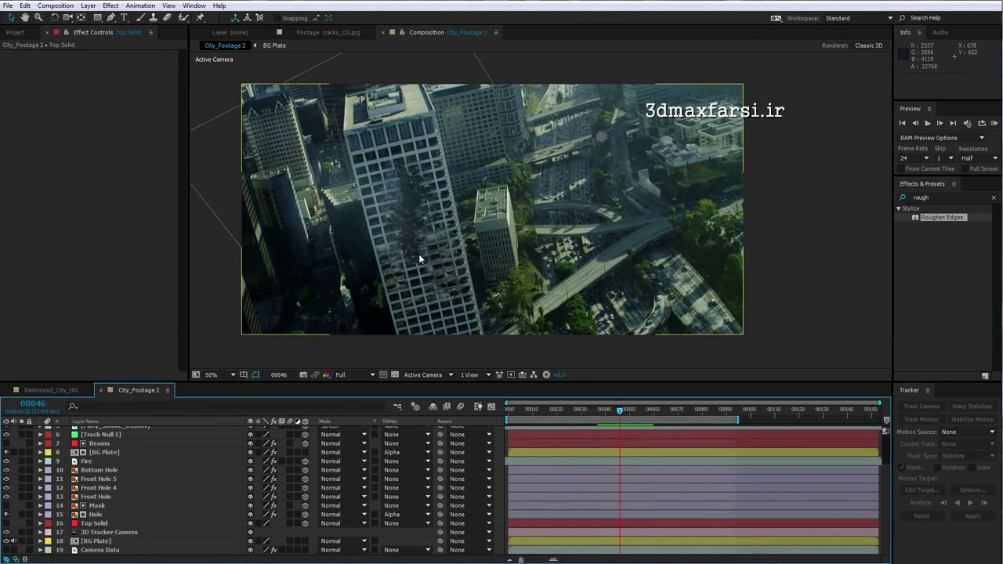
# - Pre-compose the layers from cracks_CG.jpg through Hole, moving all attributes, into a new composition named Front Building
pyautogui.scroll(3, 171, 476)
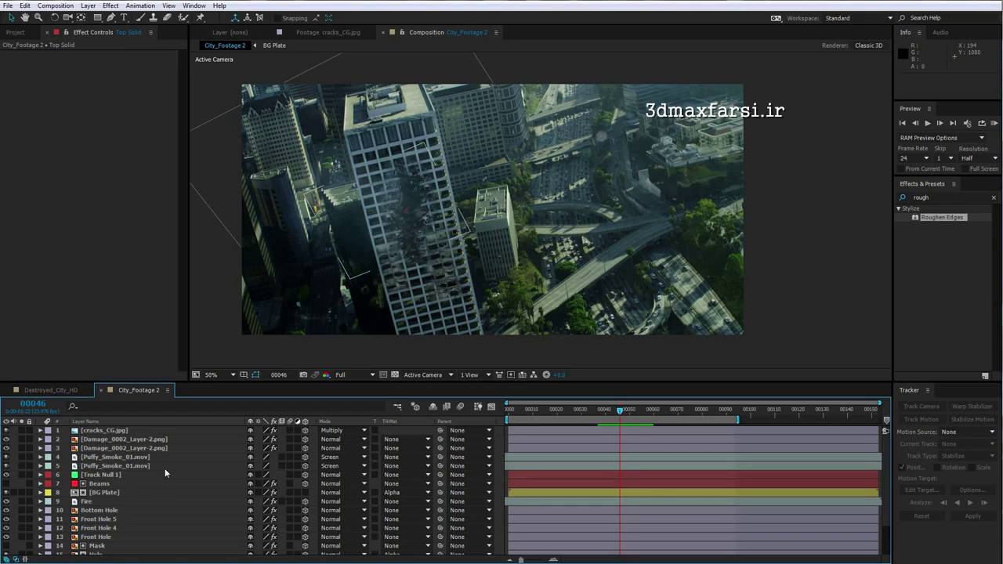
pyautogui.click(116, 432)
pyautogui.scroll(-3, 43, 523)
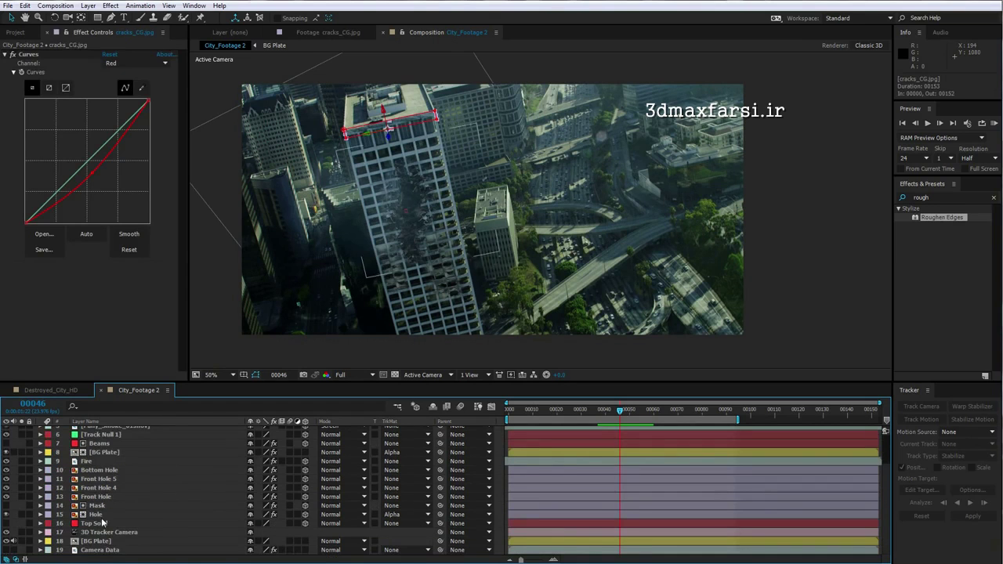
pyautogui.keyDown('shift'); pyautogui.click(78, 516); pyautogui.keyUp('shift')
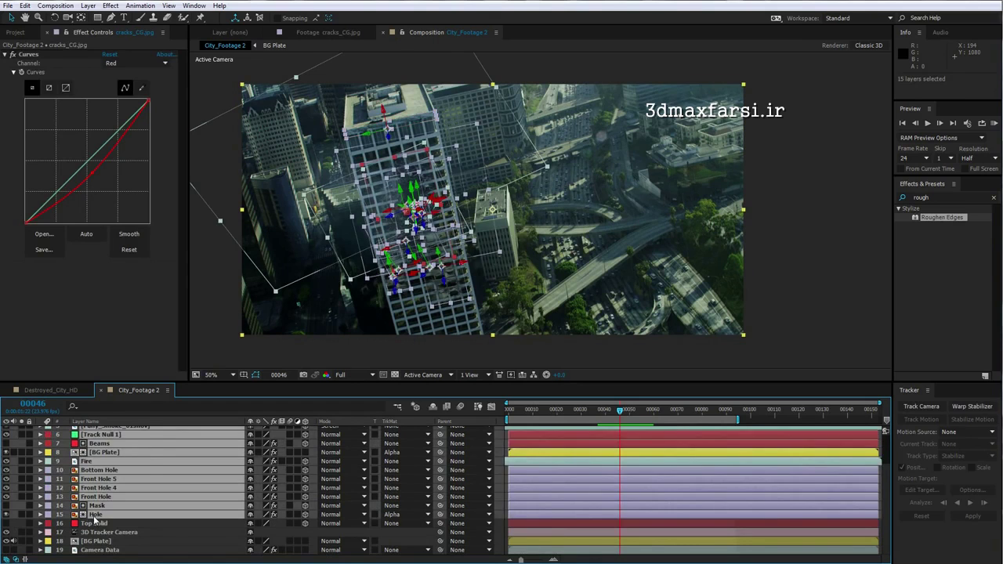
pyautogui.scroll(3, 104, 522)
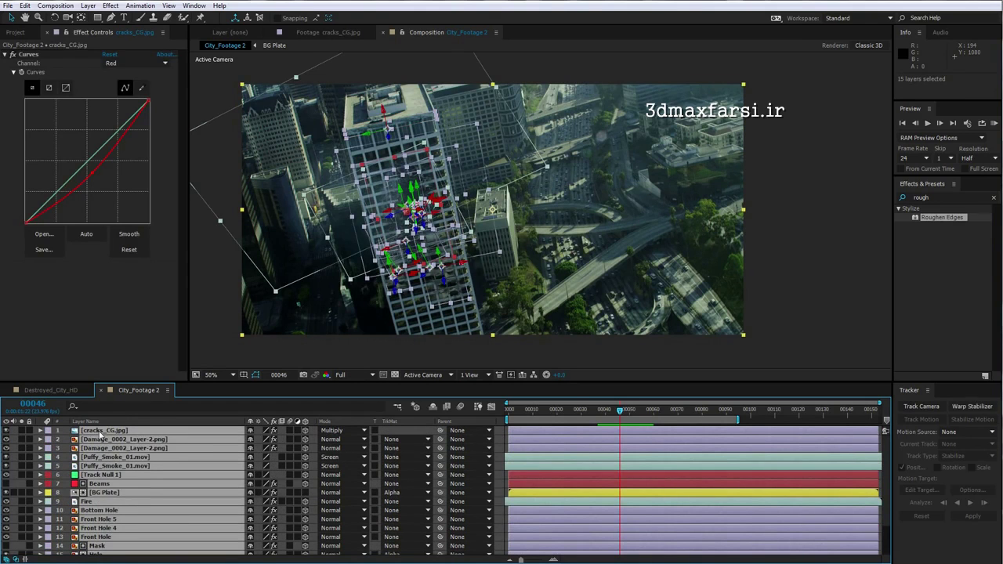
pyautogui.click(89, 7)
pyautogui.click(119, 397)
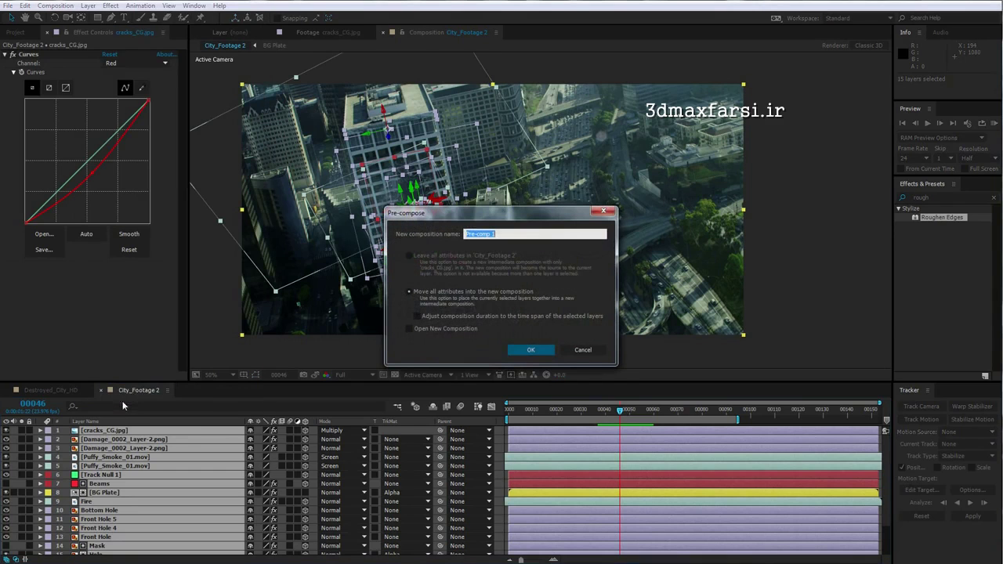
pyautogui.moveTo(521, 234); pyautogui.dragTo(412, 239)
pyautogui.write('Front Building')
pyautogui.click(537, 350)
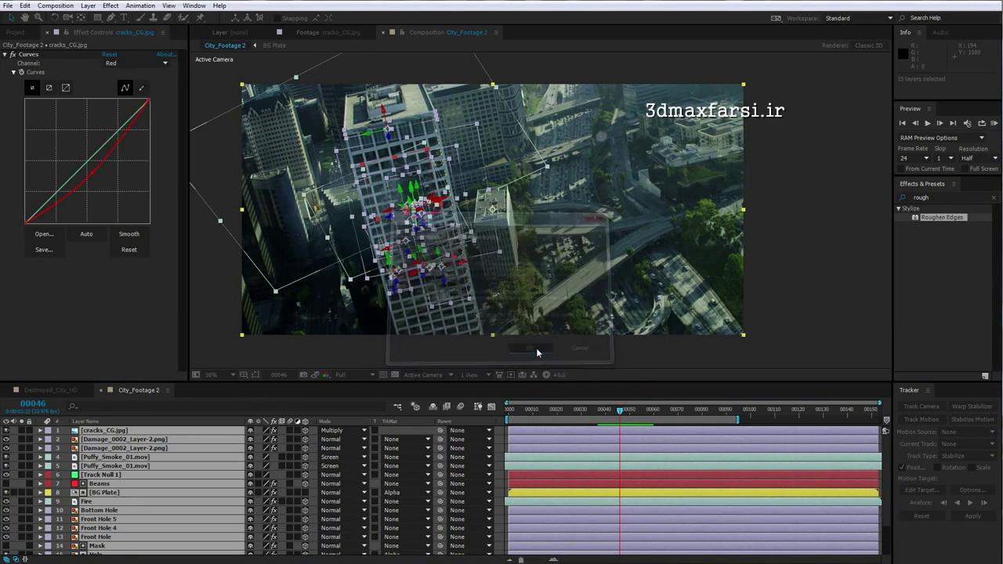
# - Turn on Collapse Transformations for the Front Building layer and check its alignment in isolation and against the footage
pyautogui.click(485, 493)
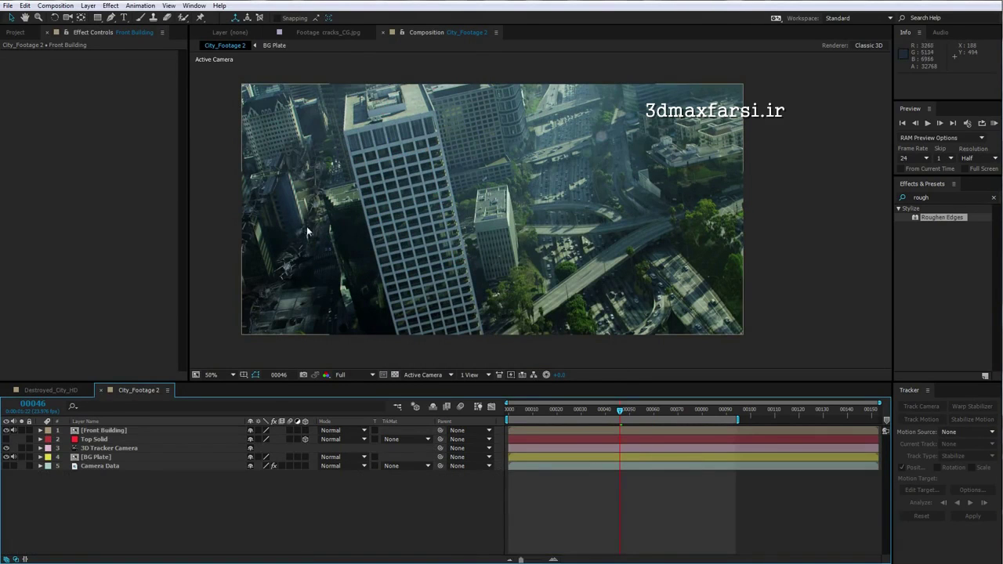
pyautogui.click(22, 431)
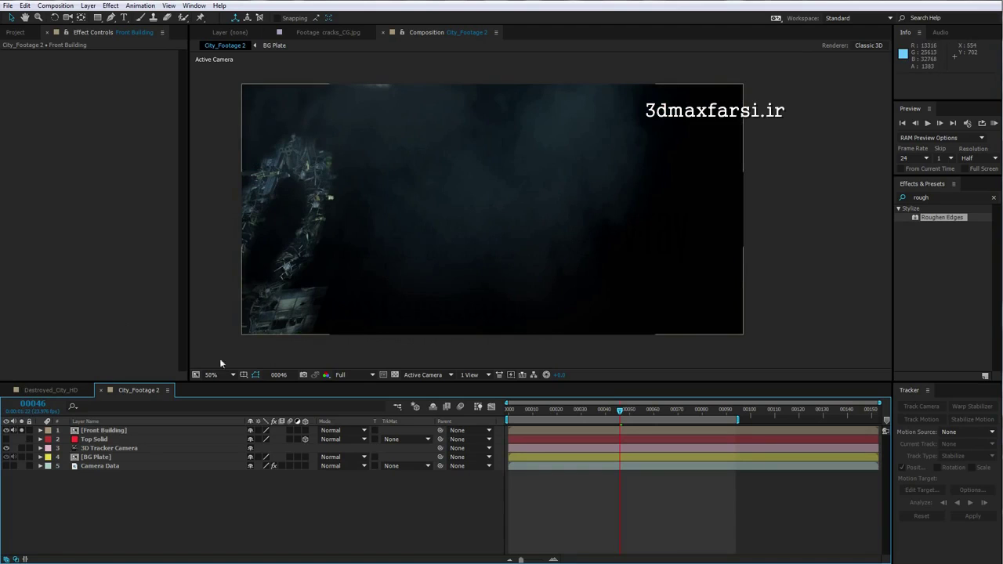
pyautogui.click(260, 432)
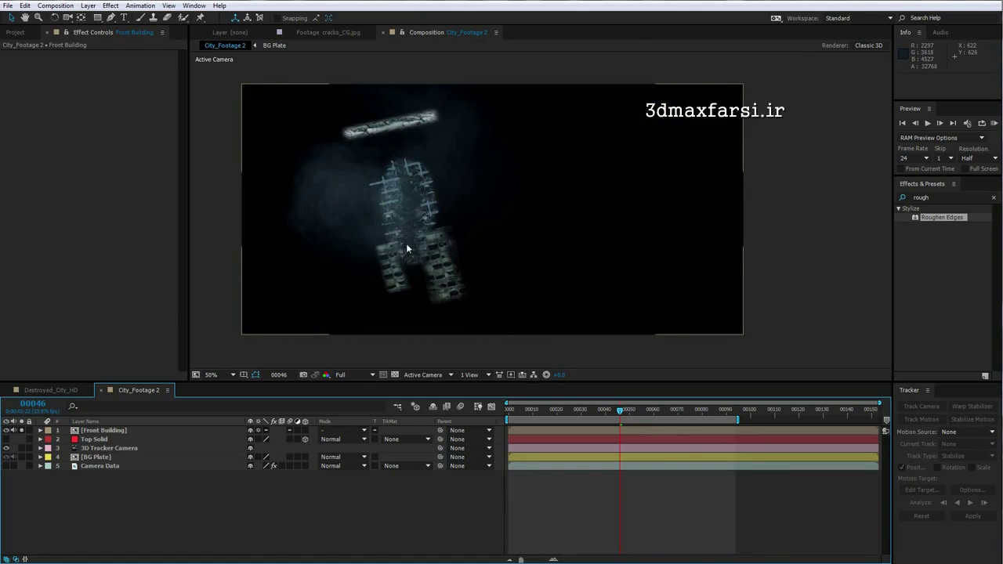
pyautogui.click(21, 431)
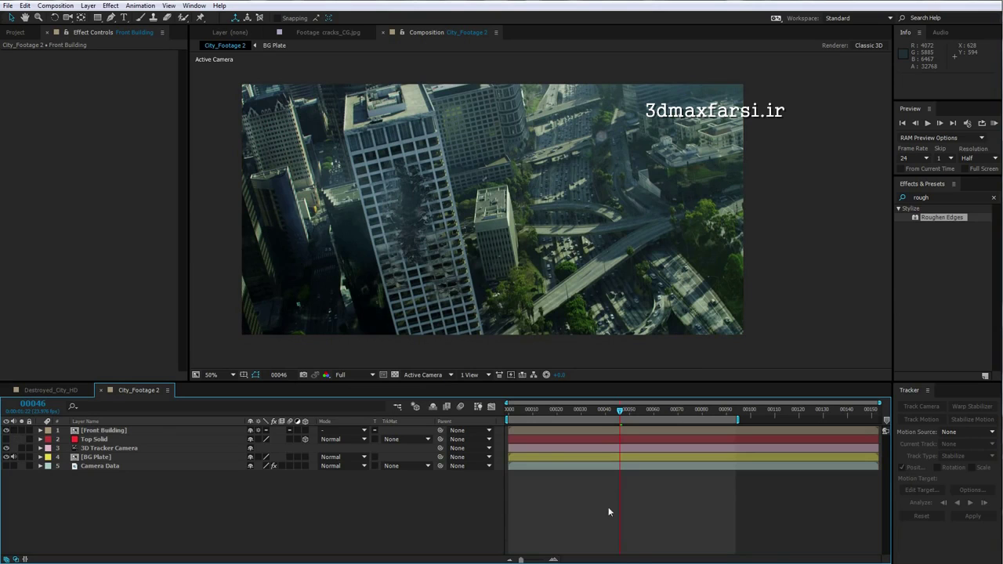
pyautogui.moveTo(605, 410)
pyautogui.mouseDown()
pyautogui.moveTo(645, 410)
pyautogui.moveTo(608, 421)
pyautogui.mouseUp()
pyautogui.click(102, 430)
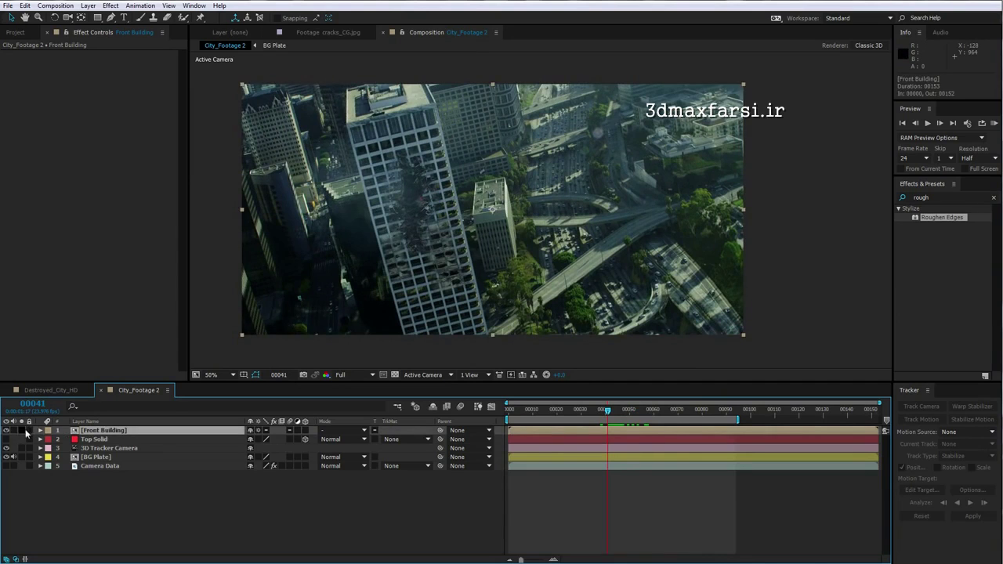
pyautogui.click(21, 430)
pyautogui.moveTo(602, 413); pyautogui.dragTo(625, 421)
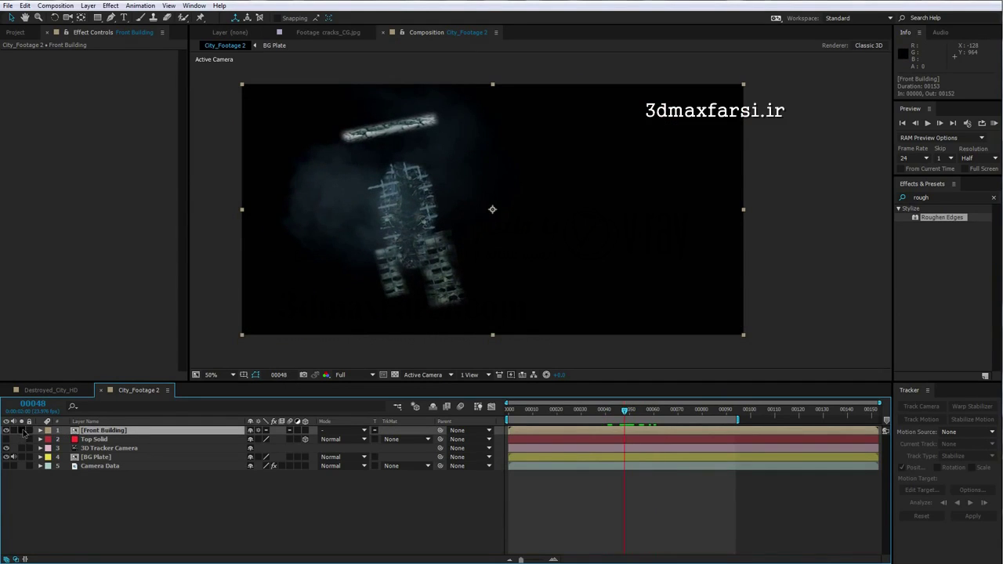
pyautogui.click(21, 430)
# - Hide the Front Building layer and find Damage_0001_Layer-2-copy.png in the footage for damaging the rear tower
pyautogui.click(168, 510)
pyautogui.click(6, 431)
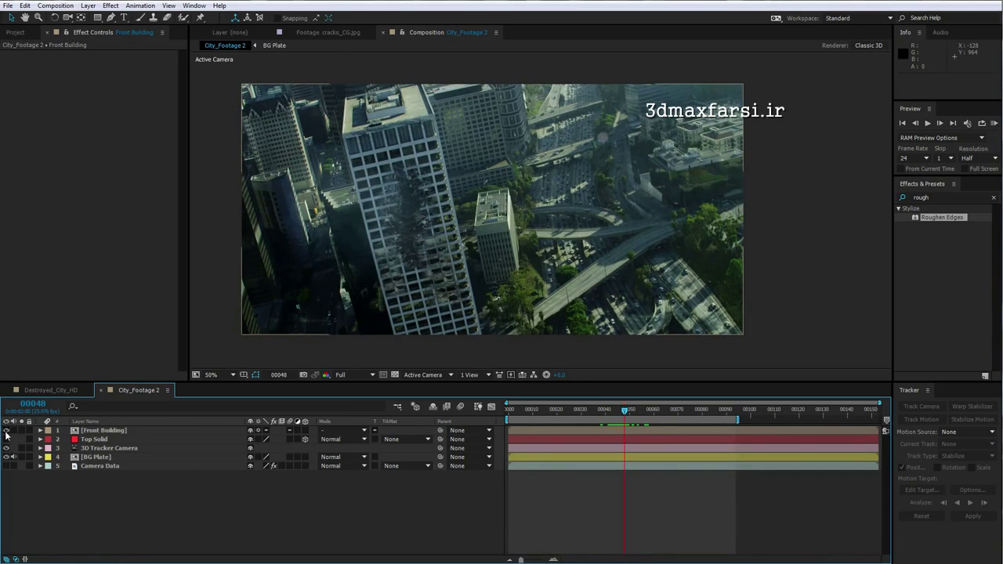
pyautogui.moveTo(625, 410); pyautogui.dragTo(774, 423)
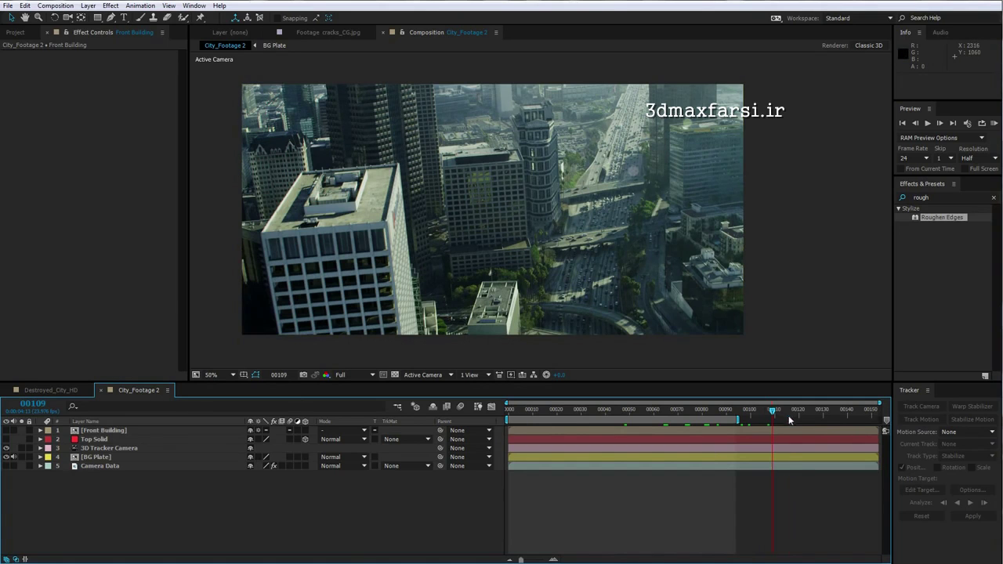
pyautogui.moveTo(788, 415); pyautogui.dragTo(804, 415)
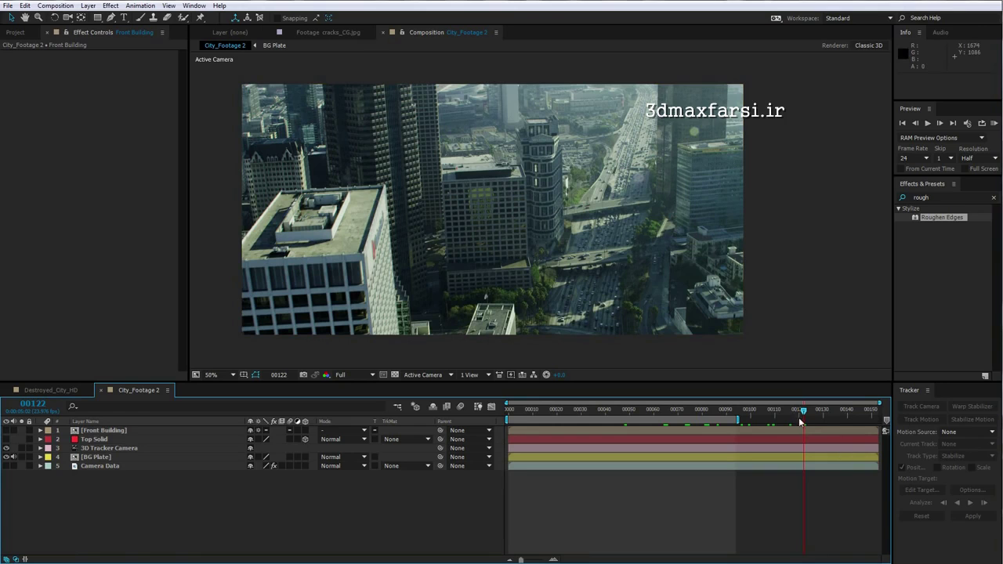
pyautogui.moveTo(804, 411); pyautogui.dragTo(729, 411)
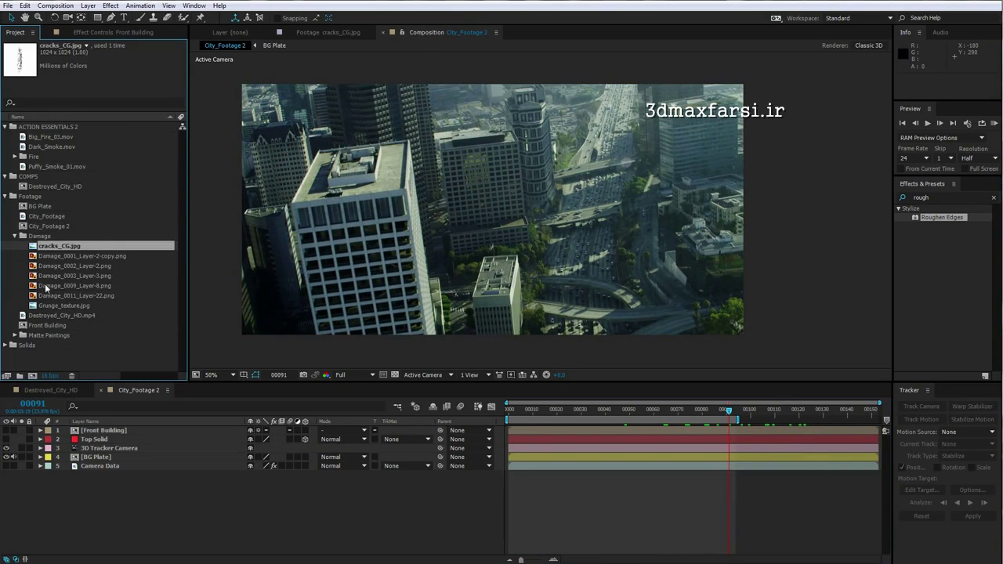
pyautogui.click(71, 258)
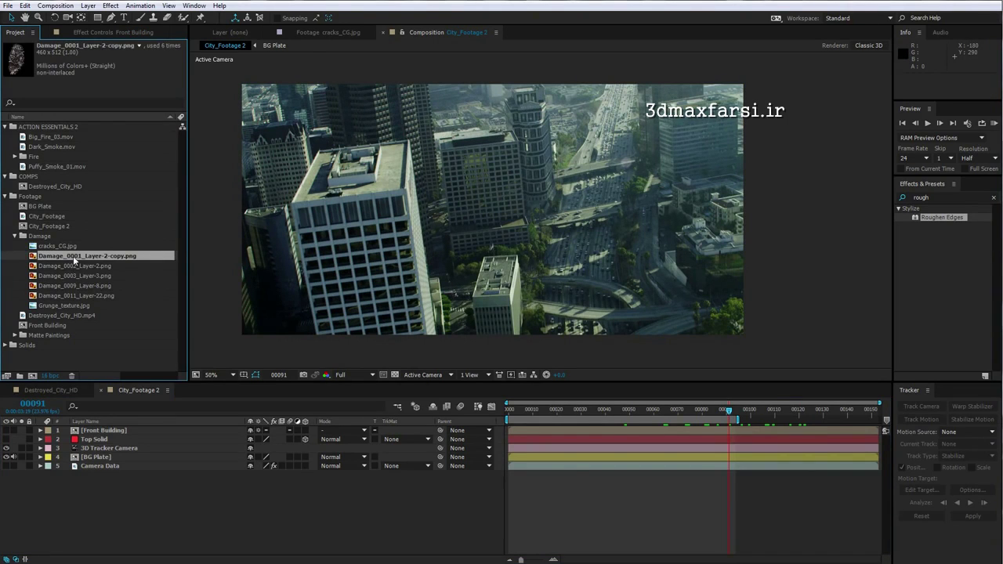
# - Create a solid from three 3D Camera Tracker points of the Camera Data layer on the dark rear tower at frame 130
pyautogui.click(96, 466)
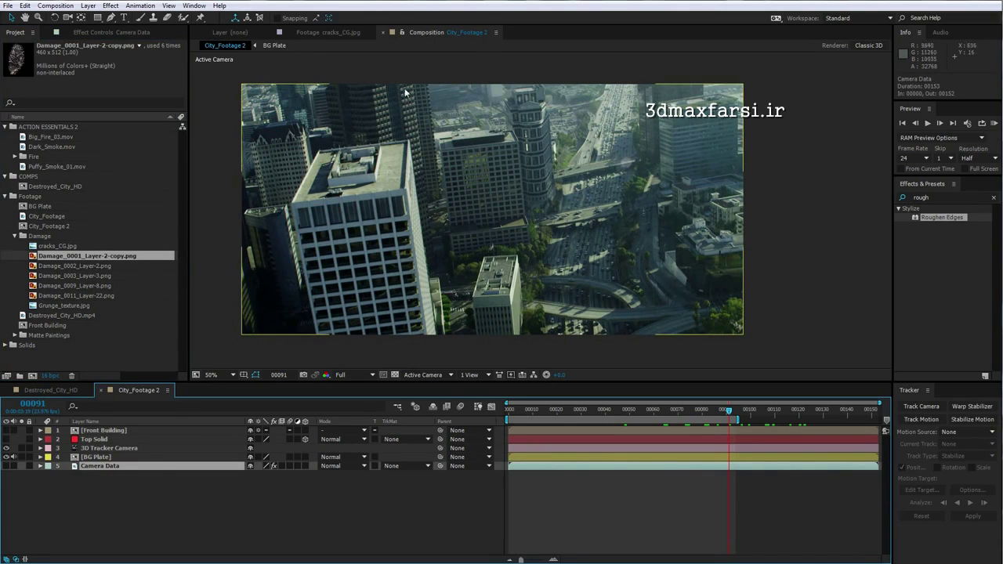
pyautogui.click(110, 33)
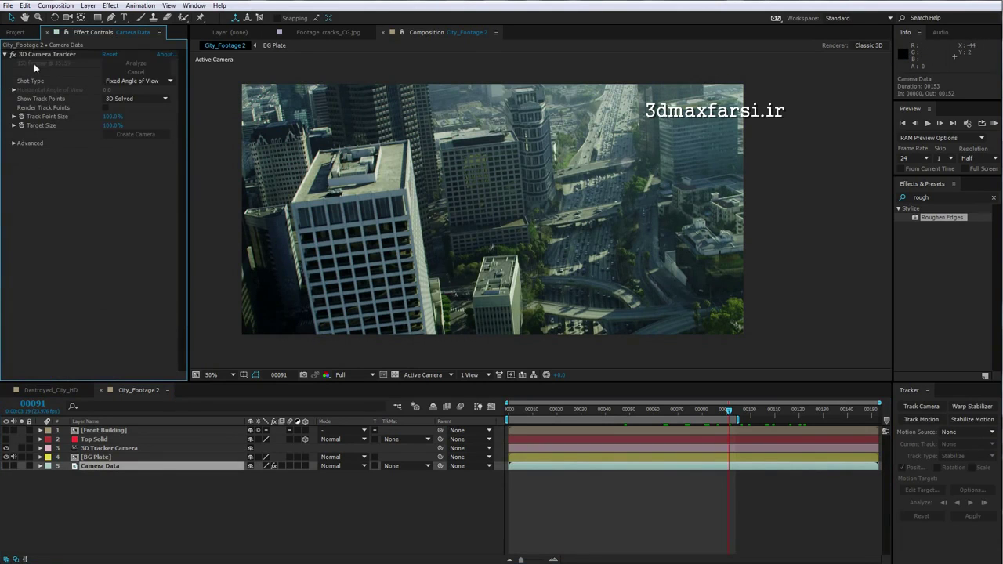
pyautogui.click(44, 56)
pyautogui.moveTo(745, 415); pyautogui.dragTo(824, 422)
pyautogui.click(372, 122)
pyautogui.keyDown('shift'); pyautogui.click(413, 114); pyautogui.keyUp('shift')
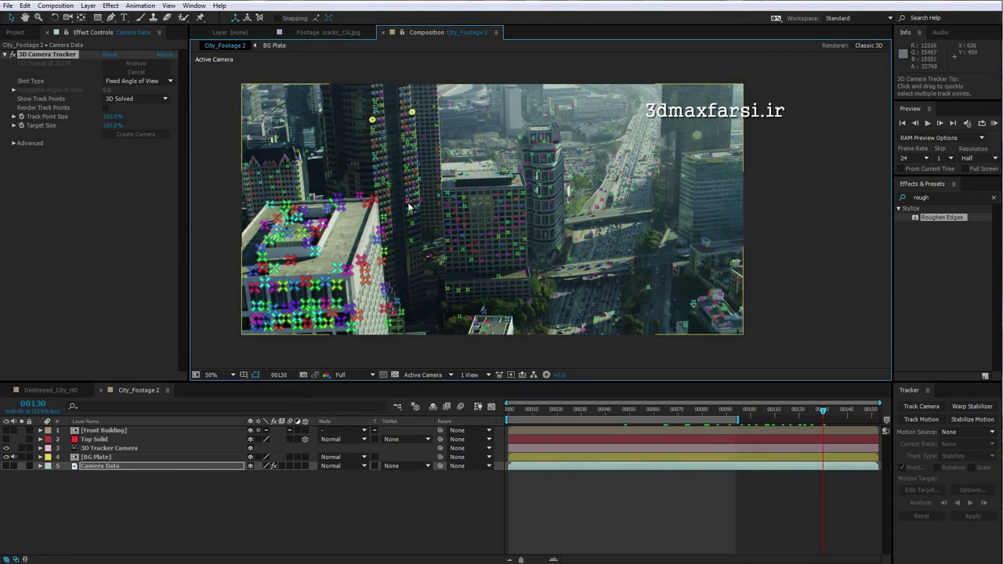
pyautogui.keyDown('shift'); pyautogui.click(407, 203); pyautogui.keyUp('shift')
pyautogui.rightClick(395, 130)
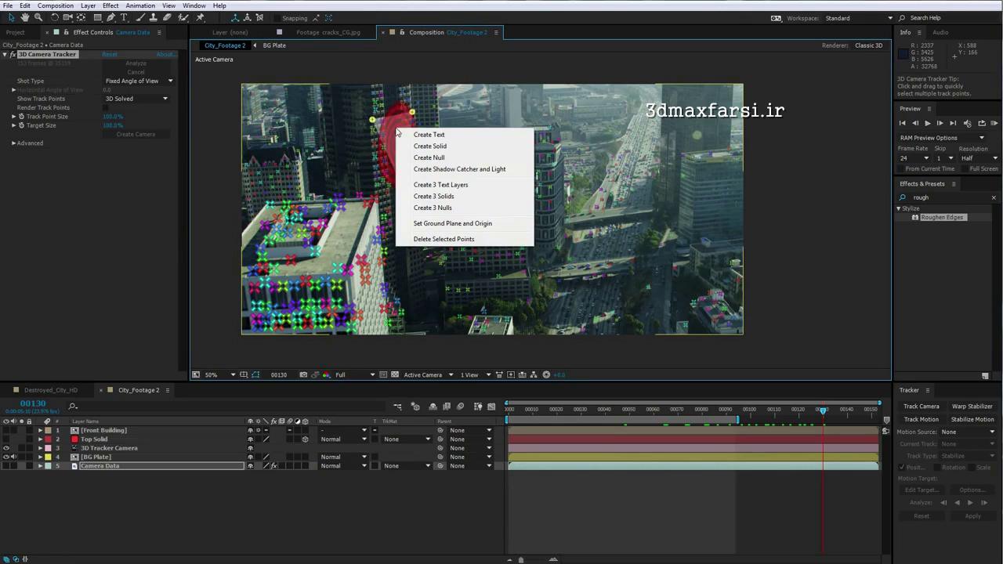
pyautogui.click(430, 147)
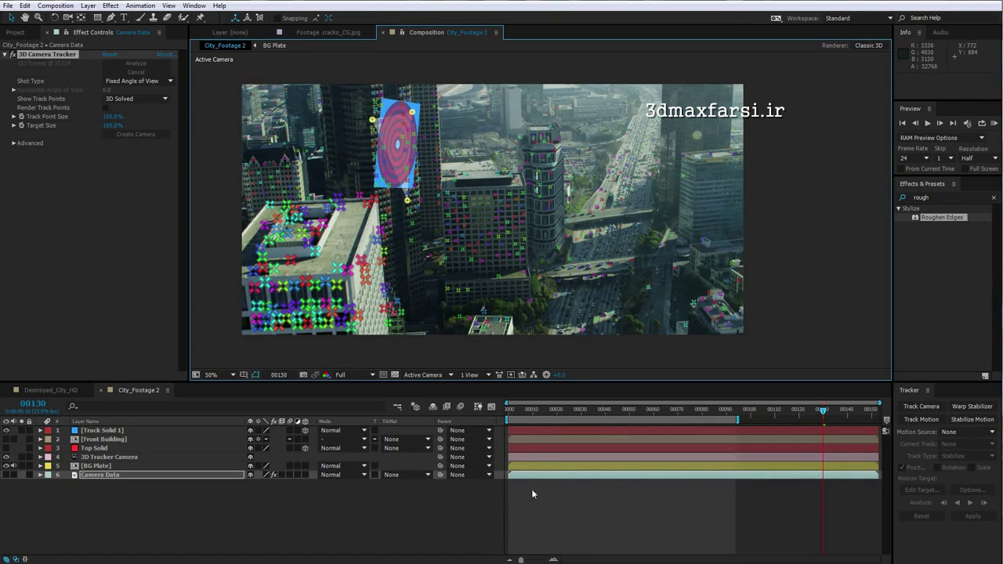
# - Replace the new track solid with Damage_0001_Layer-2-copy.png
pyautogui.click(103, 431)
pyautogui.click(19, 32)
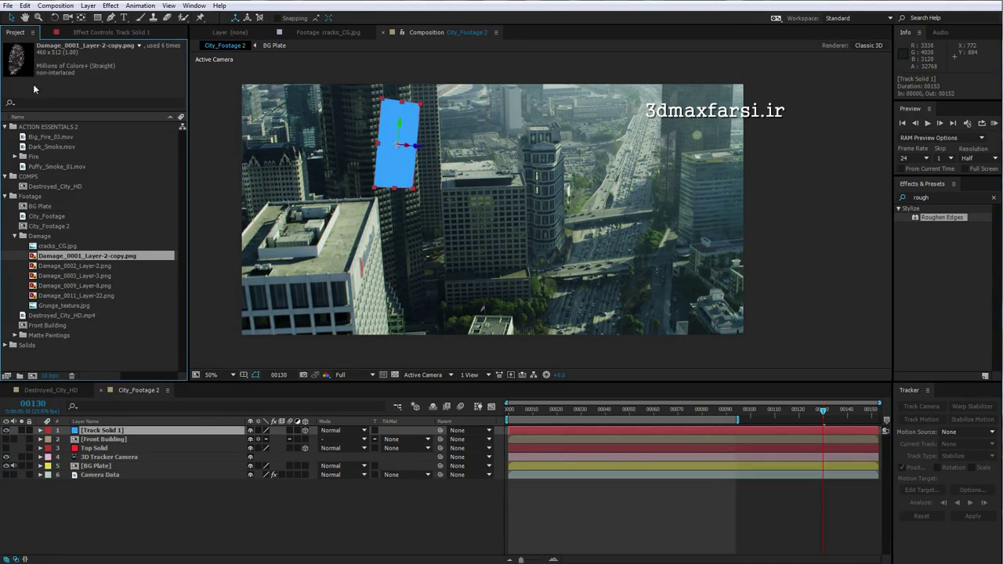
pyautogui.moveTo(65, 261); pyautogui.dragTo(416, 127)
# - Scale the Damage_0001_Layer-2-copy.png layer to 291%, rotate it to the tower's angle and move it slightly down the facade
pyautogui.press('s')
pyautogui.moveTo(298, 442); pyautogui.dragTo(385, 431)
pyautogui.press('w')
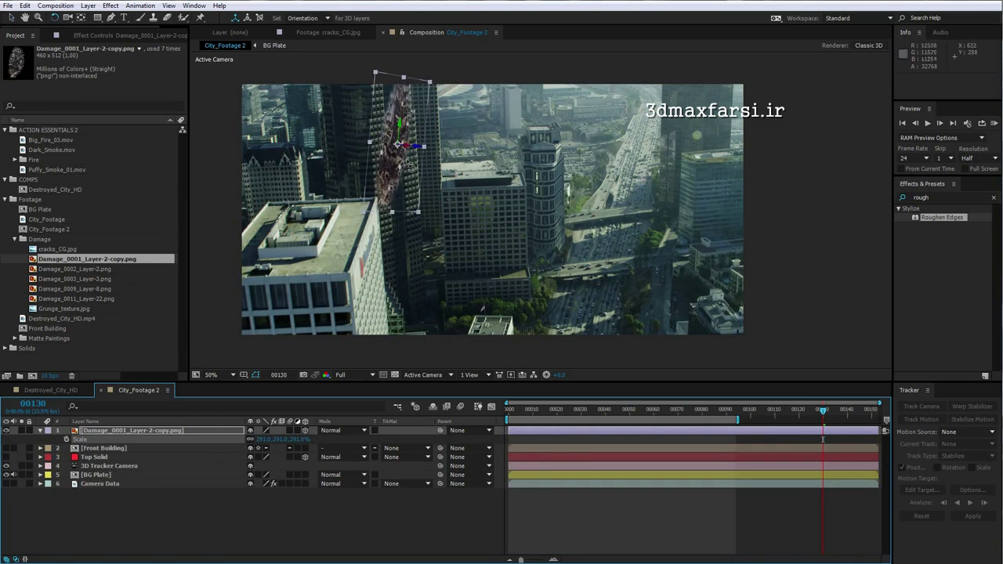
pyautogui.moveTo(415, 149); pyautogui.dragTo(413, 196)
pyautogui.press('v')
# - Apply Curves to the Damage_0001_Layer-2-copy.png layer and lower the red channel's midtones
pyautogui.click(110, 5)
pyautogui.moveTo(204, 114)
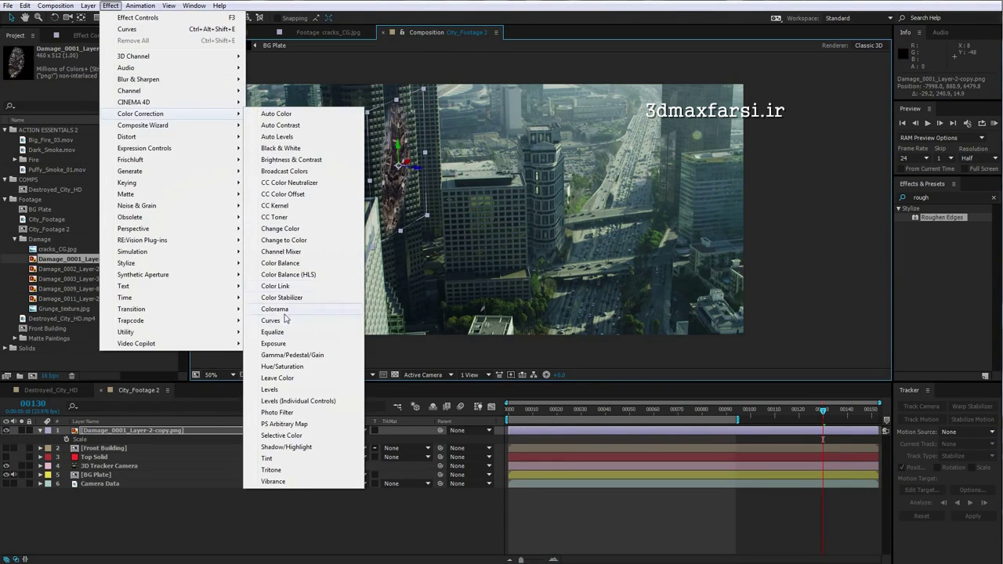
pyautogui.click(271, 321)
pyautogui.click(118, 69)
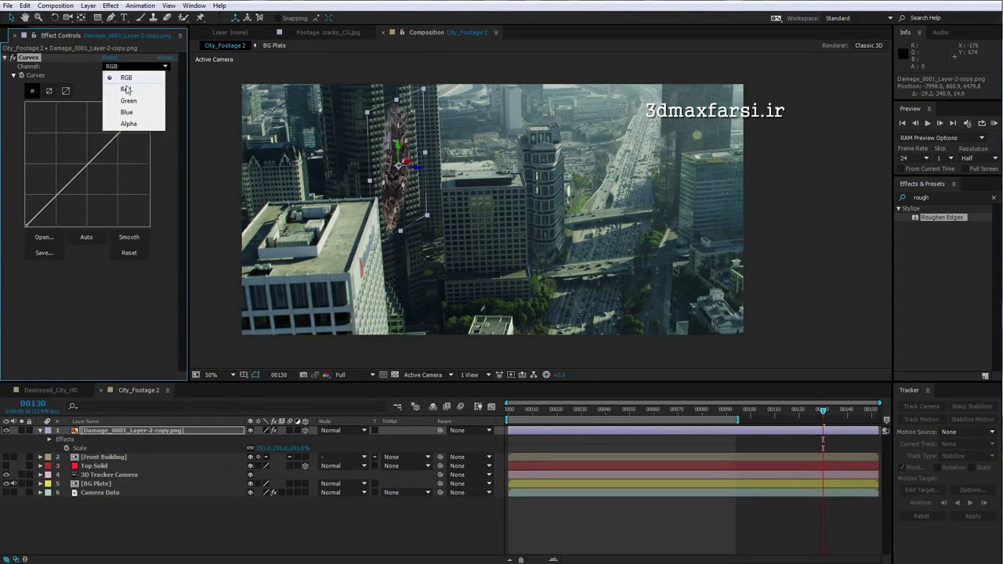
pyautogui.click(125, 89)
pyautogui.moveTo(87, 164); pyautogui.dragTo(87, 185)
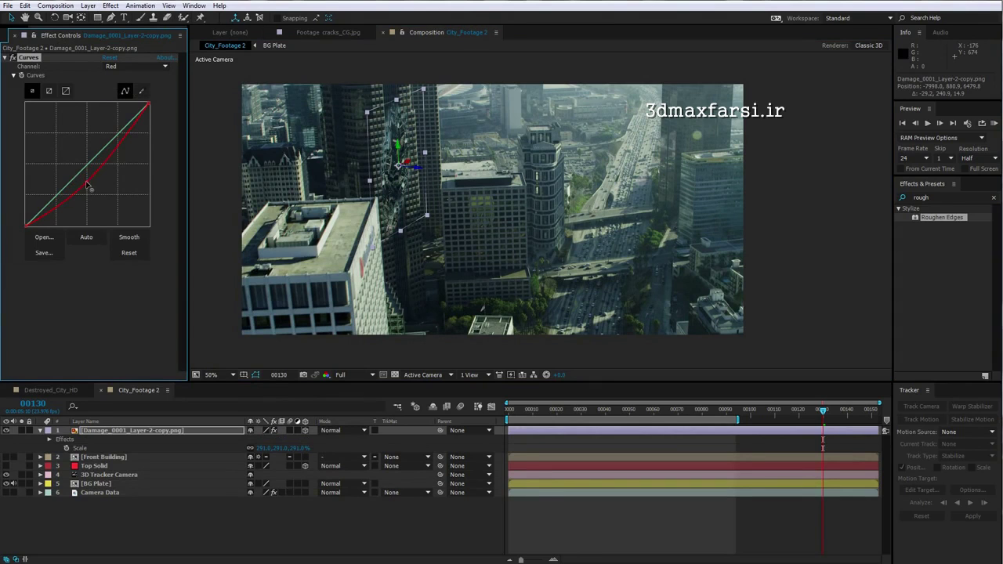
# - Darken the Damage_0001_Layer-2-copy.png layer by lowering the combined RGB curve, and review the blend on earlier frames
pyautogui.click(117, 66)
pyautogui.click(117, 79)
pyautogui.moveTo(87, 161)
pyautogui.mouseDown()
pyautogui.moveTo(100, 174)
pyautogui.moveTo(117, 150)
pyautogui.moveTo(90, 172)
pyautogui.mouseUp()
pyautogui.scroll(1, 401, 164)
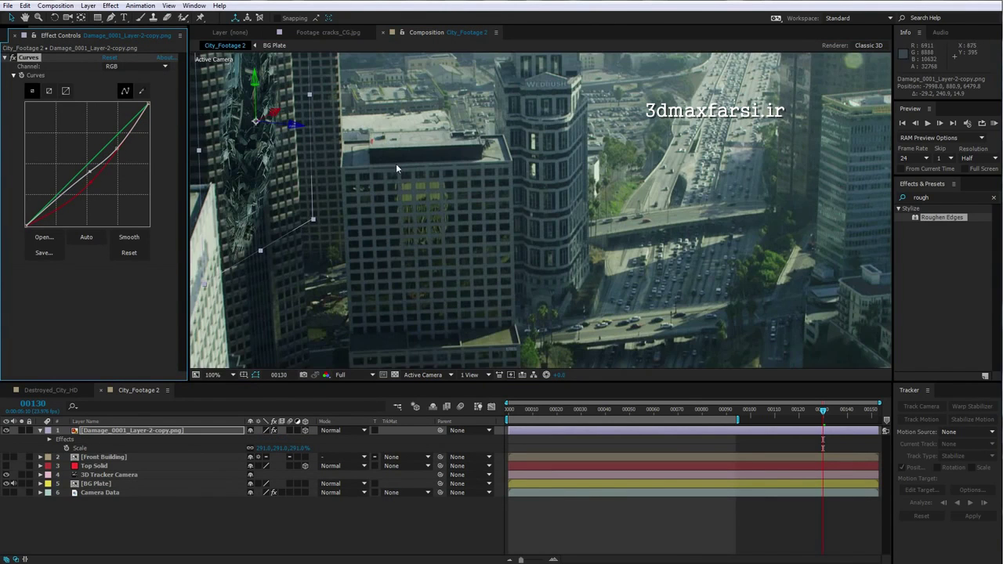
pyautogui.scroll(-1, 308, 194)
pyautogui.moveTo(43, 210); pyautogui.dragTo(48, 208)
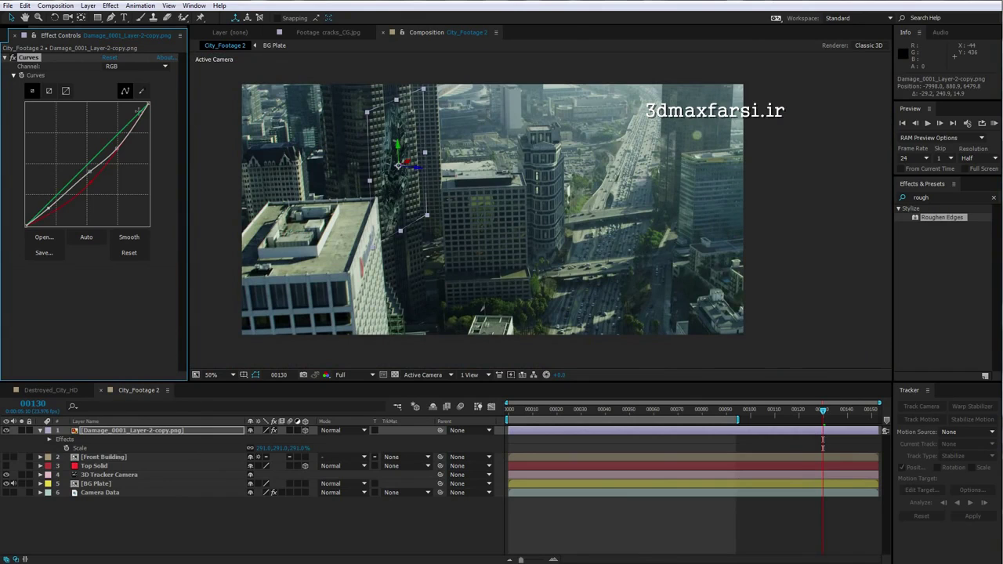
pyautogui.moveTo(117, 147); pyautogui.dragTo(87, 200)
pyautogui.moveTo(823, 409); pyautogui.dragTo(764, 424)
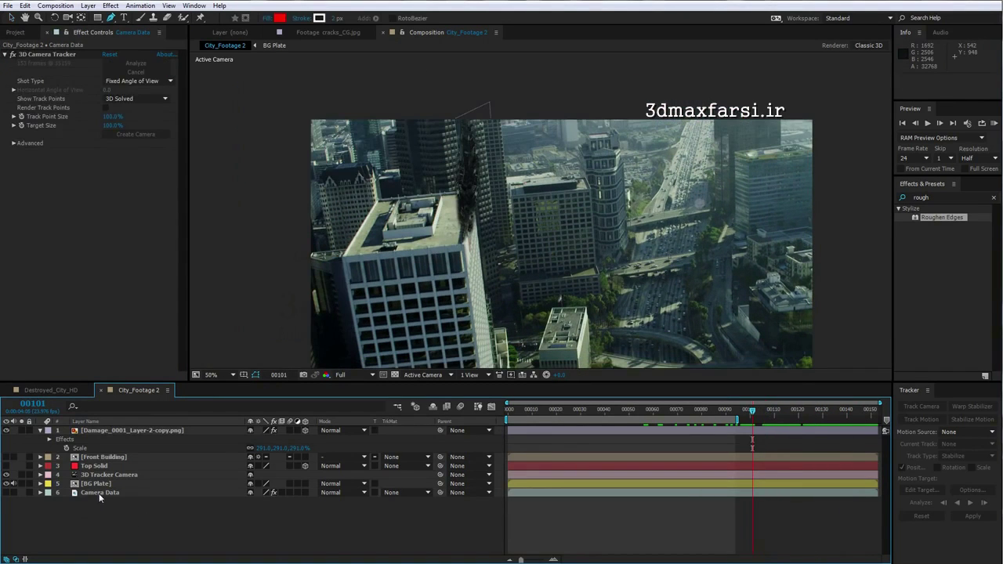
# - Create a solid from four 3D Camera Tracker points of the Camera Data layer on the front tower's roof at frame 124
pyautogui.click(100, 494)
pyautogui.click(37, 55)
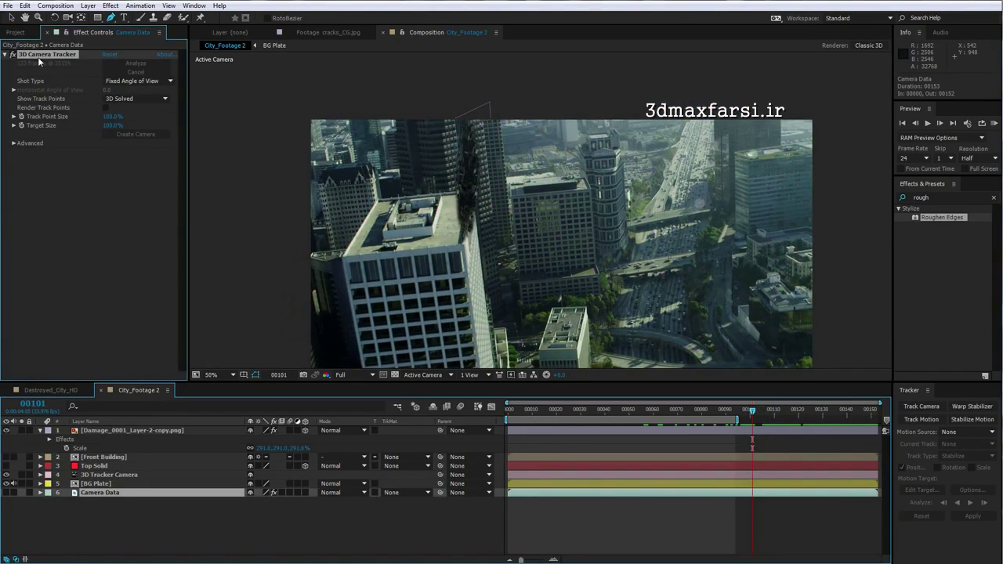
pyautogui.moveTo(766, 425); pyautogui.dragTo(810, 421)
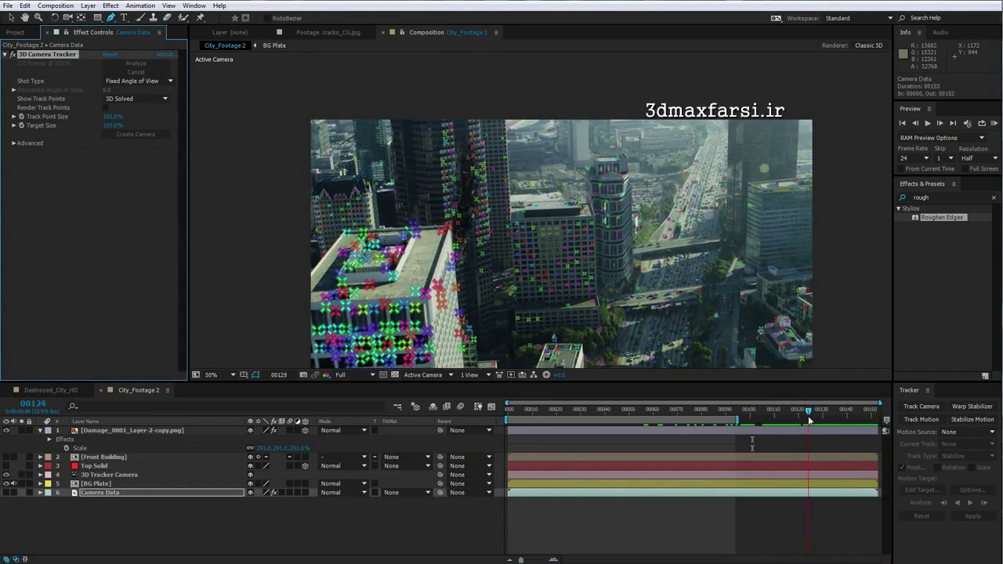
pyautogui.press('v')
pyautogui.click(450, 225)
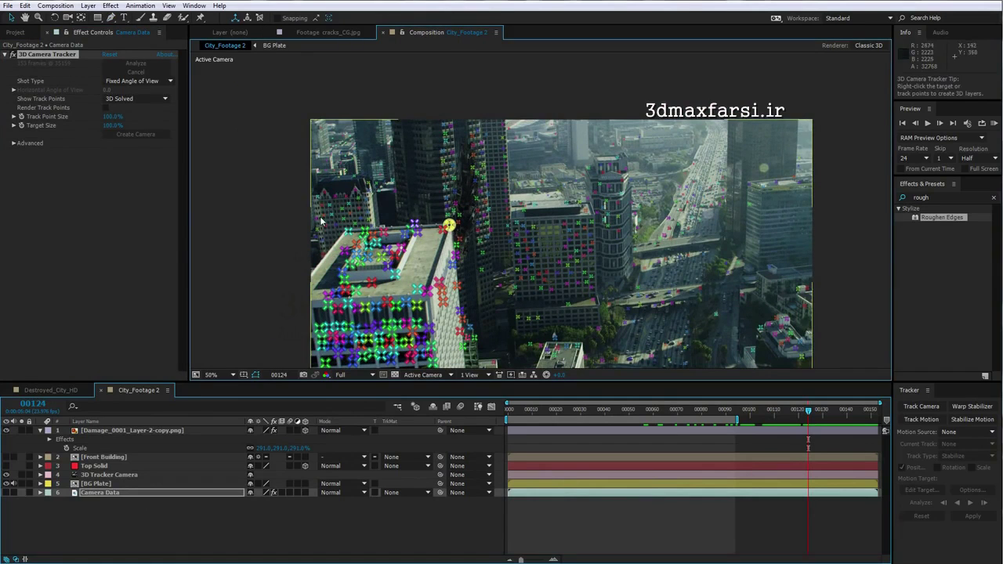
pyautogui.keyDown('shift'); pyautogui.click(348, 232); pyautogui.keyUp('shift')
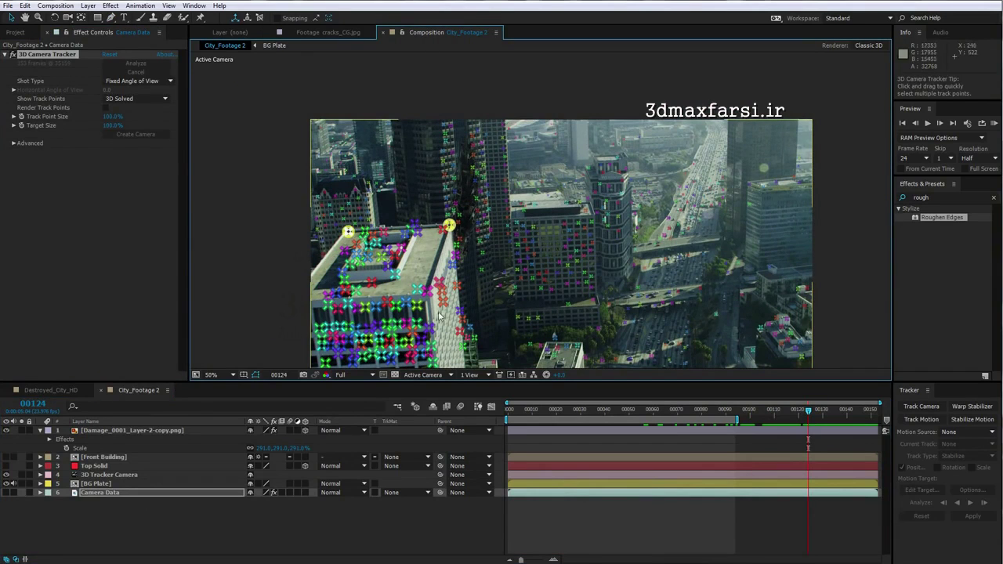
pyautogui.keyDown('shift'); pyautogui.click(355, 290); pyautogui.keyUp('shift')
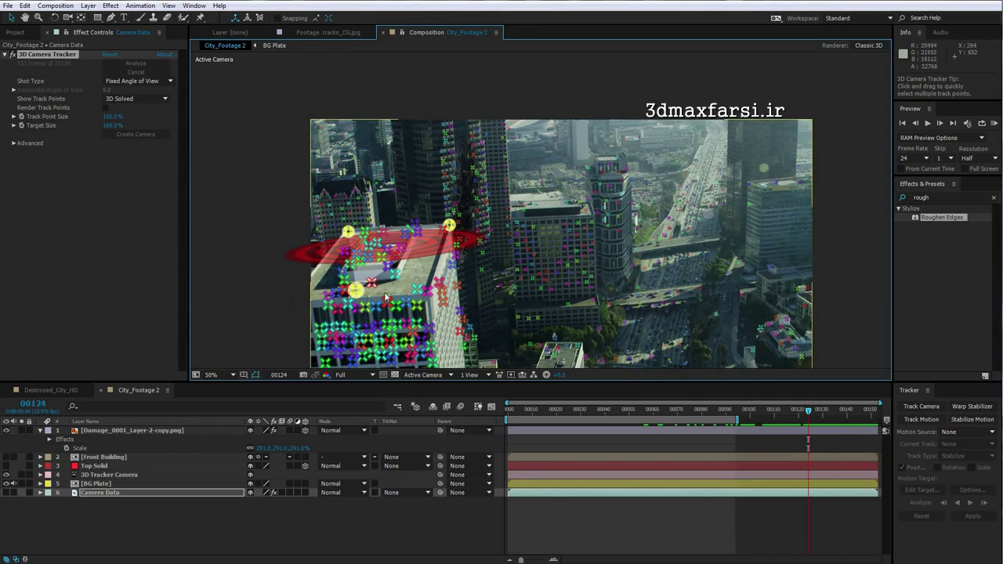
pyautogui.keyDown('shift'); pyautogui.click(417, 291); pyautogui.keyUp('shift')
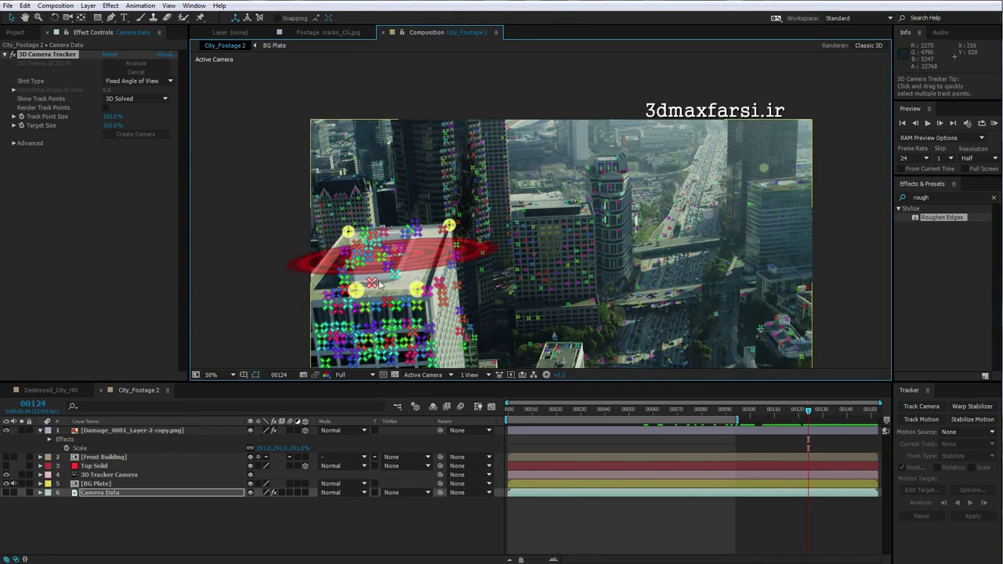
pyautogui.rightClick(429, 245)
pyautogui.click(458, 261)
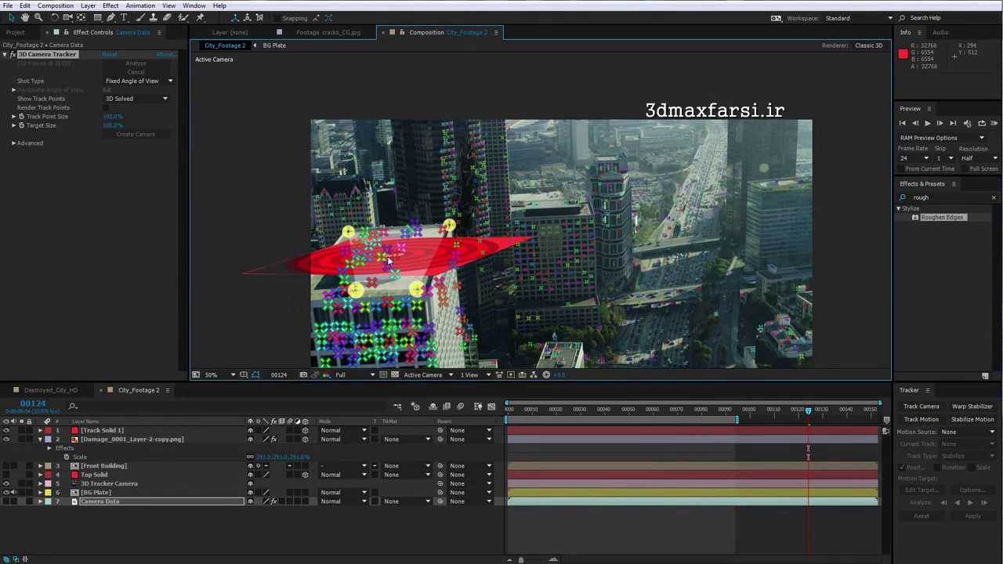
# - Hide the roof solid and create a second solid from three track points on the front tower's narrow side face
pyautogui.click(7, 430)
pyautogui.click(7, 431)
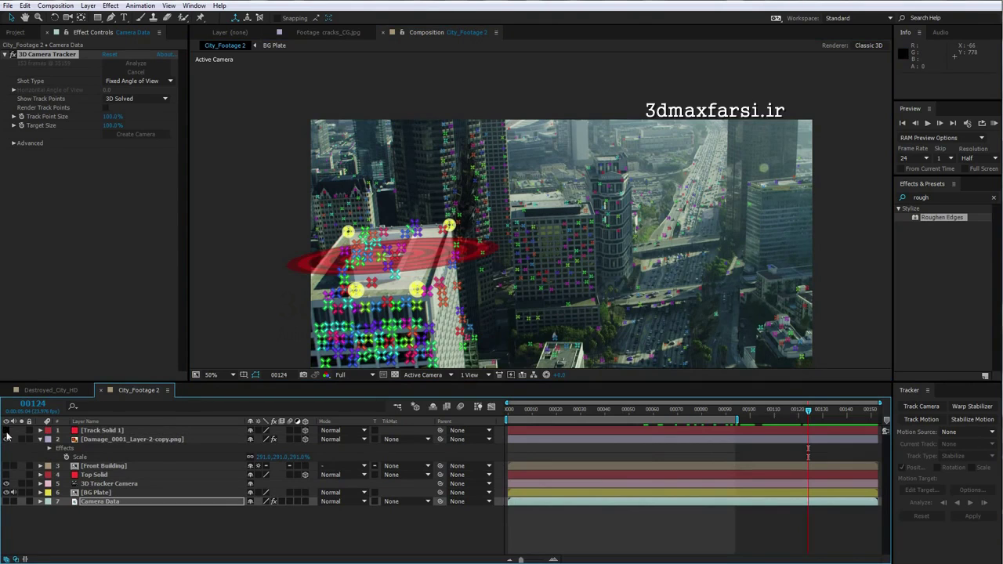
pyautogui.click(459, 288)
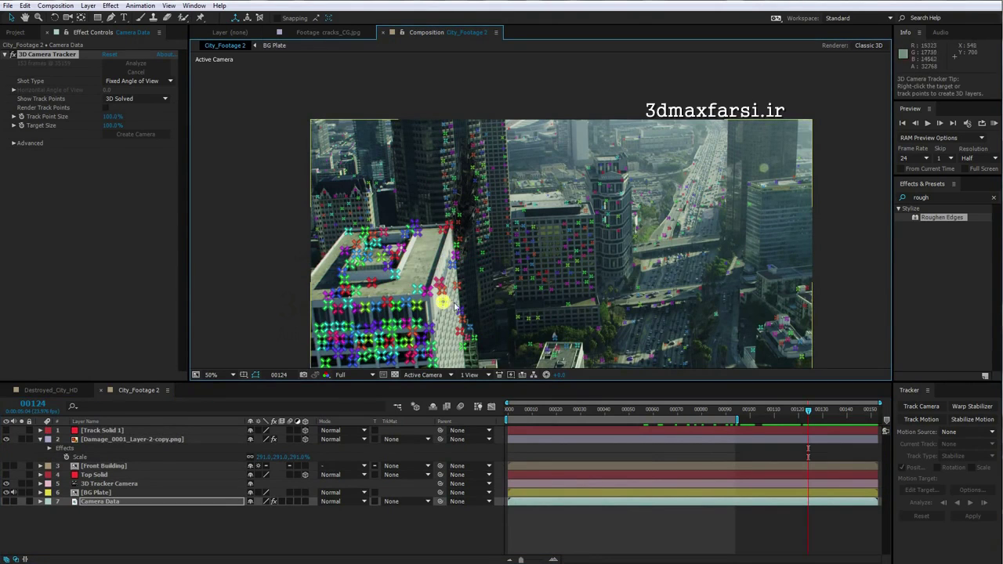
pyautogui.moveTo(450, 303); pyautogui.dragTo(444, 251)
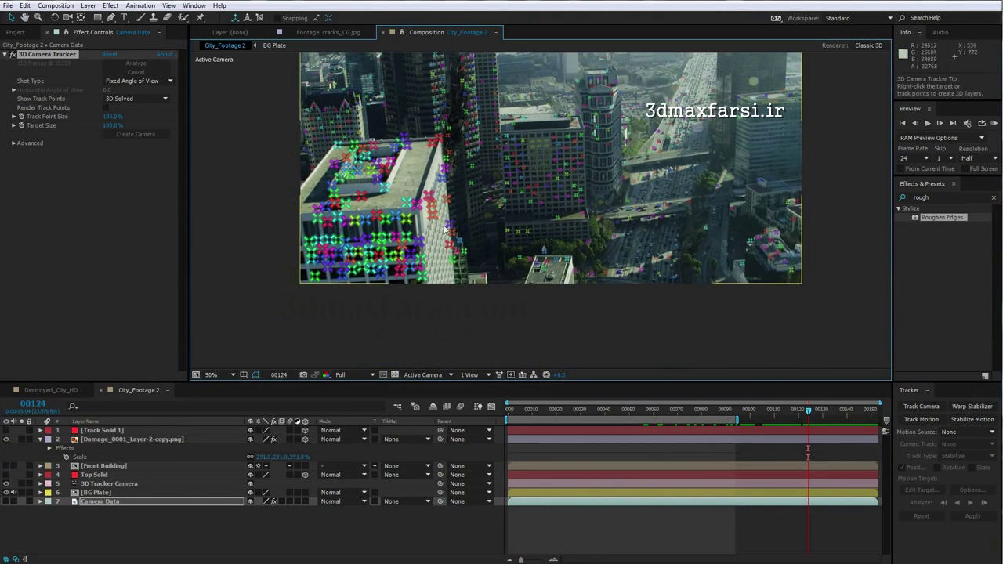
pyautogui.click(445, 211)
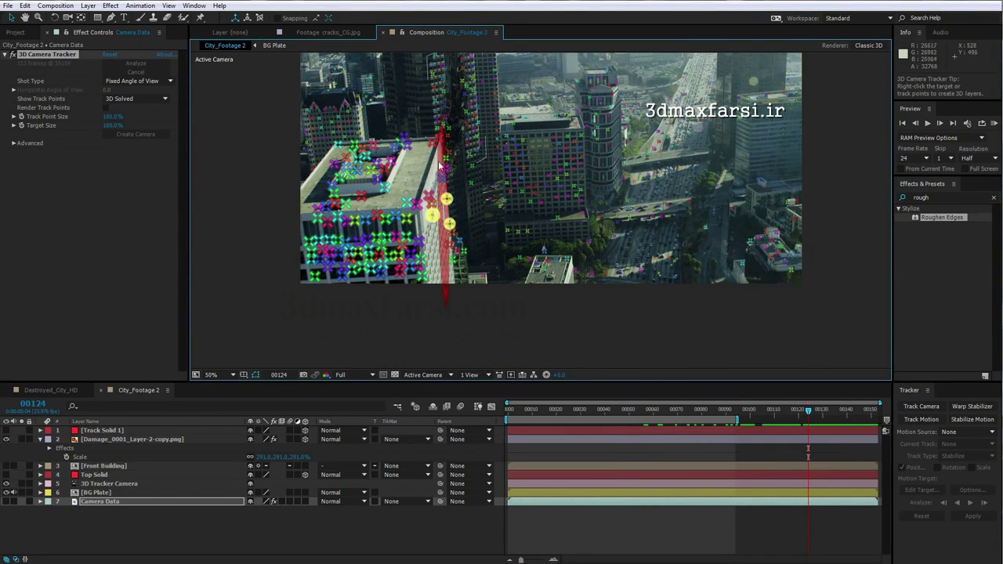
pyautogui.rightClick(449, 222)
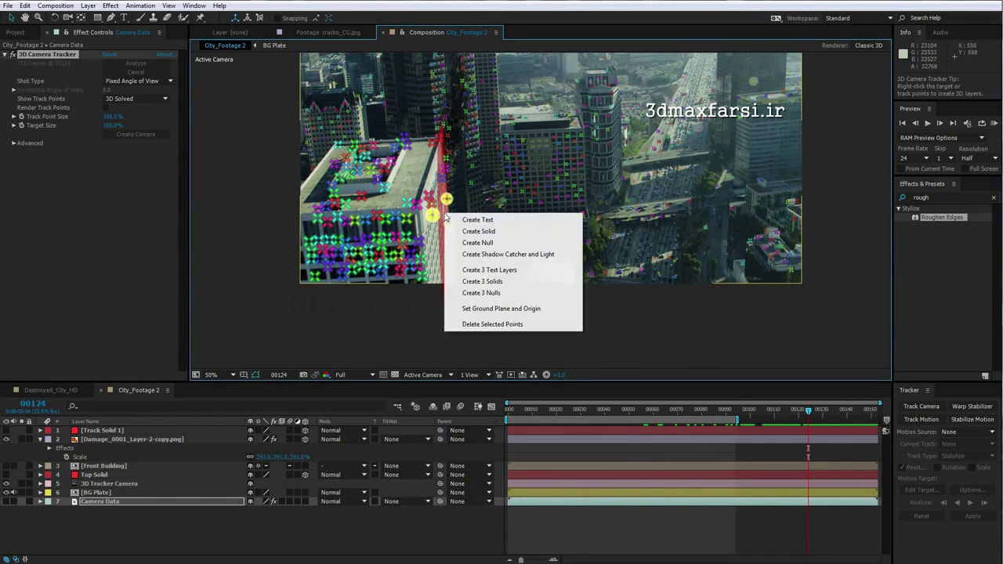
pyautogui.click(484, 235)
pyautogui.click(593, 534)
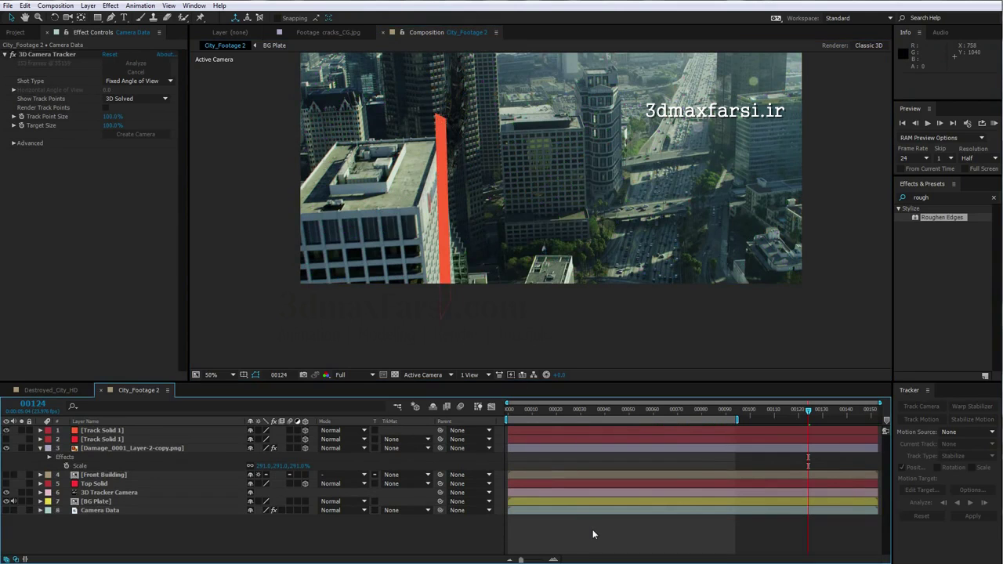
# - Rotate, move and stretch the new side solid at frame 139 until it covers the front tower's side face up to the roof edge
pyautogui.click(553, 435)
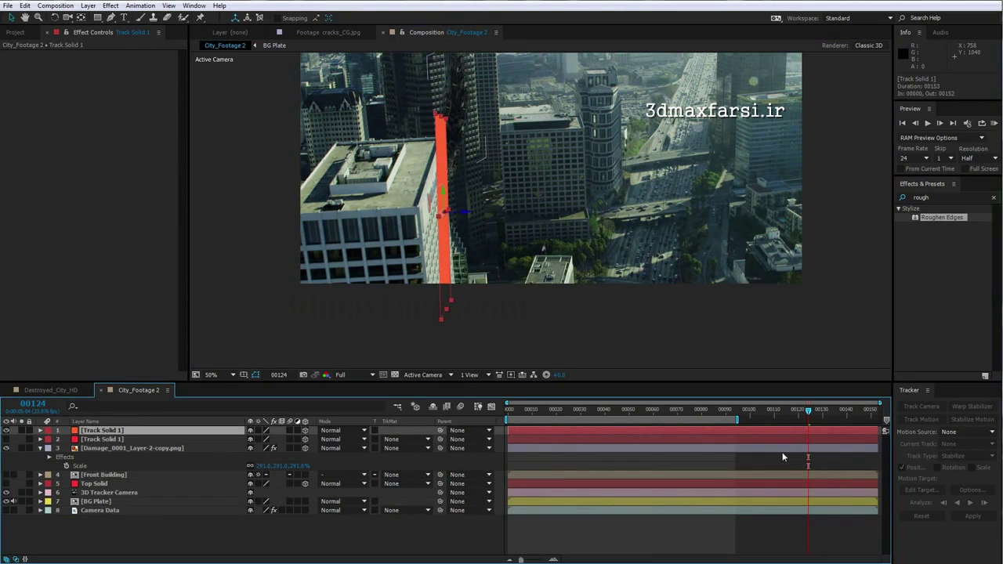
pyautogui.moveTo(764, 415); pyautogui.dragTo(844, 416)
pyautogui.press('w')
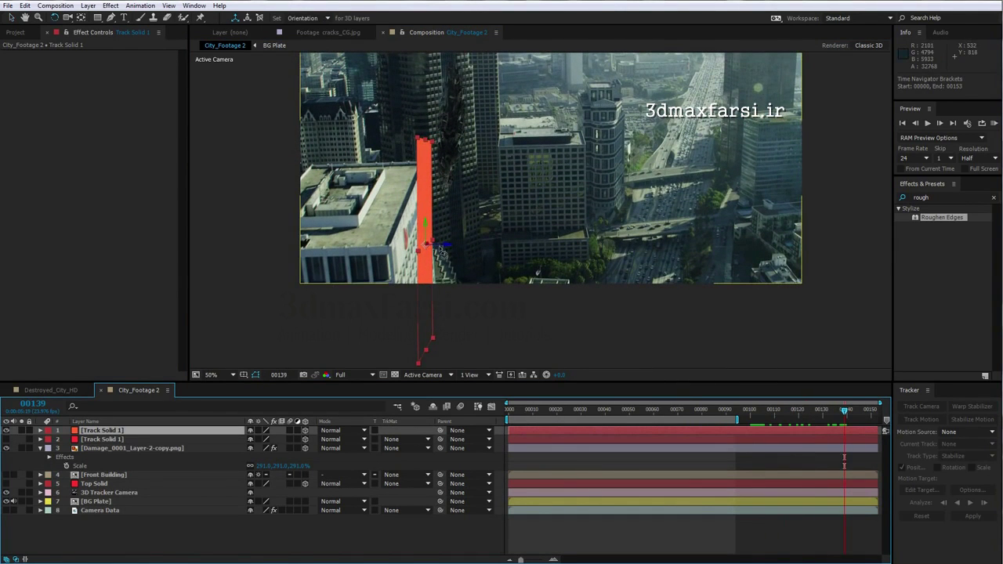
pyautogui.moveTo(426, 245); pyautogui.dragTo(415, 314)
pyautogui.press('v')
pyautogui.moveTo(428, 186); pyautogui.dragTo(431, 153)
pyautogui.moveTo(421, 293); pyautogui.dragTo(422, 295)
# - Show the roof solid again and rotate, scale and move it to match the front tower's rooftop at frame 139
pyautogui.click(102, 439)
pyautogui.click(7, 439)
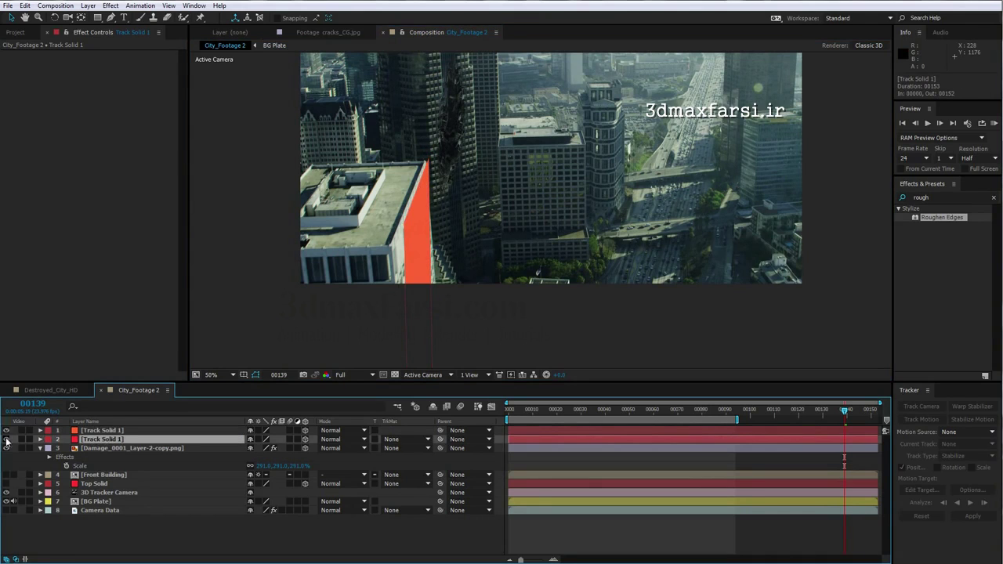
pyautogui.press('w')
pyautogui.moveTo(357, 182); pyautogui.dragTo(380, 184)
pyautogui.press('v')
pyautogui.moveTo(475, 207); pyautogui.dragTo(414, 244)
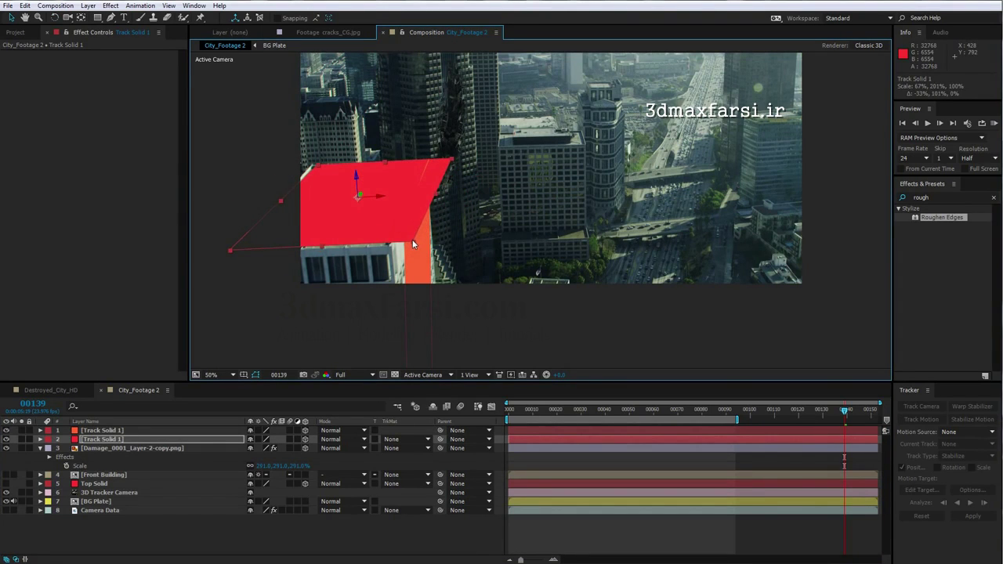
pyautogui.moveTo(375, 195); pyautogui.dragTo(406, 192)
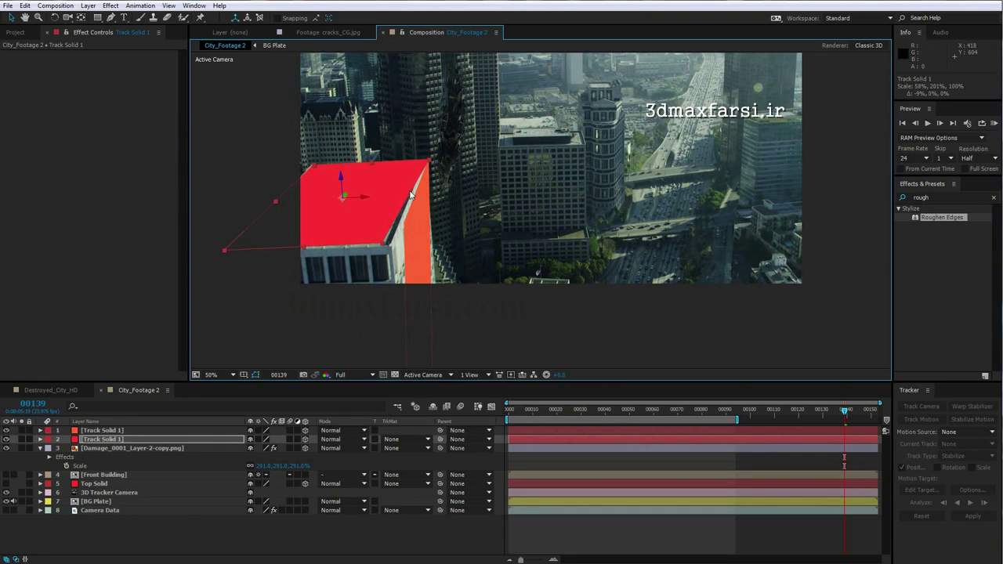
pyautogui.press('w')
pyautogui.click(342, 191)
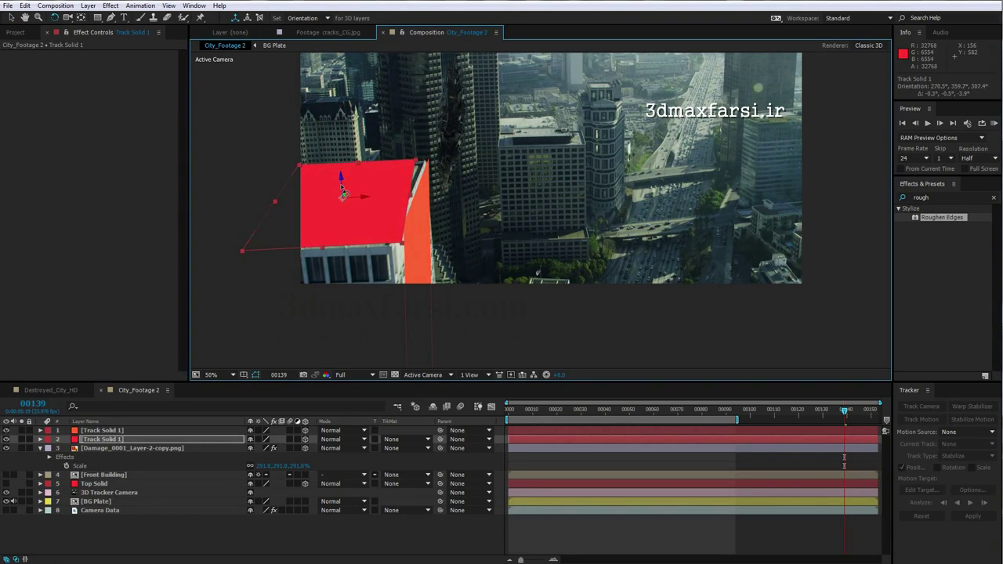
pyautogui.press('r')
# - Check the solids on earlier frames and fine-tune their placement so the roof and side solids meet along the roof edge
pyautogui.moveTo(844, 409); pyautogui.dragTo(775, 409)
pyautogui.moveTo(456, 155); pyautogui.dragTo(492, 204)
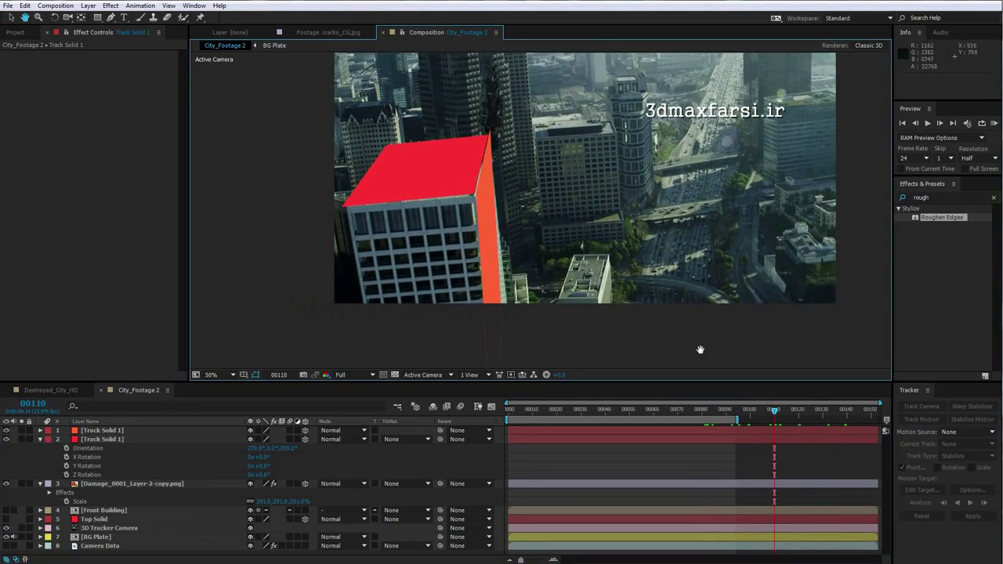
pyautogui.moveTo(766, 412); pyautogui.dragTo(743, 413)
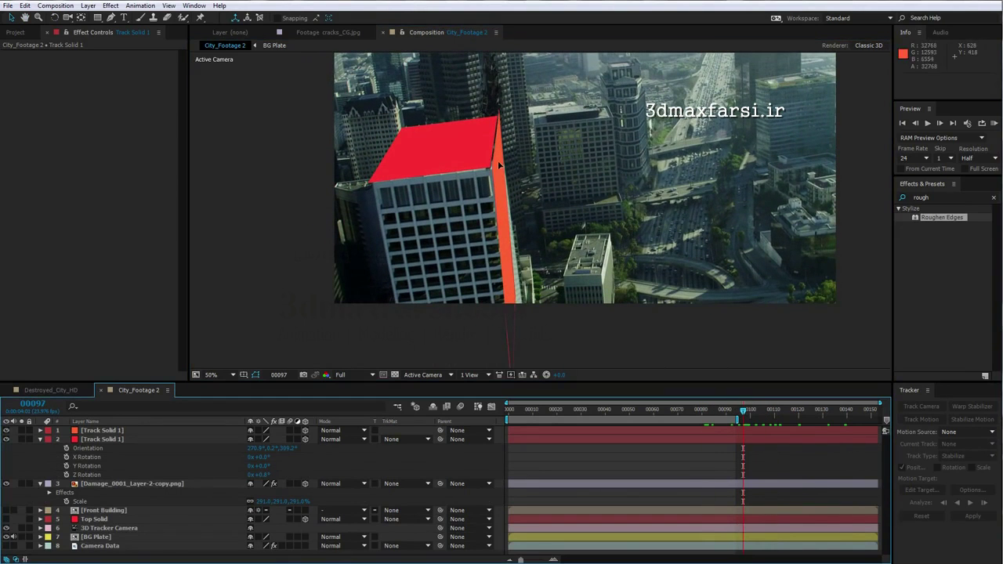
pyautogui.click(499, 168)
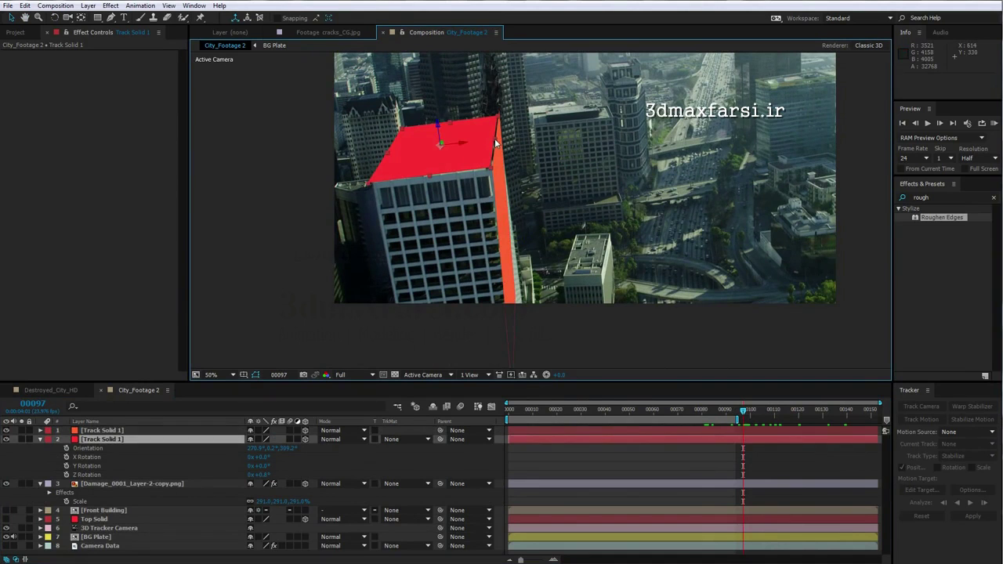
pyautogui.moveTo(461, 148); pyautogui.dragTo(465, 147)
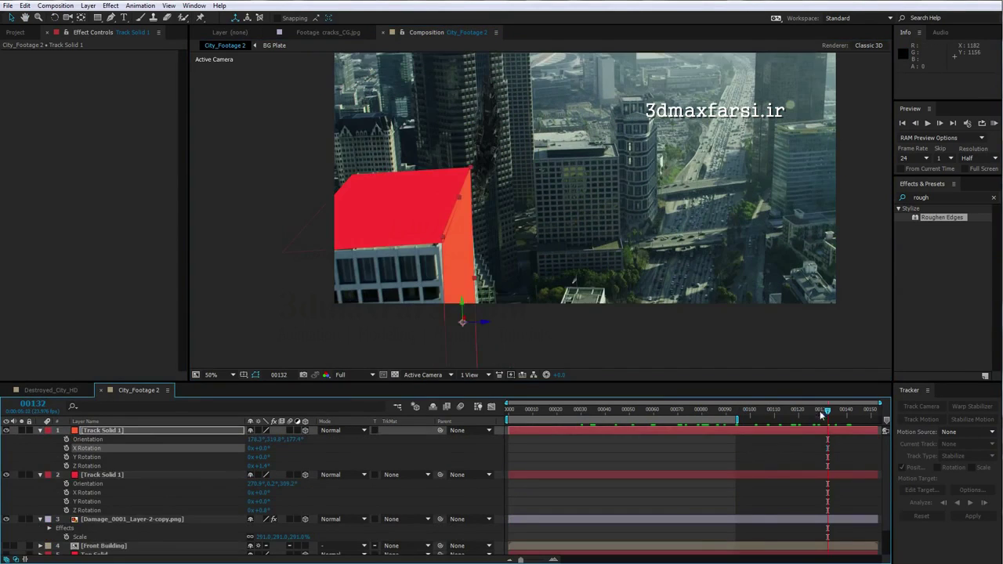
# - Extend the roof solid at frame 68 past the roof's front edge over the upper facade, and preview its motion
pyautogui.moveTo(829, 411); pyautogui.dragTo(674, 428)
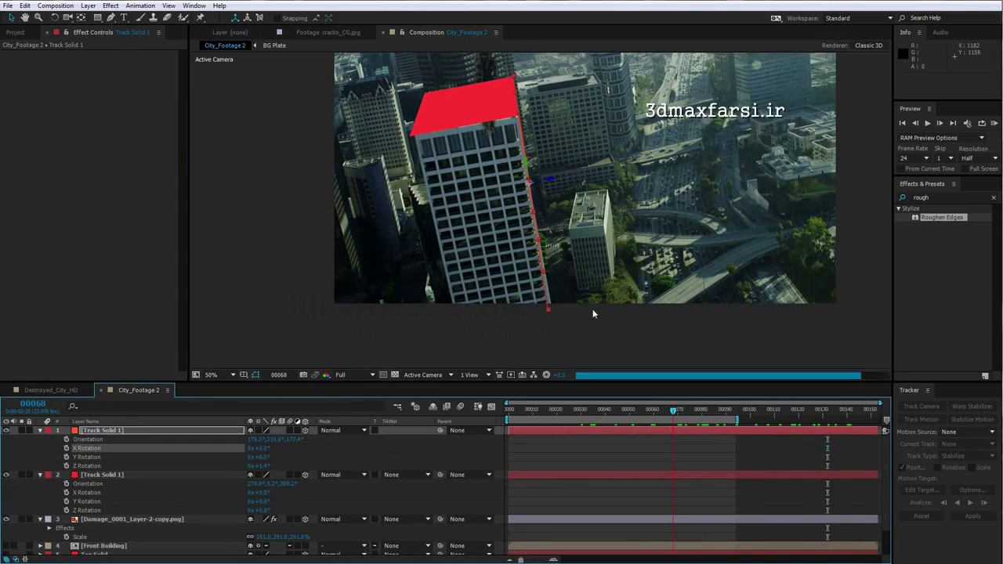
pyautogui.click(434, 106)
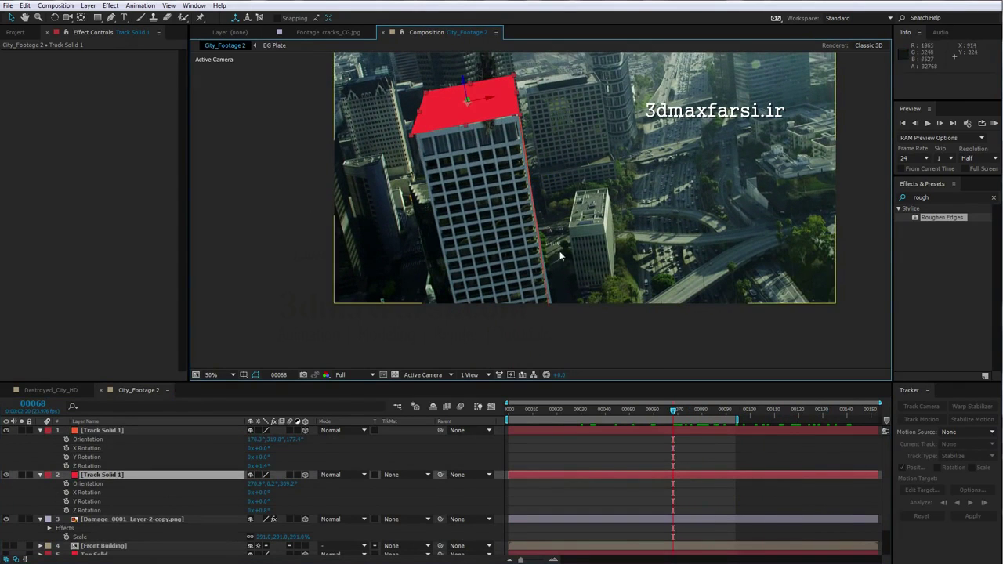
pyautogui.moveTo(465, 127); pyautogui.dragTo(458, 148)
pyautogui.click(467, 95)
pyautogui.moveTo(468, 102); pyautogui.dragTo(412, 294)
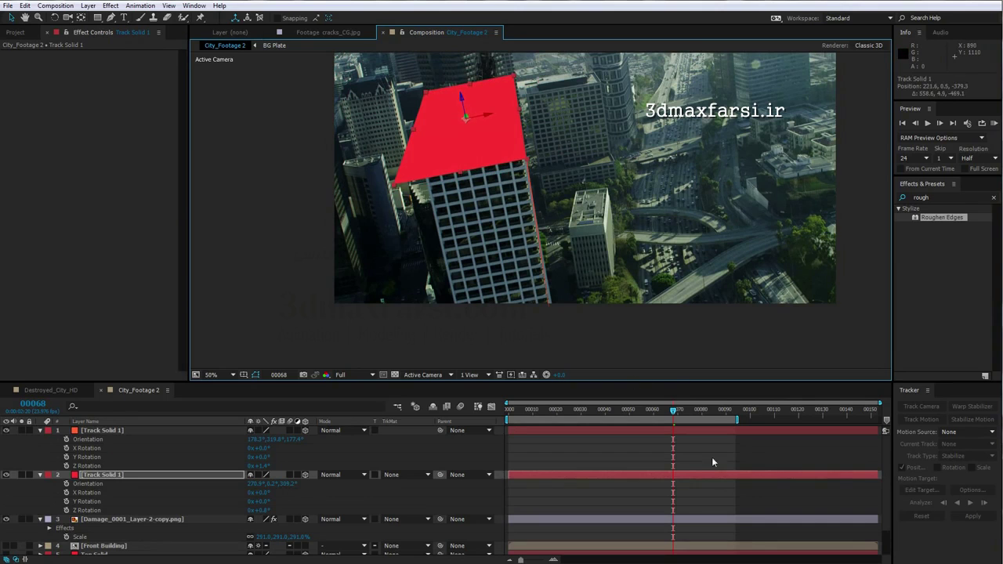
pyautogui.moveTo(674, 411); pyautogui.dragTo(667, 418)
pyautogui.press('space')
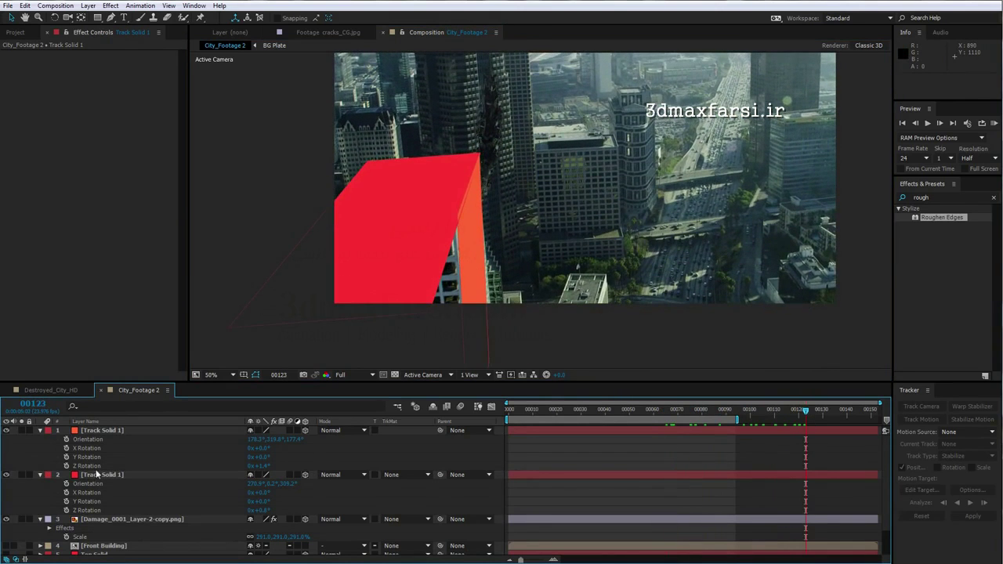
# - Lower the opacity of both track solids to 62% and check how they cover the front tower
pyautogui.click(196, 474)
pyautogui.keyDown('shift'); pyautogui.click(196, 431); pyautogui.keyUp('shift')
pyautogui.press('t')
pyautogui.moveTo(253, 442); pyautogui.dragTo(224, 441)
pyautogui.click(629, 551)
pyautogui.moveTo(806, 411); pyautogui.dragTo(760, 421)
# - Restore the opacity of both track solids to 100%
pyautogui.click(117, 430)
pyautogui.keyDown('shift'); pyautogui.click(220, 448); pyautogui.keyUp('shift')
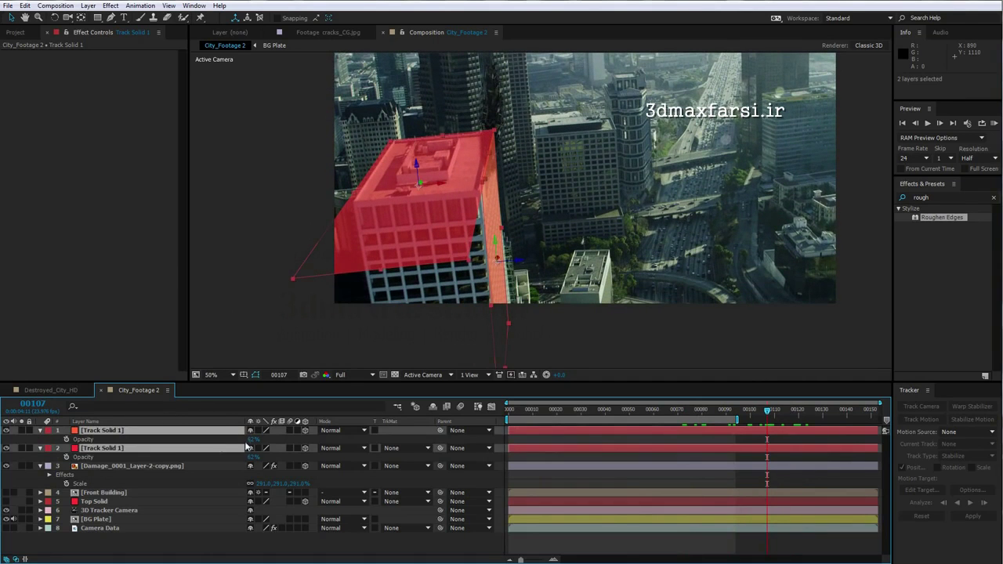
pyautogui.moveTo(253, 440); pyautogui.dragTo(628, 437)
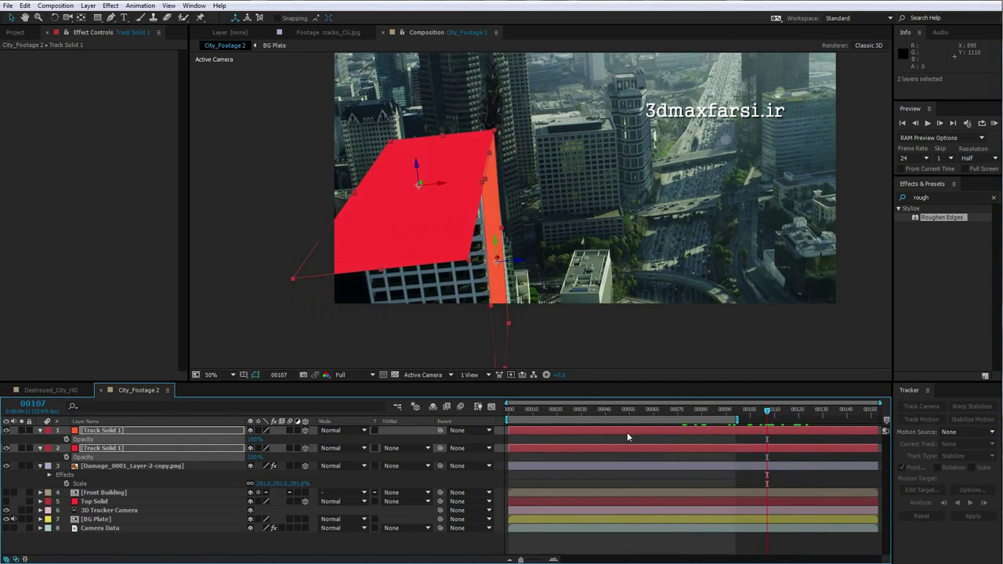
pyautogui.click(631, 537)
# - Pre-compose both track solids into a new composition named Foreground Building Mask, moving all attributes into it
pyautogui.click(101, 448)
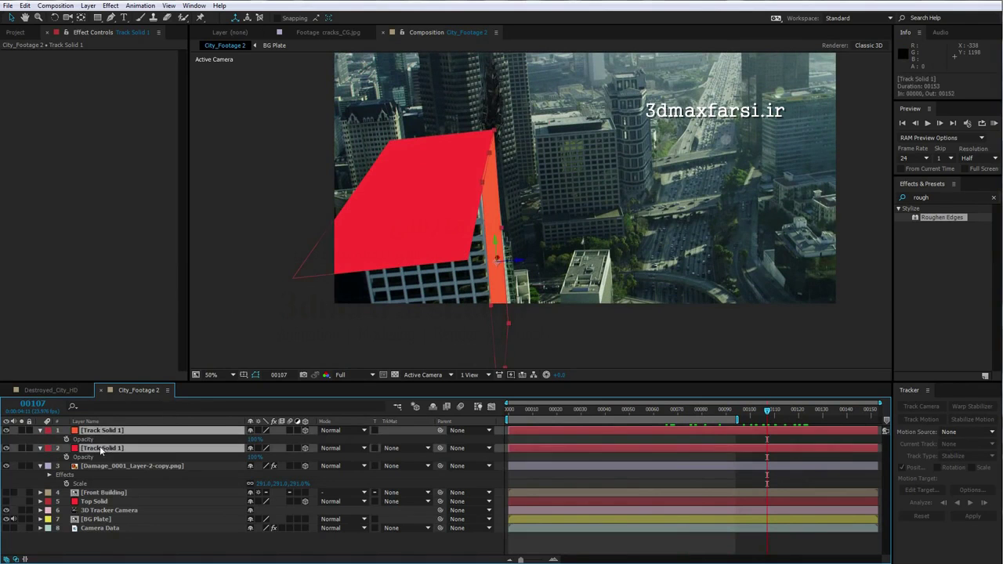
pyautogui.click(88, 5)
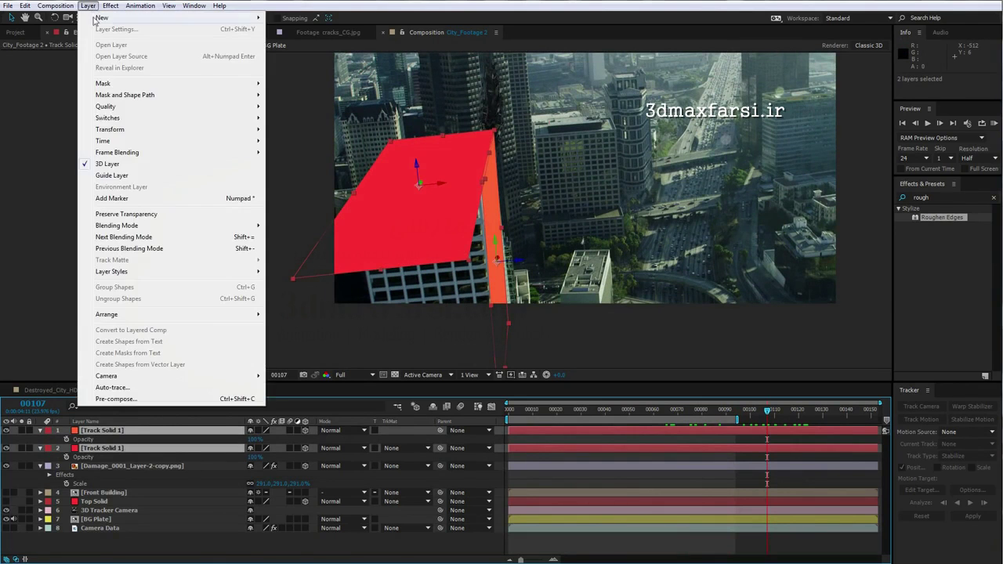
pyautogui.click(116, 399)
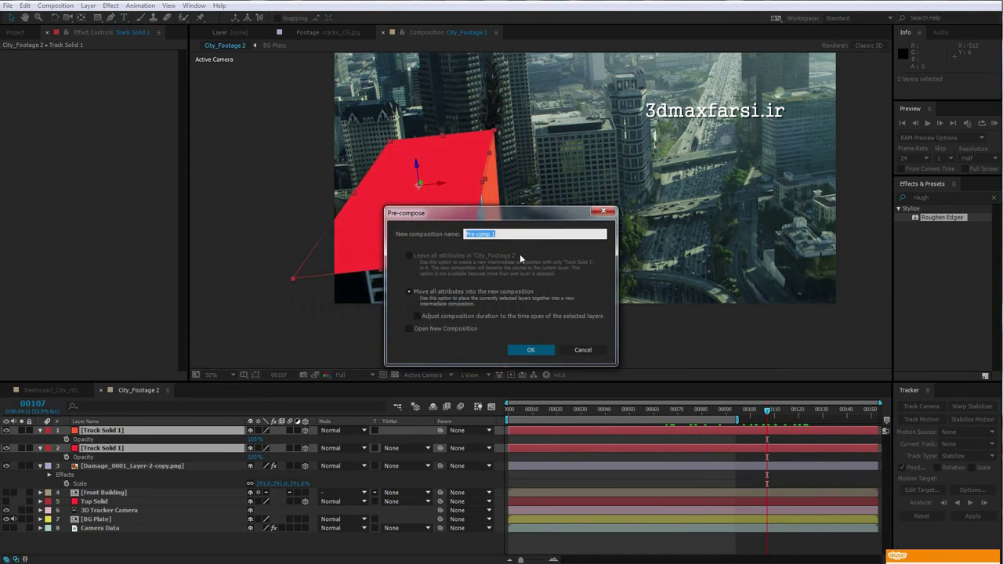
pyautogui.write('Fore')
pyautogui.click(531, 350)
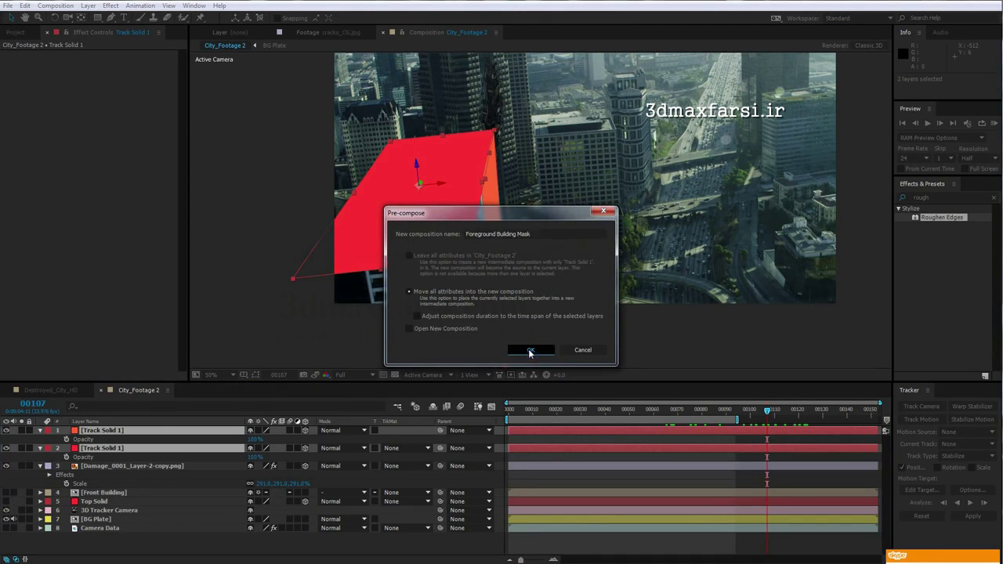
# - Collapse transformations on the Foreground Building Mask layer, hide it, and use it as an alpha inverted matte for the Damage_0001 layer
pyautogui.click(259, 431)
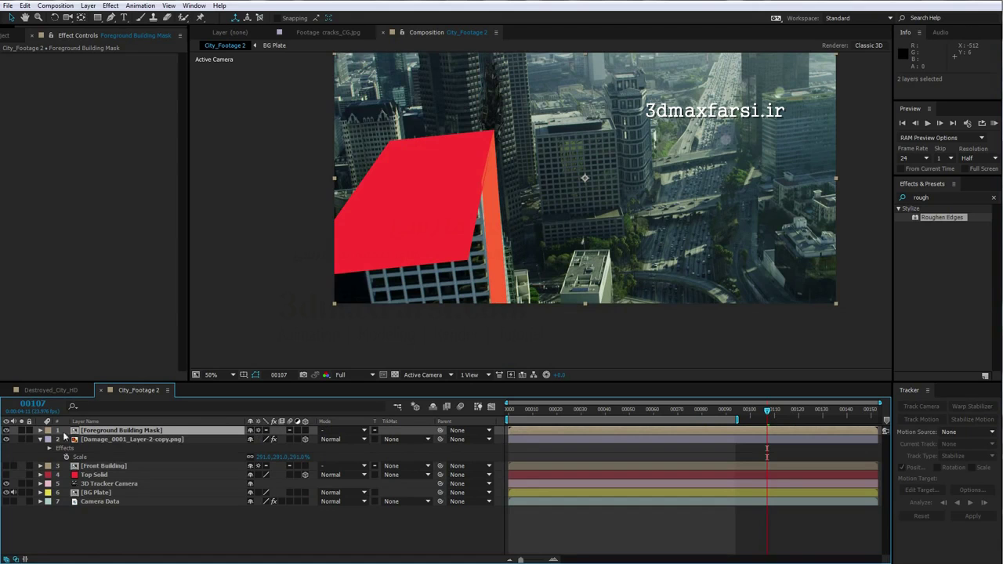
pyautogui.click(6, 432)
pyautogui.click(104, 443)
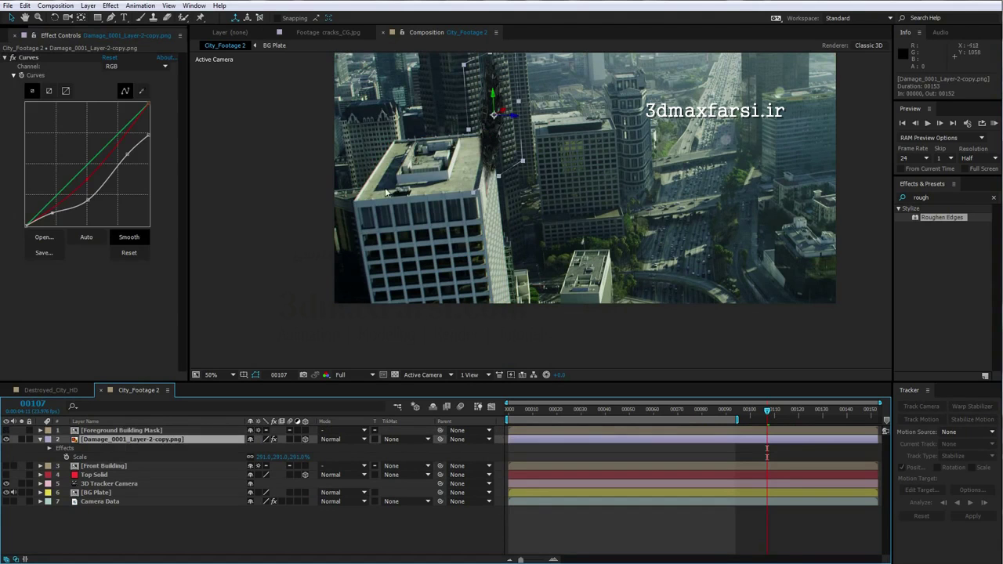
pyautogui.click(398, 440)
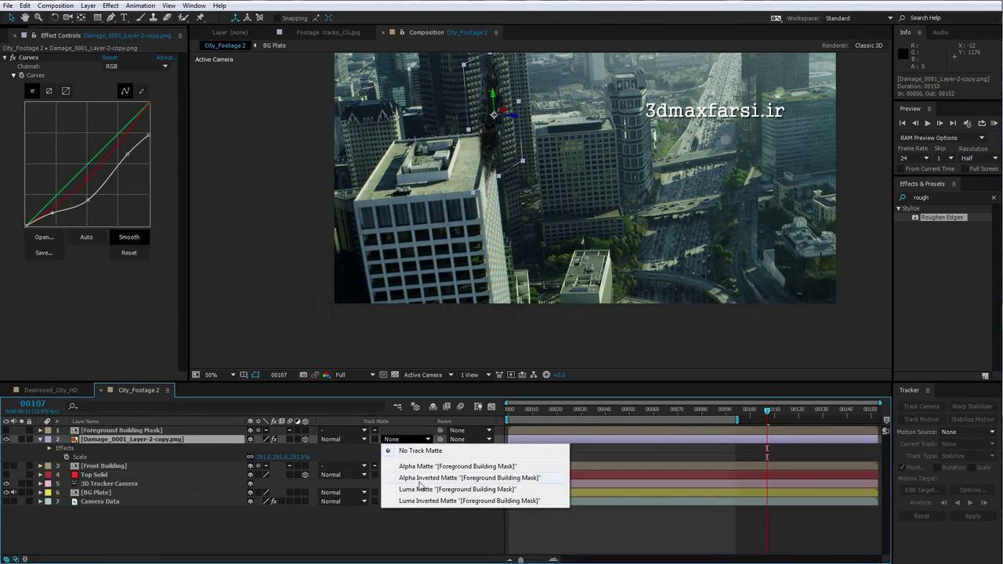
pyautogui.click(424, 478)
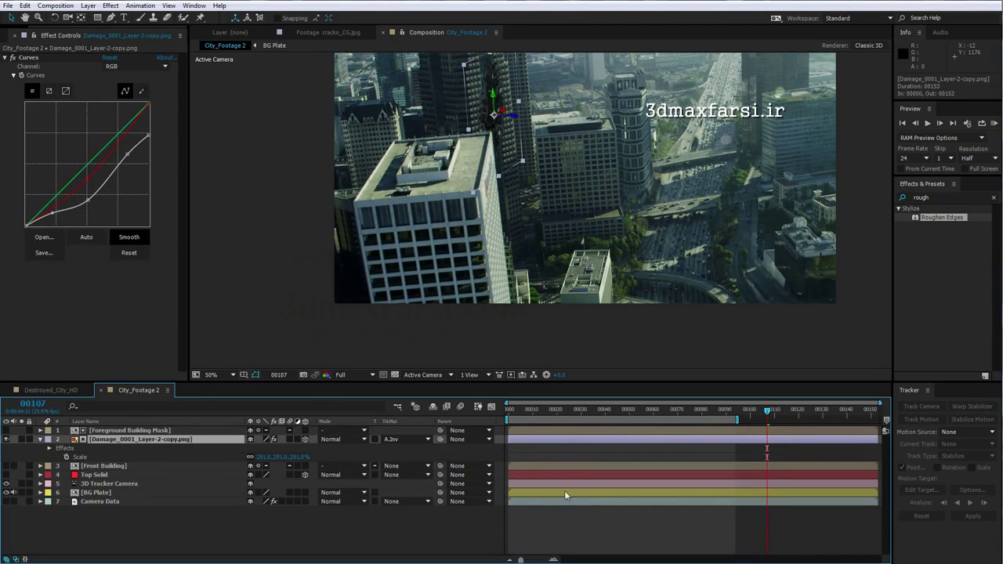
# - Examine the matted damage along the front tower's roof edge up close and on the frames after 107
pyautogui.click(126, 430)
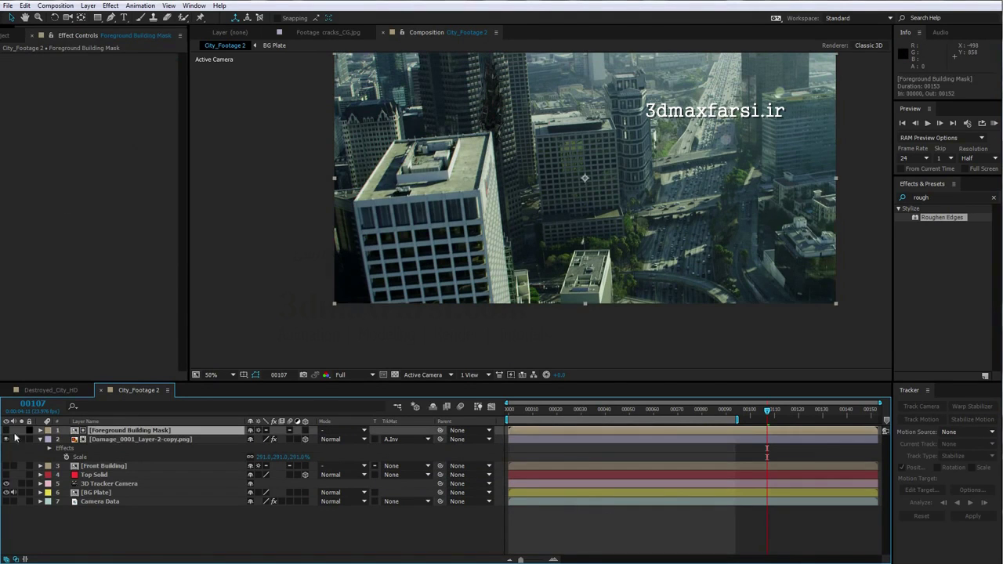
pyautogui.click(7, 431)
pyautogui.click(7, 431)
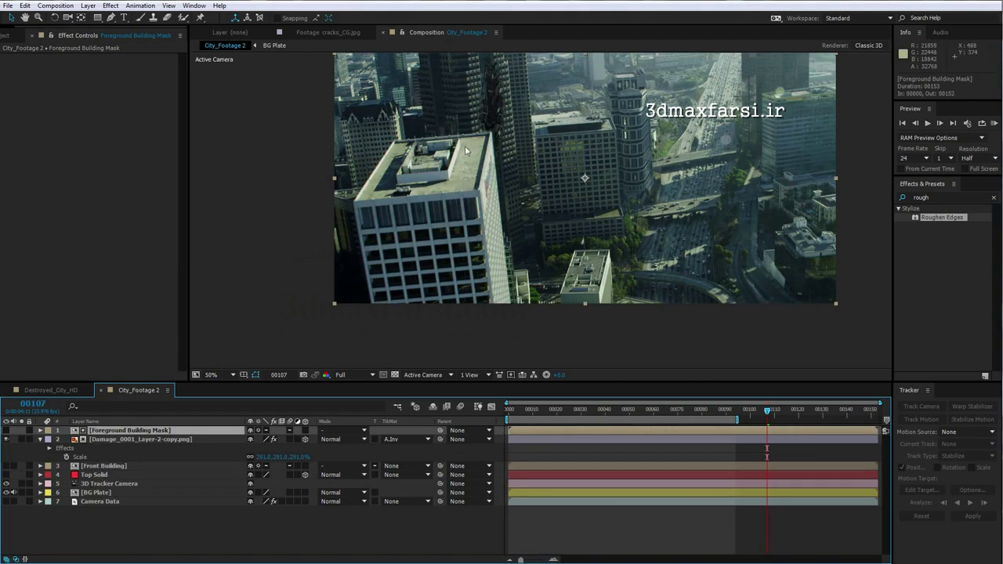
pyautogui.scroll(2, 486, 129)
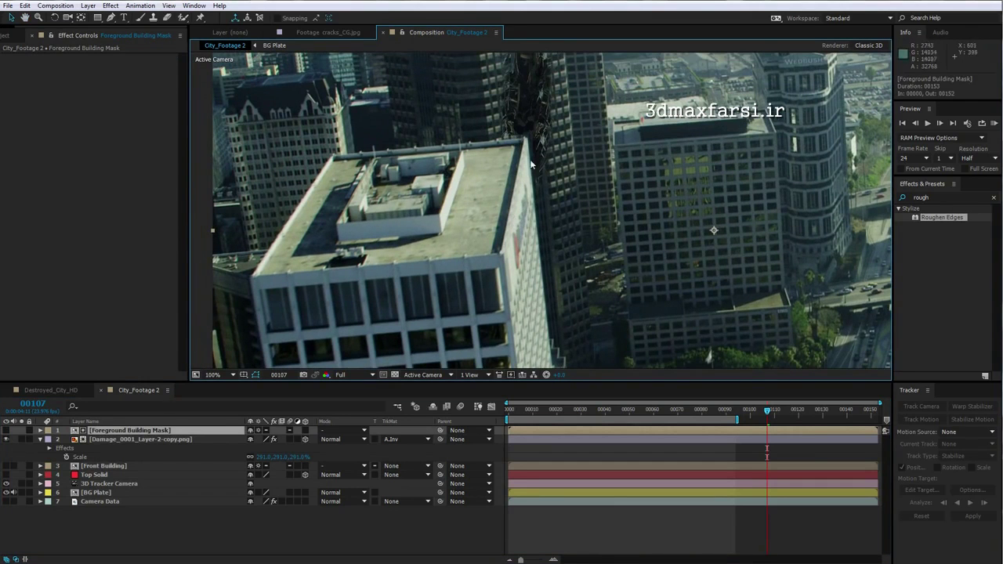
pyautogui.scroll(-1, 498, 196)
pyautogui.press('space')
pyautogui.moveTo(652, 356); pyautogui.dragTo(584, 294)
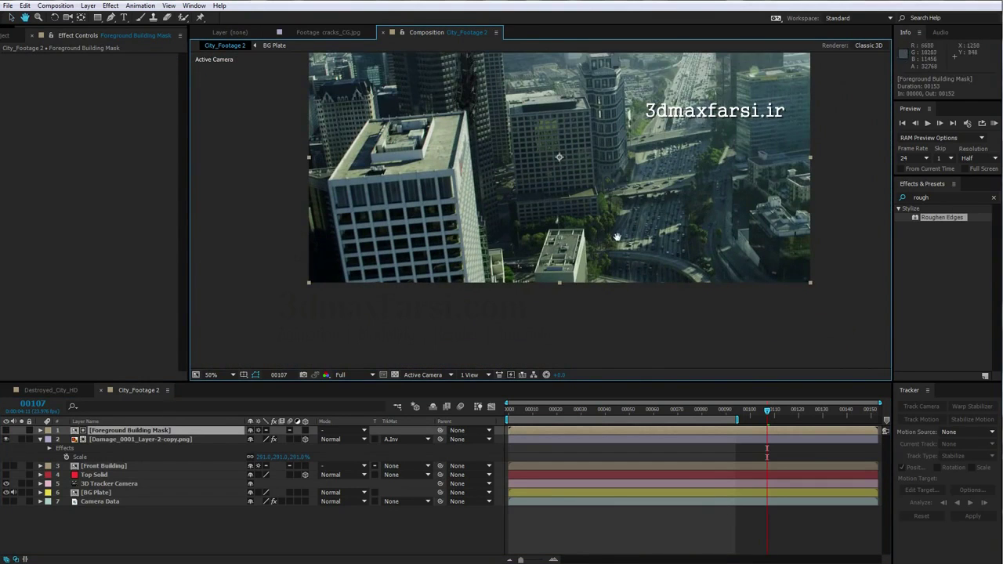
pyautogui.moveTo(605, 236); pyautogui.dragTo(612, 279)
pyautogui.moveTo(769, 413)
pyautogui.mouseDown()
pyautogui.moveTo(676, 436)
pyautogui.moveTo(817, 426)
pyautogui.moveTo(714, 444)
pyautogui.moveTo(878, 424)
pyautogui.moveTo(639, 419)
pyautogui.moveTo(784, 418)
pyautogui.mouseUp()
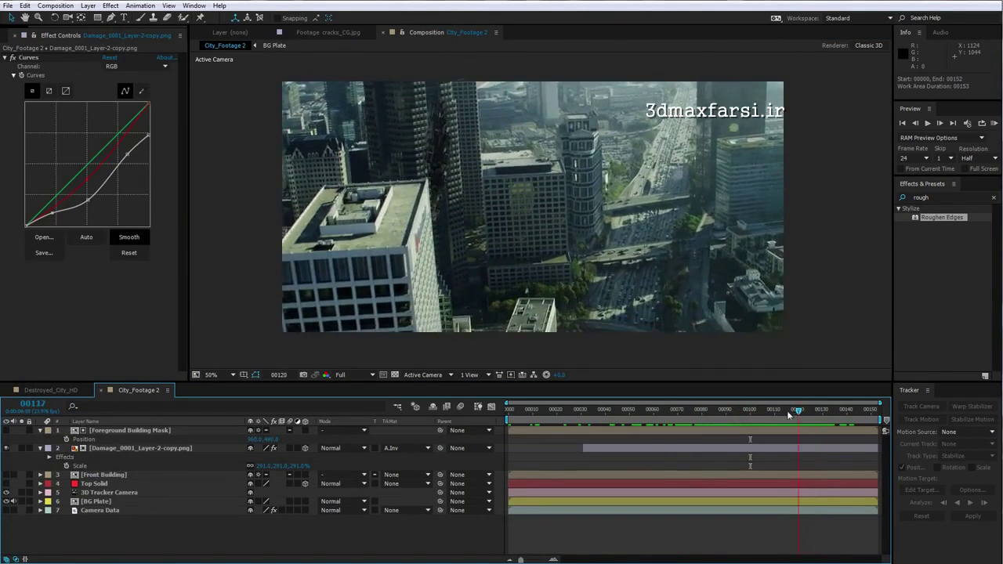
pyautogui.moveTo(788, 416)
pyautogui.mouseDown()
pyautogui.moveTo(697, 419)
pyautogui.moveTo(776, 425)
pyautogui.mouseUp()
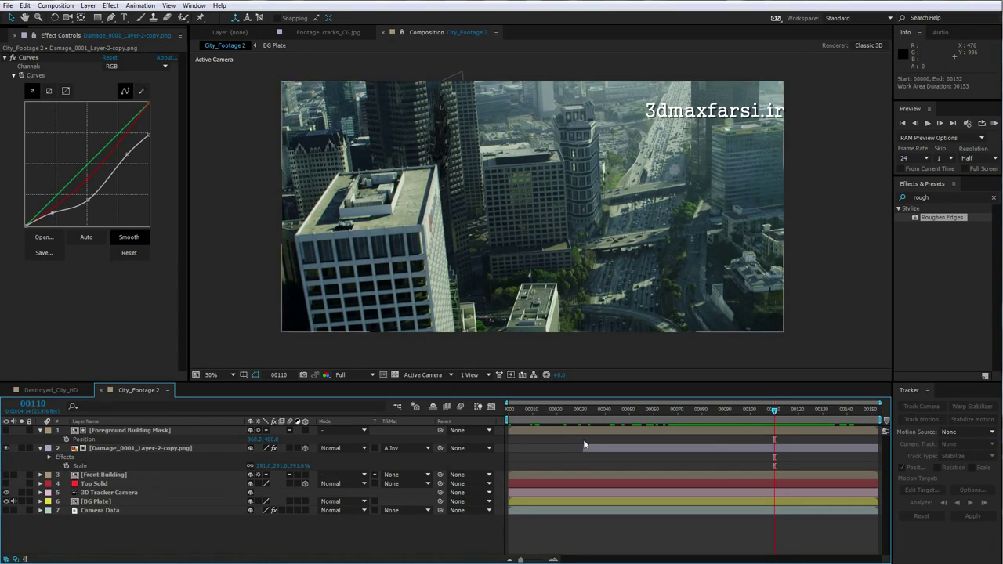
# - Solo the Camera Data layer at frame 0 and send it to mocha AE as a new project covering frames 0 to 152
pyautogui.click(508, 418)
pyautogui.click(530, 517)
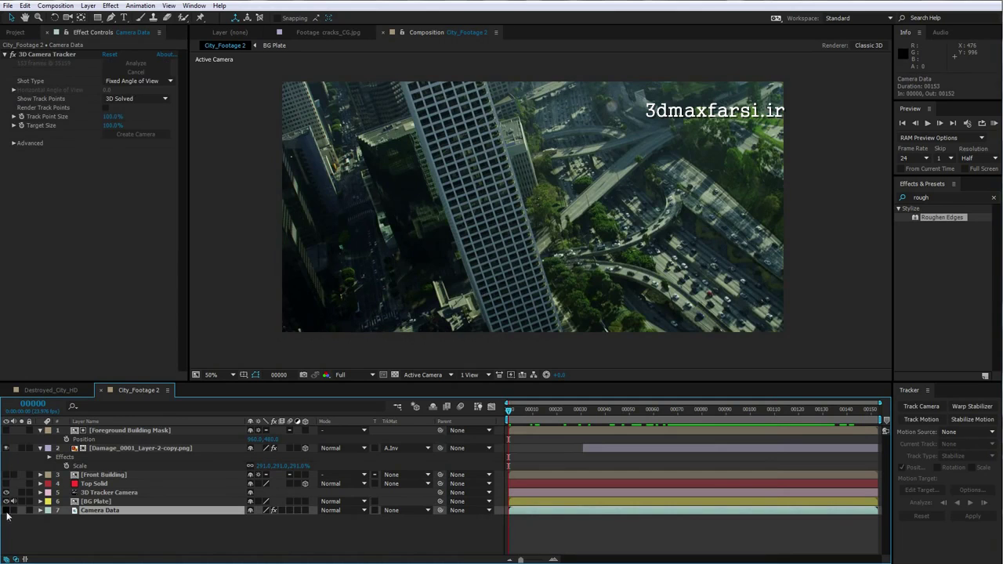
pyautogui.moveTo(519, 416)
pyautogui.mouseDown()
pyautogui.moveTo(591, 422)
pyautogui.moveTo(503, 413)
pyautogui.mouseUp()
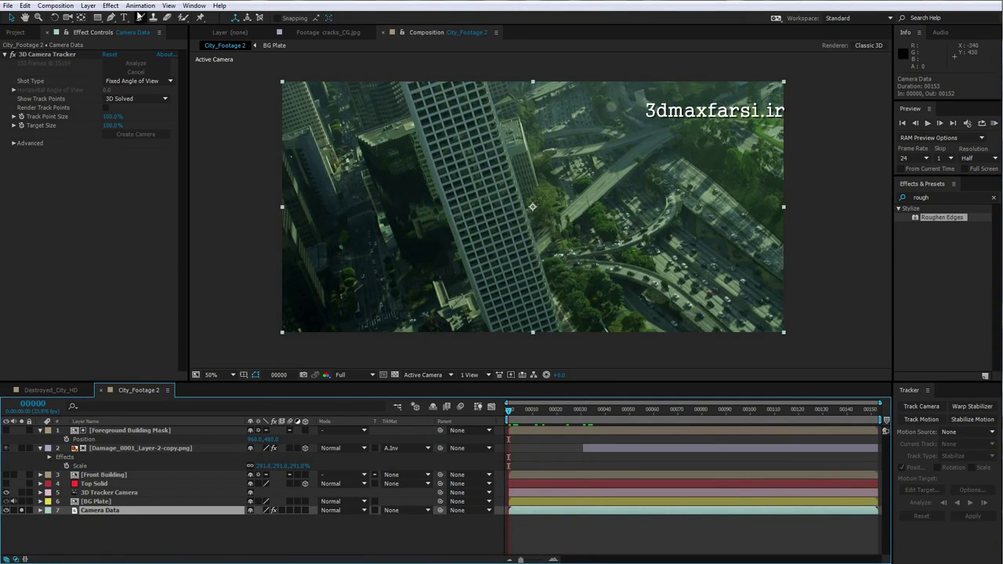
pyautogui.click(141, 6)
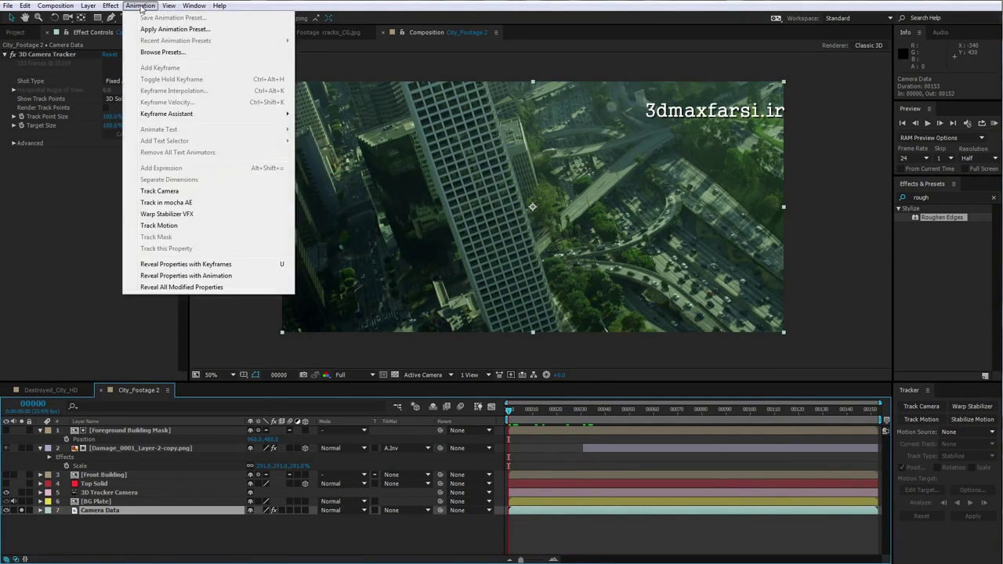
pyautogui.click(167, 202)
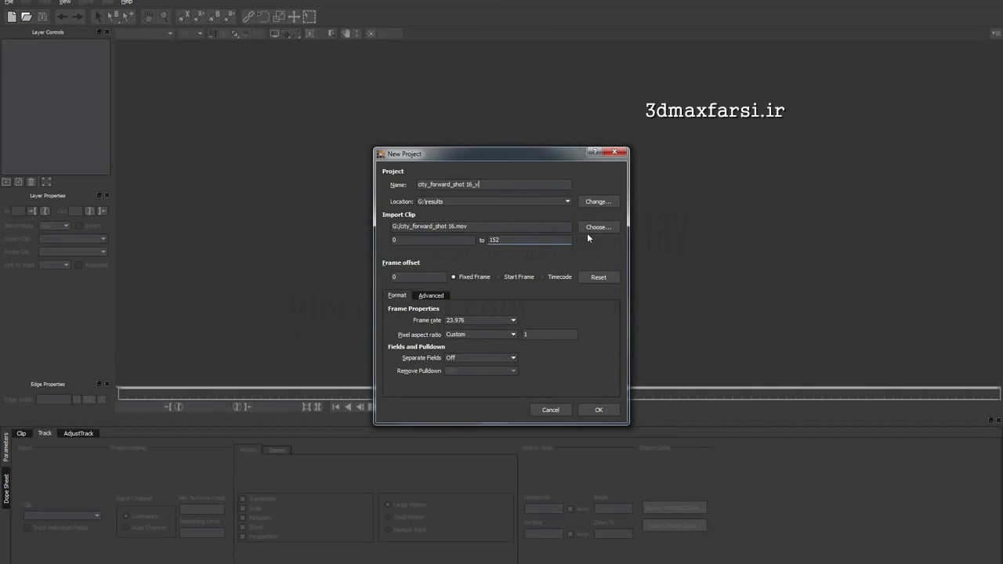
pyautogui.click(599, 410)
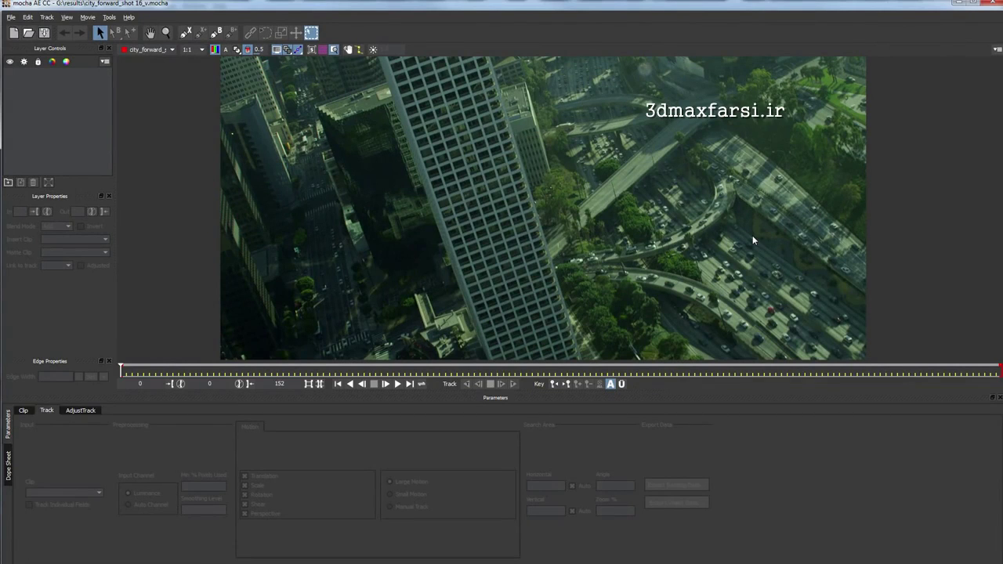
# - Draw a closed X-Spline around the freeway area to the right of the tower, past the frame's right edge
pyautogui.click(185, 32)
pyautogui.click(873, 159)
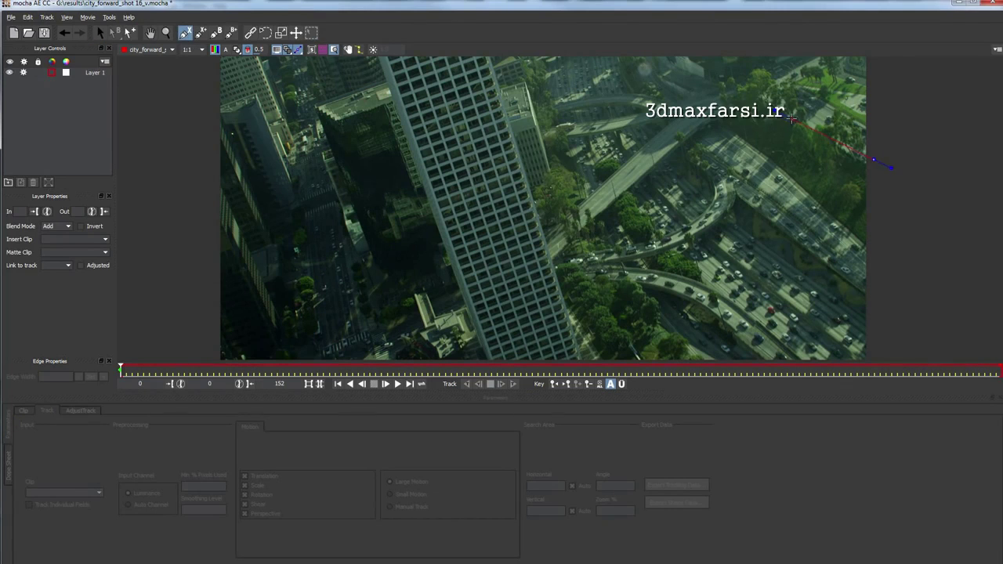
pyautogui.click(679, 135)
pyautogui.click(616, 187)
pyautogui.click(565, 230)
pyautogui.rightClick(919, 245)
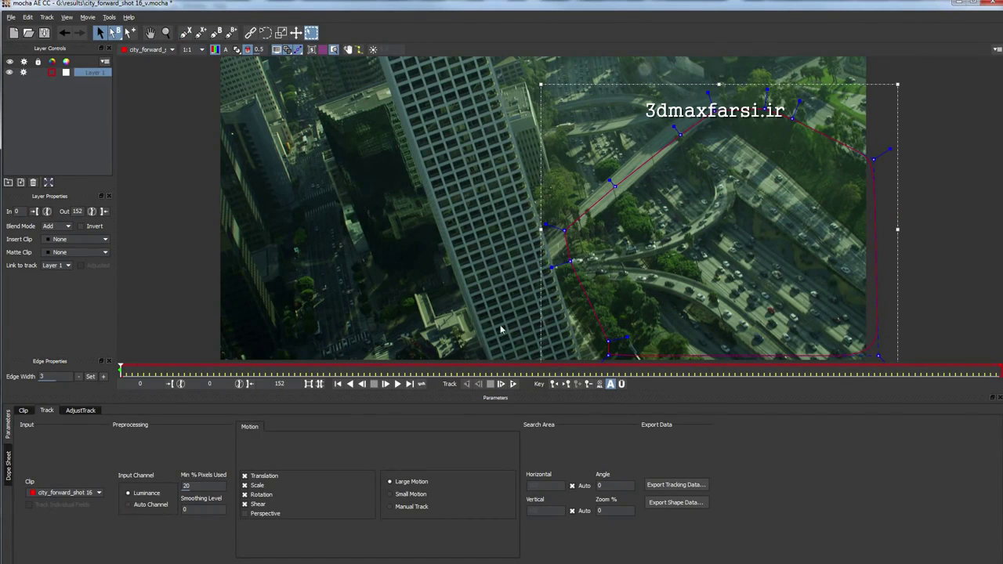
# - Track the freeway shape forward, return to frame 0 and align the layer's surface with the frame
pyautogui.click(513, 384)
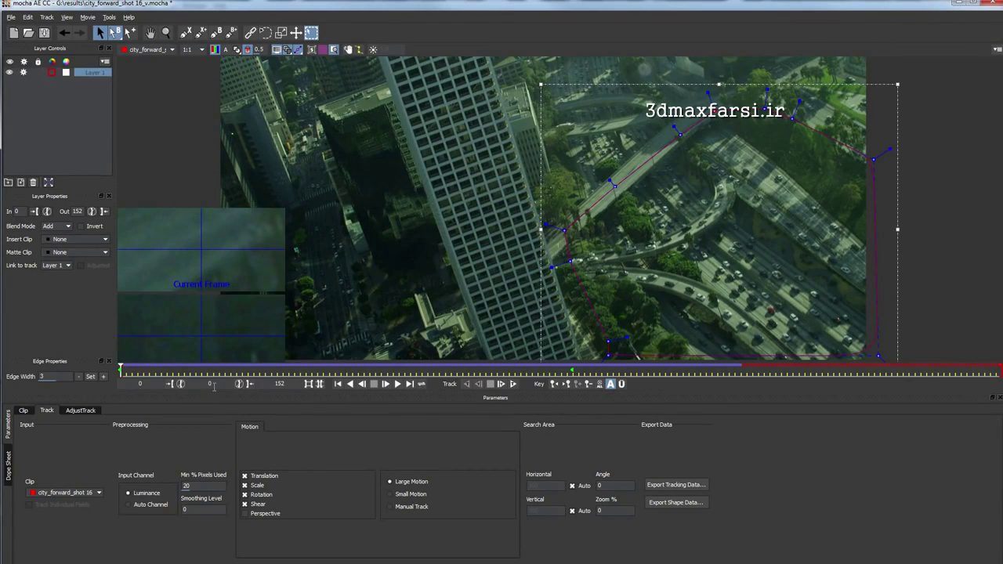
pyautogui.moveTo(138, 374); pyautogui.dragTo(110, 382)
pyautogui.rightClick(91, 76)
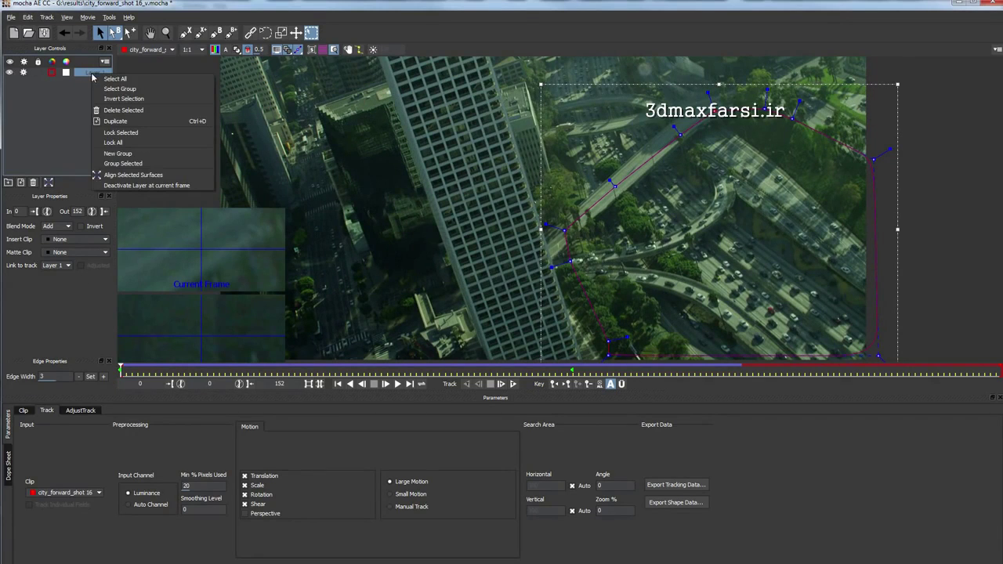
pyautogui.click(131, 177)
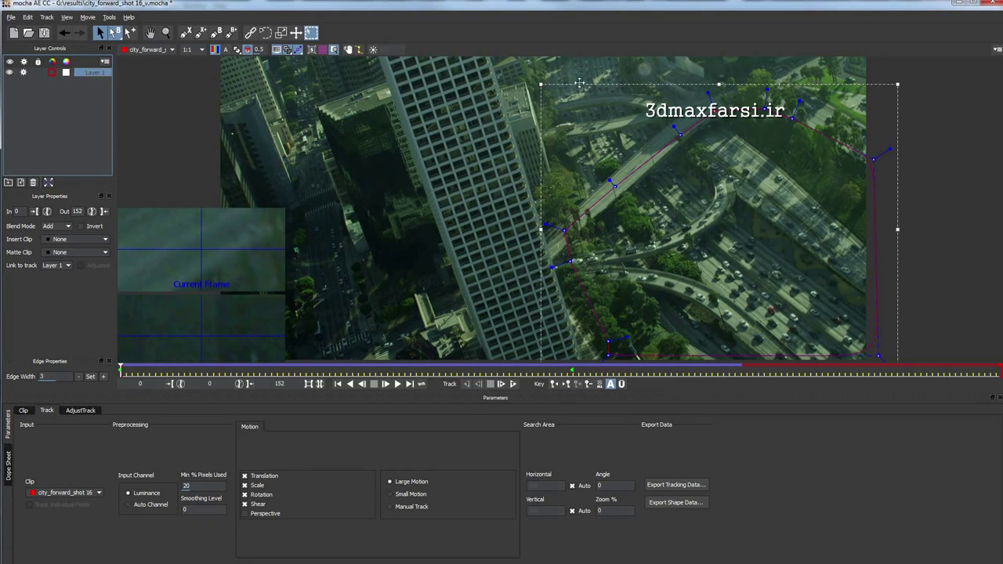
# - Export the tracking data as After Effects Corner Pin [supports motion blur] to the clipboard
pyautogui.click(682, 487)
pyautogui.click(471, 272)
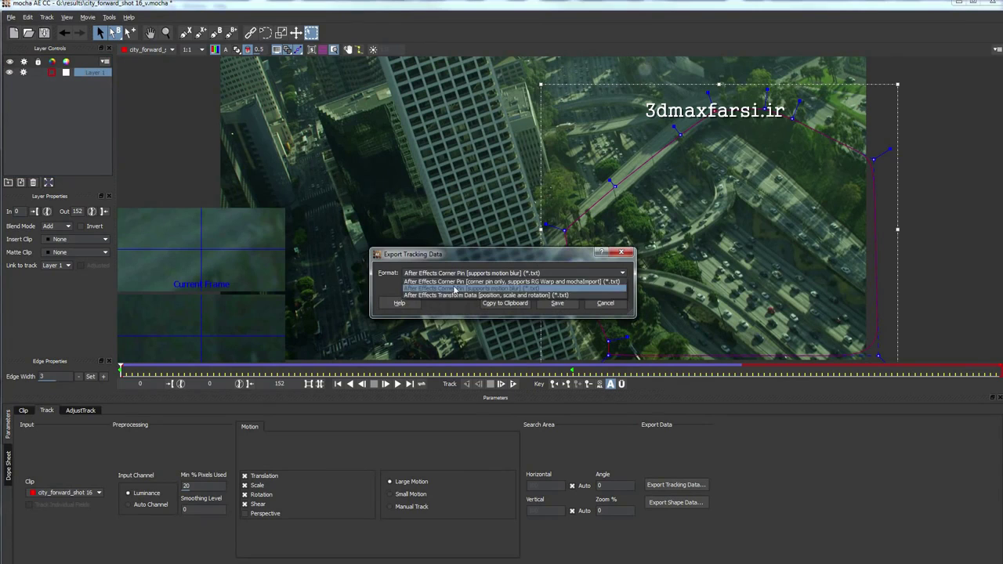
pyautogui.click(451, 289)
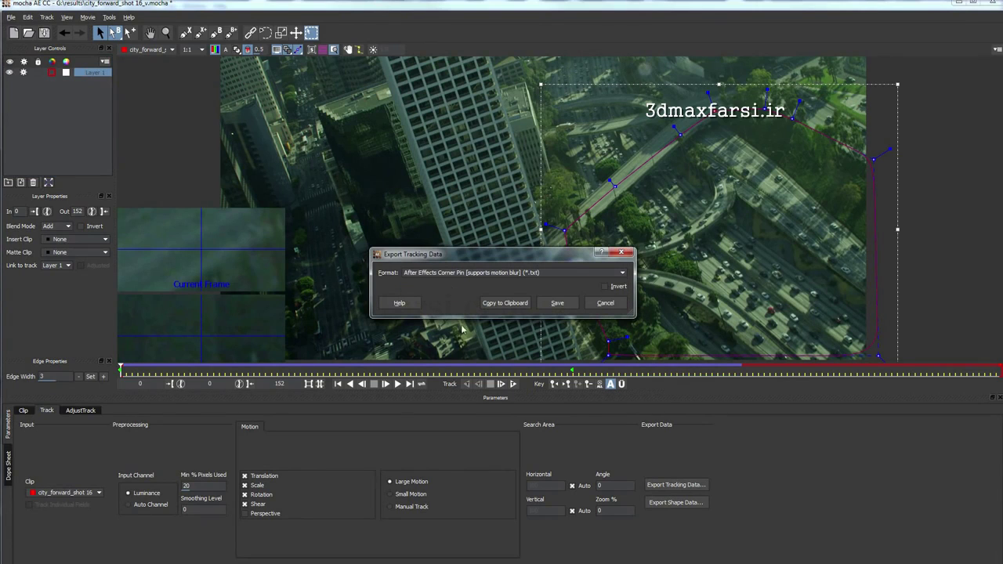
pyautogui.click(506, 303)
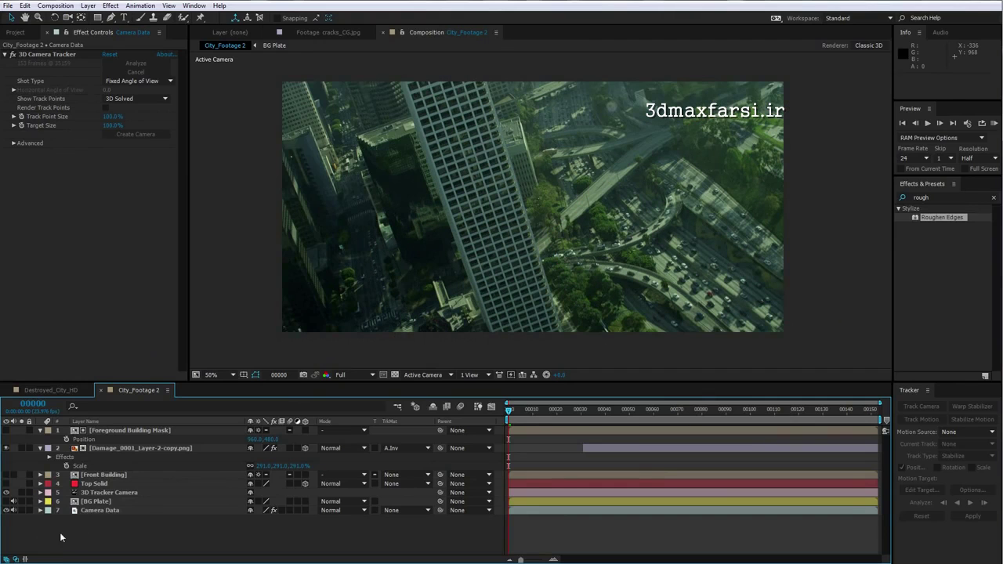
# - Switch to After Effects, hide the Camera Data layer, show the BG Plate layer and open its composition
pyautogui.click(94, 511)
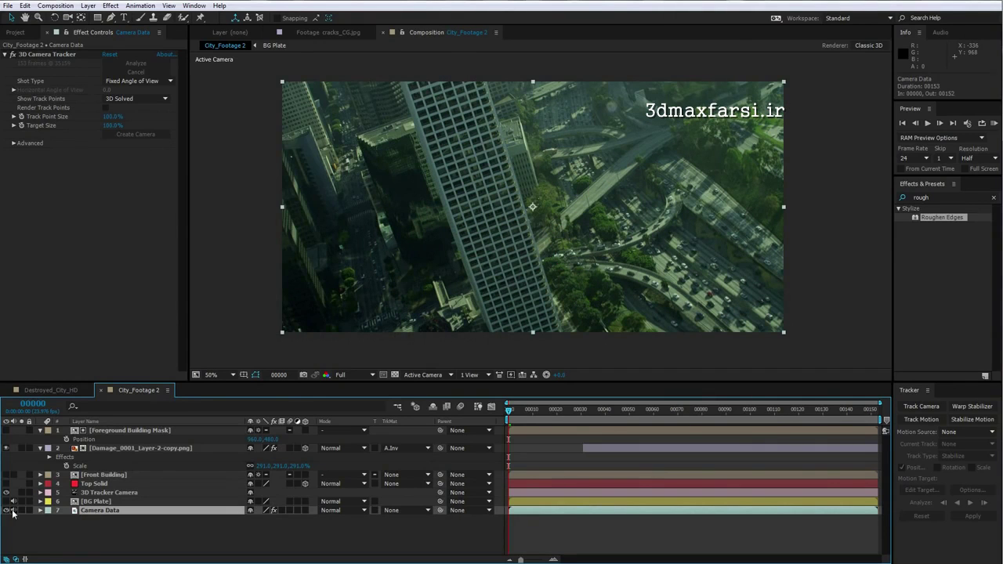
pyautogui.click(6, 510)
pyautogui.click(6, 502)
pyautogui.click(95, 502)
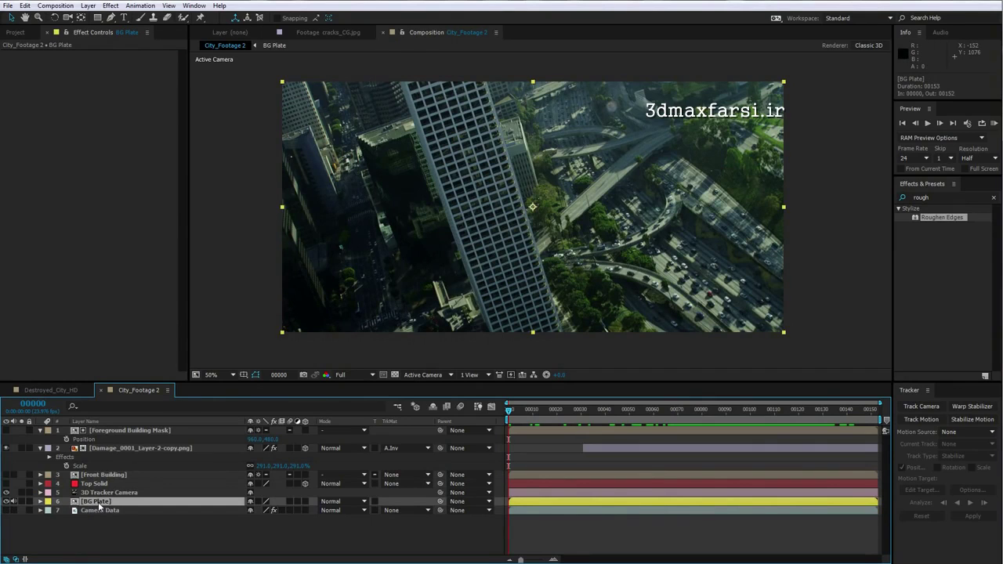
pyautogui.doubleClick(98, 501)
# - Duplicate the City_Footage layer in BG Plate, freeze the copy at frame 0 and scrub the timeline to check it
pyautogui.click(87, 440)
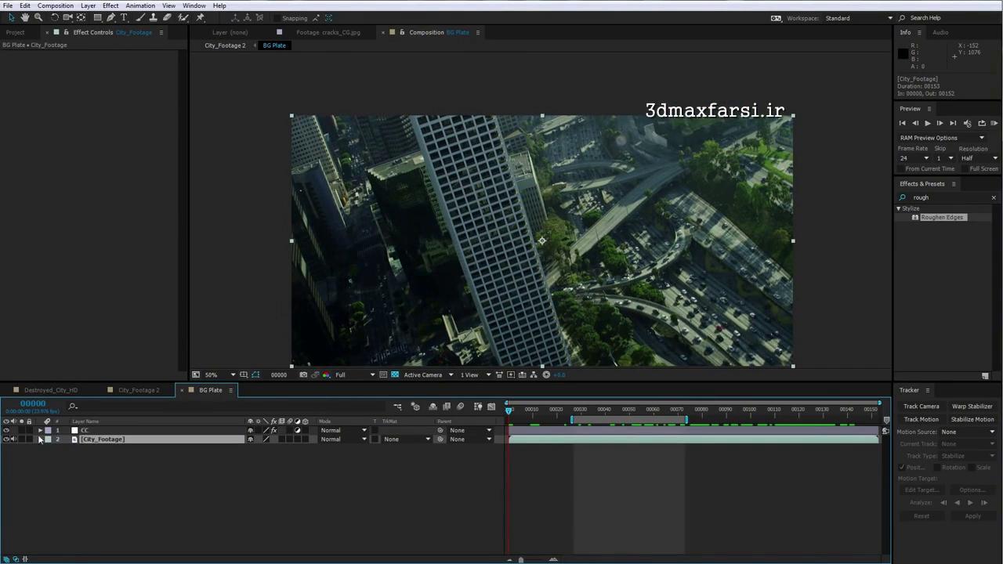
pyautogui.moveTo(561, 251); pyautogui.dragTo(525, 194)
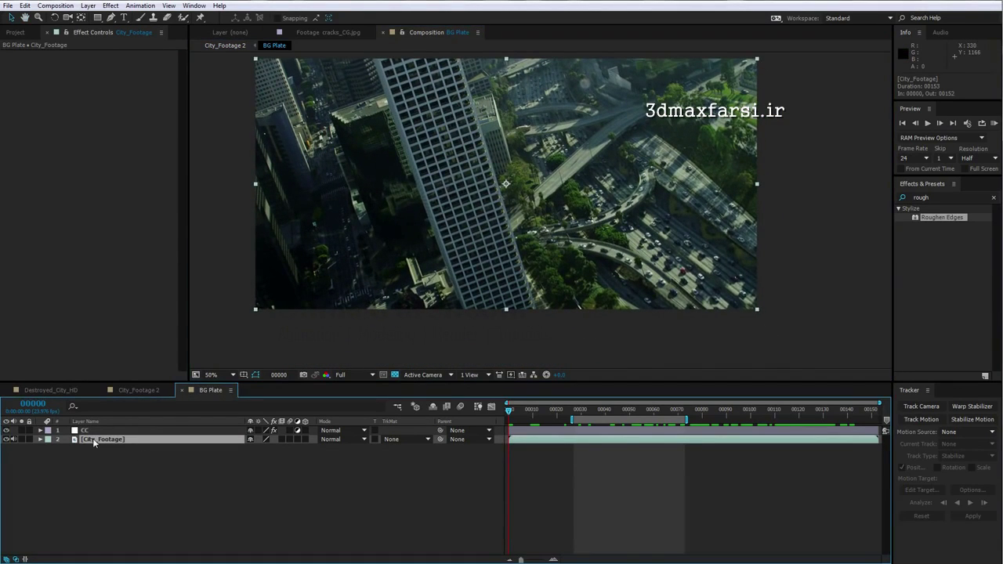
pyautogui.hotkey('ctrl', 'd')
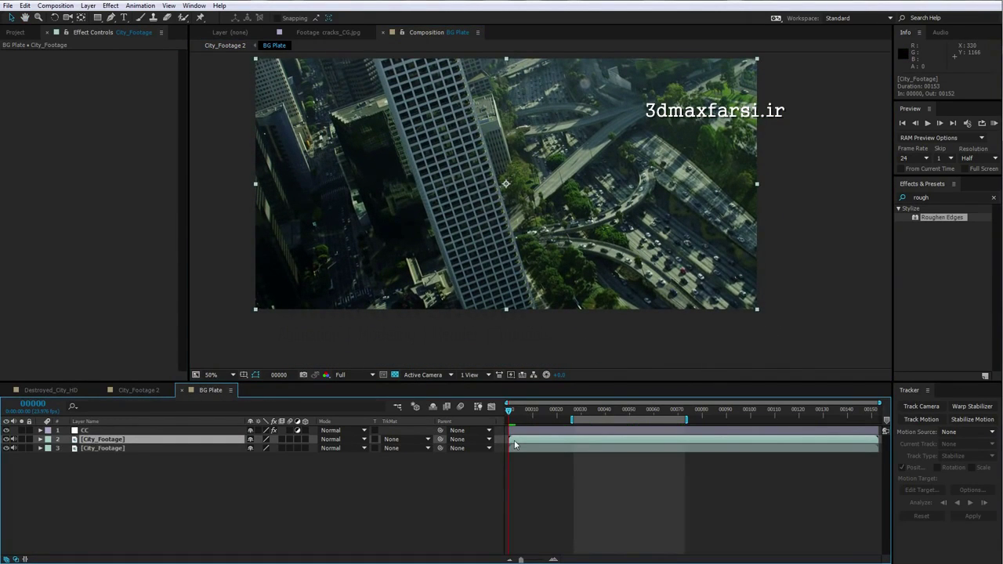
pyautogui.rightClick(339, 124)
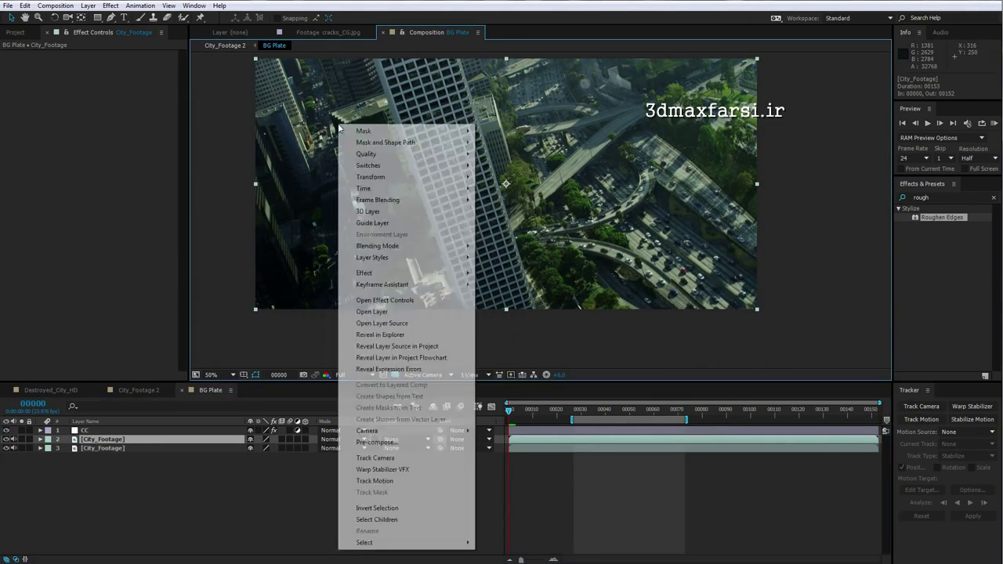
pyautogui.moveTo(372, 190)
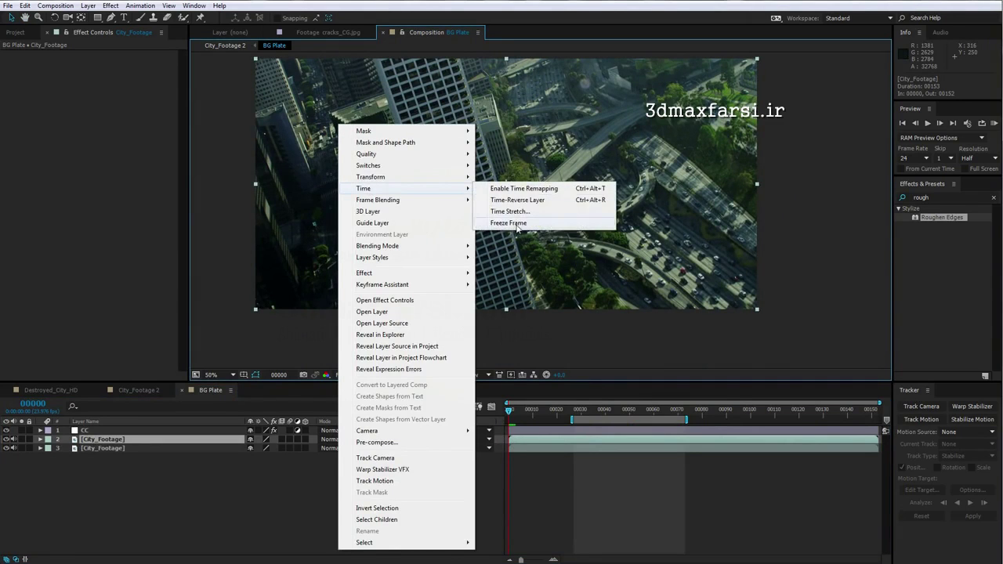
pyautogui.click(514, 224)
pyautogui.moveTo(510, 412); pyautogui.dragTo(515, 421)
pyautogui.moveTo(672, 423); pyautogui.dragTo(461, 420)
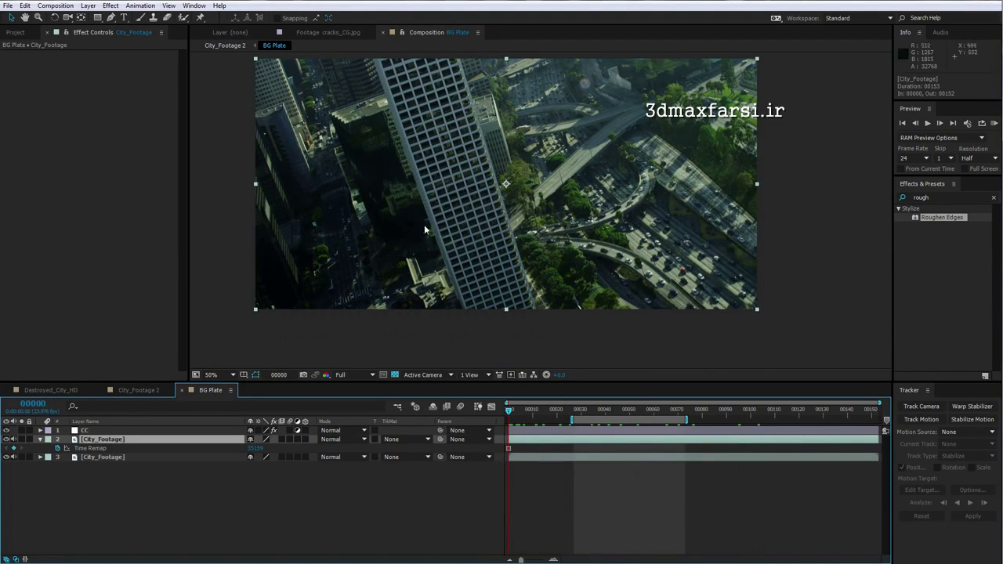
# - Paste the corner pin tracking data onto the frozen City_Footage layer at frame 0 and play the composition to check it
pyautogui.moveTo(502, 212); pyautogui.dragTo(499, 239)
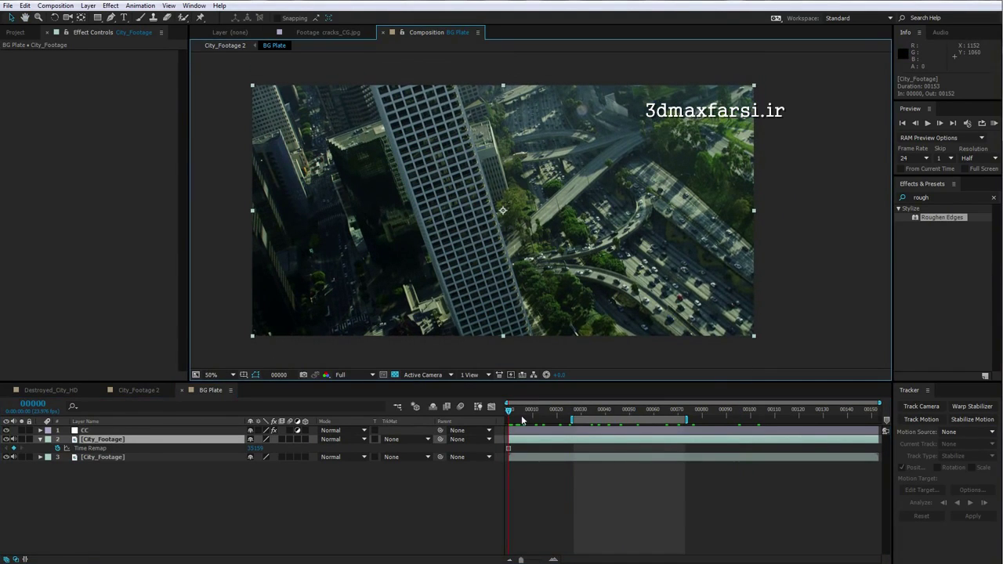
pyautogui.click(491, 425)
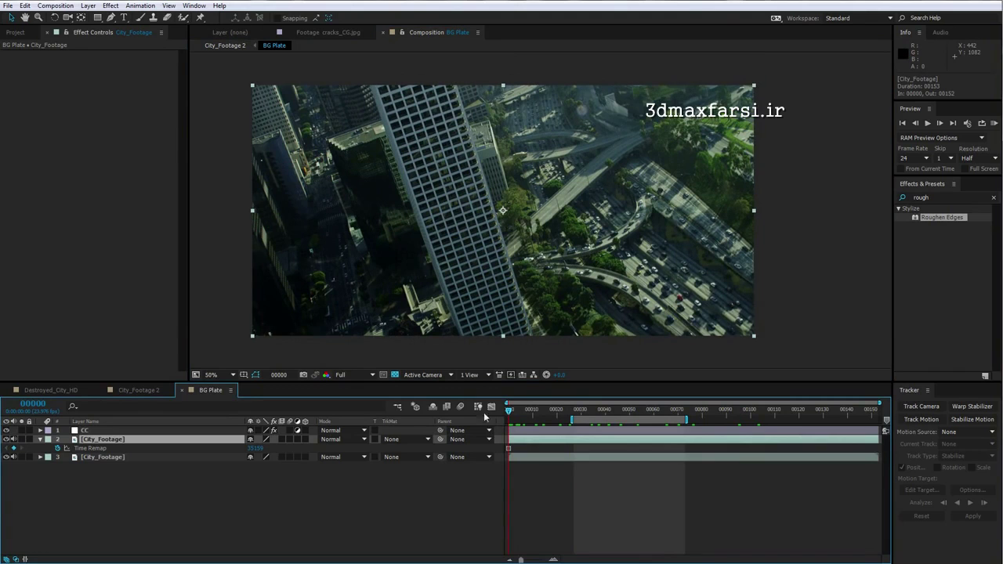
pyautogui.click(25, 5)
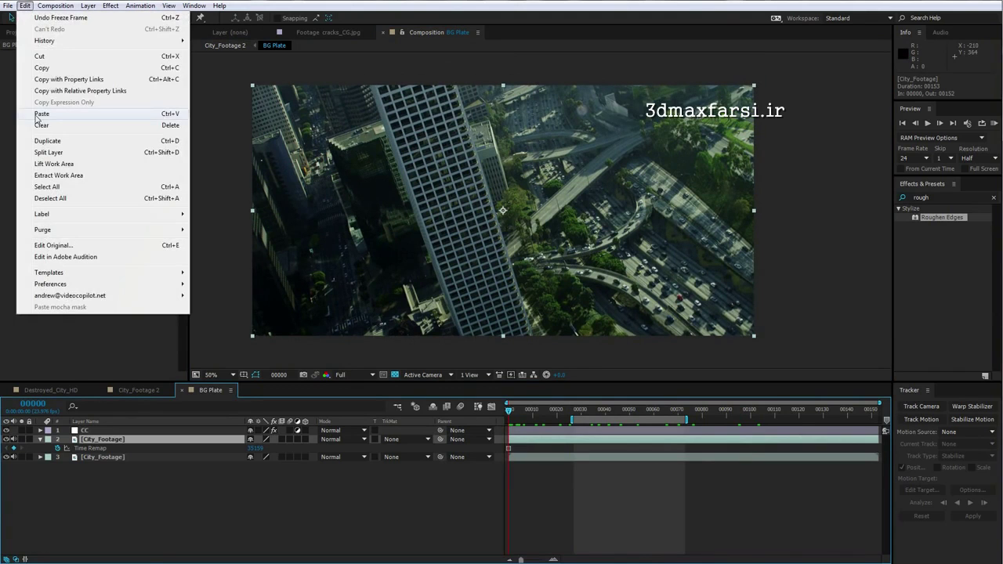
pyautogui.click(43, 114)
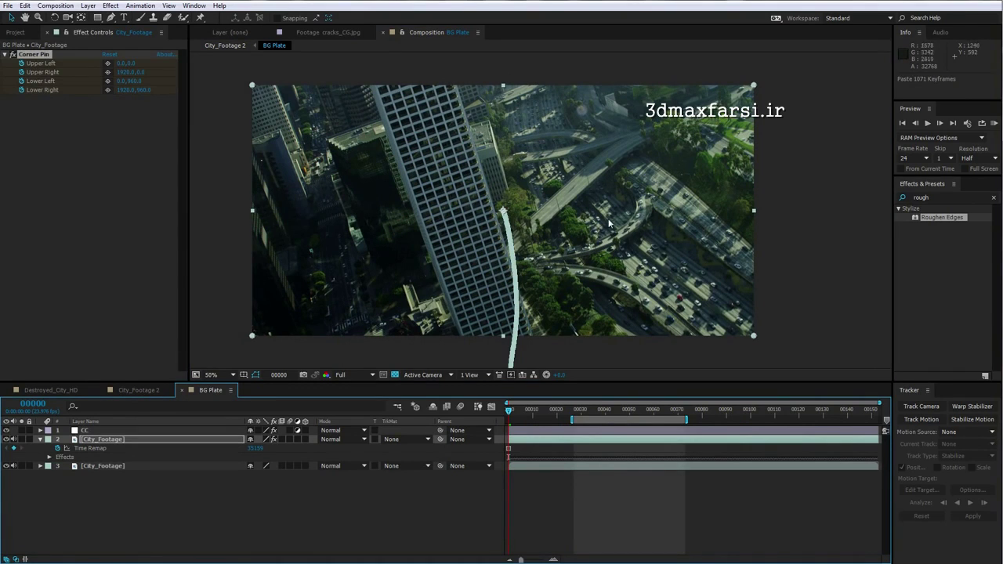
pyautogui.click(531, 440)
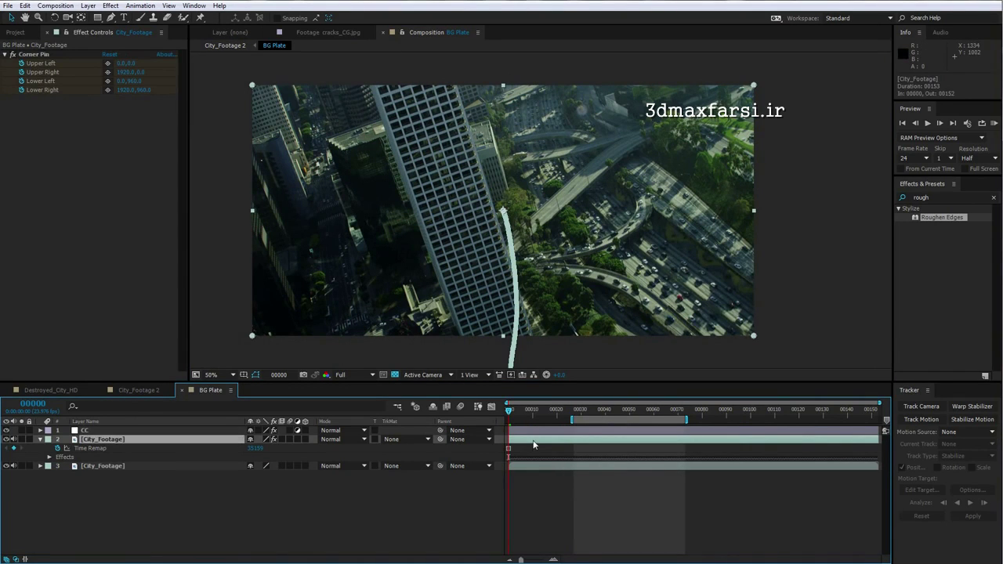
pyautogui.click(565, 504)
pyautogui.press('space')
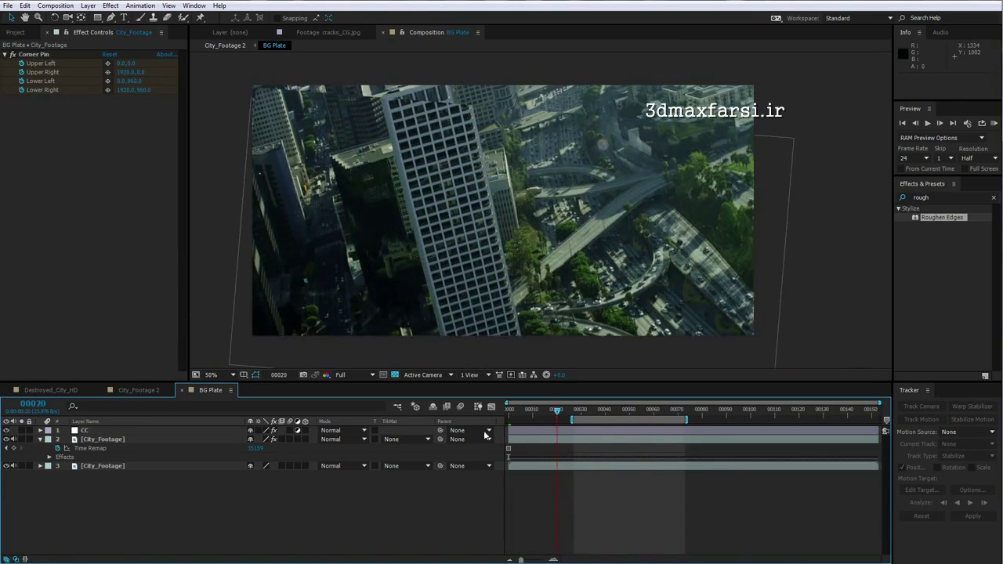
pyautogui.press('space')
# - Draw a closed mask around the freeway and its ramps on the frozen City_Footage layer with the Pen tool
pyautogui.click(111, 17)
pyautogui.click(729, 440)
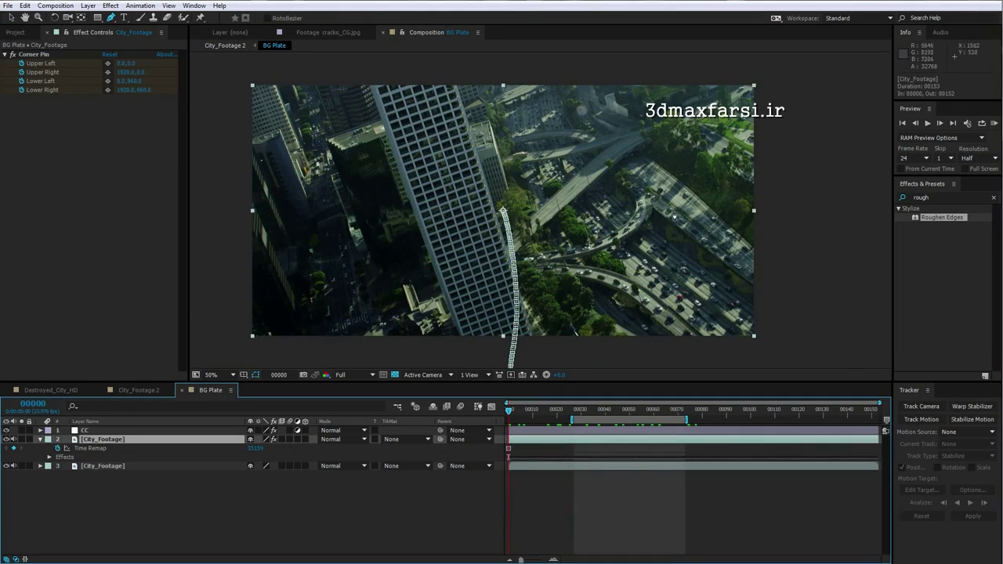
pyautogui.click(771, 218)
pyautogui.click(711, 173)
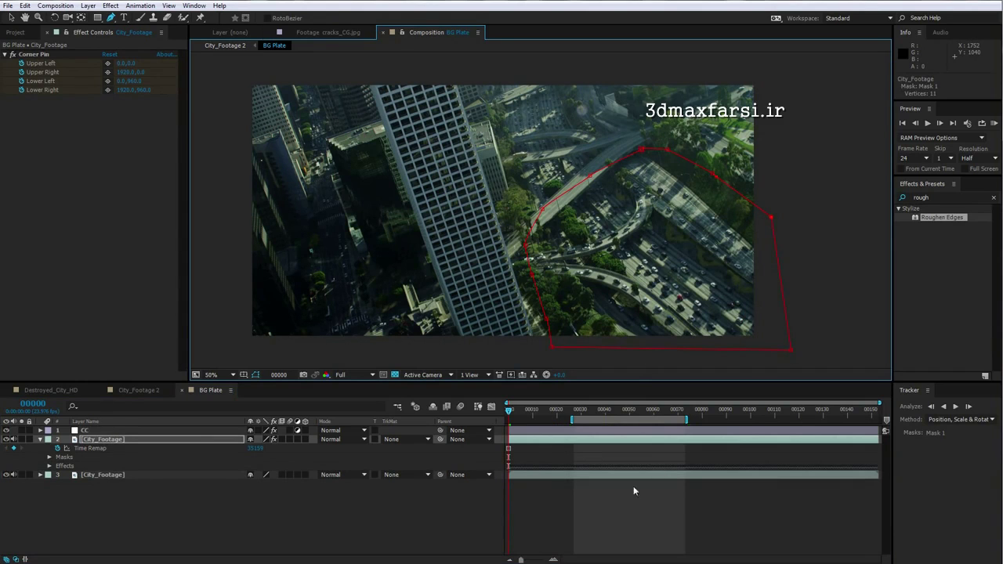
pyautogui.click(601, 497)
# - Solo the frozen layer, feather its mask by 26 pixels, and unsolo it to check the blend along the timeline
pyautogui.click(21, 440)
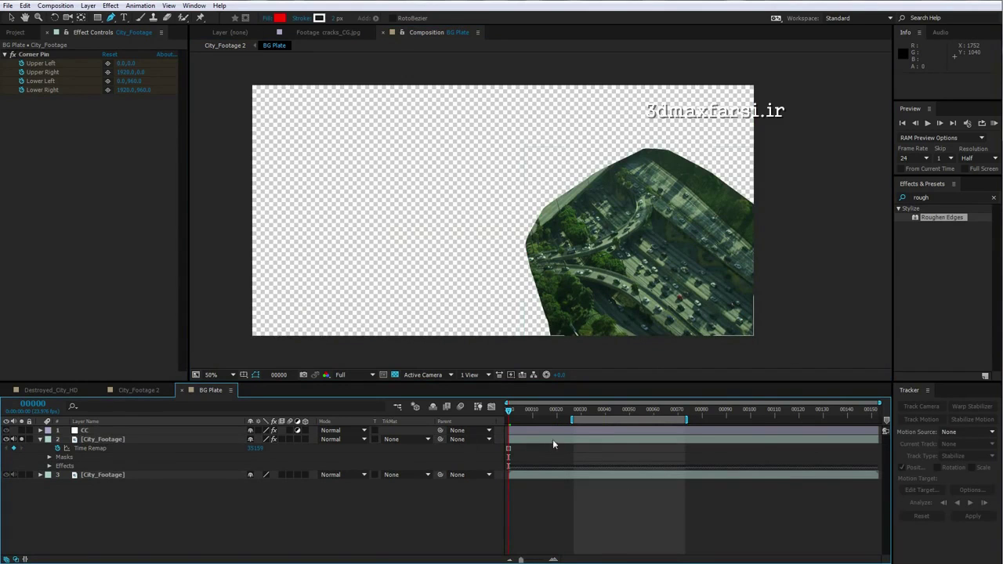
pyautogui.click(526, 442)
pyautogui.press('f')
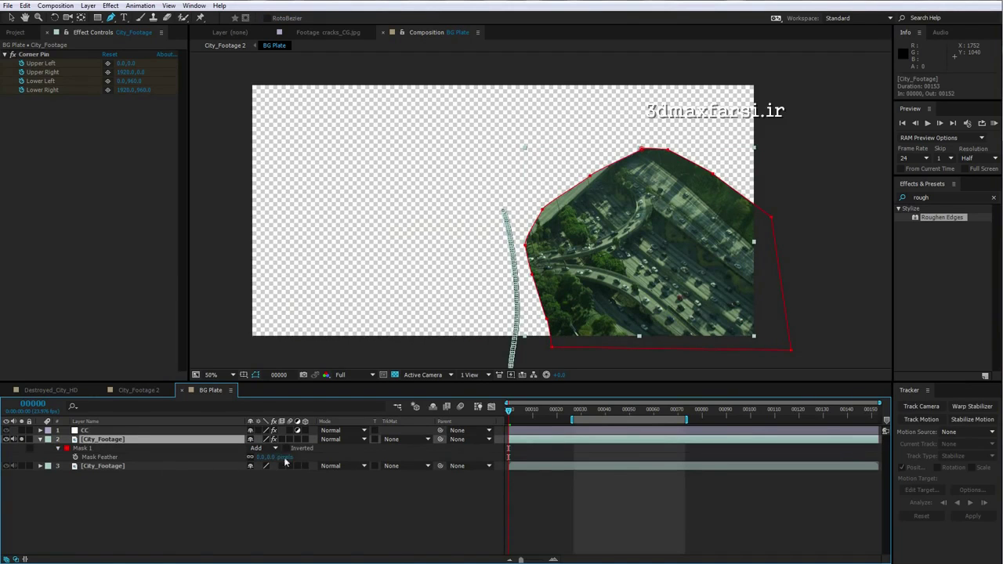
pyautogui.moveTo(261, 457); pyautogui.dragTo(417, 482)
pyautogui.click(417, 482)
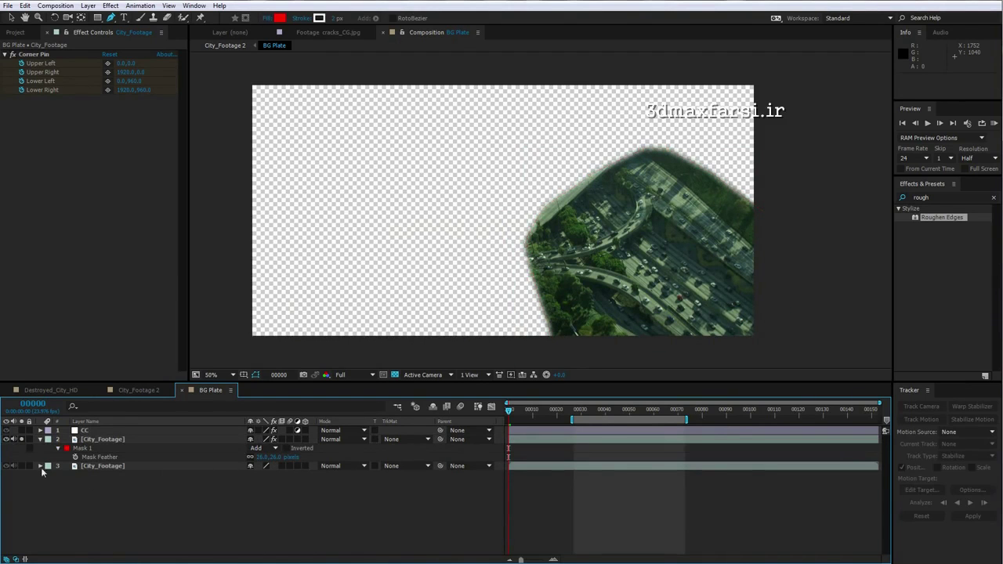
pyautogui.click(21, 440)
pyautogui.moveTo(518, 423); pyautogui.dragTo(540, 431)
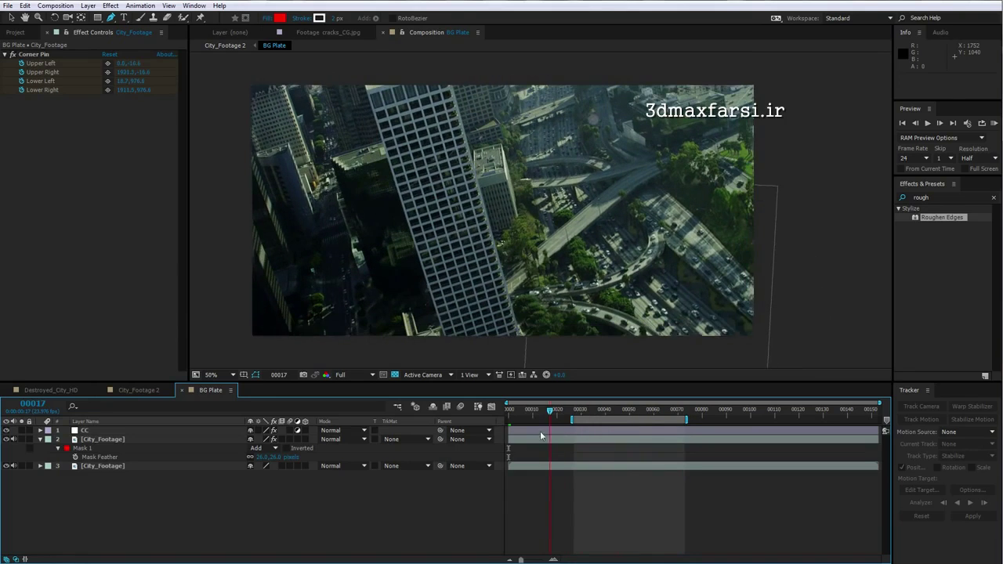
# - Apply a Tint effect to the masked City_Footage layer and map black to a dark red
pyautogui.click(542, 440)
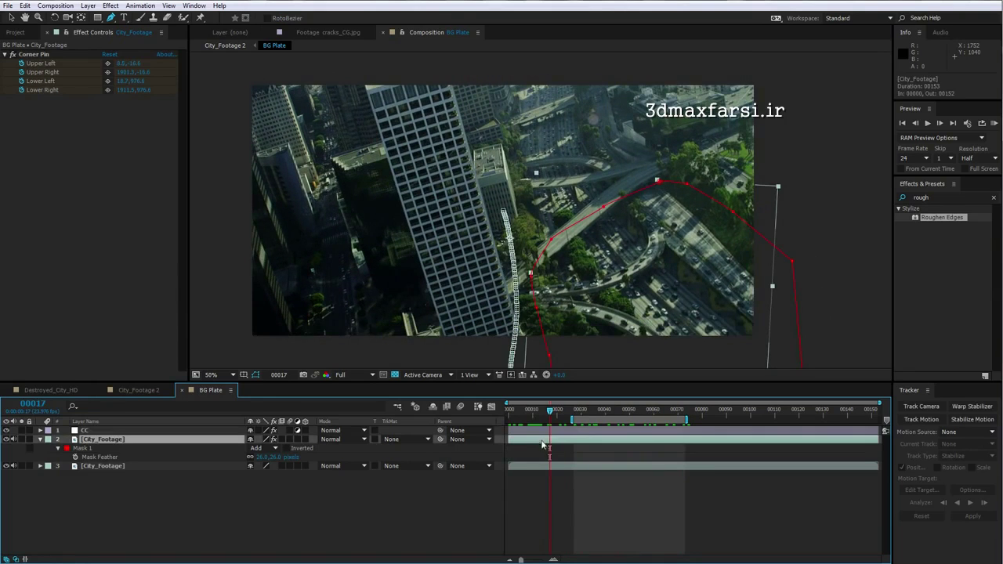
pyautogui.click(111, 6)
pyautogui.moveTo(149, 117)
pyautogui.click(267, 459)
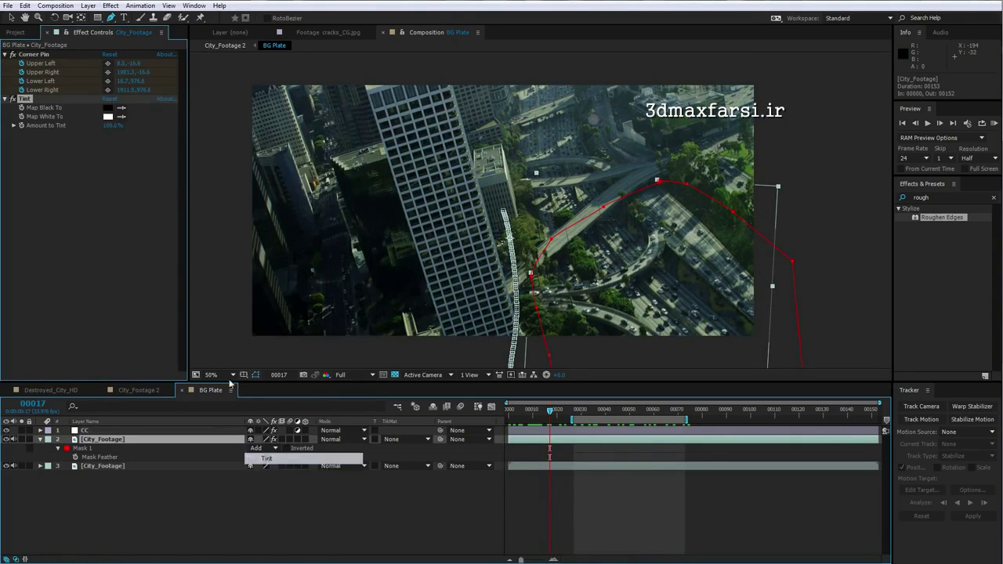
pyautogui.click(107, 107)
pyautogui.moveTo(327, 403); pyautogui.dragTo(305, 432)
pyautogui.click(440, 346)
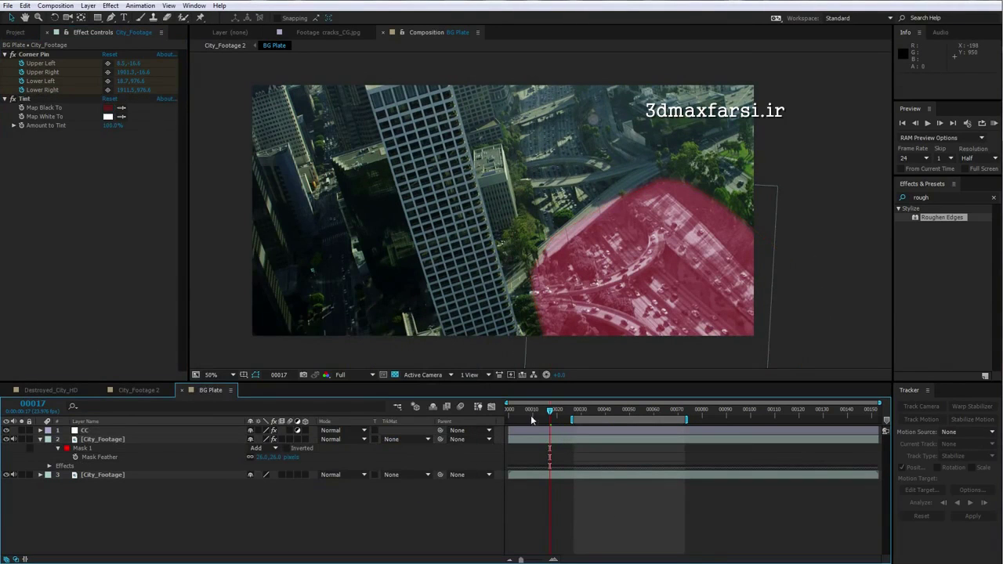
# - Scrub the timeline to check how the tinted patch follows the freeway, and delete the Tint effect
pyautogui.click(533, 419)
pyautogui.moveTo(536, 418); pyautogui.dragTo(562, 439)
pyautogui.moveTo(576, 412)
pyautogui.mouseDown()
pyautogui.moveTo(555, 413)
pyautogui.moveTo(565, 414)
pyautogui.mouseUp()
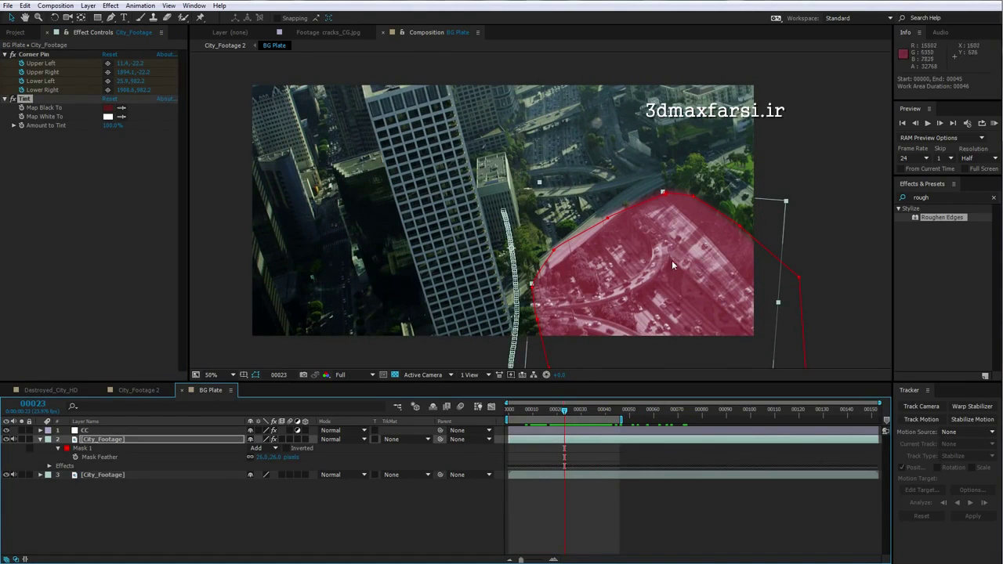
pyautogui.click(25, 100)
pyautogui.press('Delete')
pyautogui.press('space')
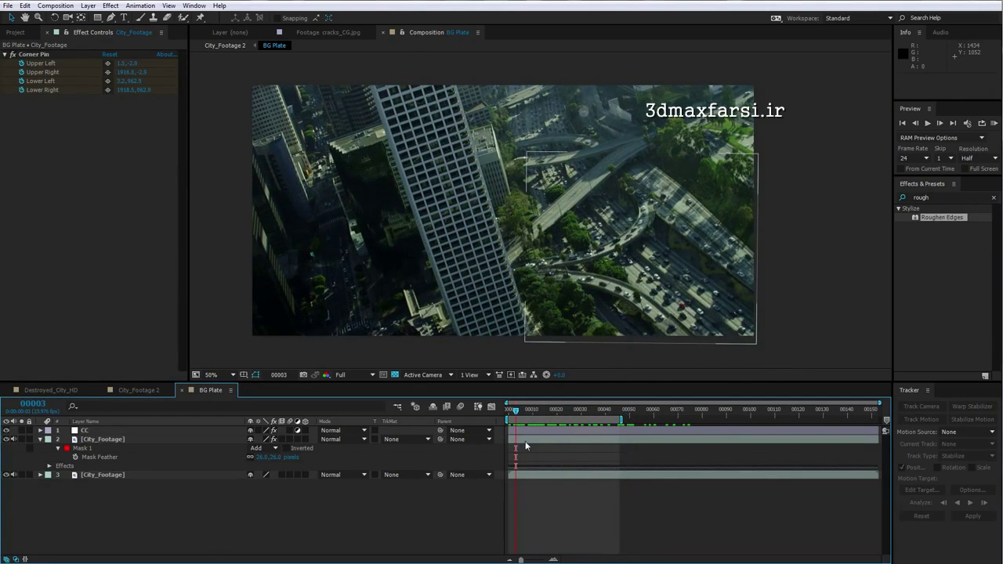
# - Solo the frozen City_Footage layer at frame 0 and pre-compose it as "Matte Painting", leaving all attributes in BG Plate
pyautogui.click(524, 439)
pyautogui.click(21, 440)
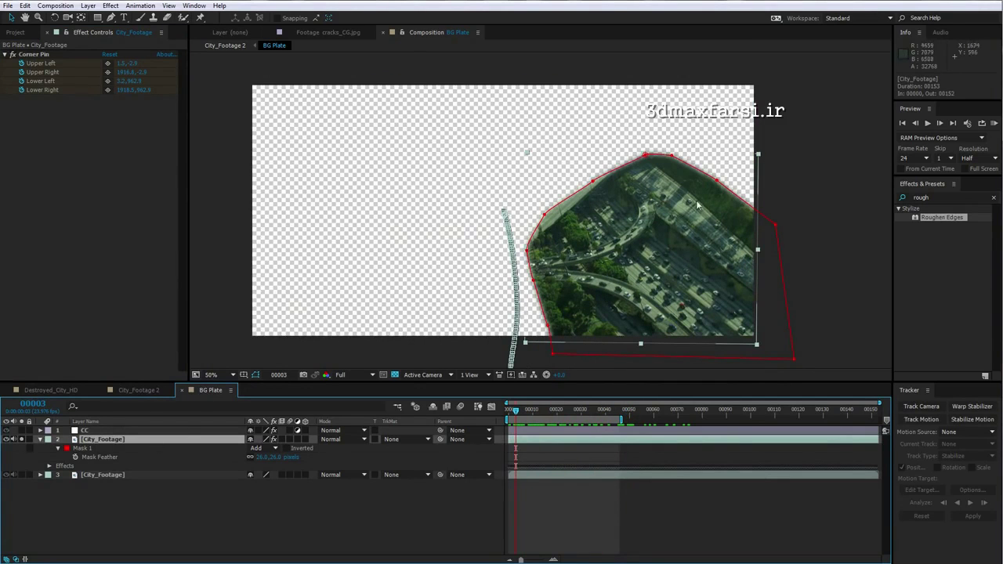
pyautogui.moveTo(512, 413); pyautogui.dragTo(483, 421)
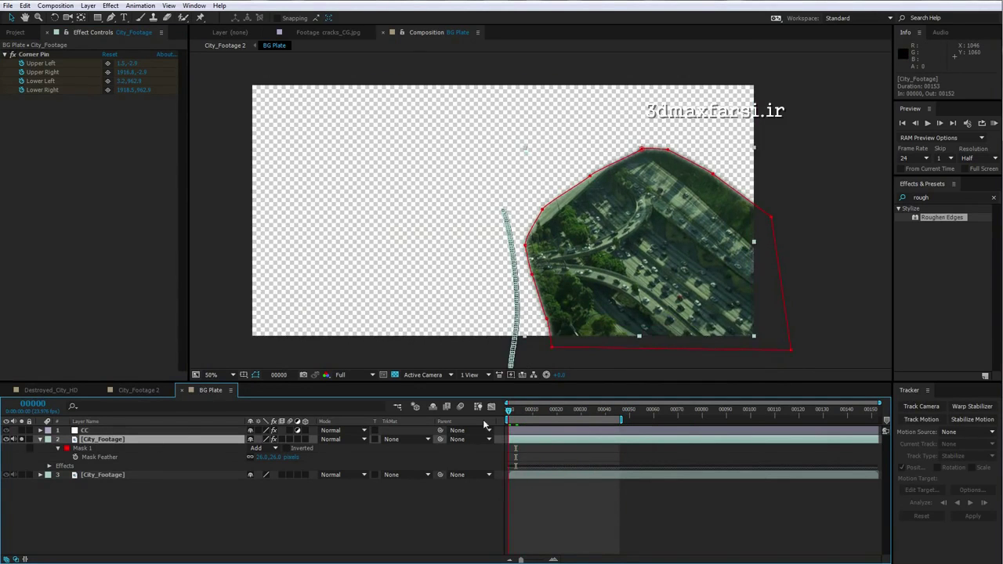
pyautogui.click(88, 6)
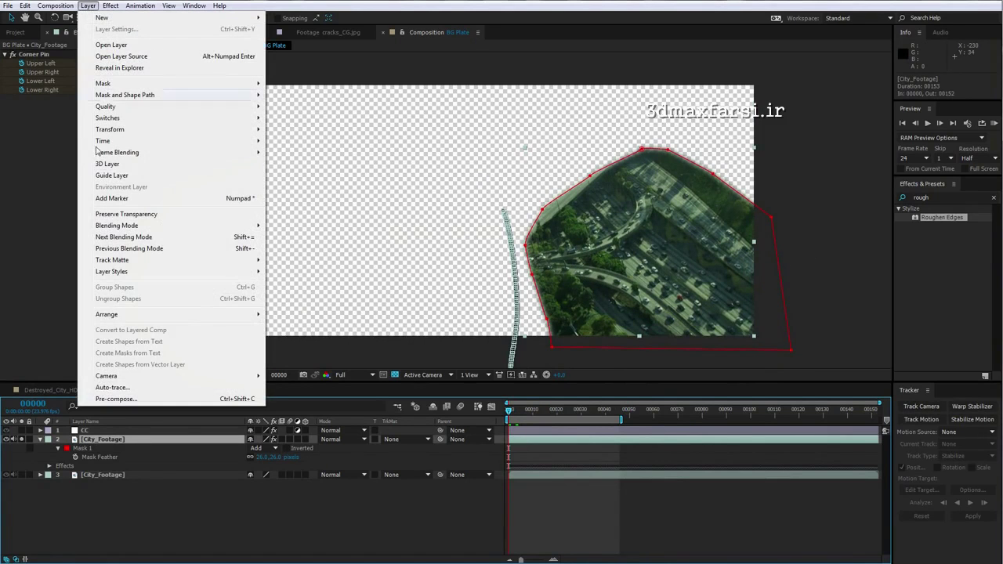
pyautogui.click(111, 399)
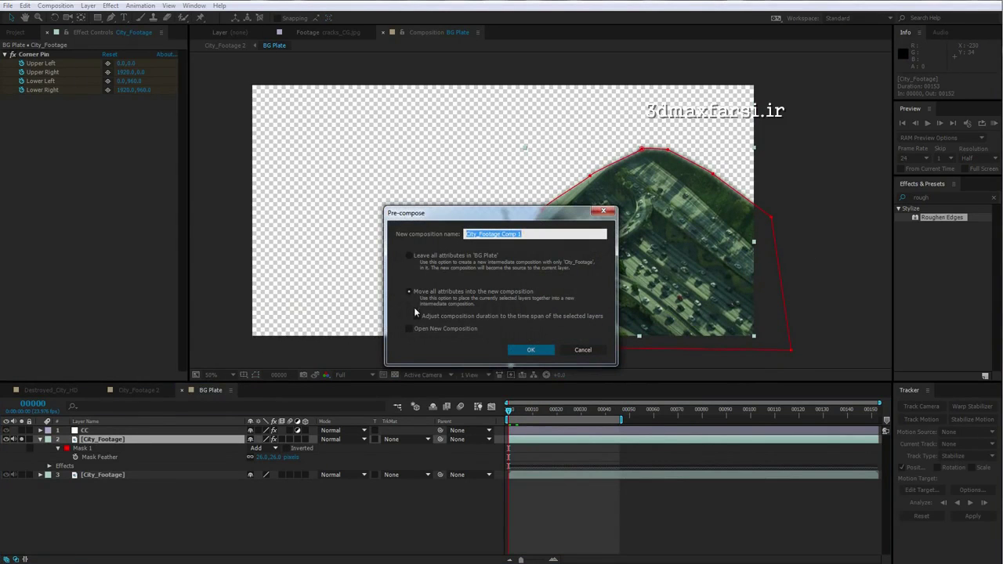
pyautogui.click(410, 257)
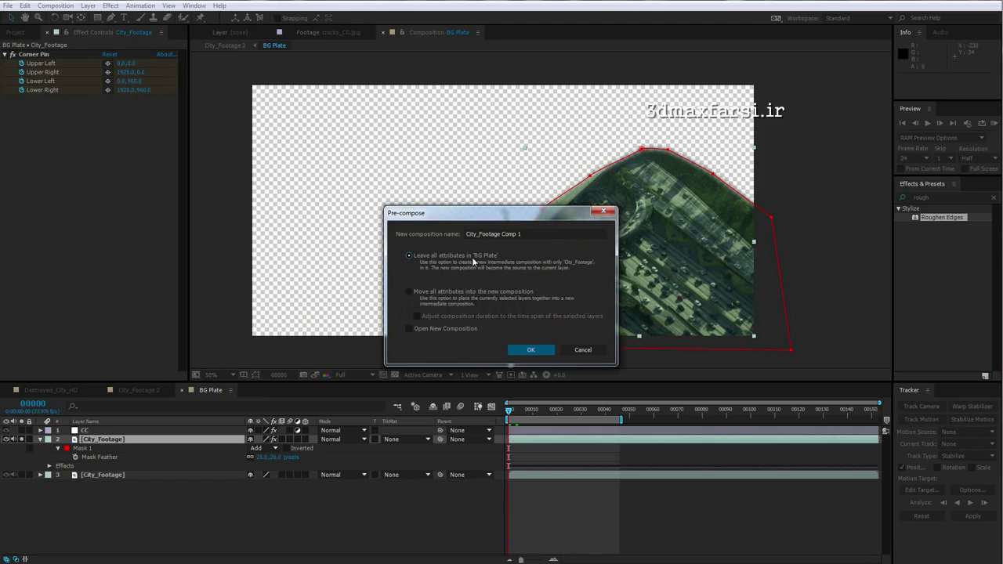
pyautogui.click(546, 231)
pyautogui.write('Matte Pai')
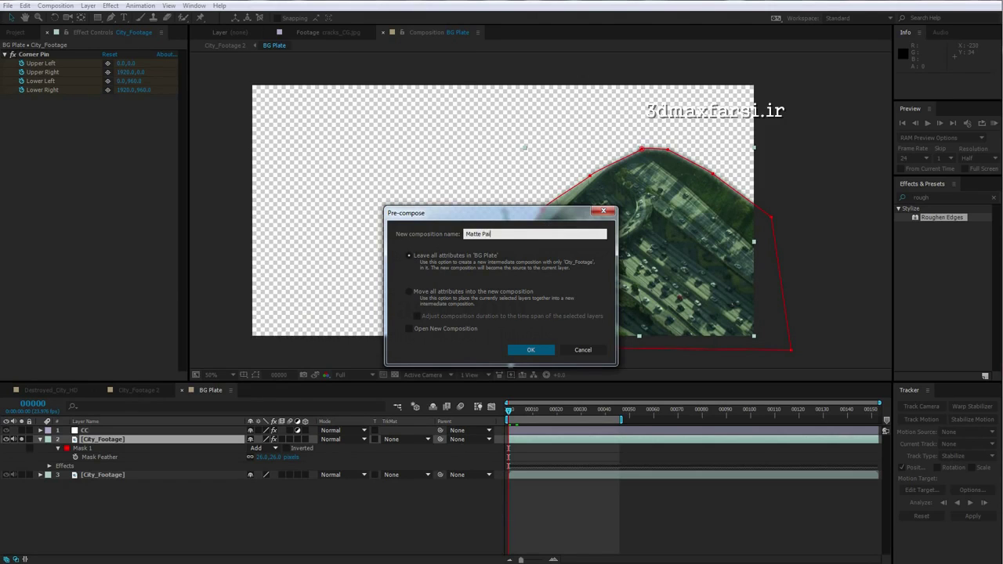
pyautogui.write('nting')
pyautogui.click(531, 350)
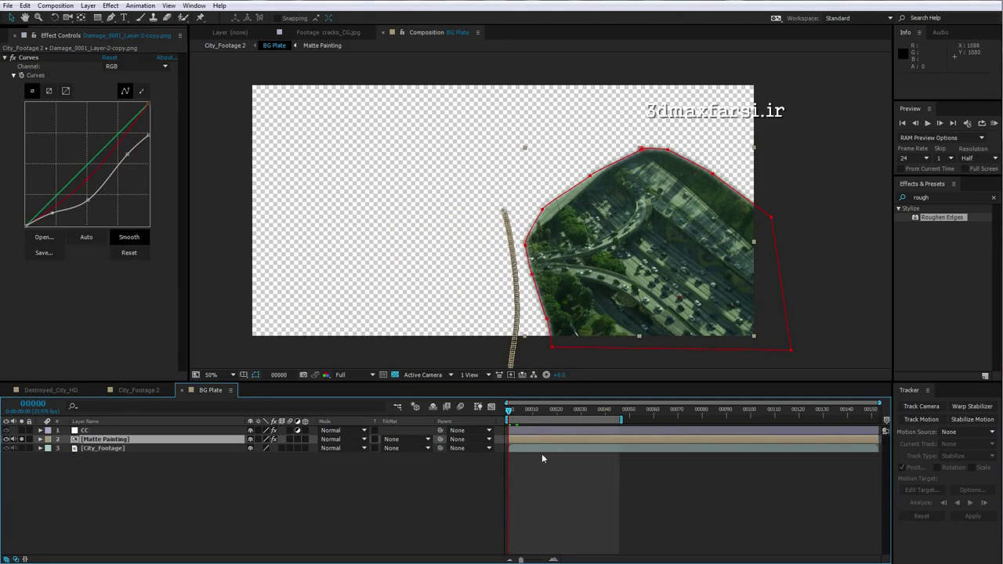
# - Open the Matte Painting composition and select Road Matte Painting.psd in the project's Matte Paintings folder
pyautogui.doubleClick(530, 437)
pyautogui.click(532, 432)
pyautogui.click(15, 33)
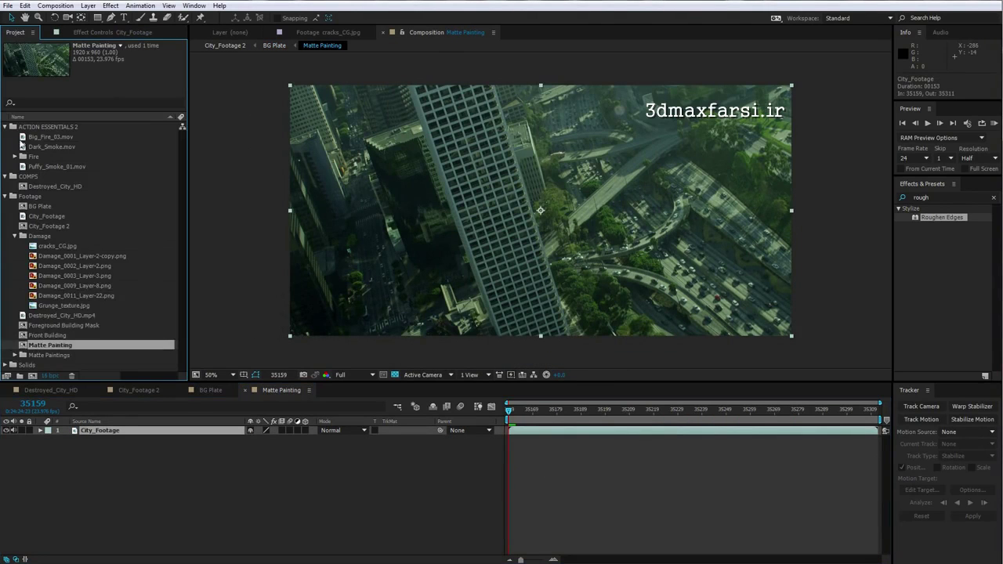
pyautogui.click(14, 237)
pyautogui.click(14, 287)
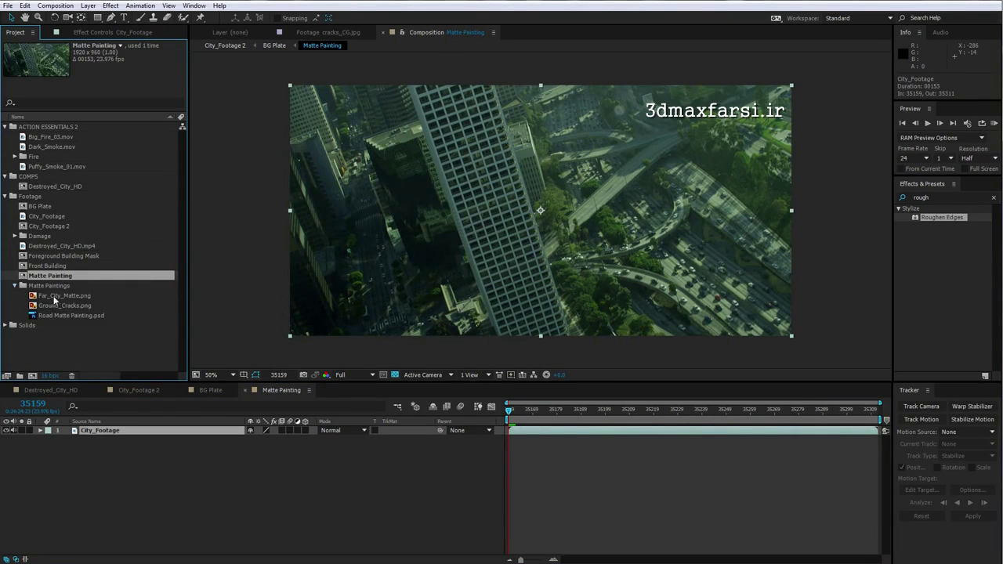
pyautogui.click(62, 317)
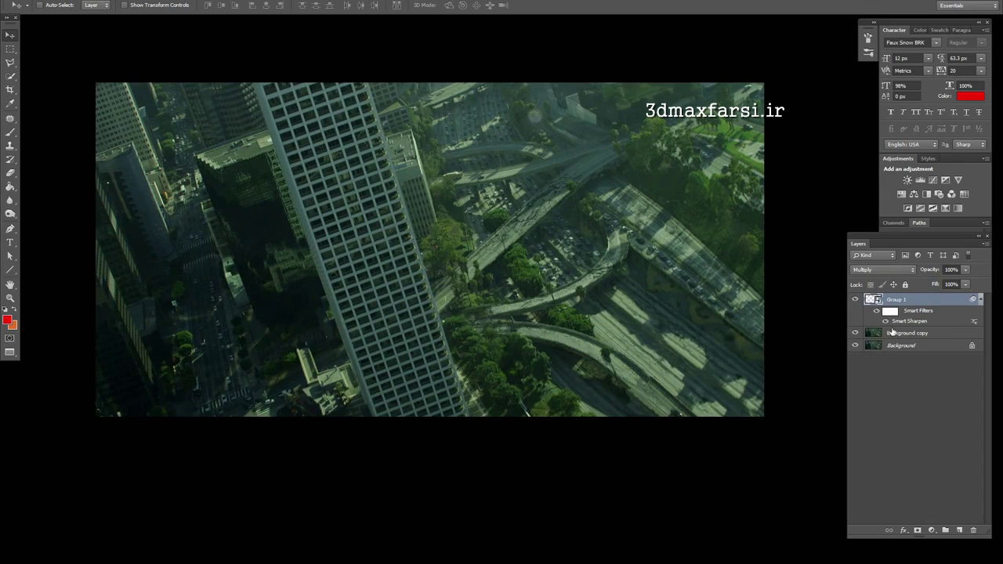
# - In Photoshop, toggle the Group 1 and Background copy layers to compare the cracks and cleaned road with the original
pyautogui.click(856, 301)
pyautogui.click(897, 353)
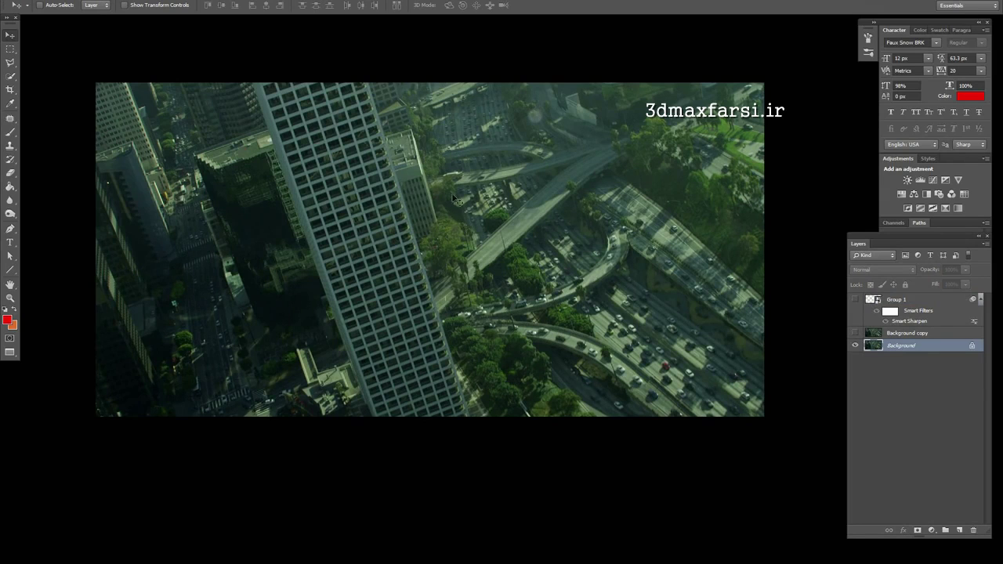
pyautogui.click(855, 334)
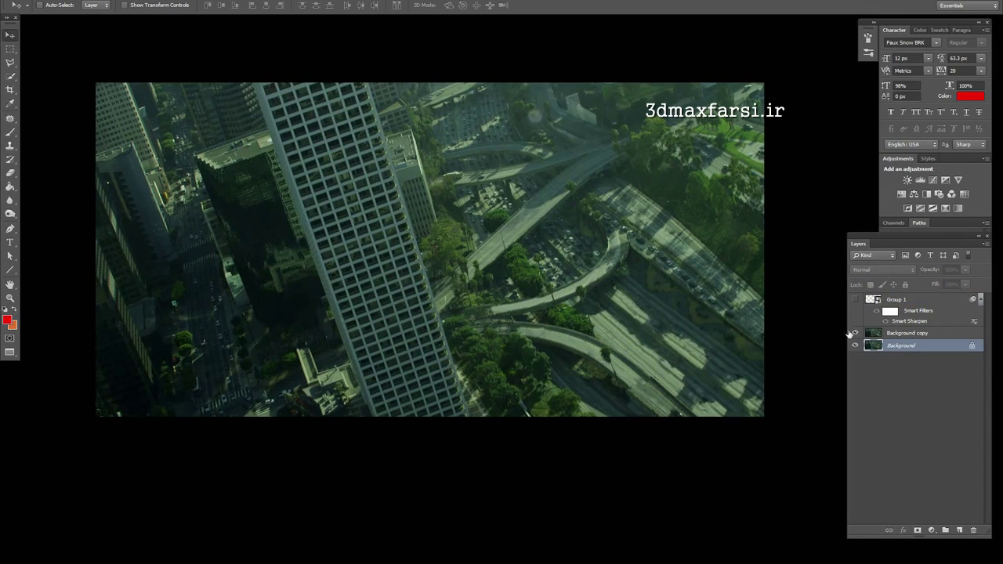
pyautogui.click(854, 335)
pyautogui.click(854, 334)
pyautogui.click(856, 301)
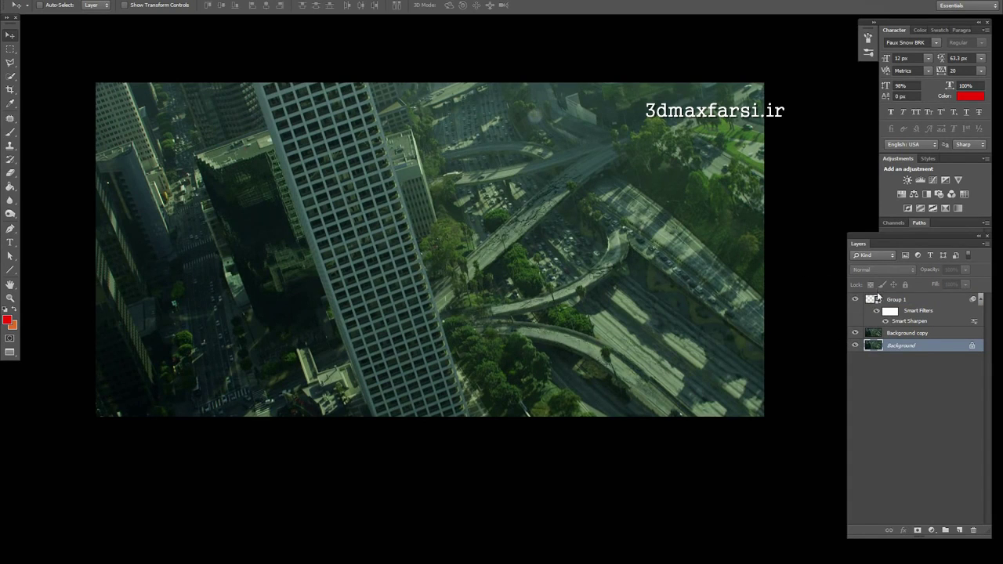
pyautogui.keyDown('alt'); pyautogui.click(857, 300); pyautogui.keyUp('alt')
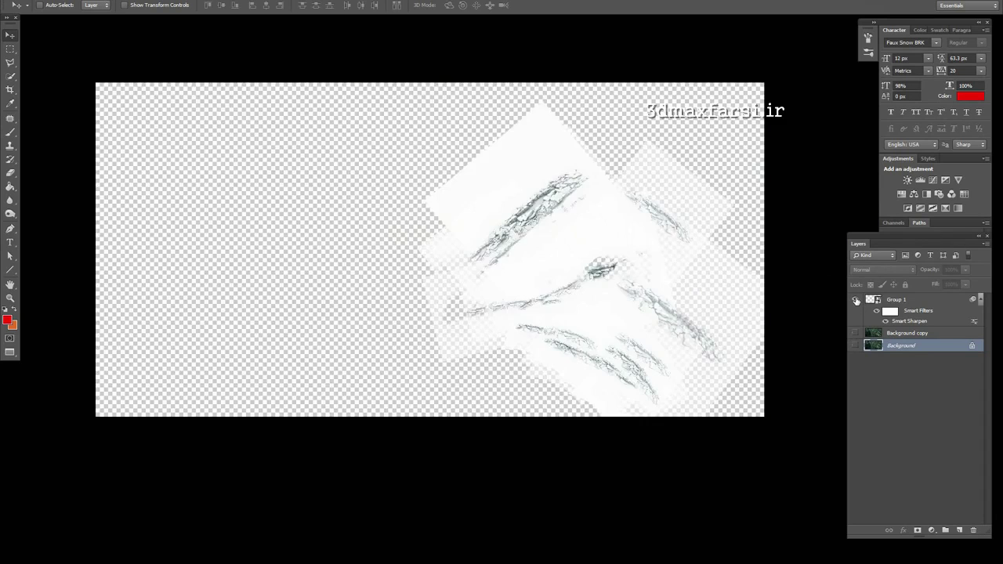
pyautogui.keyDown('alt'); pyautogui.click(857, 300); pyautogui.keyUp('alt')
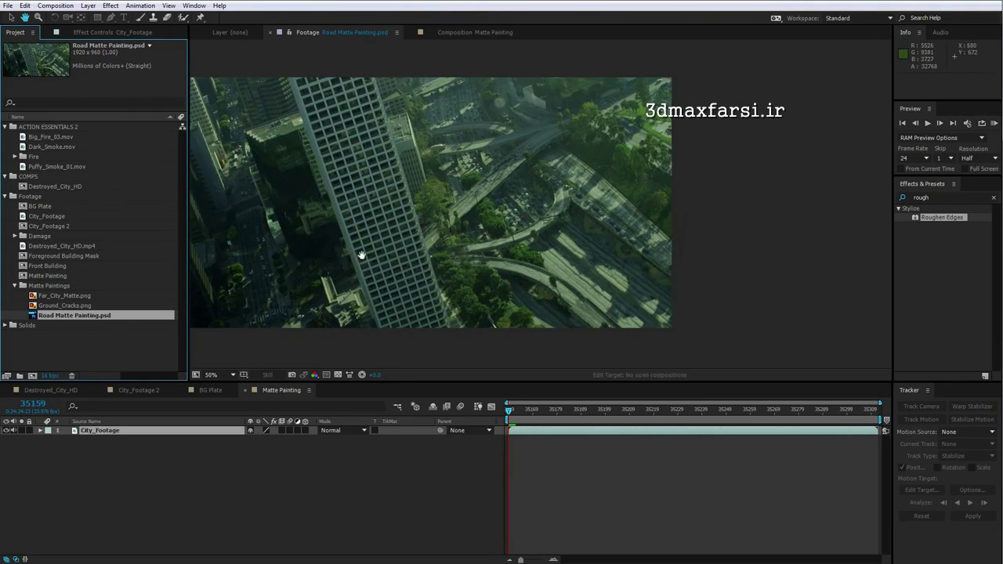
# - Back in After Effects, add Road Matte Painting.psd above City_Footage in the Matte Painting composition
pyautogui.moveTo(337, 249)
pyautogui.mouseDown()
pyautogui.moveTo(490, 353)
pyautogui.moveTo(479, 430)
pyautogui.mouseUp()
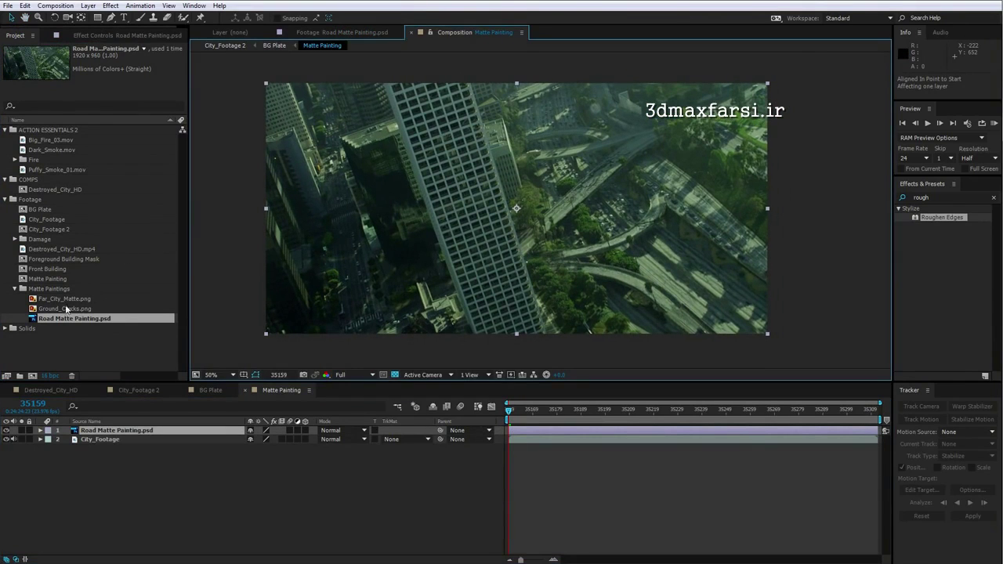
# - Open Ground_Cracks.png in the footage viewer and examine its crack details at 100%
pyautogui.click(66, 309)
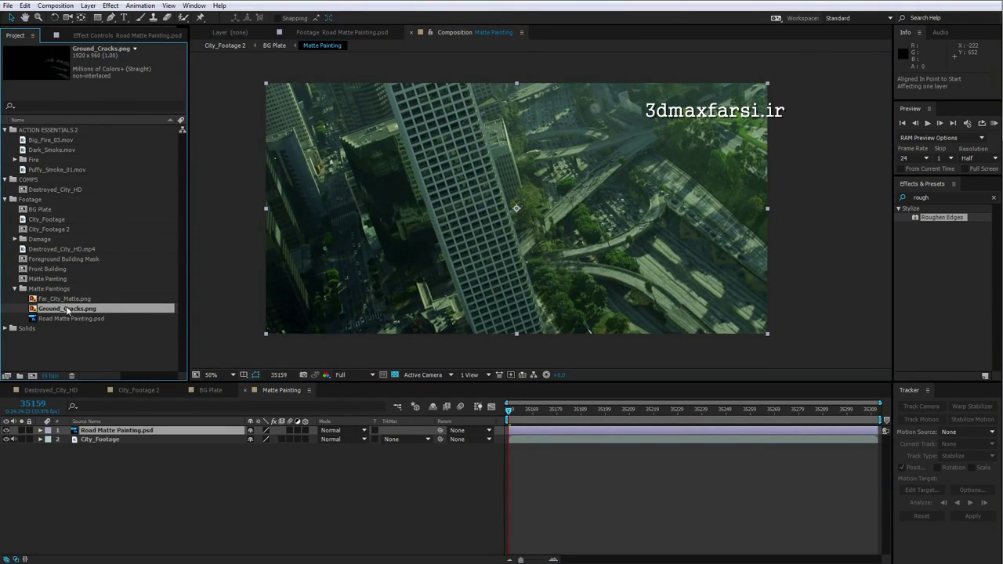
pyautogui.doubleClick(67, 310)
pyautogui.scroll(1, 705, 270)
pyautogui.press('space')
pyautogui.moveTo(710, 271); pyautogui.dragTo(553, 243)
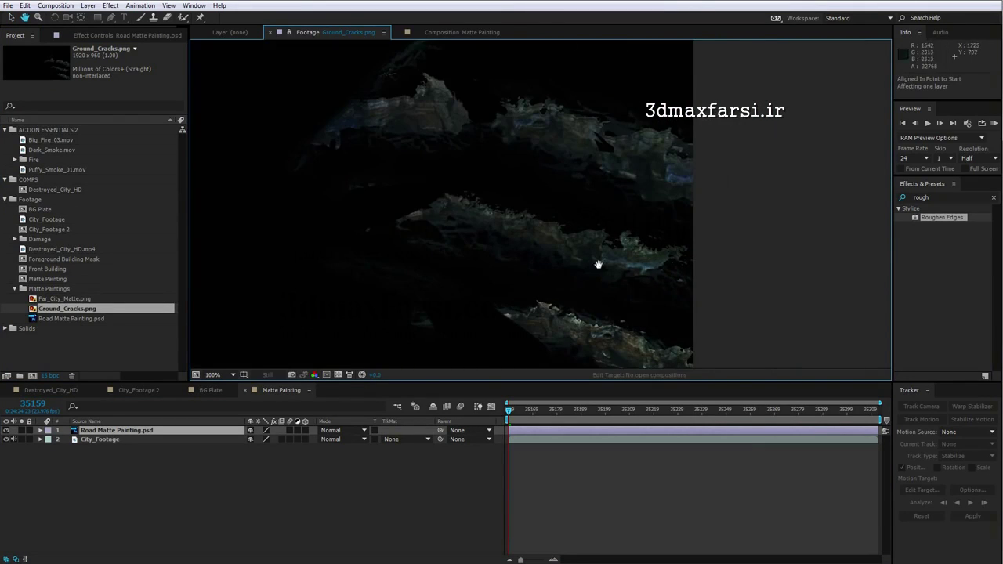
# - Add Ground_Cracks.png above Road Matte Painting.psd in the Matte Painting composition
pyautogui.scroll(-1, 598, 264)
pyautogui.moveTo(67, 311); pyautogui.dragTo(129, 429)
pyautogui.press('space')
pyautogui.moveTo(680, 258); pyautogui.dragTo(603, 250)
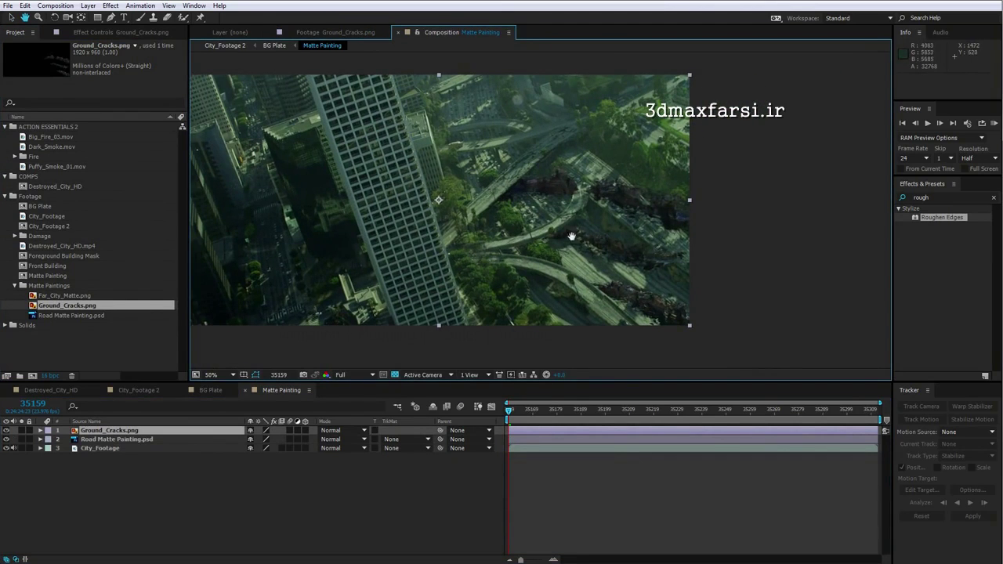
pyautogui.scroll(1, 579, 202)
pyautogui.scroll(-1, 578, 210)
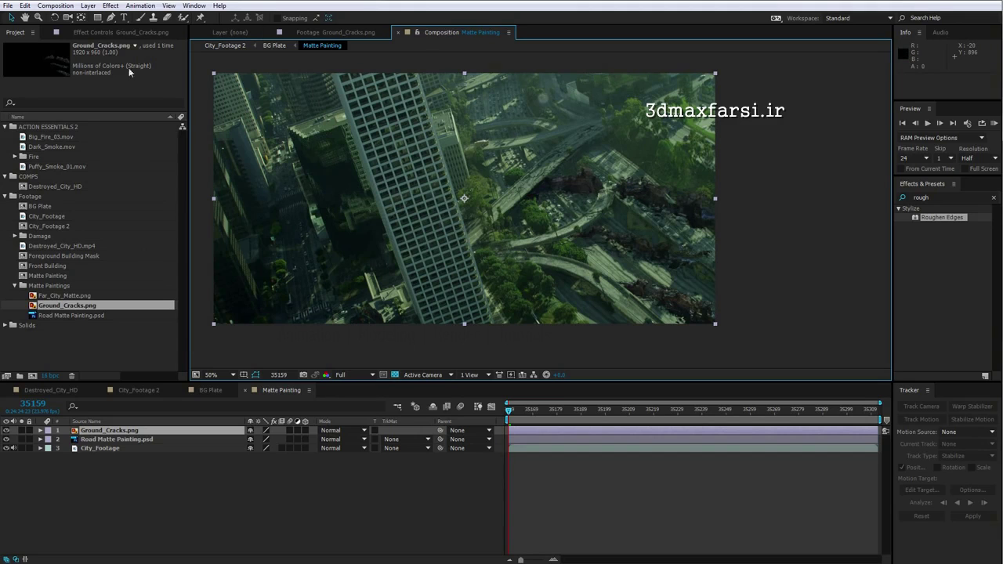
# - Apply a Curves effect to the Ground_Cracks.png layer and slightly raise the green channel's midtones
pyautogui.click(111, 6)
pyautogui.moveTo(148, 113)
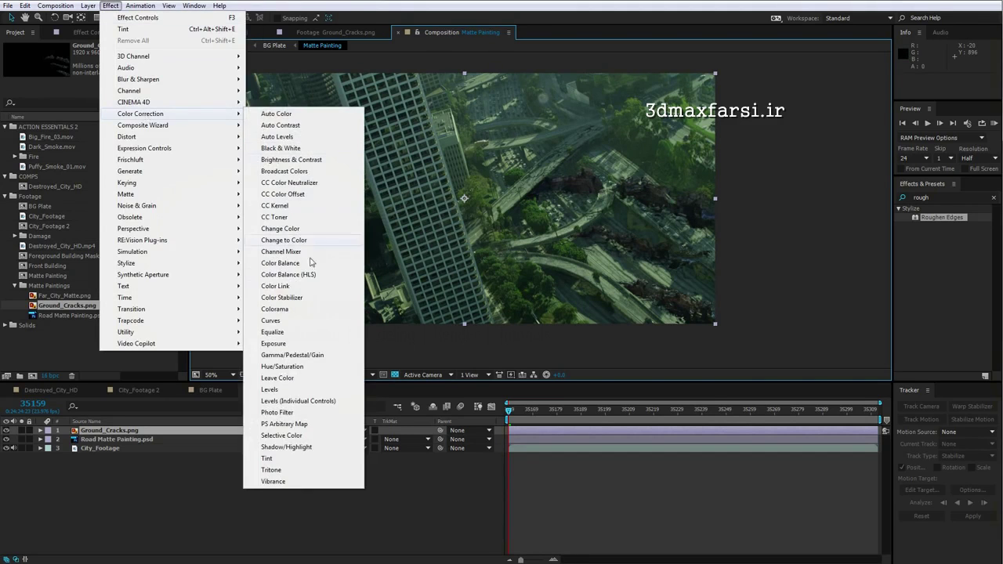
pyautogui.click(270, 321)
pyautogui.click(134, 63)
pyautogui.click(128, 99)
pyautogui.moveTo(75, 171); pyautogui.dragTo(71, 175)
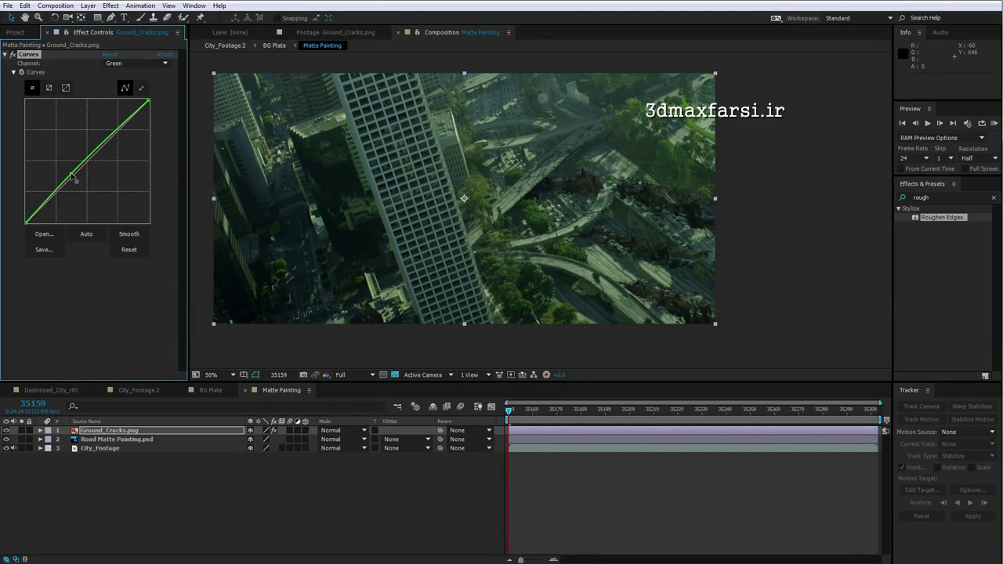
# - Lower the midtones and lift the shadows of the cracks' RGB curve, toggling the layer's visibility to compare
pyautogui.click(135, 63)
pyautogui.click(128, 74)
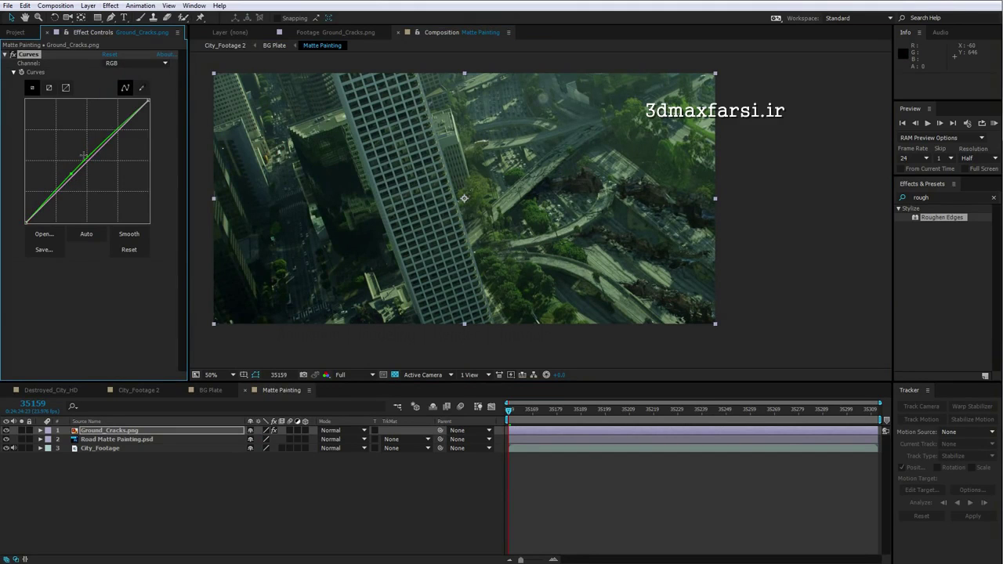
pyautogui.moveTo(92, 157); pyautogui.dragTo(99, 157)
pyautogui.moveTo(45, 209); pyautogui.dragTo(41, 207)
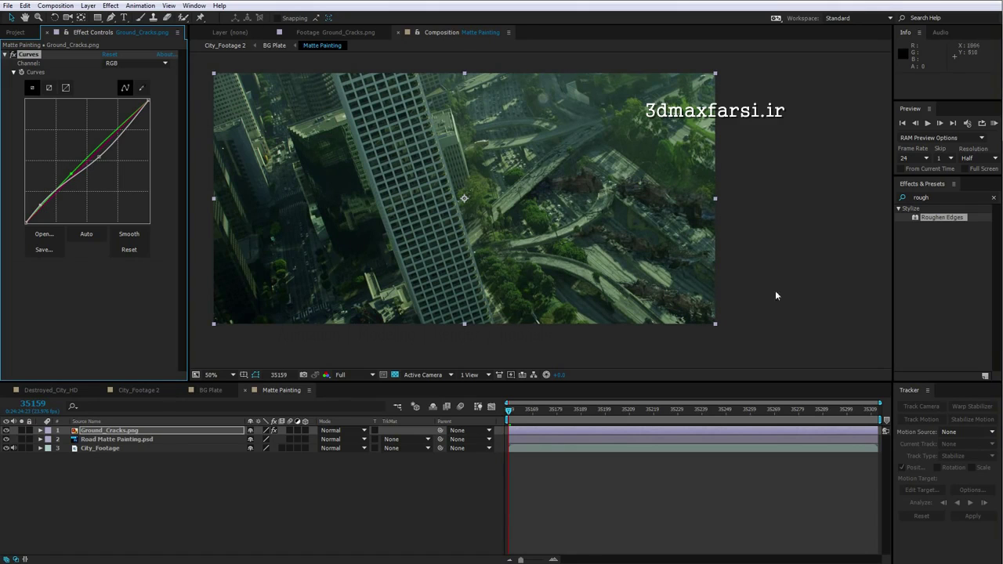
pyautogui.click(7, 431)
pyautogui.click(7, 432)
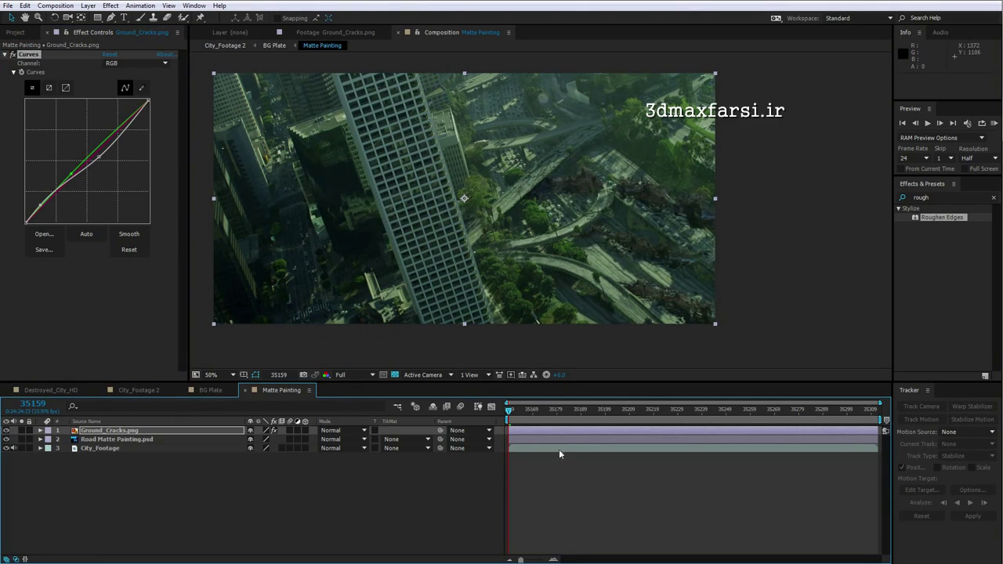
# - Open the BG Plate composition, unsolo the Matte Painting layer, and preview the composite from the first frame
pyautogui.click(210, 390)
pyautogui.moveTo(515, 410); pyautogui.dragTo(487, 424)
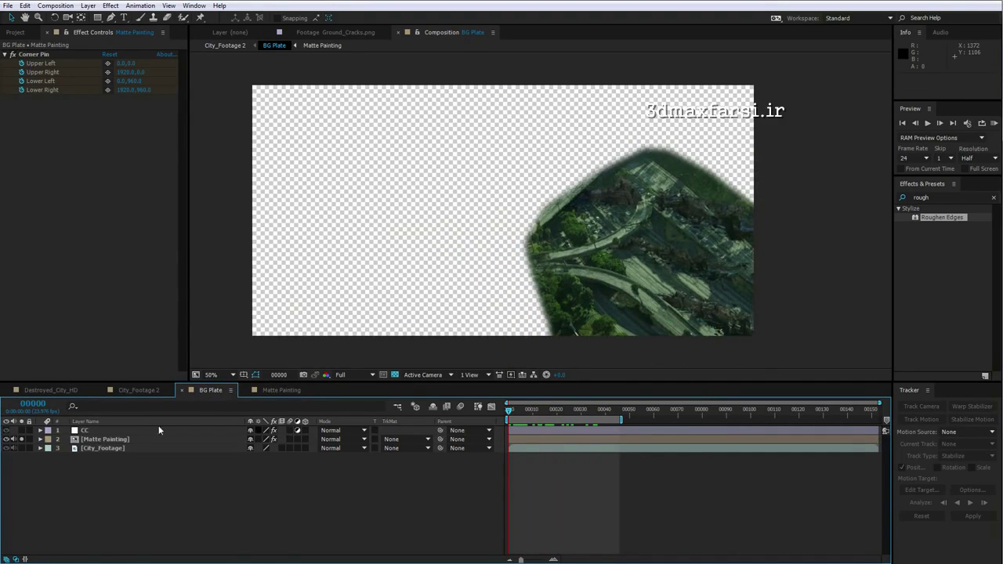
pyautogui.click(21, 440)
pyautogui.press('KP_0')
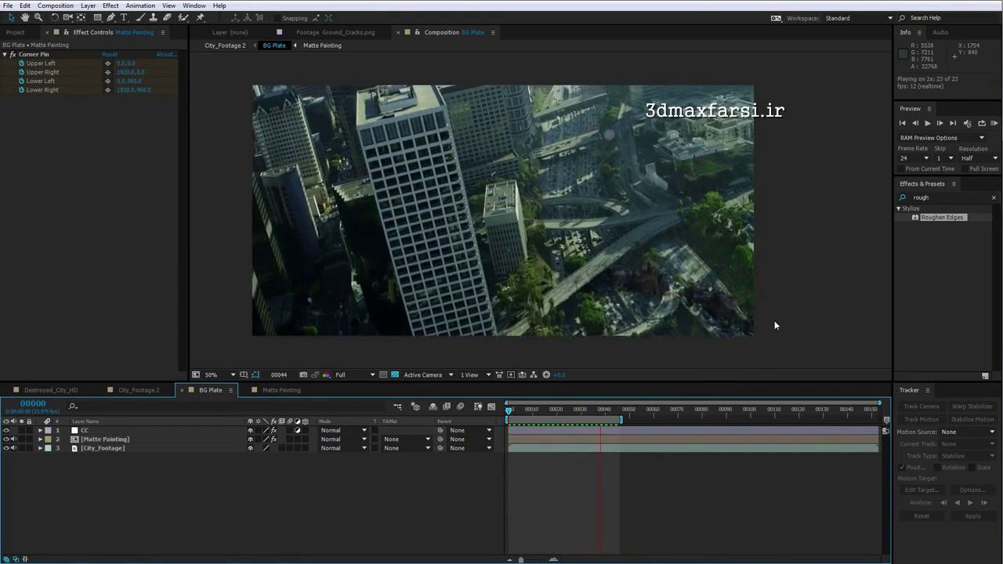
pyautogui.press('space')
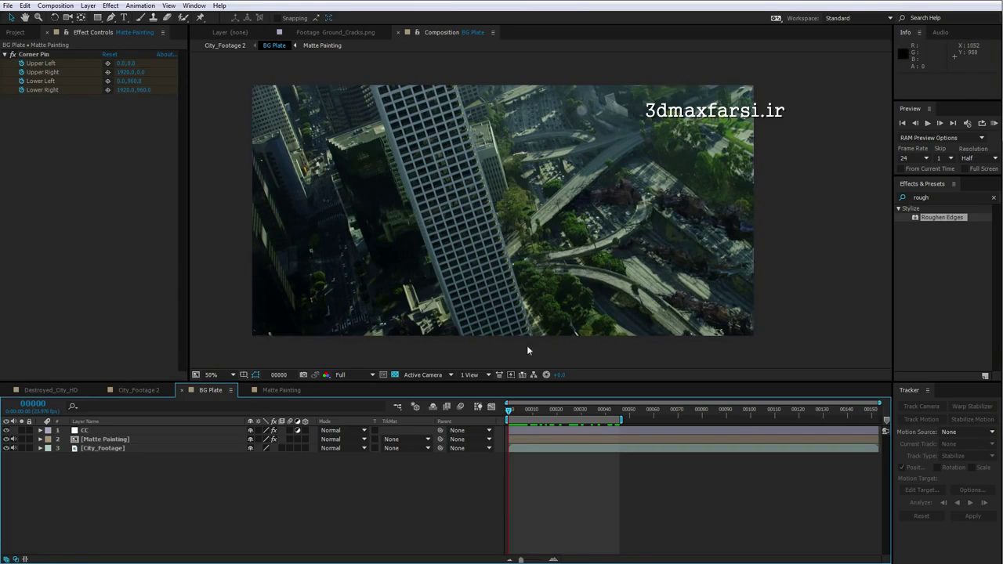
# - In City_Footage 2, turn on the Front Building layer's visibility and scrub through the shot to check the tracked damage
pyautogui.click(226, 46)
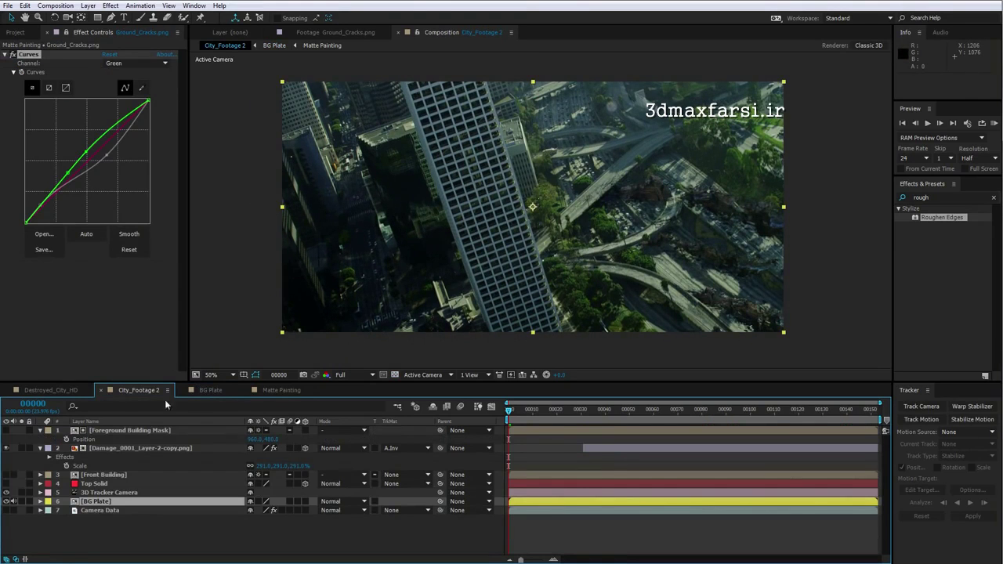
pyautogui.moveTo(514, 414)
pyautogui.mouseDown()
pyautogui.moveTo(600, 415)
pyautogui.moveTo(529, 420)
pyautogui.mouseUp()
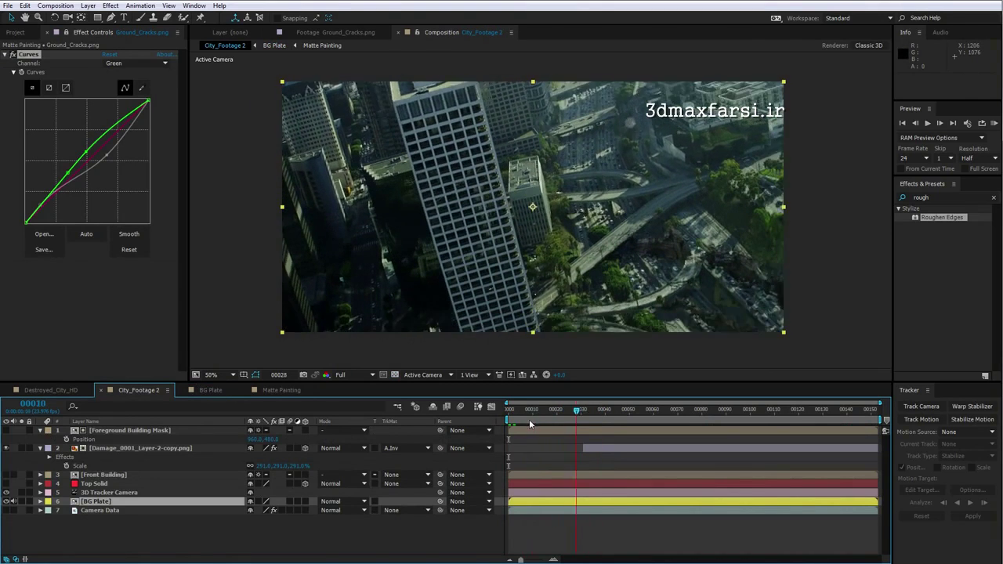
pyautogui.click(110, 474)
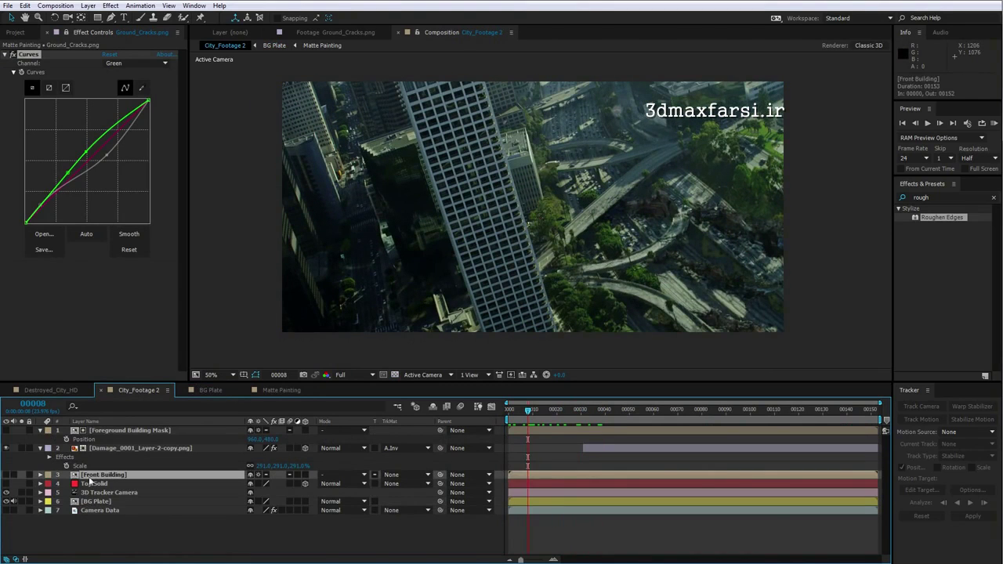
pyautogui.click(7, 475)
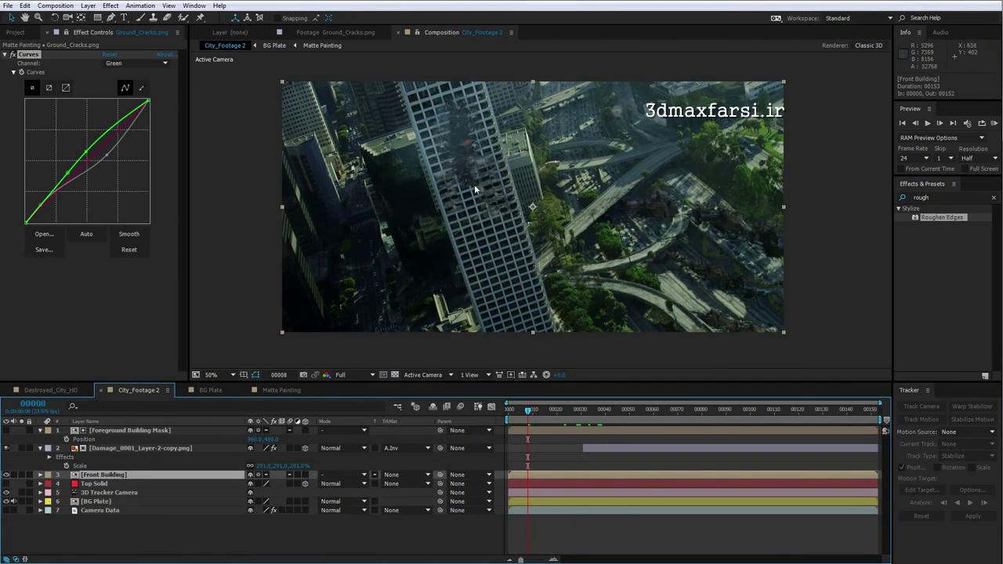
pyautogui.click(587, 531)
pyautogui.moveTo(528, 412); pyautogui.dragTo(580, 410)
pyautogui.moveTo(601, 411); pyautogui.dragTo(559, 417)
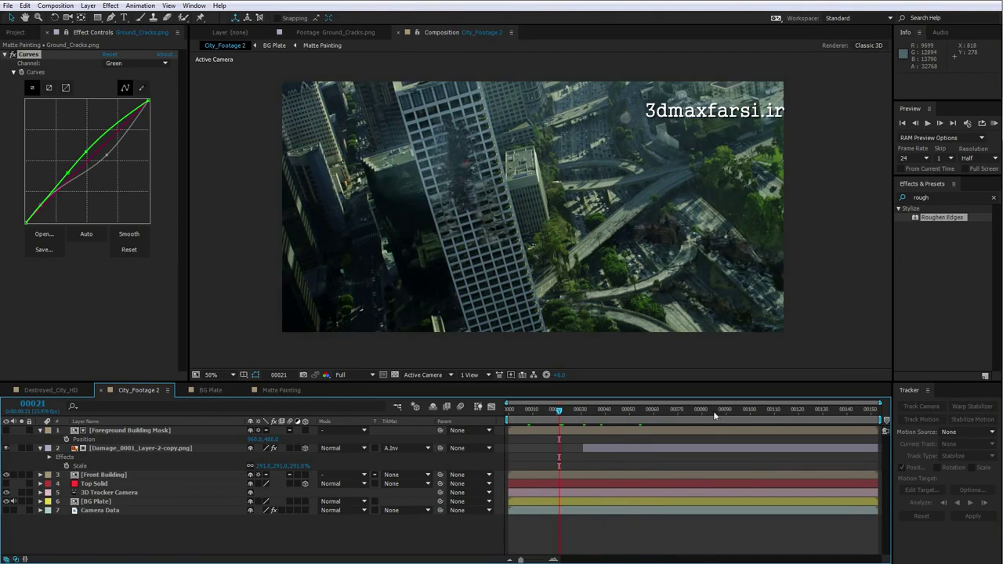
# - Open the Destroyed_City_HD composition and scrub between frames 110 and 149 to study the finished reference shot
pyautogui.click(47, 390)
pyautogui.moveTo(554, 418); pyautogui.dragTo(580, 415)
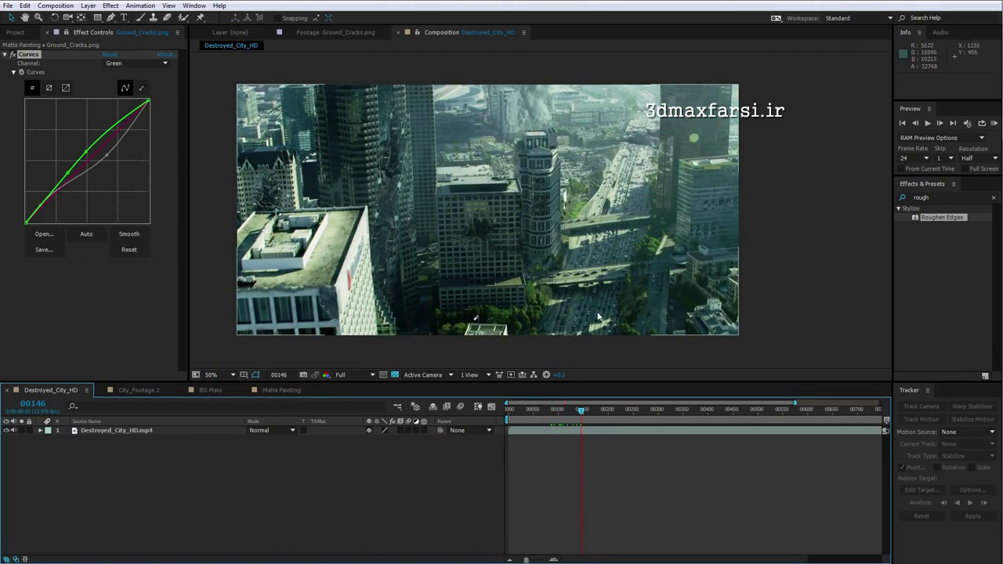
pyautogui.moveTo(585, 415); pyautogui.dragTo(591, 415)
pyautogui.click(583, 416)
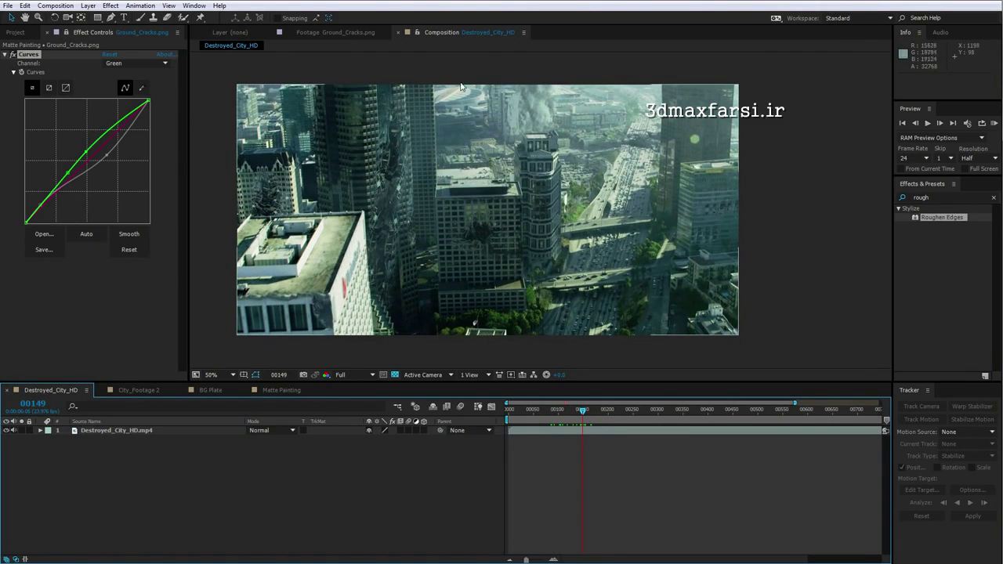
pyautogui.click(15, 33)
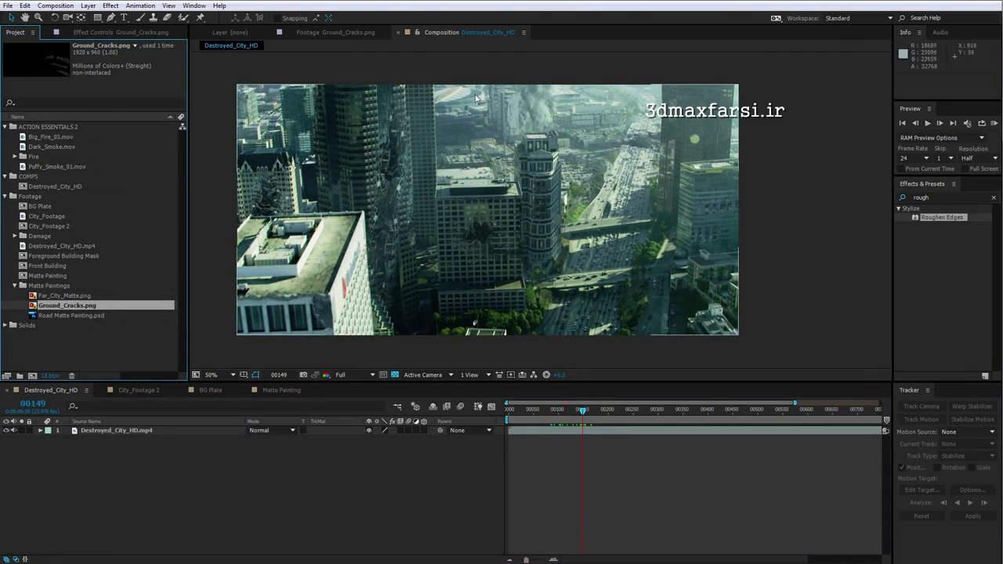
pyautogui.click(575, 421)
pyautogui.moveTo(575, 422); pyautogui.dragTo(563, 421)
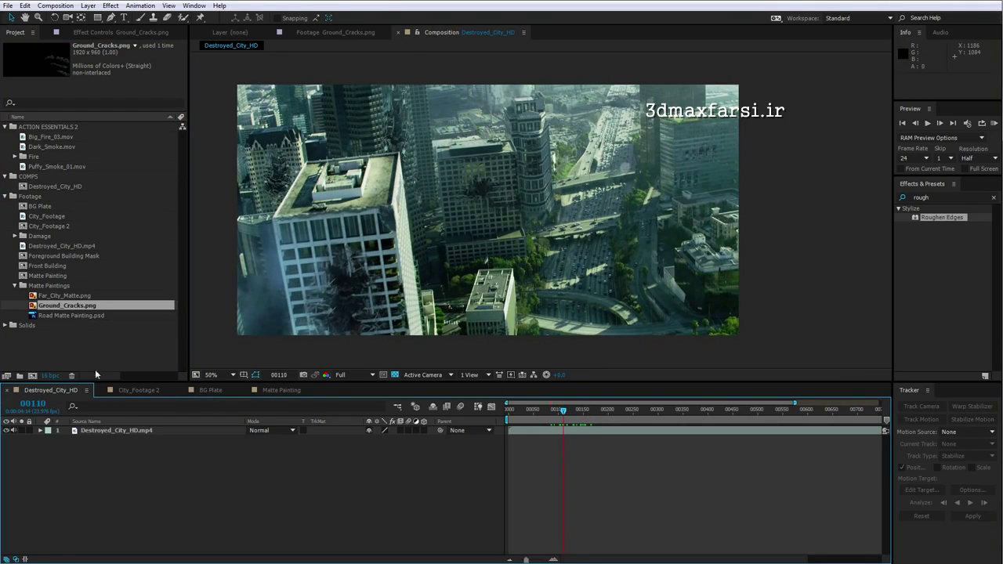
# - Examine the building damage in City_Footage 2 and inspect the Front Building precomp's layer stack
pyautogui.click(135, 390)
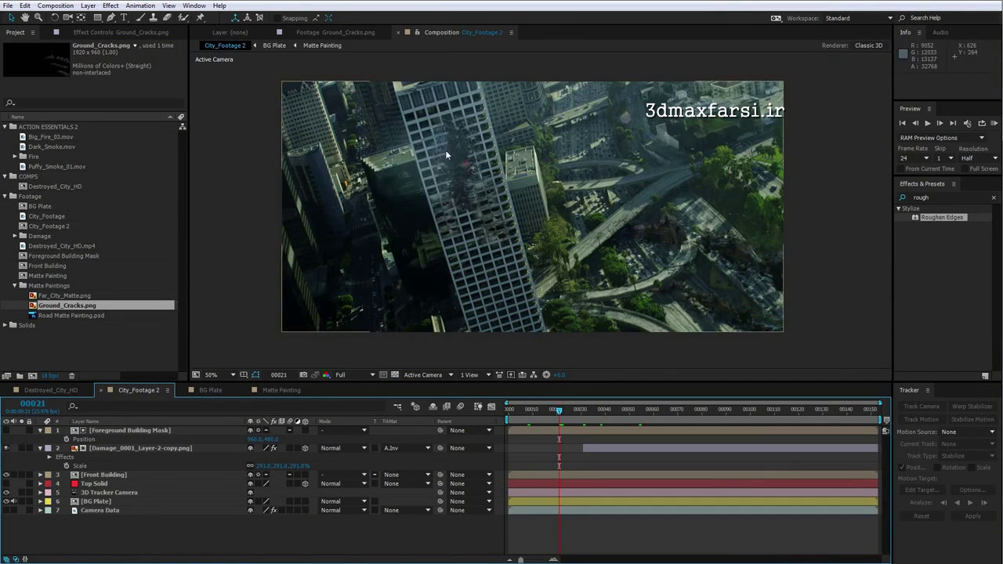
pyautogui.scroll(2, 445, 150)
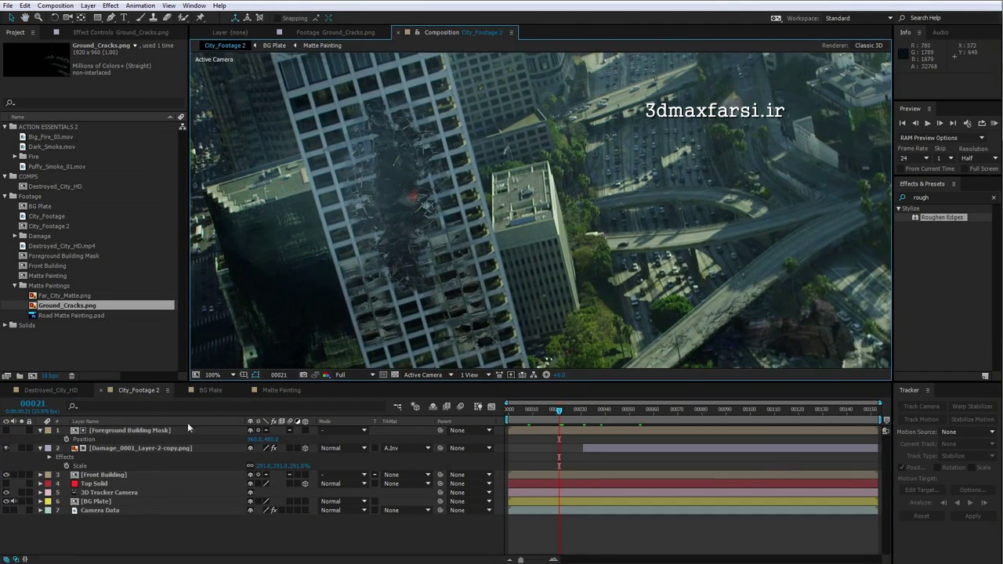
pyautogui.click(93, 477)
pyautogui.doubleClick(102, 476)
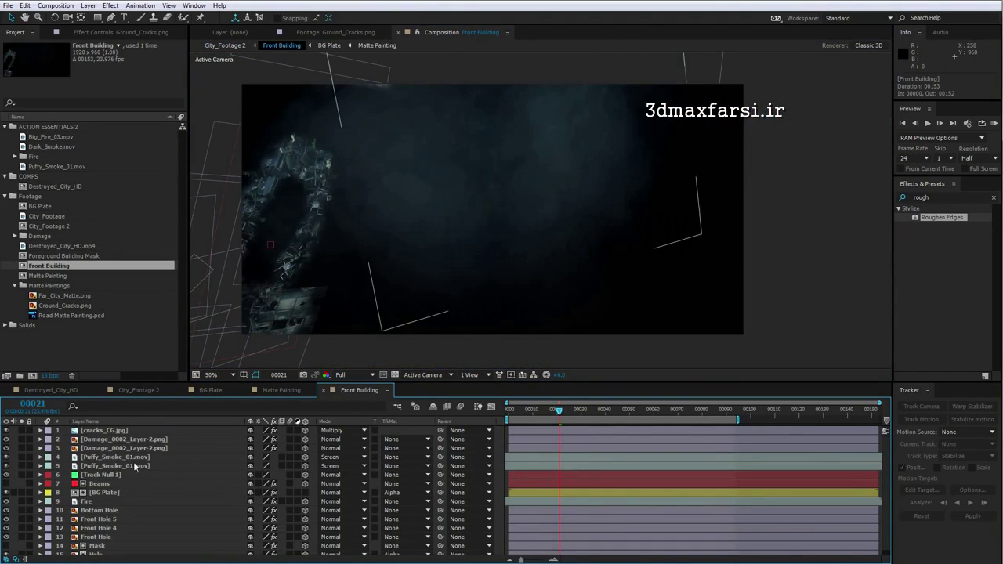
pyautogui.press('`')
pyautogui.moveTo(289, 72); pyautogui.dragTo(293, 196)
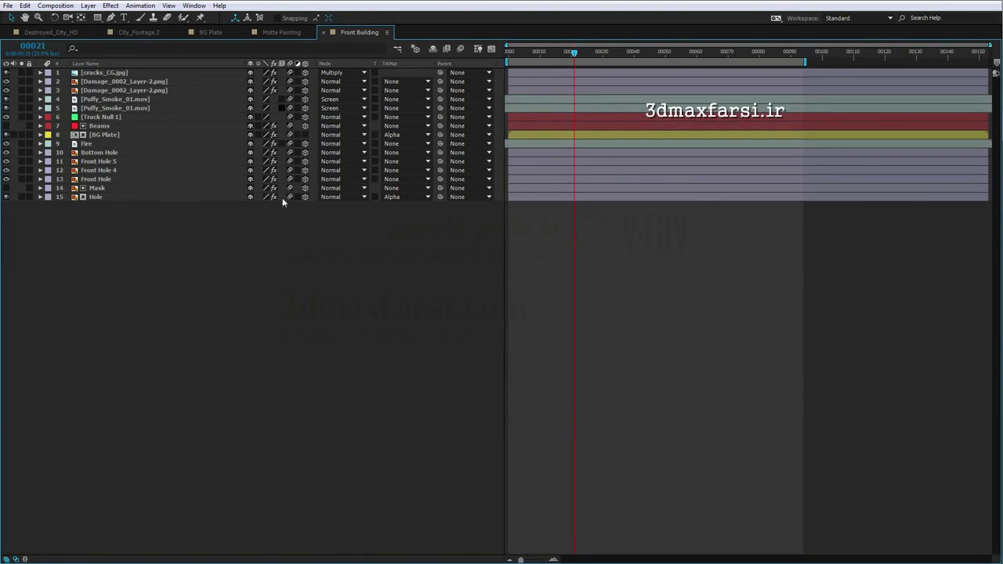
pyautogui.press('`')
pyautogui.click(135, 389)
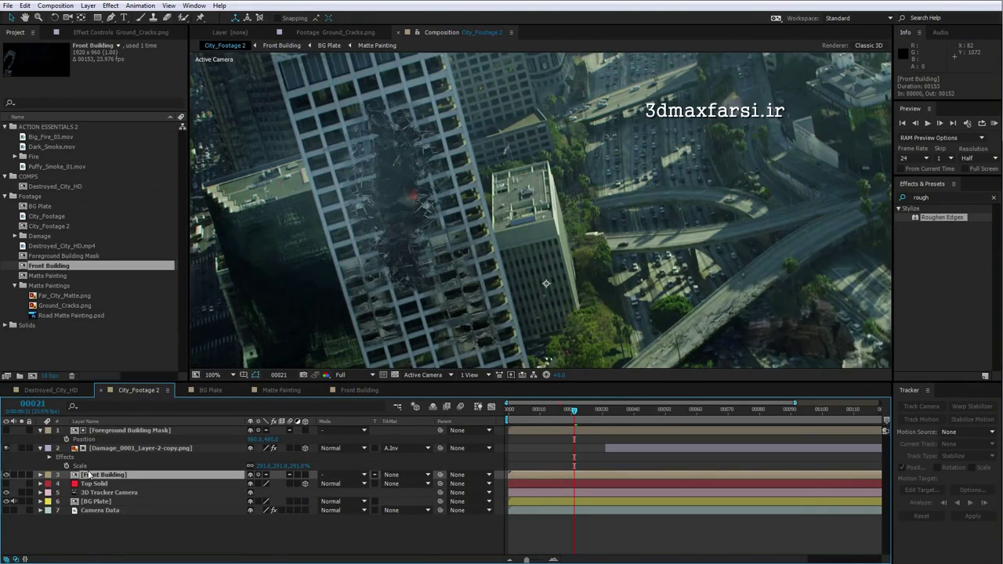
# - Enable motion blur for City_Footage 2, toggling it to compare the damaged building up close
pyautogui.click(461, 406)
pyautogui.scroll(4, 357, 244)
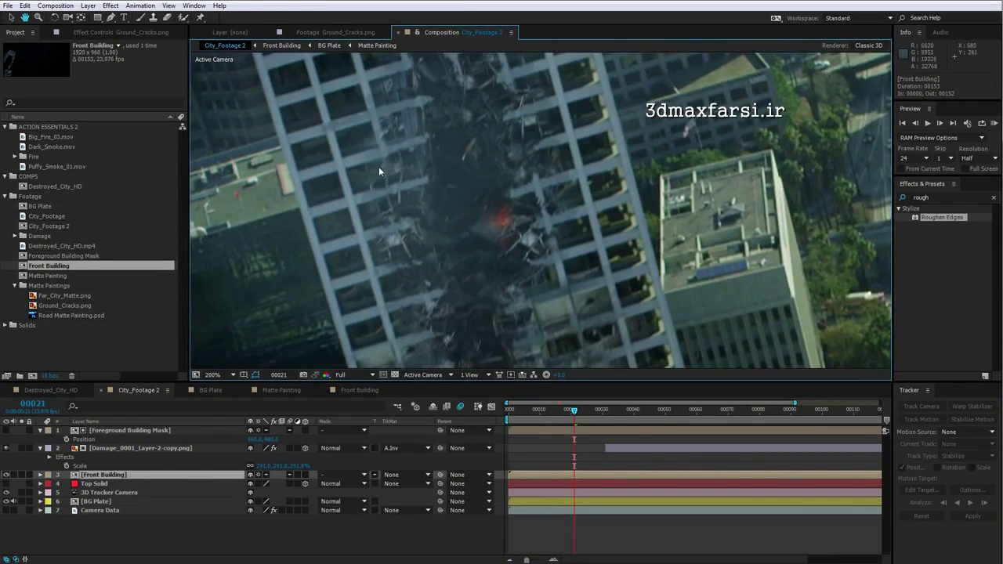
pyautogui.click(460, 408)
pyautogui.click(460, 407)
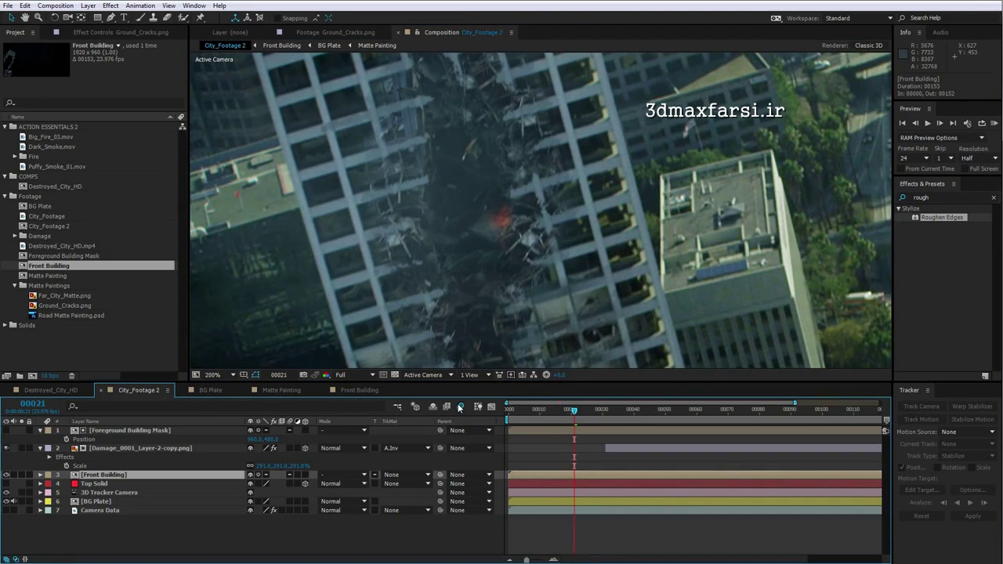
pyautogui.scroll(-2, 520, 133)
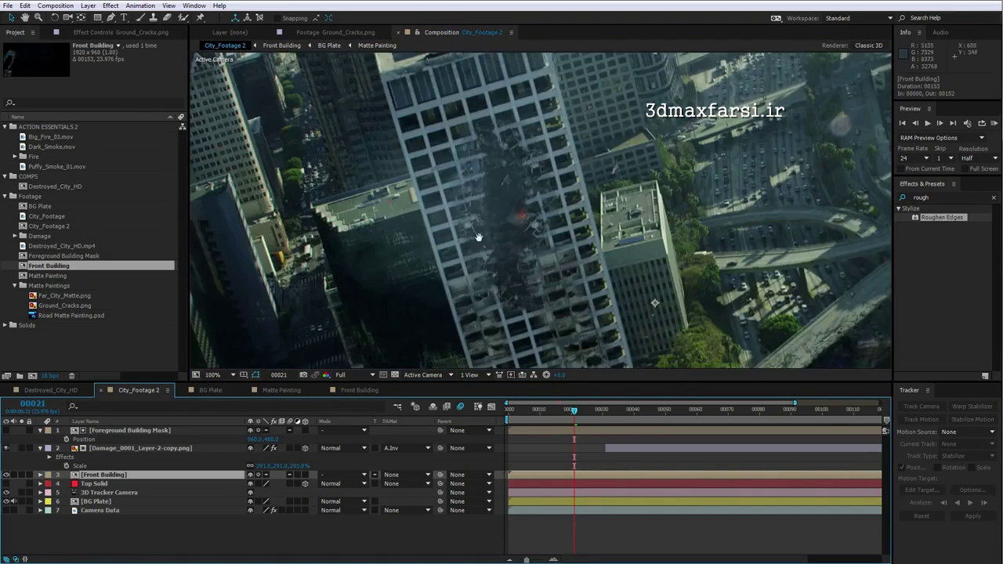
# - Check the damage and road composite at different points of City_Footage 2, including frames 79, 1, 18 and 59
pyautogui.press('space')
pyautogui.click(682, 414)
pyautogui.click(757, 412)
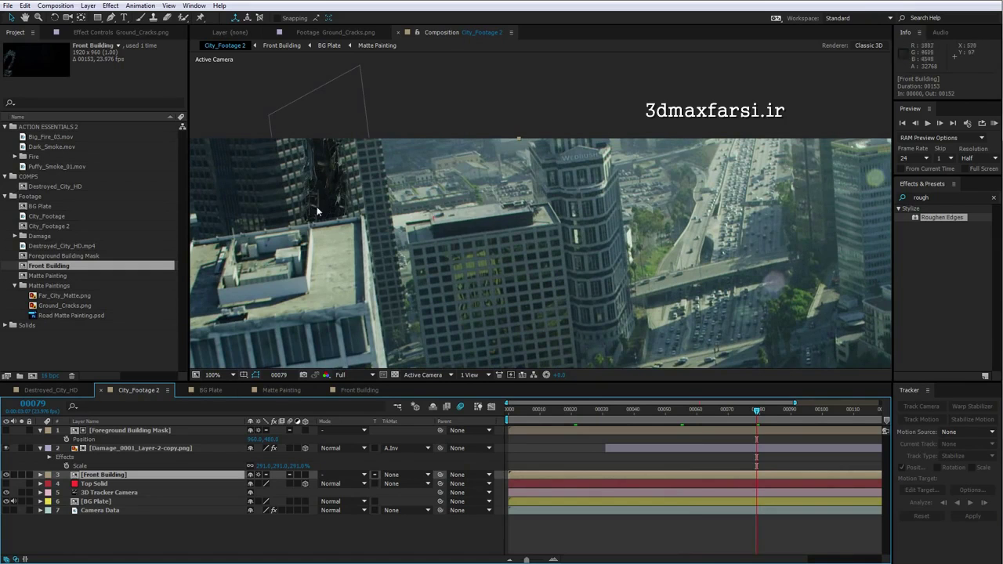
pyautogui.scroll(-1, 599, 252)
pyautogui.moveTo(620, 299); pyautogui.dragTo(580, 173)
pyautogui.click(510, 417)
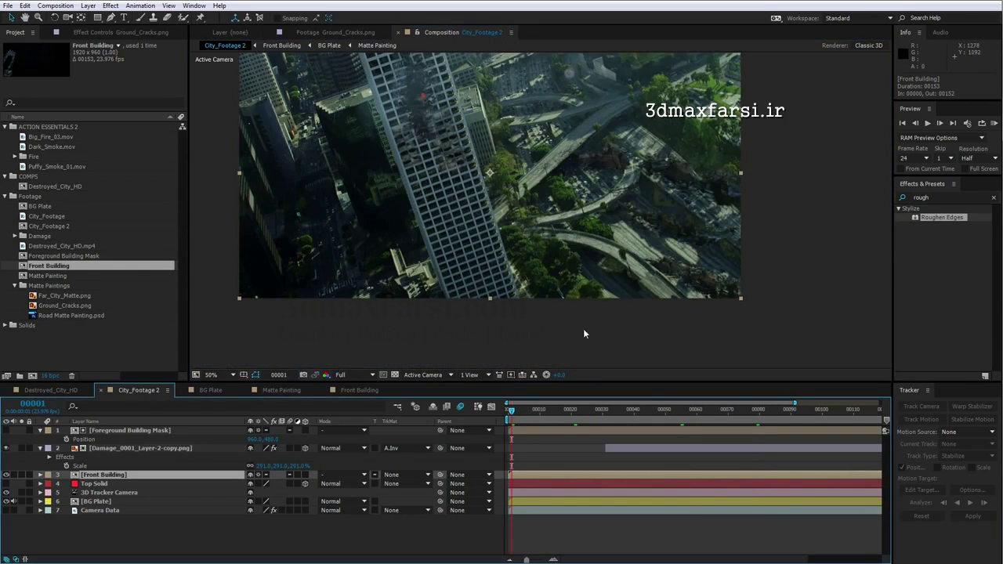
pyautogui.click(565, 420)
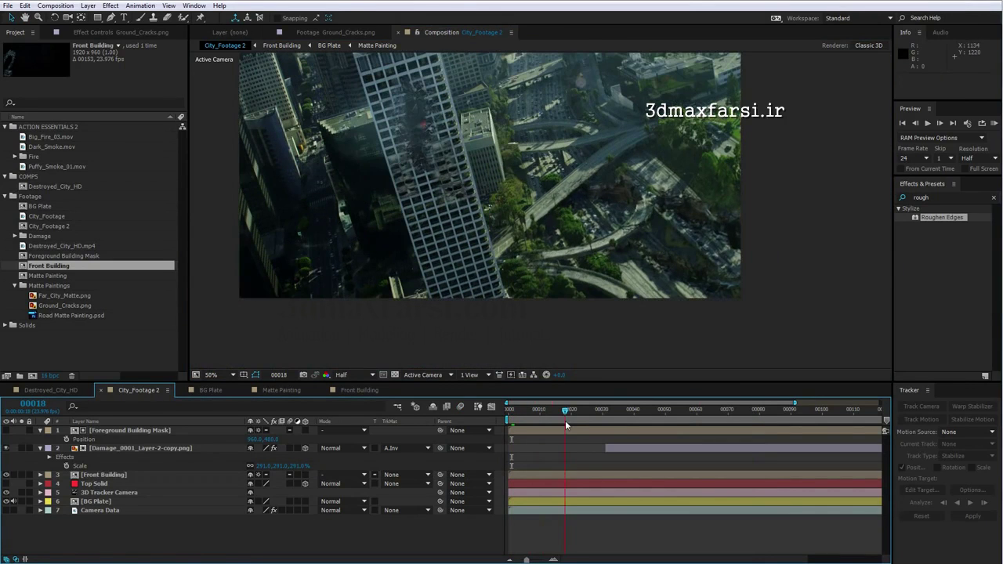
pyautogui.click(692, 420)
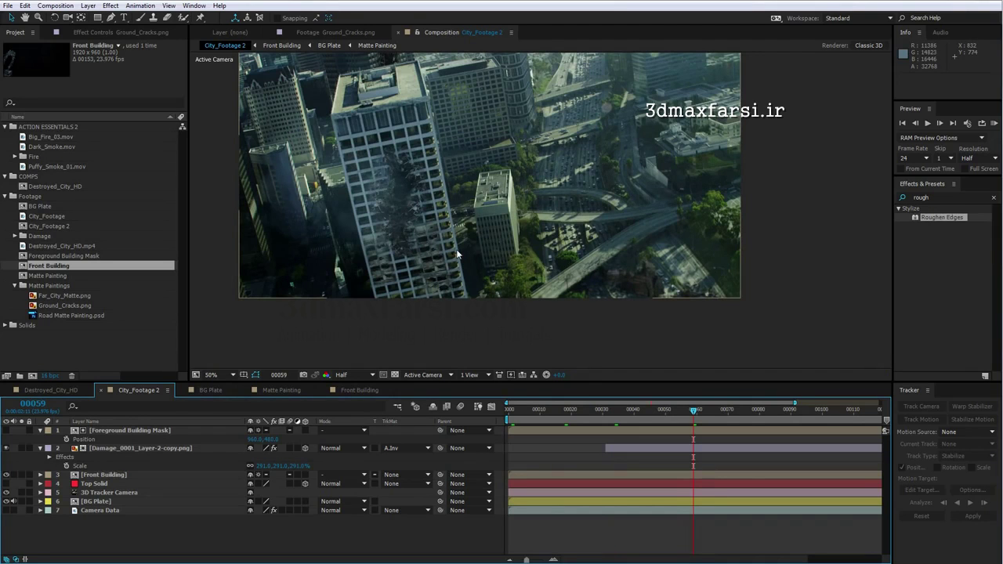
pyautogui.moveTo(501, 187); pyautogui.dragTo(521, 229)
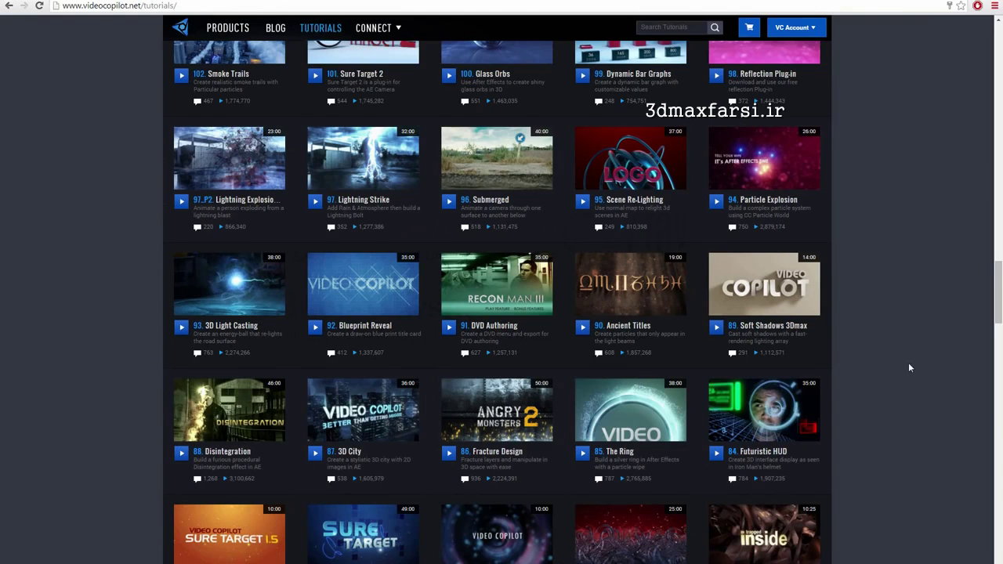
# - Browse the tutorials page on videocopilot.net, and back in After Effects, scrub Destroyed_City_HD around frame 736
pyautogui.scroll(-1, 862, 360)
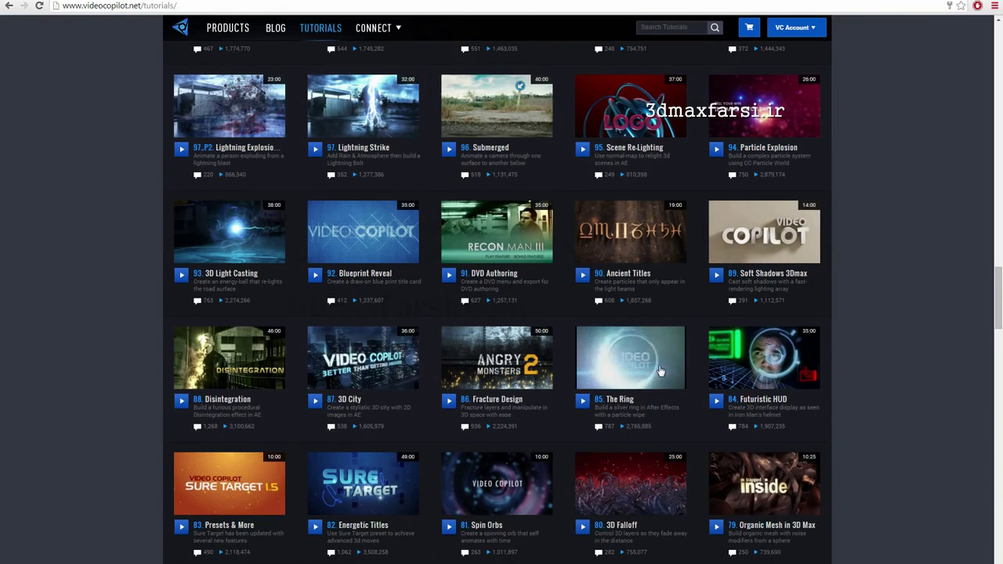
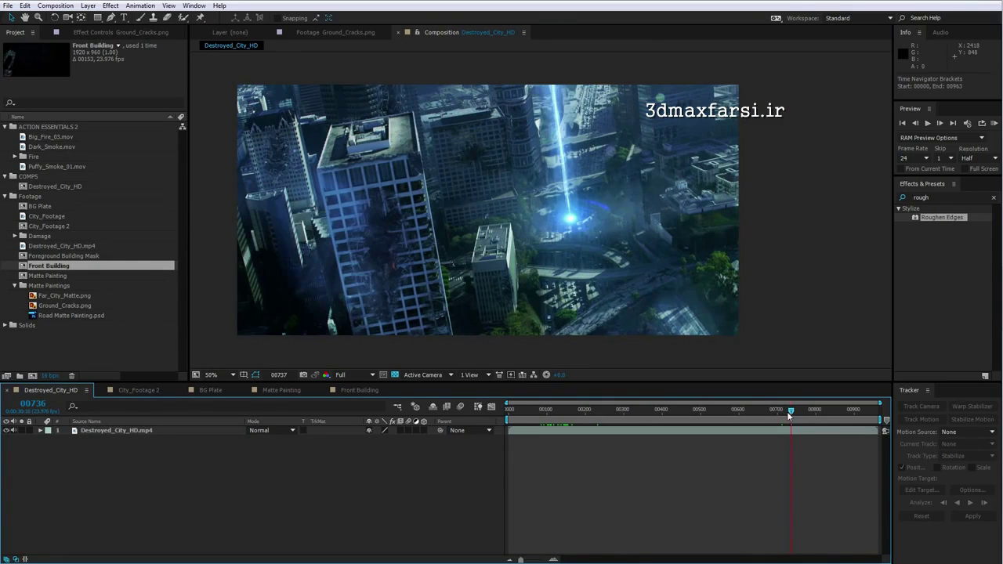
pyautogui.moveTo(789, 416)
pyautogui.mouseDown()
pyautogui.moveTo(811, 415)
pyautogui.moveTo(801, 420)
pyautogui.mouseUp()
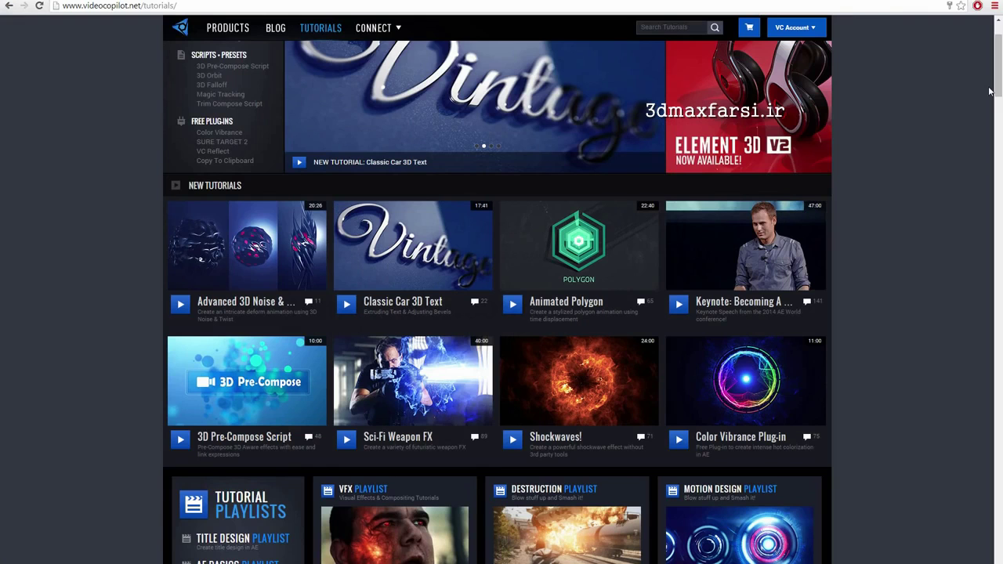
# - Browse the new tutorials and playlists on the videocopilot.net tutorials page
pyautogui.scroll(-1, 972, 327)
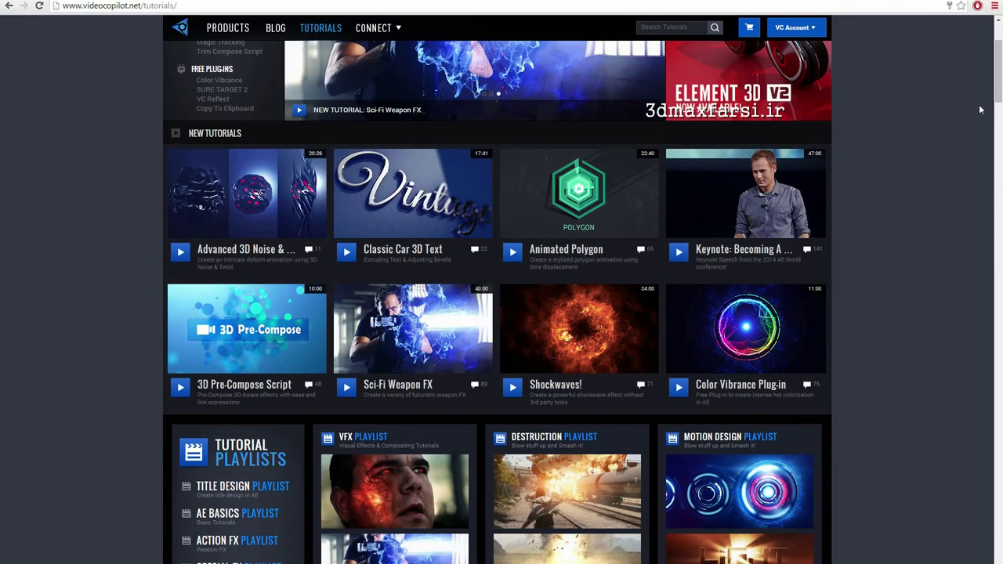
pyautogui.scroll(-1, 995, 83)
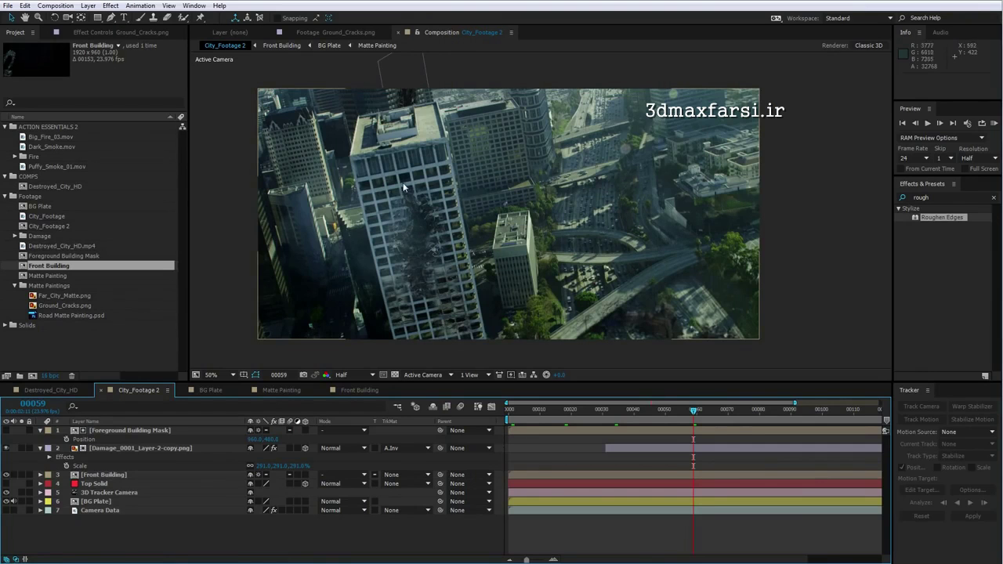
# - Switch to After Effects and add an adjustment layer with a Curves effect to City_Footage 2
pyautogui.click(88, 6)
pyautogui.moveTo(106, 14)
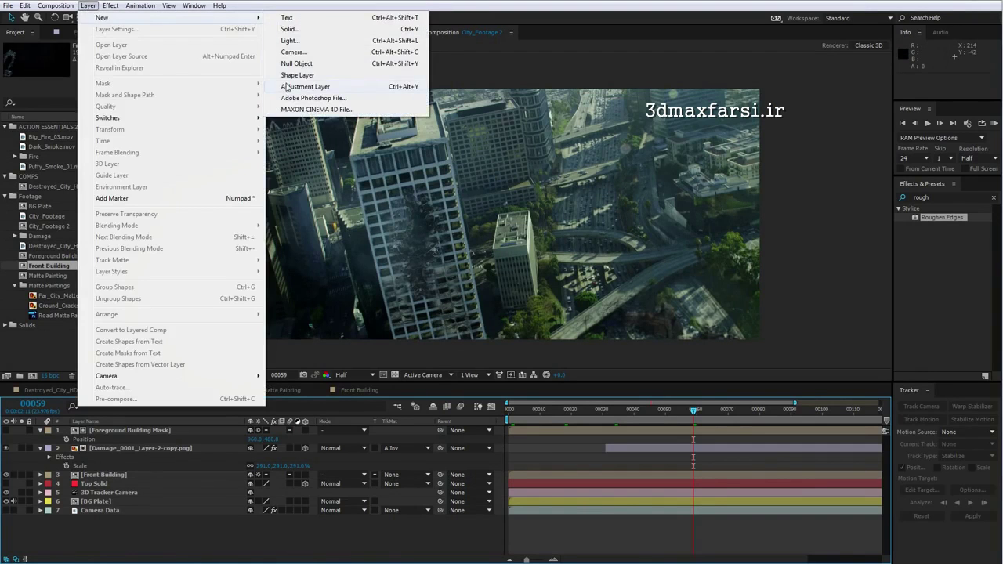
pyautogui.click(297, 86)
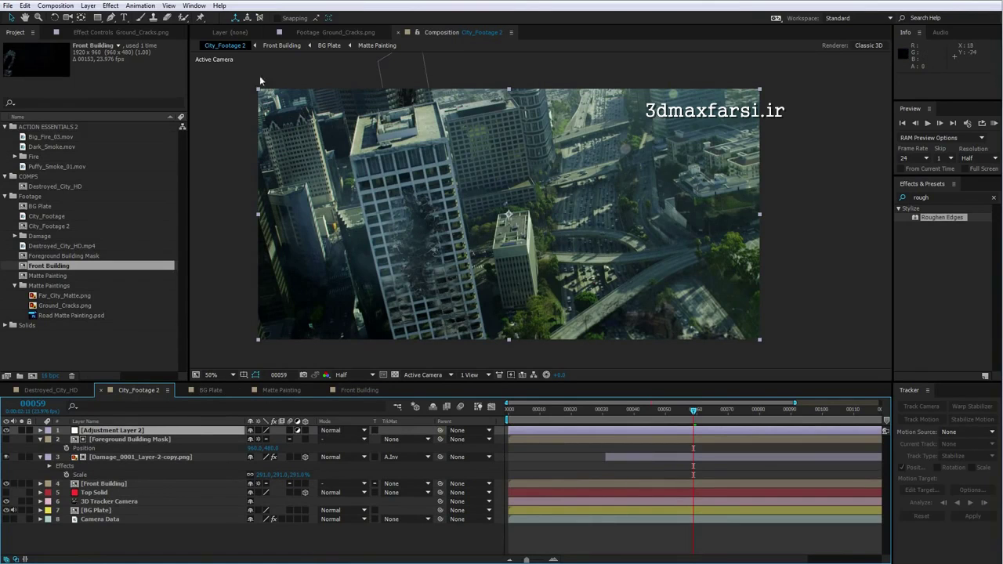
pyautogui.click(110, 6)
pyautogui.moveTo(141, 113)
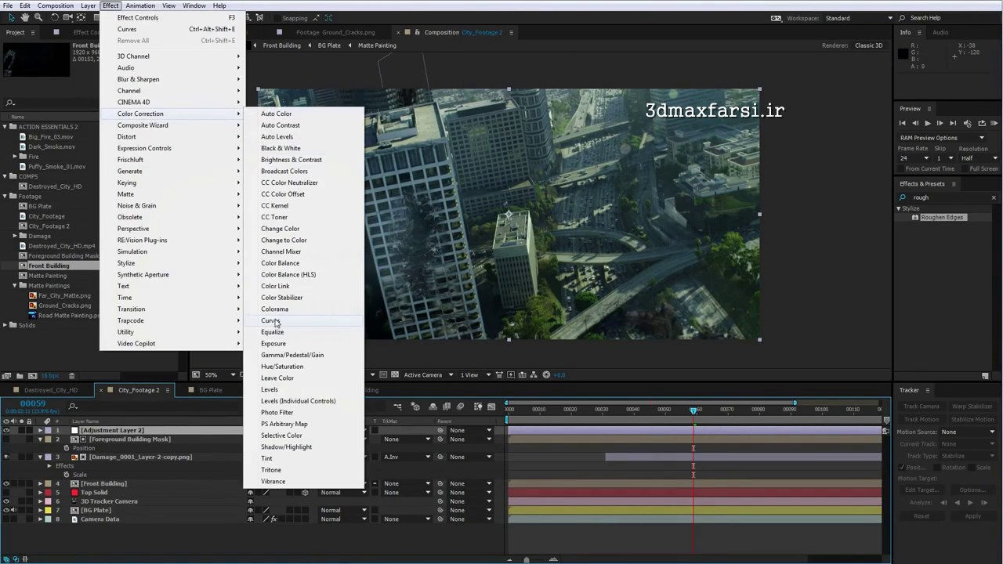
pyautogui.click(274, 321)
# - Raise the adjustment layer's blue curve slightly and lower its red curve slightly for a cooler color grade
pyautogui.click(134, 66)
pyautogui.click(127, 112)
pyautogui.moveTo(68, 186); pyautogui.dragTo(71, 180)
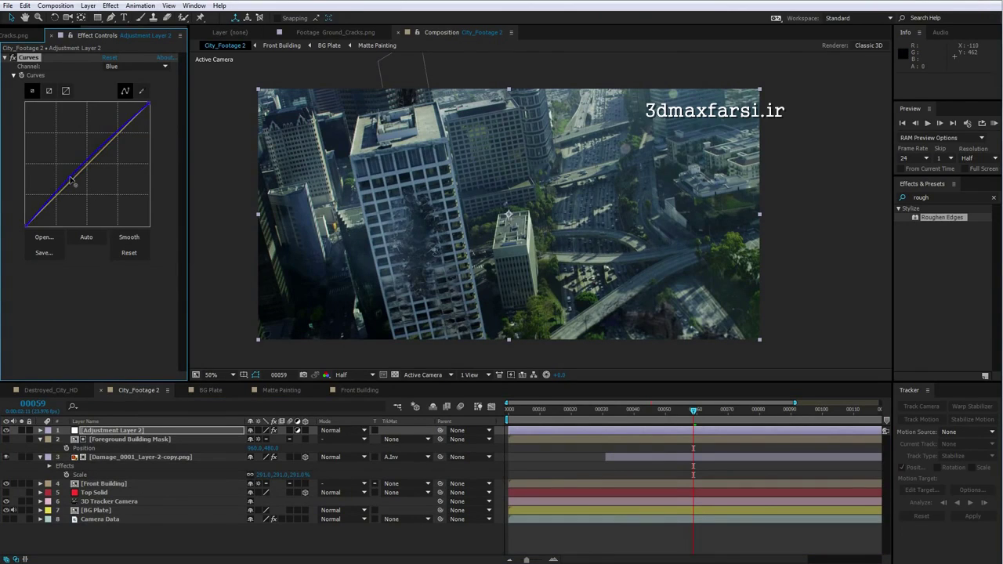
pyautogui.click(126, 67)
pyautogui.click(127, 79)
pyautogui.moveTo(86, 166); pyautogui.dragTo(87, 167)
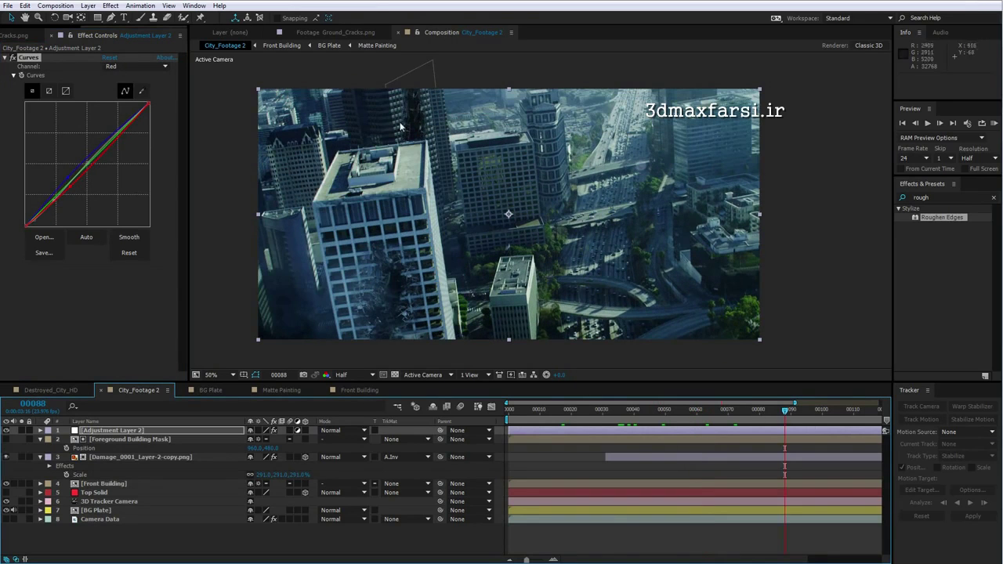
# - Apply Levels to the Damage_0001_Layer-2-copy.png layer and lift its Output Black to about 1285
pyautogui.click(126, 457)
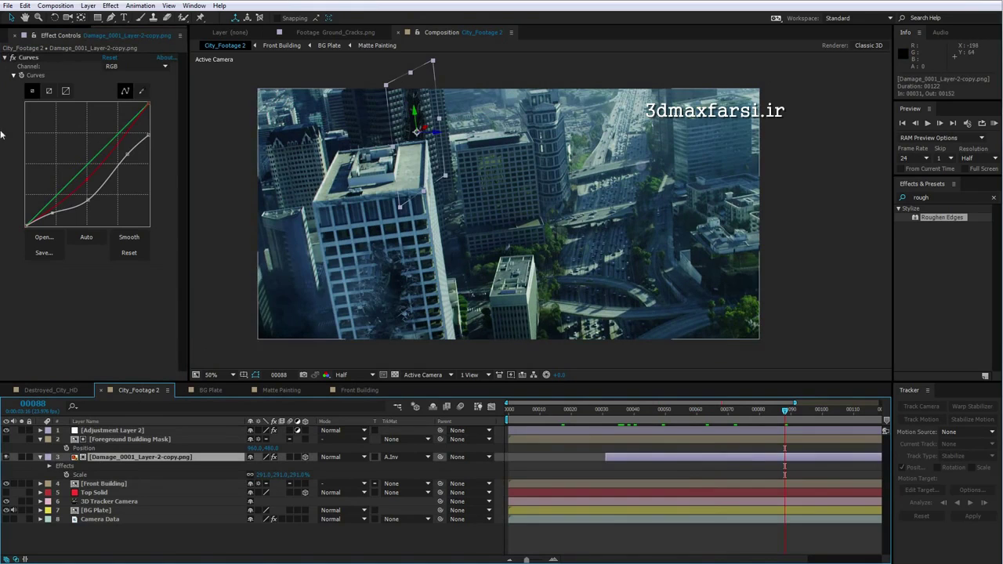
pyautogui.click(117, 8)
pyautogui.moveTo(180, 114)
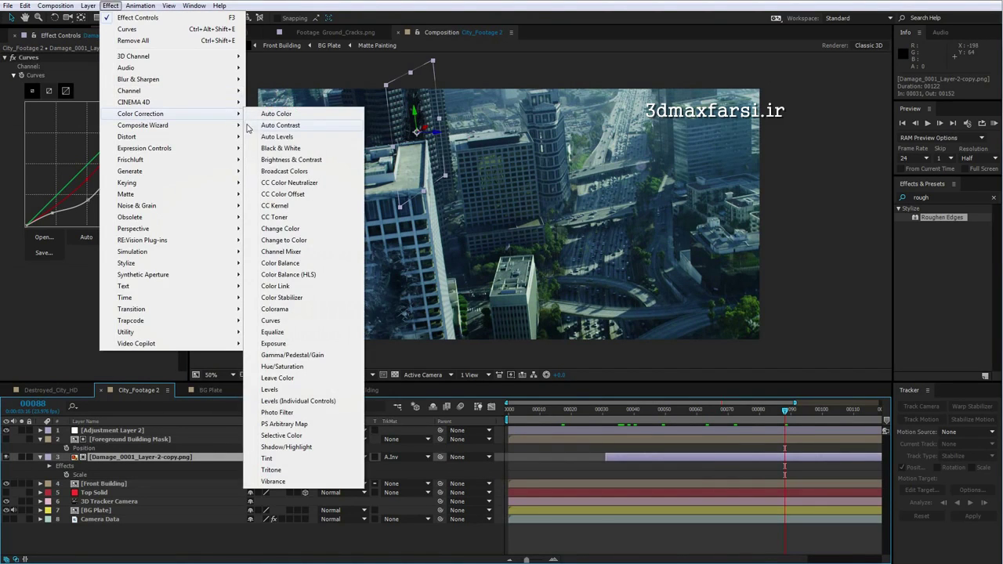
pyautogui.click(269, 390)
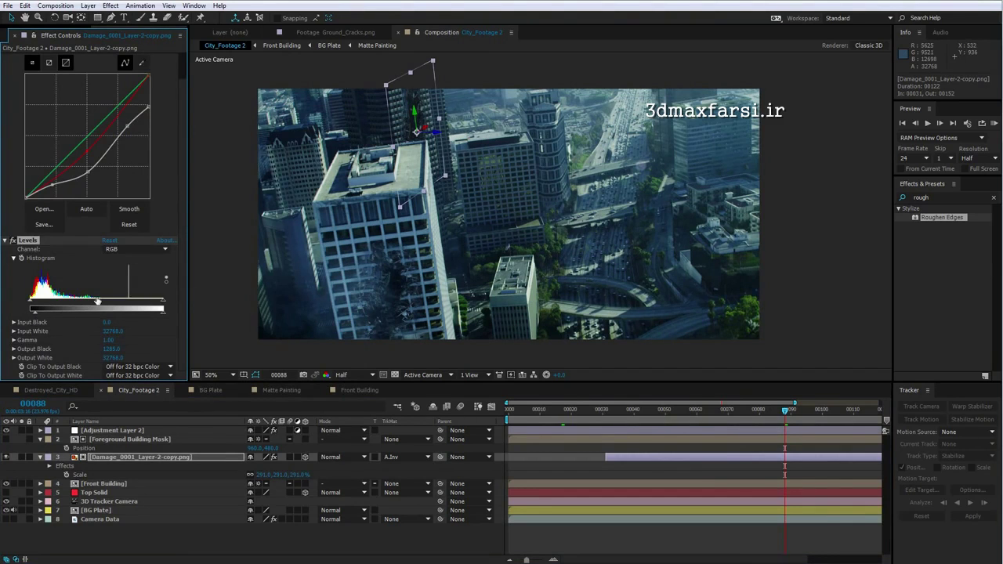
pyautogui.moveTo(92, 305)
pyautogui.mouseDown()
pyautogui.moveTo(104, 306)
pyautogui.moveTo(92, 307)
pyautogui.mouseUp()
pyautogui.click(652, 521)
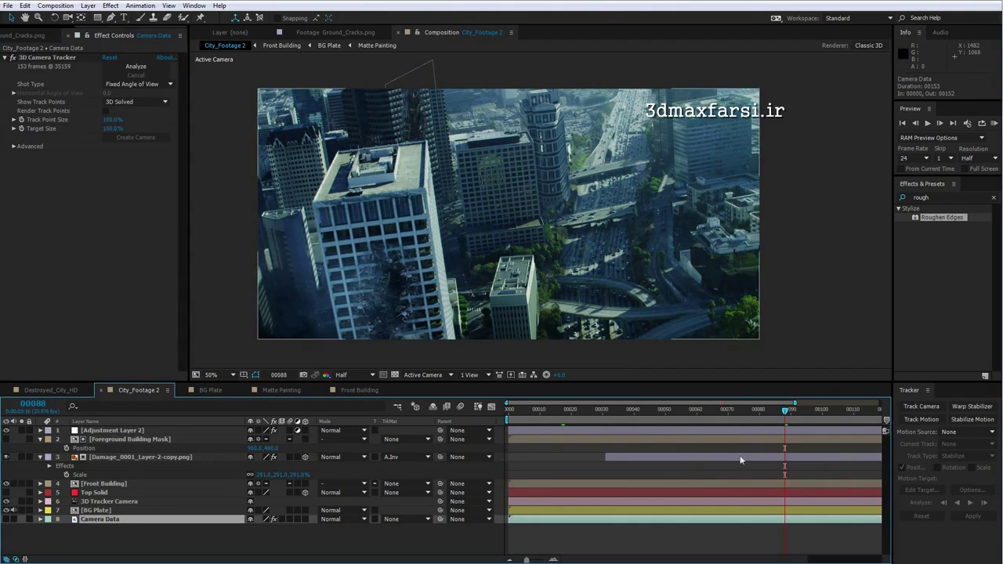
# - Play back the graded City_Footage 2 and check the damaged building at frame 105
pyautogui.press('space')
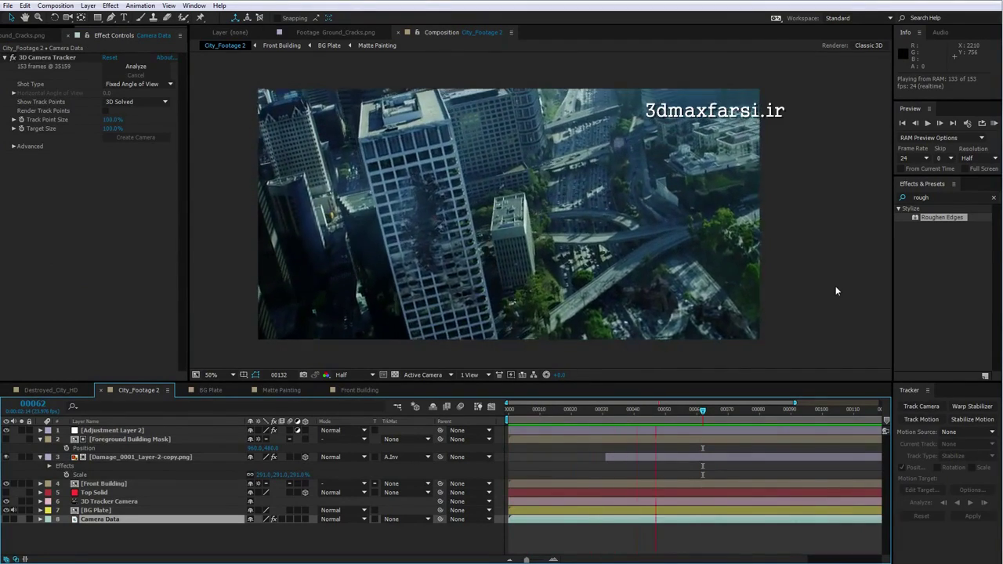
pyautogui.click(790, 415)
pyautogui.moveTo(790, 416); pyautogui.dragTo(840, 414)
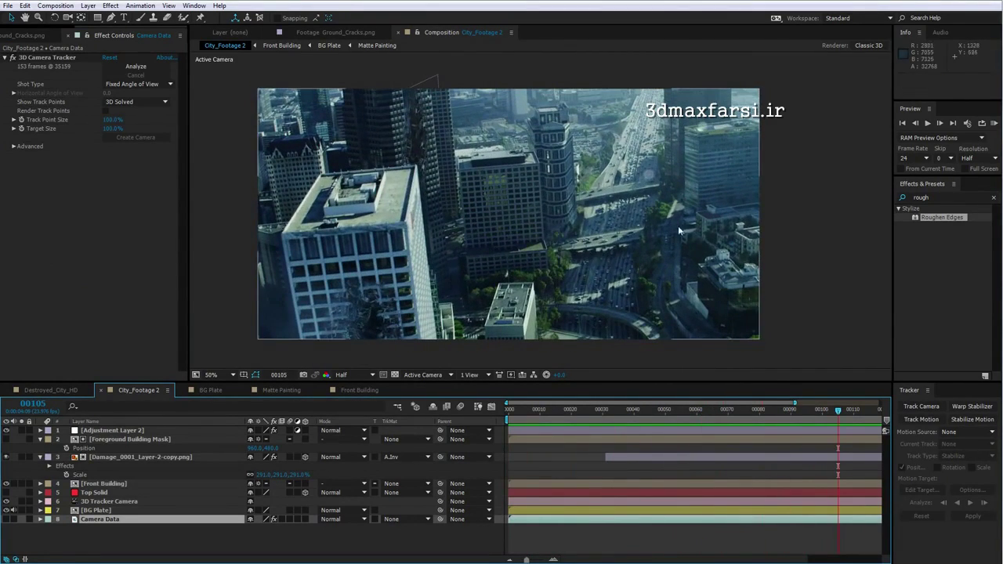
pyautogui.click(417, 233)
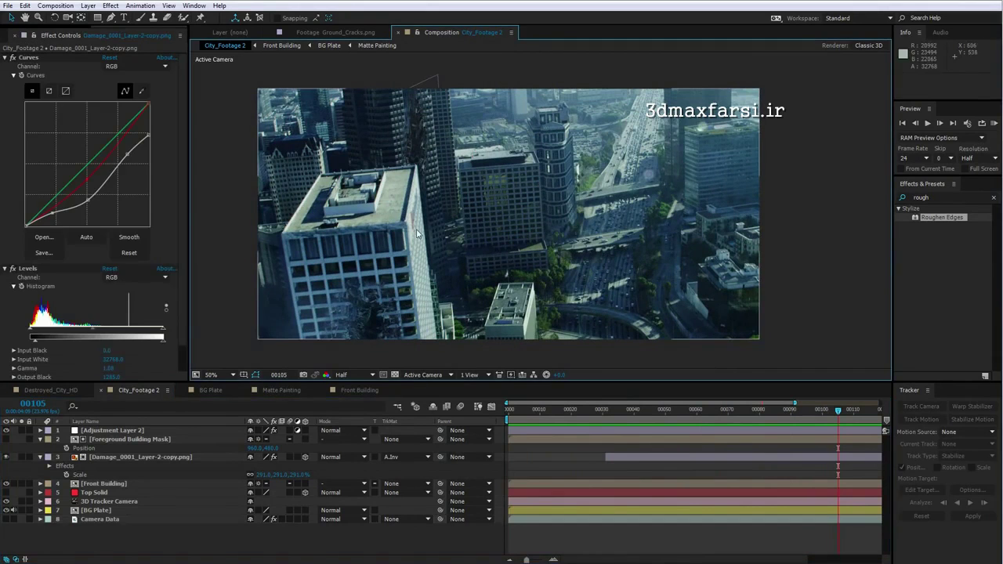
# - Create a comp-size white solid in City_Footage 2 and apply the Video Copilot Element effect to it
pyautogui.click(88, 6)
pyautogui.moveTo(131, 19)
pyautogui.click(289, 29)
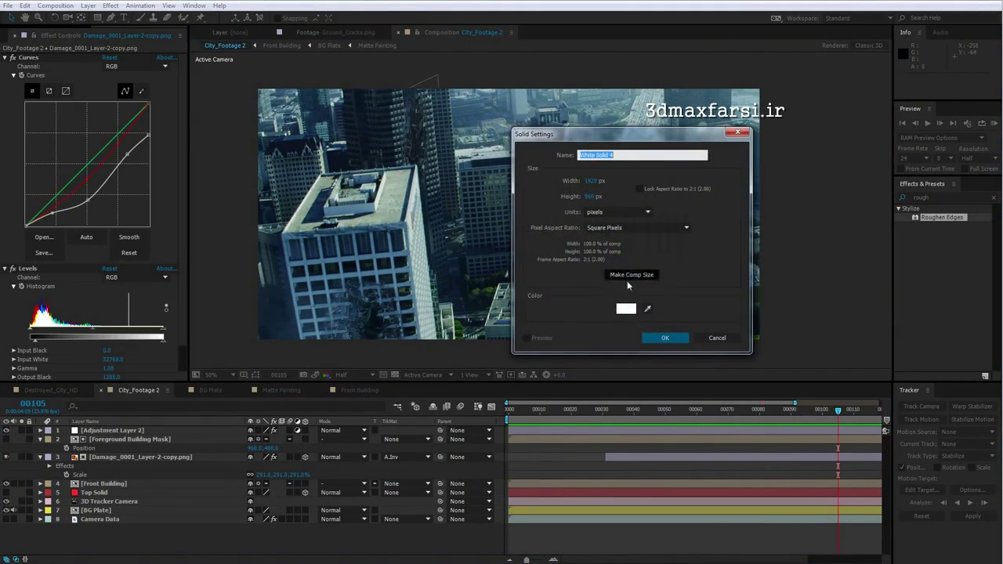
pyautogui.click(666, 337)
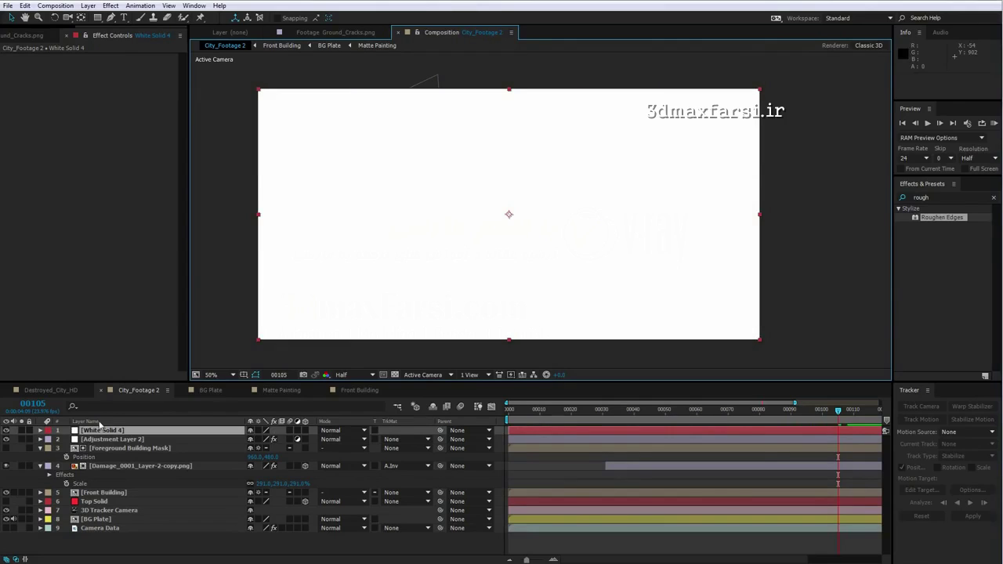
pyautogui.click(934, 197)
pyautogui.write('element')
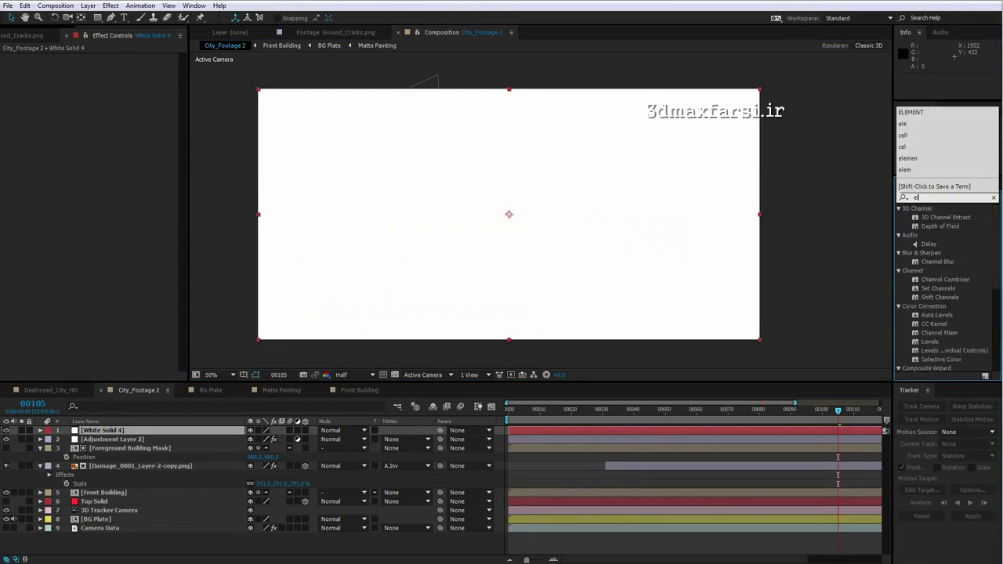
pyautogui.doubleClick(924, 219)
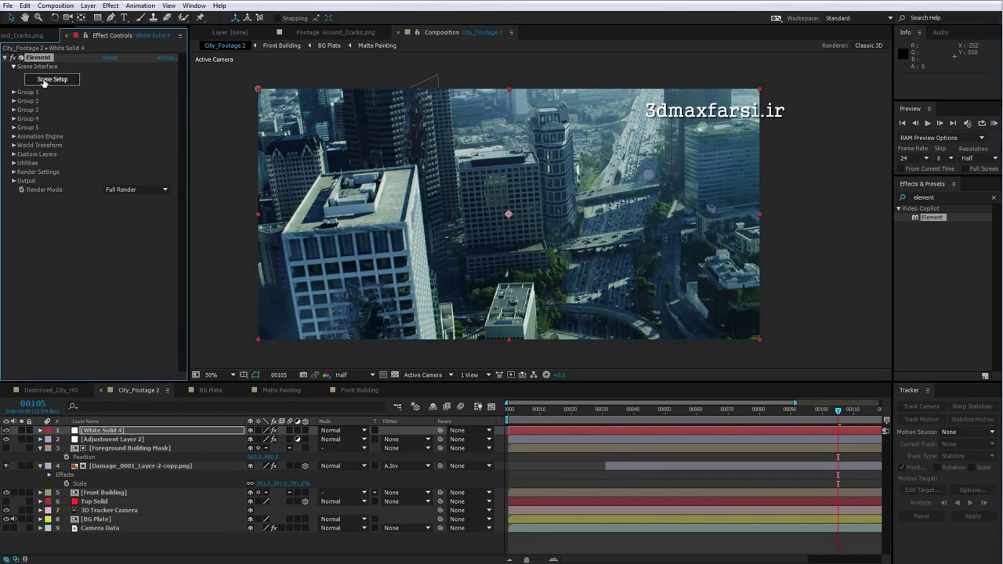
# - In Element's Scene Setup, add the Fighter_Jet_02 model from the Jet_Strike collection and check it from several angles
pyautogui.click(43, 82)
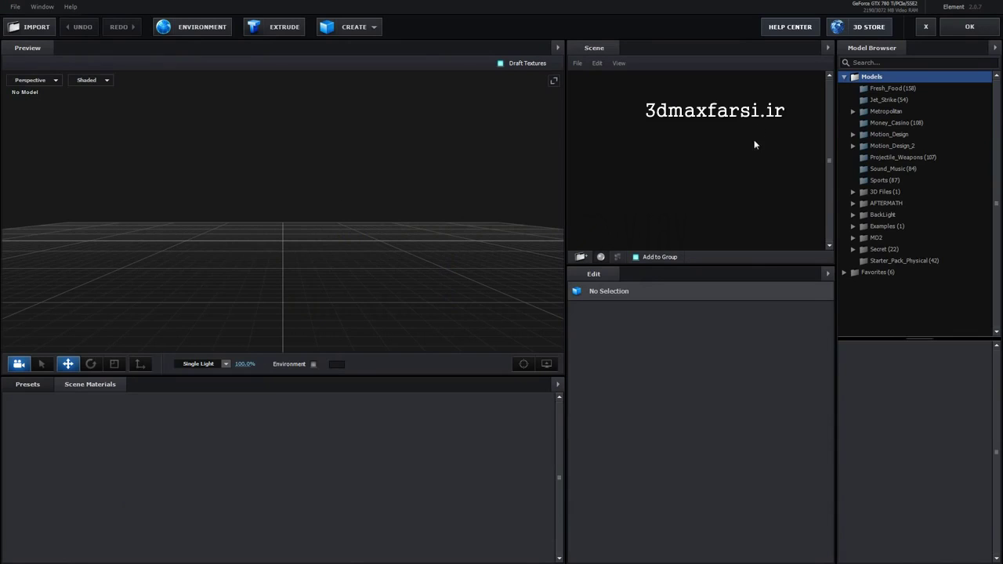
pyautogui.click(893, 100)
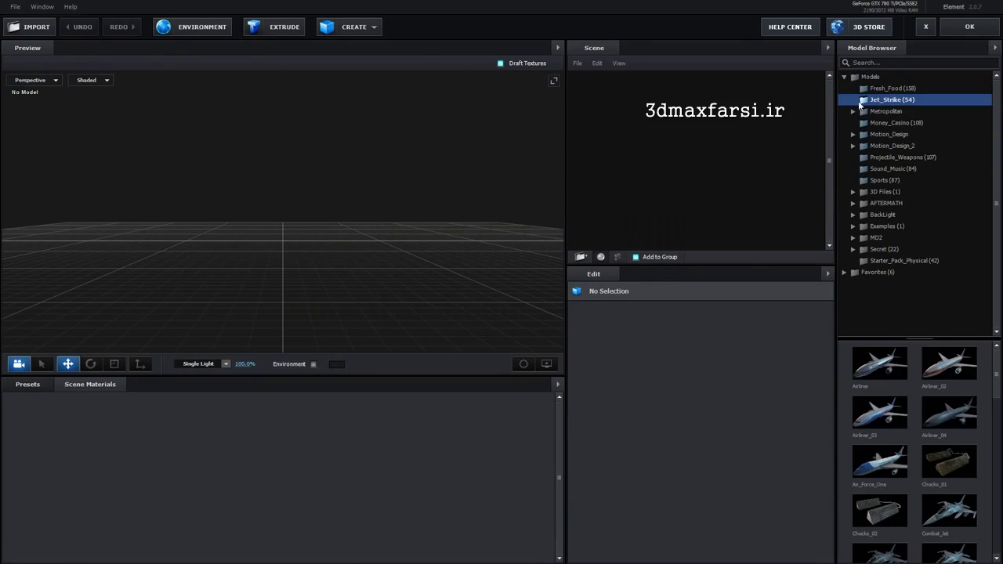
pyautogui.moveTo(997, 362); pyautogui.dragTo(997, 405)
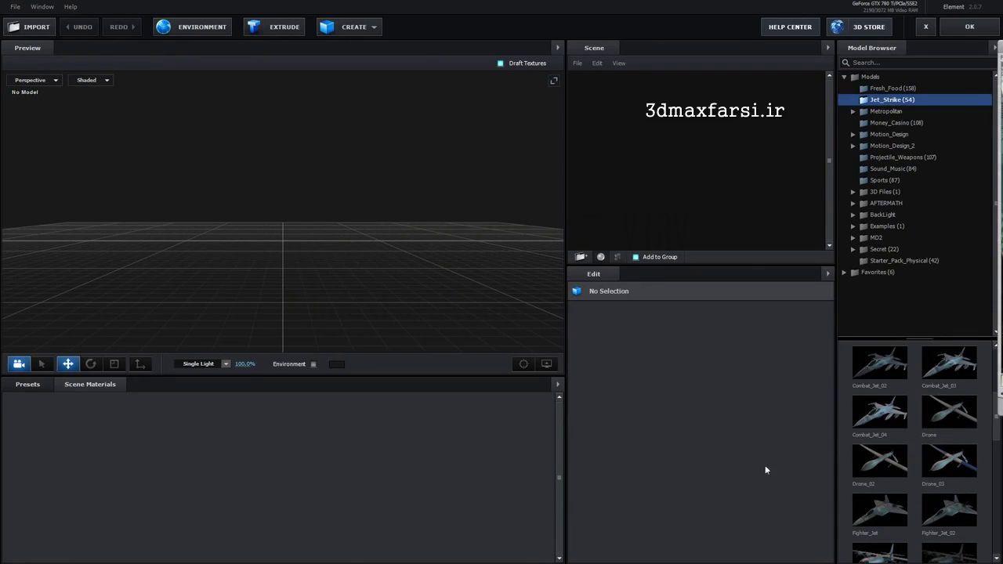
pyautogui.click(947, 508)
pyautogui.moveTo(358, 274); pyautogui.dragTo(350, 254)
pyautogui.scroll(5, 319, 275)
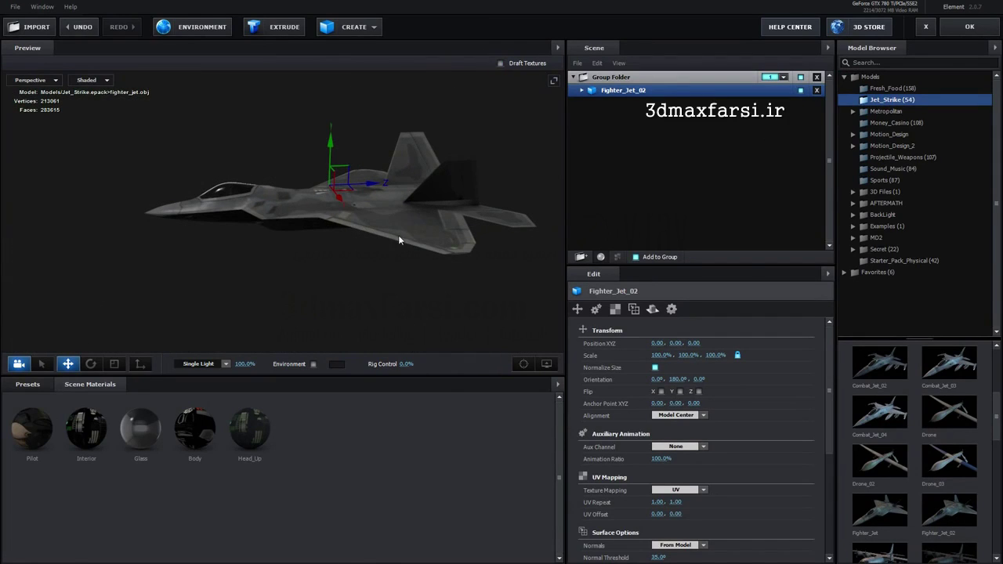
pyautogui.moveTo(337, 246); pyautogui.dragTo(267, 245)
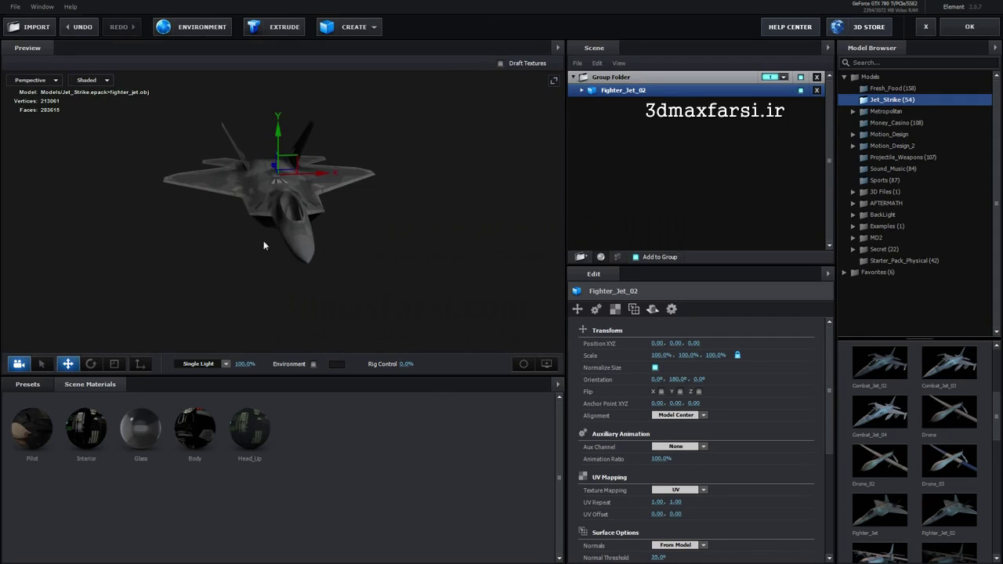
# - Load the Basic_2K_15 environment preset from the Basic_2K set for the jet scene
pyautogui.click(28, 384)
pyautogui.click(47, 417)
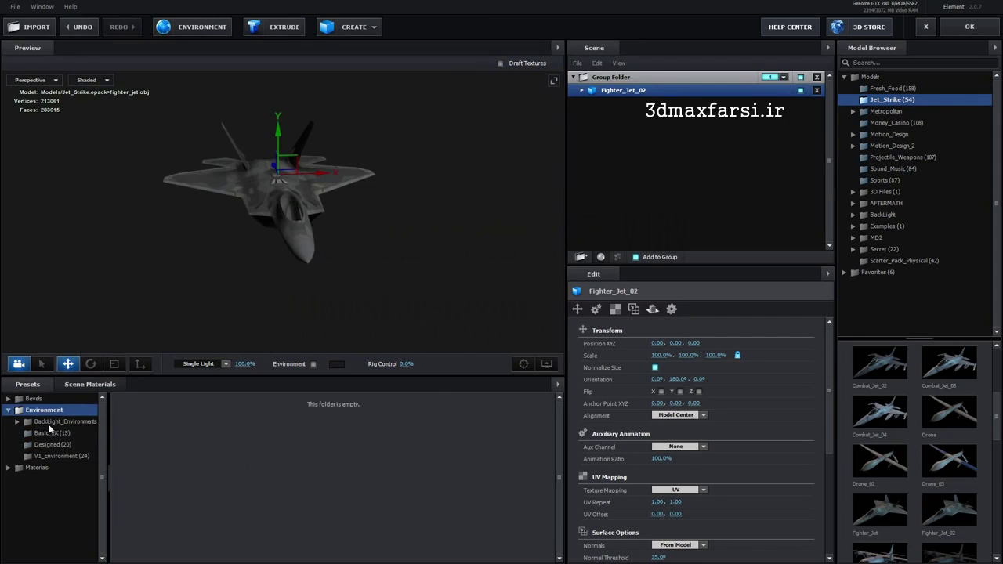
pyautogui.click(53, 439)
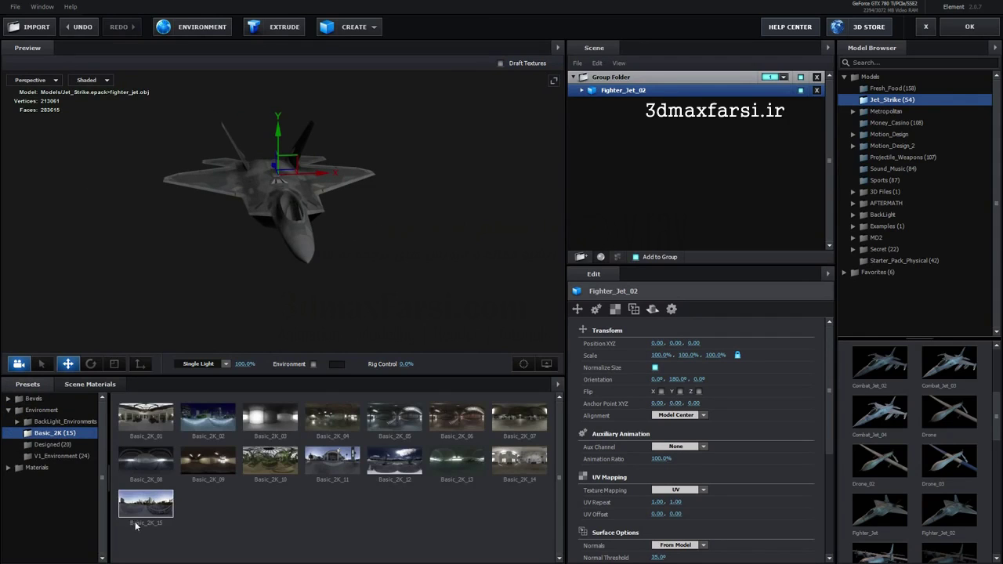
pyautogui.moveTo(162, 251); pyautogui.dragTo(272, 260)
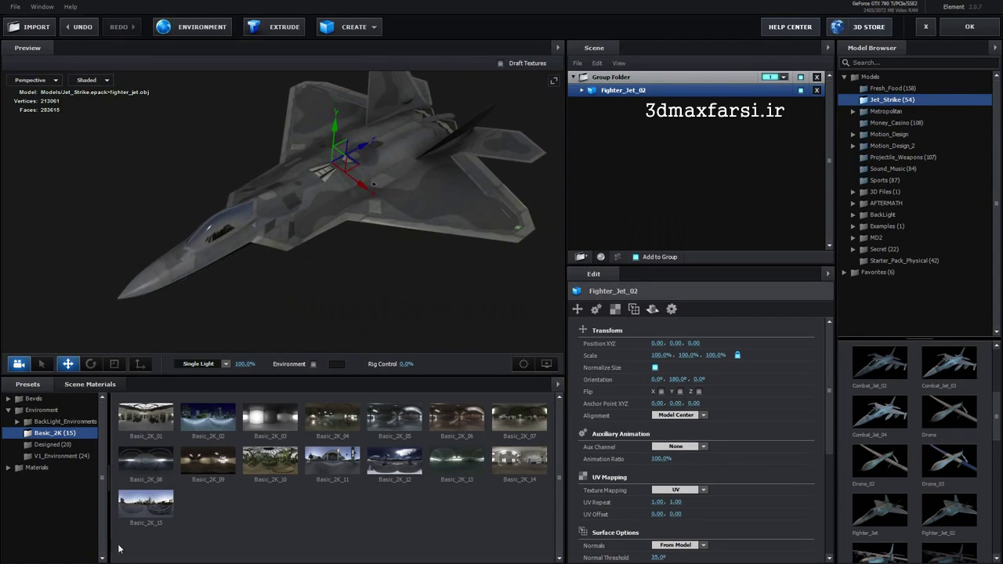
pyautogui.click(148, 513)
pyautogui.moveTo(298, 293)
pyautogui.mouseDown()
pyautogui.moveTo(279, 269)
pyautogui.moveTo(337, 239)
pyautogui.moveTo(359, 250)
pyautogui.moveTo(352, 264)
pyautogui.moveTo(358, 218)
pyautogui.moveTo(387, 188)
pyautogui.moveTo(342, 195)
pyautogui.moveTo(343, 238)
pyautogui.moveTo(245, 249)
pyautogui.moveTo(296, 301)
pyautogui.moveTo(281, 269)
pyautogui.moveTo(435, 274)
pyautogui.moveTo(293, 276)
pyautogui.mouseUp()
# - Set the material type of the jet's Body to Physical Shader
pyautogui.click(245, 249)
pyautogui.click(655, 345)
pyautogui.click(666, 358)
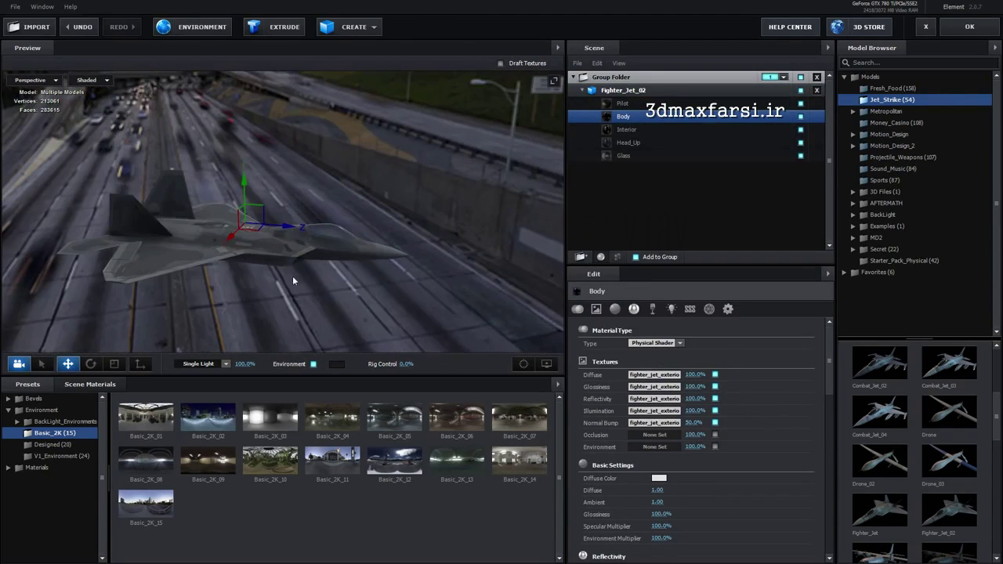
# - Adjust the Body material's Glossiness texture and accept the Element scene
pyautogui.click(654, 387)
pyautogui.moveTo(814, 463); pyautogui.dragTo(681, 455)
pyautogui.click(786, 496)
pyautogui.moveTo(162, 252)
pyautogui.mouseDown()
pyautogui.moveTo(180, 231)
pyautogui.moveTo(164, 237)
pyautogui.moveTo(253, 238)
pyautogui.moveTo(263, 261)
pyautogui.moveTo(233, 247)
pyautogui.moveTo(292, 259)
pyautogui.moveTo(161, 252)
pyautogui.mouseUp()
pyautogui.click(968, 28)
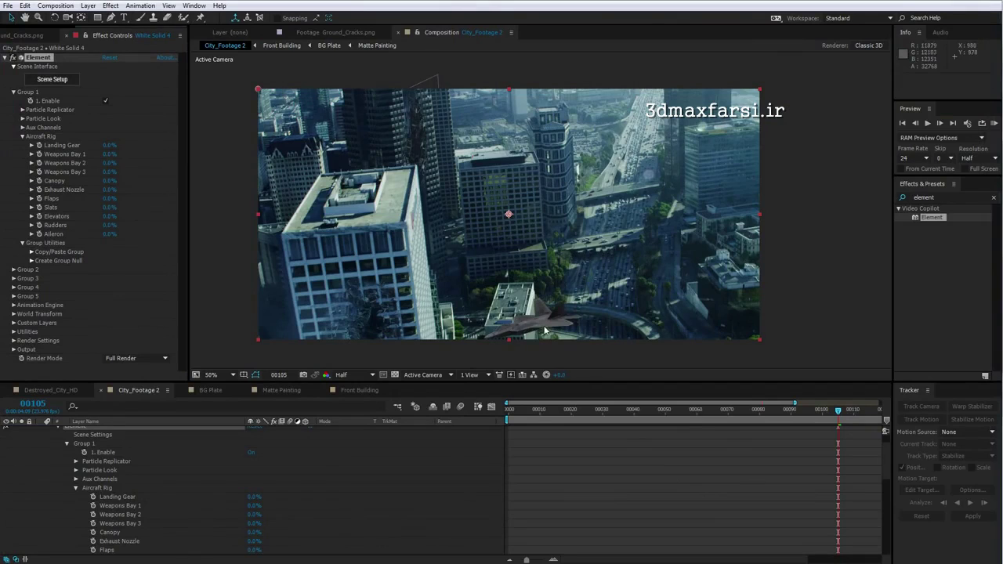
# - Create a group null for Element's Group 1 to control the jet
pyautogui.click(23, 137)
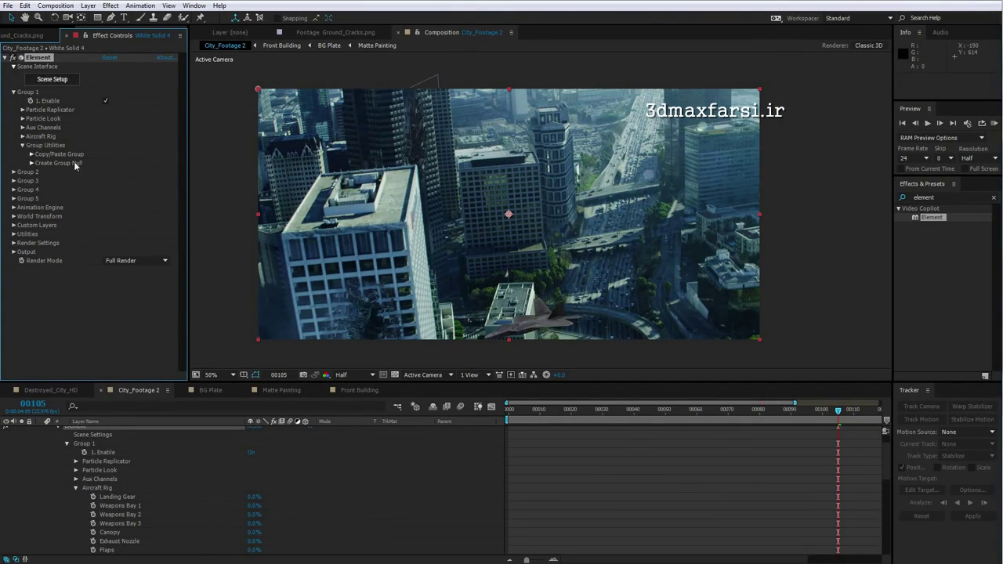
pyautogui.click(31, 163)
pyautogui.click(62, 176)
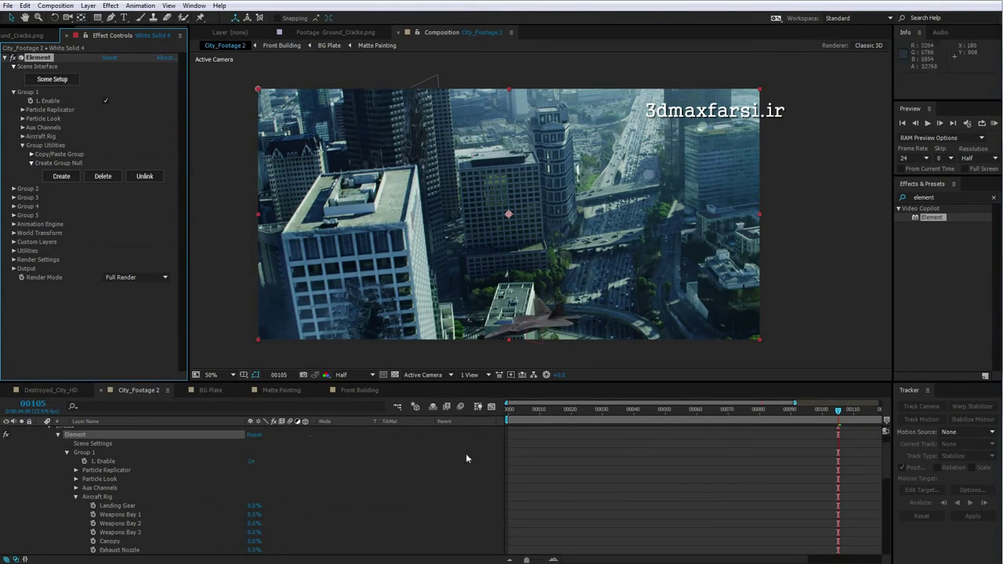
# - Move the jet's group null up in front of the central towers and rotate its Y orientation to about 11.6°
pyautogui.click(101, 432)
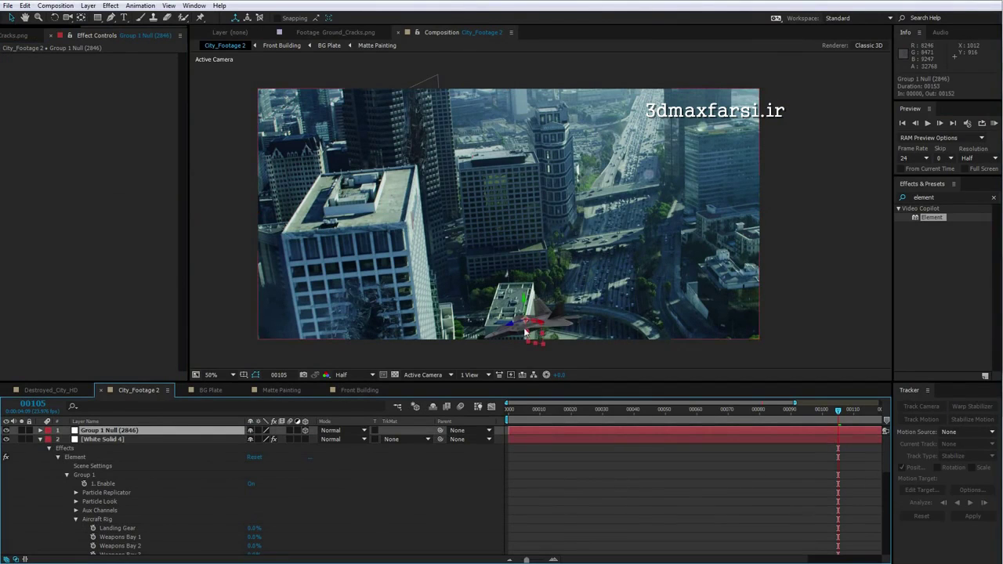
pyautogui.moveTo(542, 334); pyautogui.dragTo(551, 214)
pyautogui.press('w')
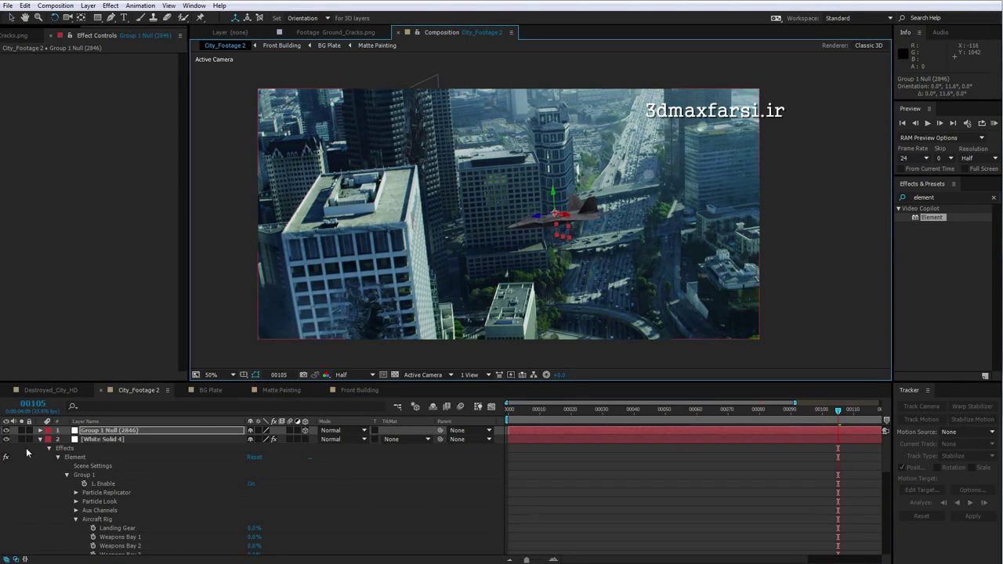
# - Rename the white solid to E3D and move it below Adjustment Layer 2 in the layer stack
pyautogui.click(40, 439)
pyautogui.click(115, 441)
pyautogui.press('Return')
pyautogui.write('E3D')
pyautogui.press('Return')
pyautogui.moveTo(88, 443); pyautogui.dragTo(92, 456)
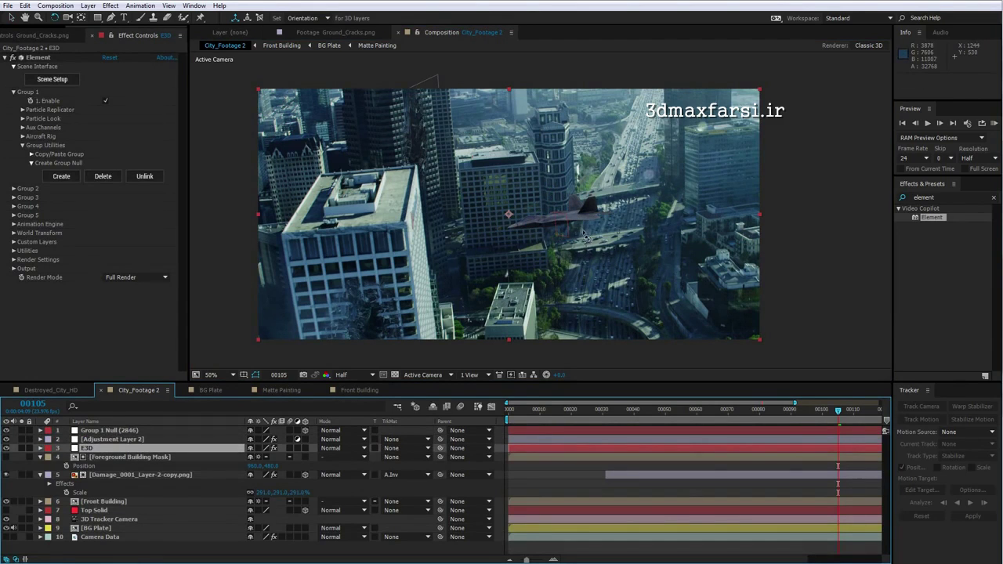
# - Preview the jet against the tracked city footage from frame 57
pyautogui.scroll(2, 517, 235)
pyautogui.scroll(-1, 528, 265)
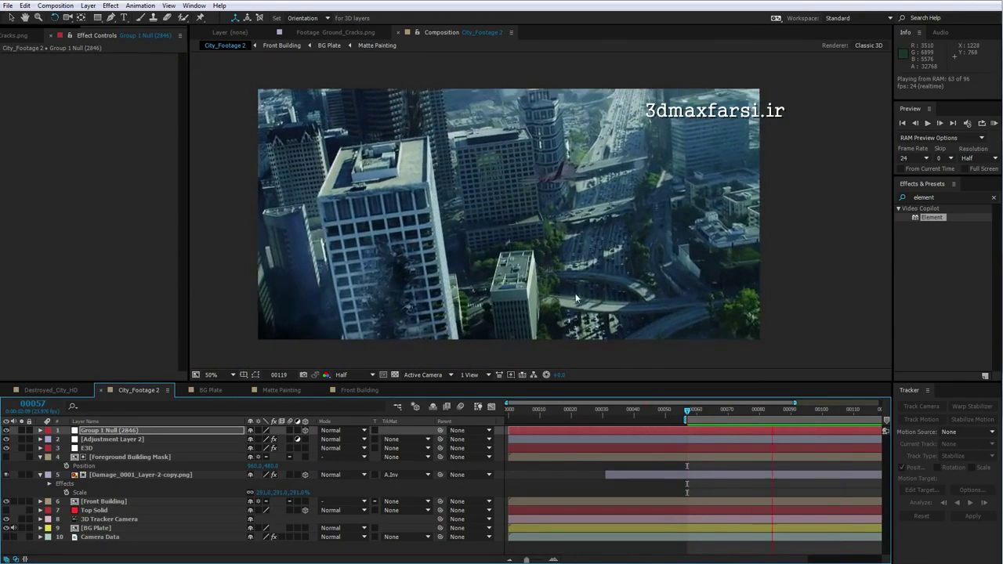
pyautogui.press('space')
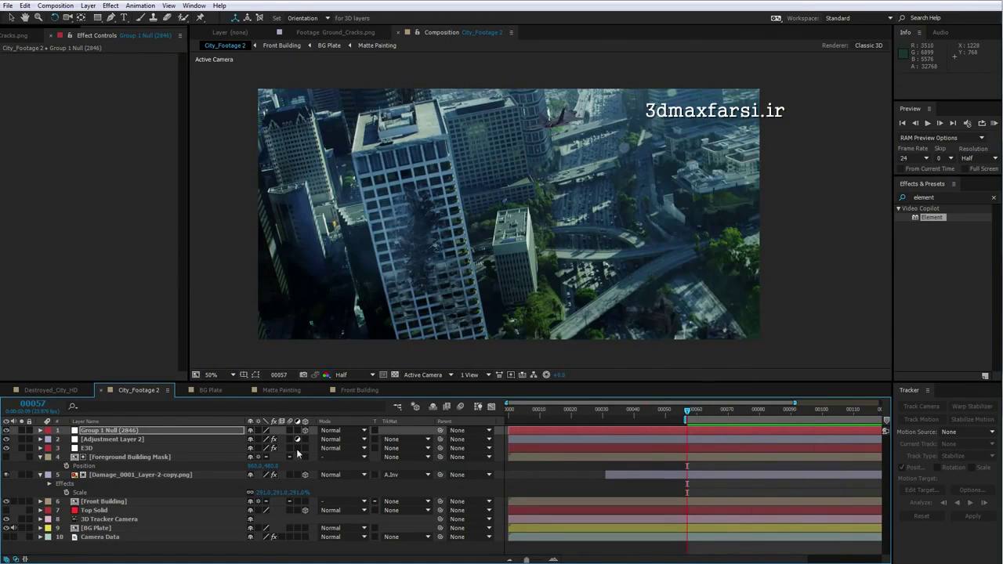
# - Scale the jet's Group 1 Null up to about 354% while viewing a frame near the end of the shot
pyautogui.click(146, 432)
pyautogui.moveTo(709, 414); pyautogui.dragTo(839, 415)
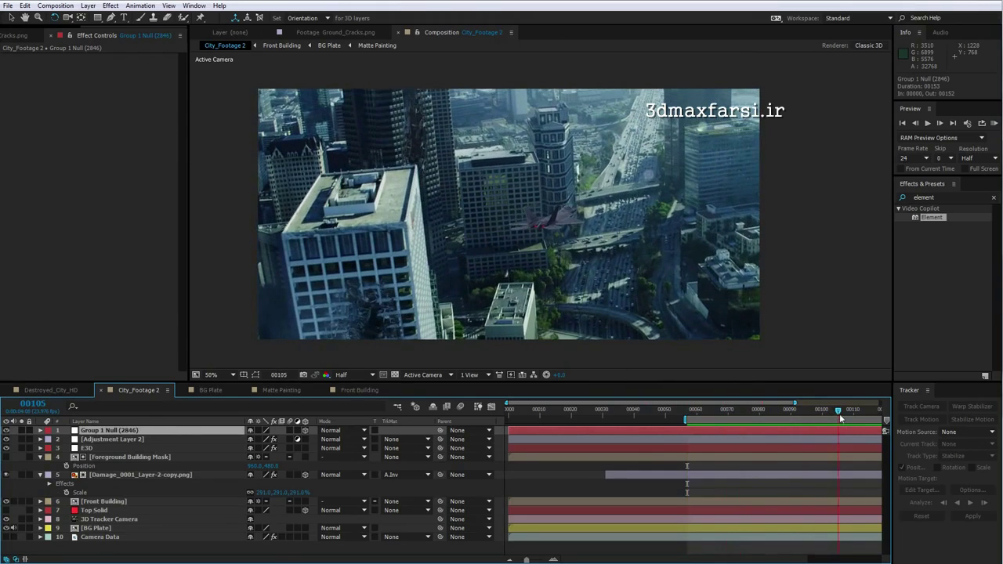
pyautogui.press('s')
pyautogui.moveTo(284, 441); pyautogui.dragTo(404, 431)
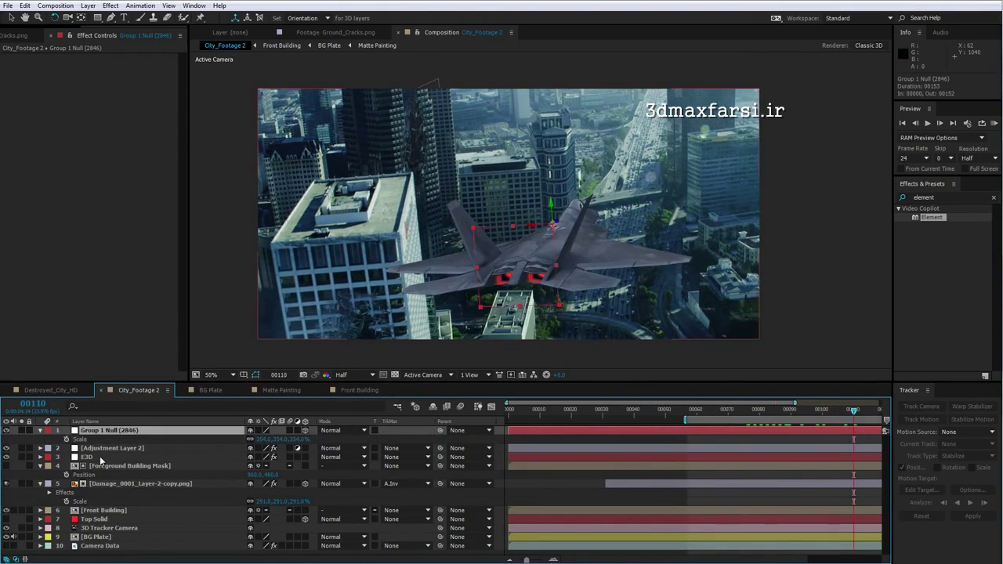
# - Set the Physical Environment tint of the E3D layer's Element effect to a light blue
pyautogui.click(101, 457)
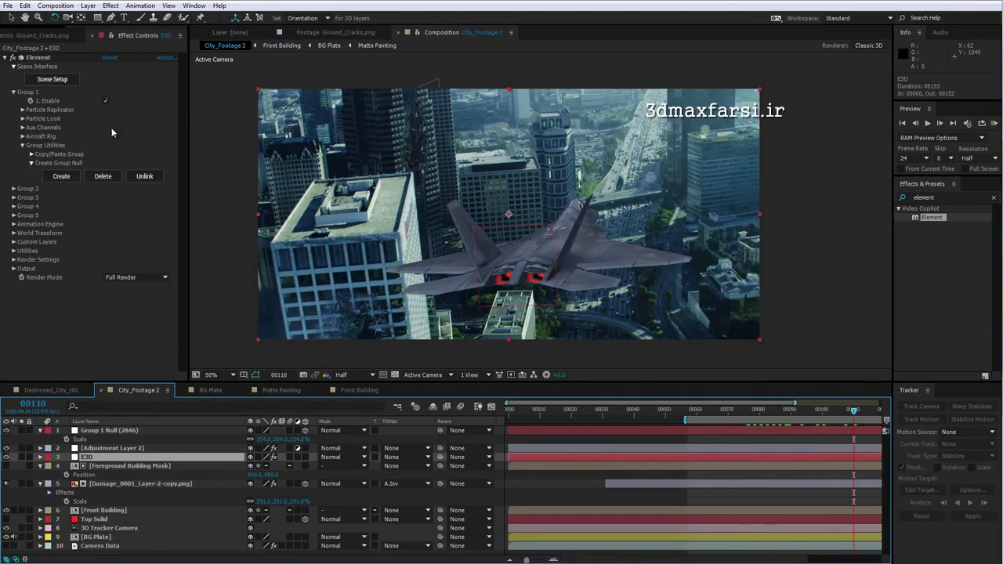
pyautogui.click(14, 261)
pyautogui.click(22, 261)
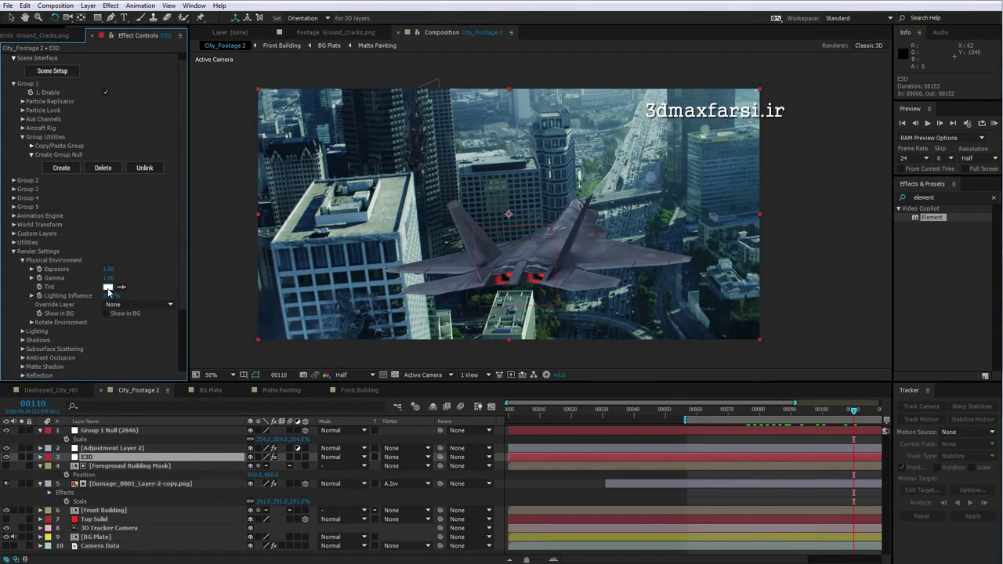
pyautogui.click(109, 288)
pyautogui.click(358, 402)
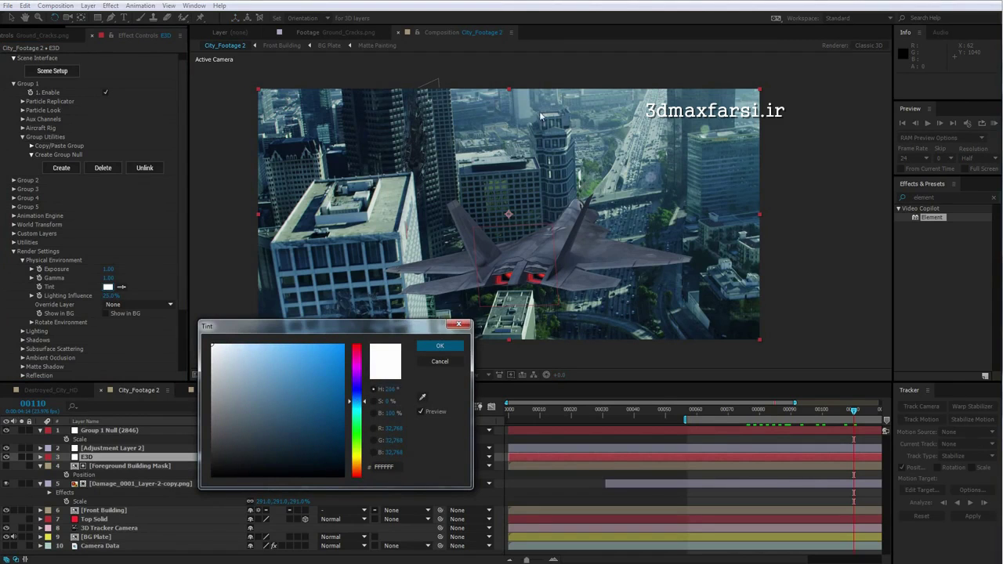
pyautogui.click(251, 345)
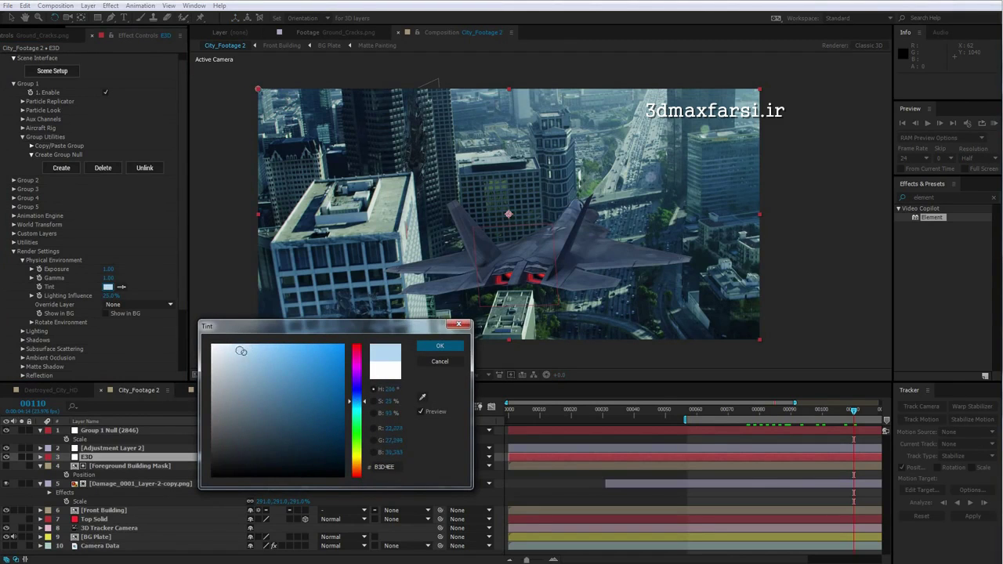
pyautogui.moveTo(265, 345); pyautogui.dragTo(255, 345)
pyautogui.moveTo(363, 401); pyautogui.dragTo(359, 400)
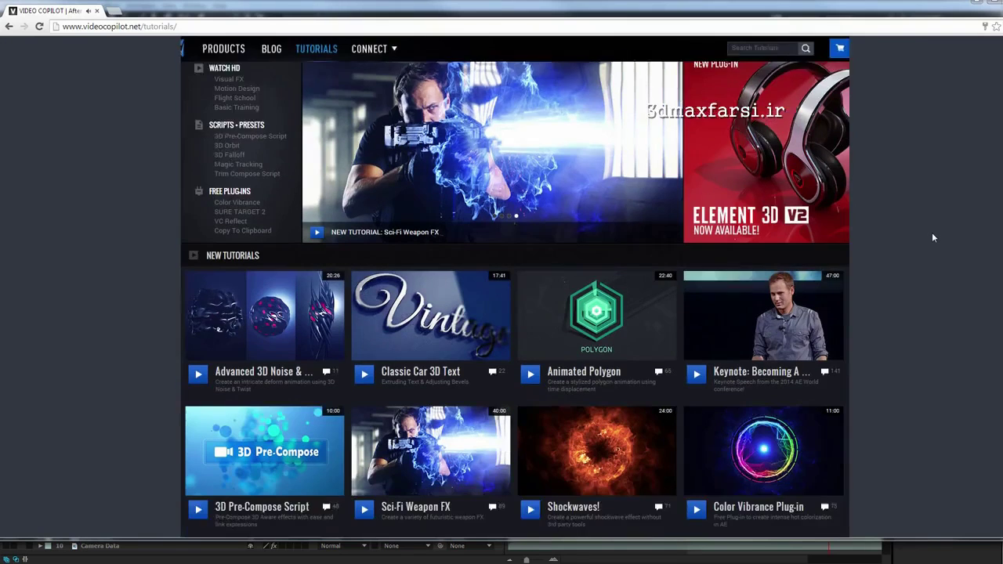
# - Look through the tutorial listings on the Video Copilot website in the browser
pyautogui.scroll(-5, 932, 232)
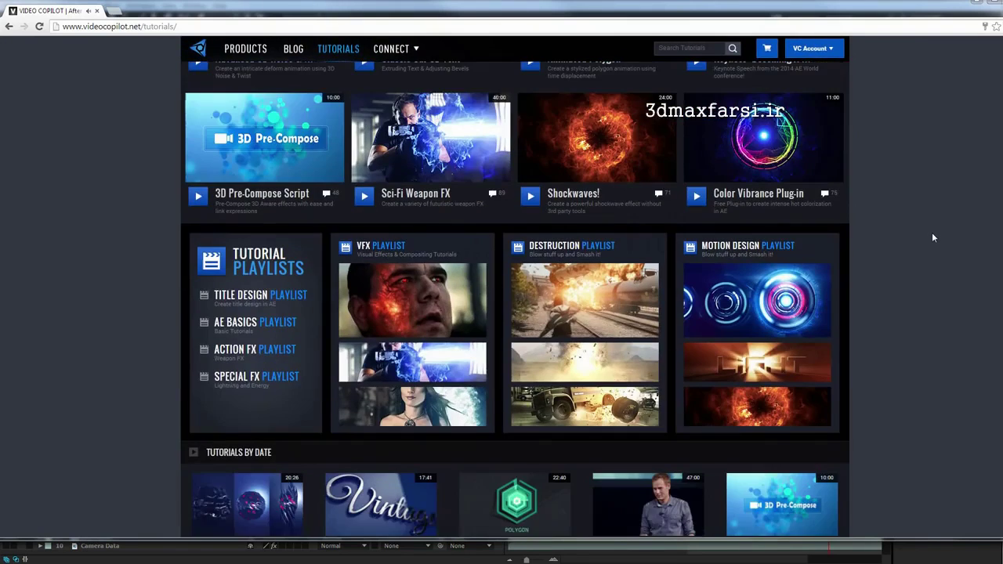
pyautogui.scroll(-6, 932, 243)
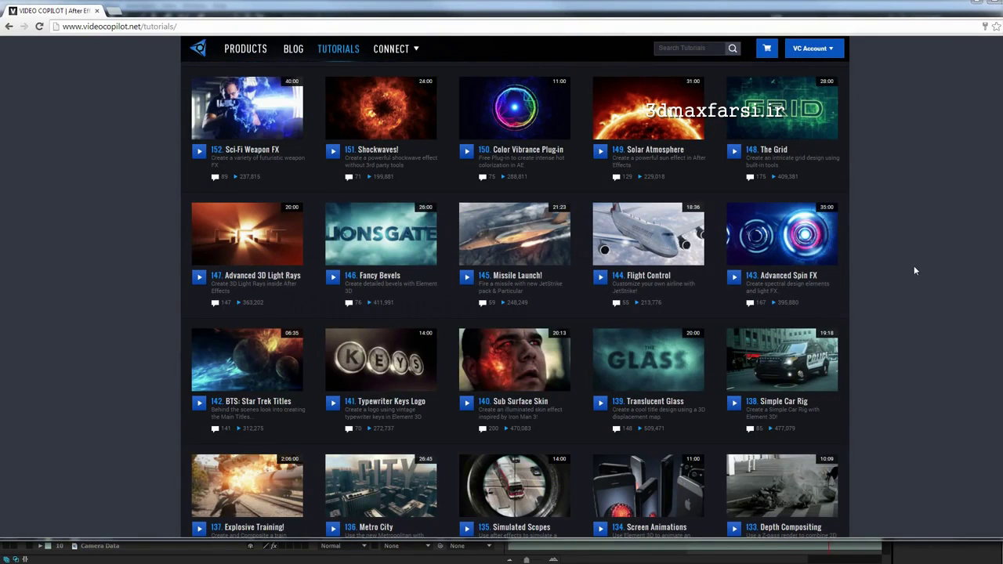
pyautogui.scroll(10, 943, 214)
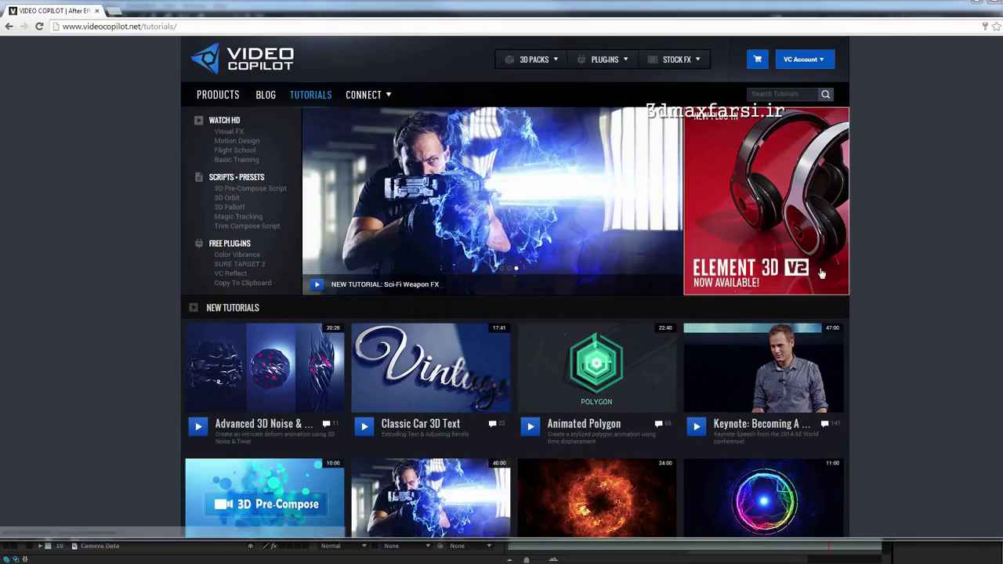
# - Open the Element 3D V2 product page, look through its bundles and features, and return to After Effects
pyautogui.click(757, 276)
pyautogui.scroll(-15, 515, 287)
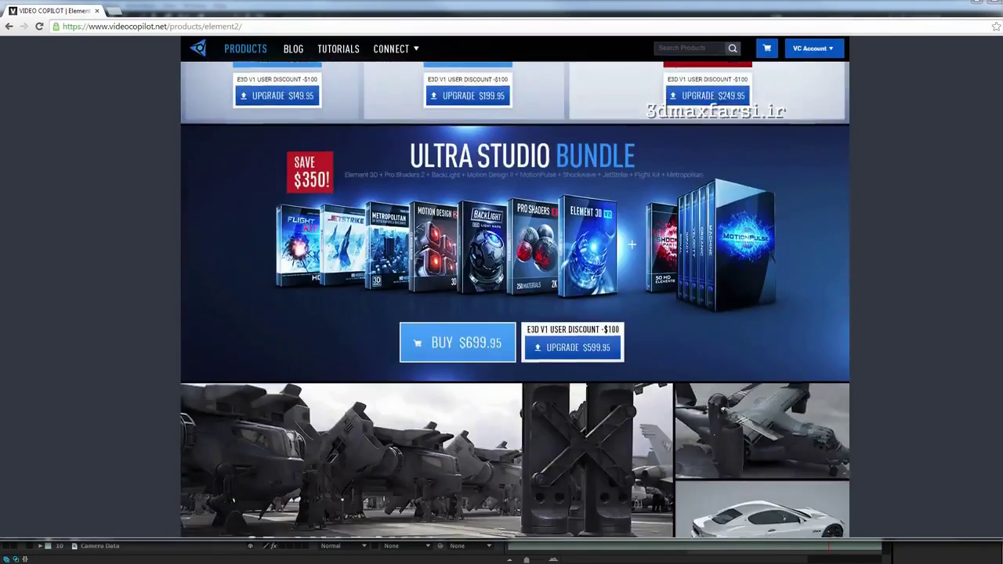
pyautogui.scroll(-1, 515, 300)
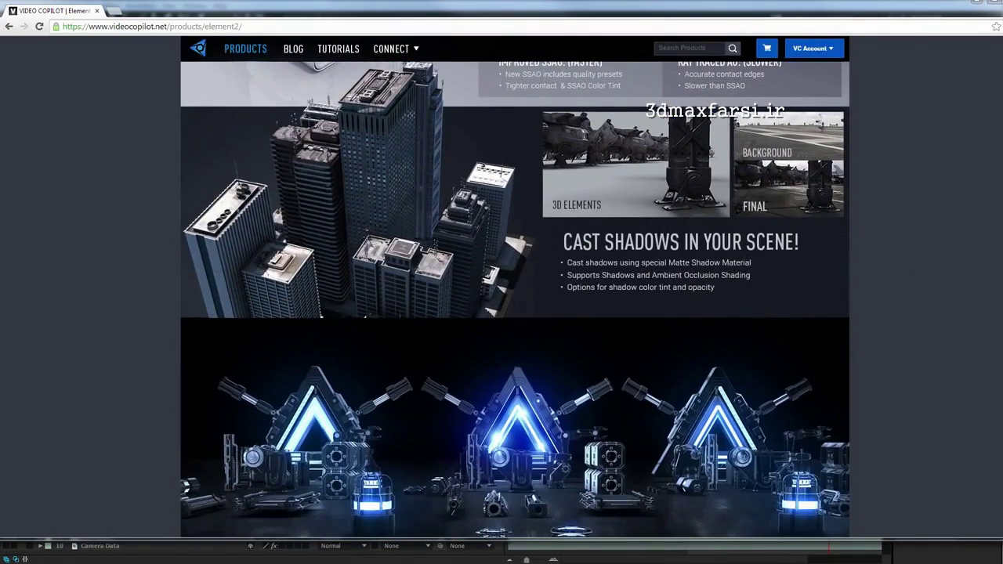
pyautogui.scroll(-8, 515, 301)
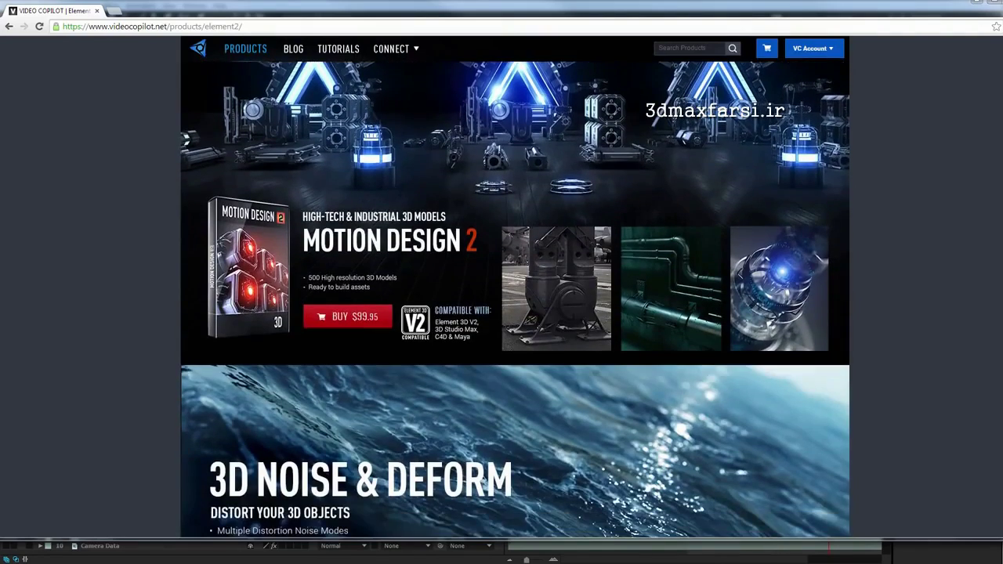
pyautogui.hotkey('alt', 'Tab')
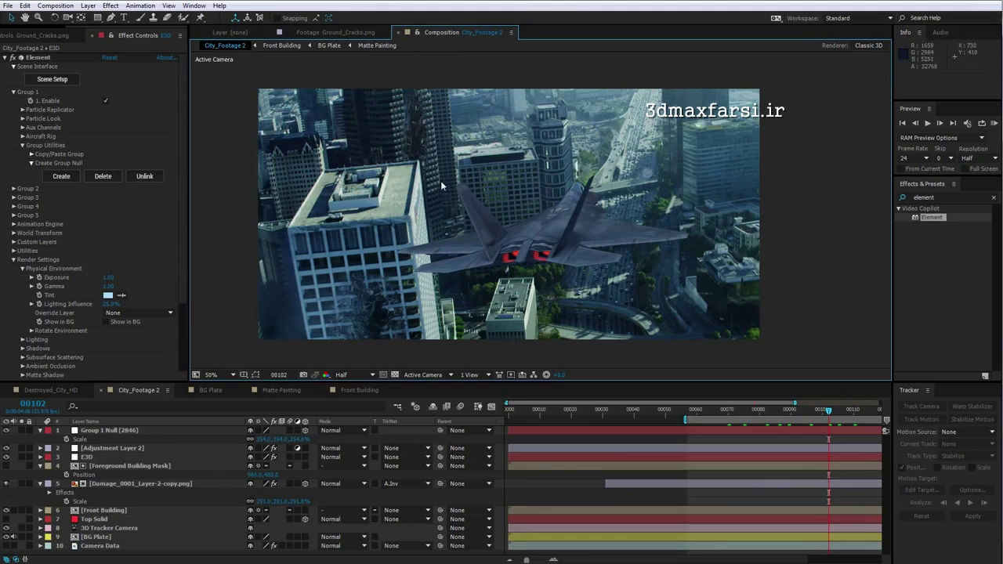